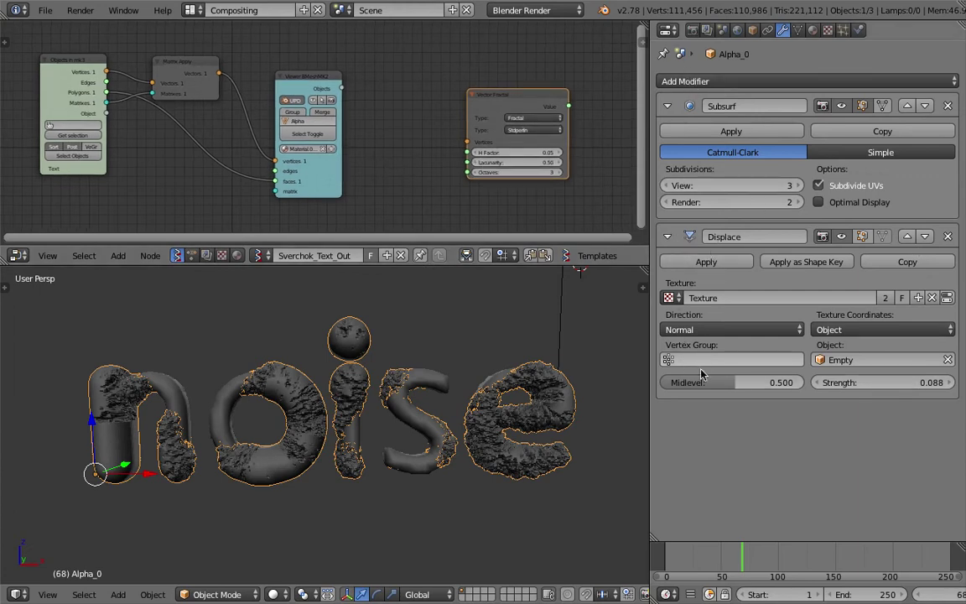
Examine the displaced "noise" lettering from several angles and the node setup that feeds it.
{"action": "middle_click_drag", "start_coordinate": [533, 384], "coordinate": [503, 382]}
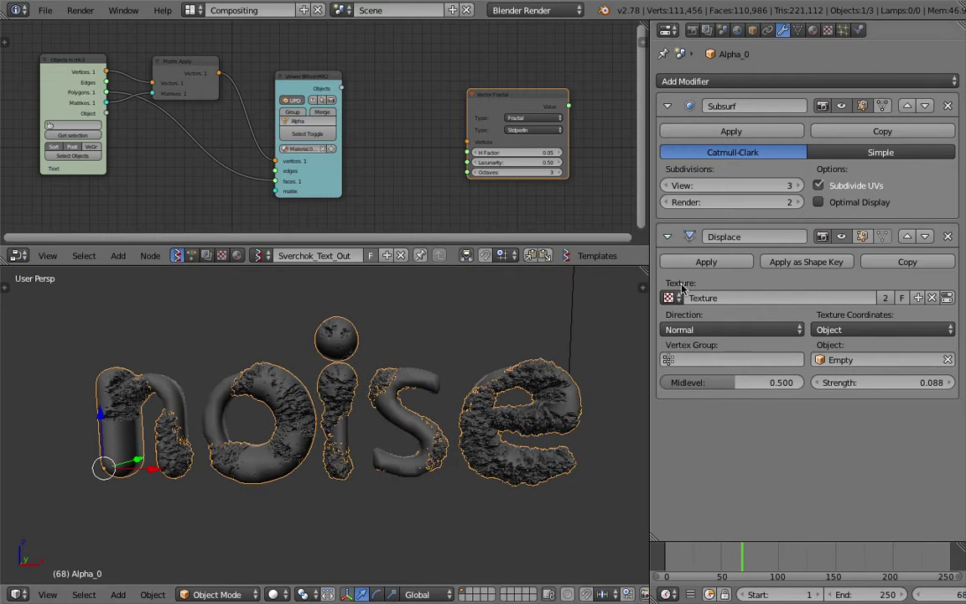
{"action": "middle_click_drag", "start_coordinate": [582, 328], "coordinate": [478, 325]}
{"action": "middle_click_drag", "start_coordinate": [433, 184], "coordinate": [435, 189]}
{"action": "left_click_drag", "start_coordinate": [503, 102], "coordinate": [477, 89]}
{"action": "scroll", "coordinate": [372, 110], "scroll_direction": "up", "scroll_amount": 1}
{"action": "middle_click_drag", "start_coordinate": [375, 116], "coordinate": [383, 105]}
{"action": "middle_click_drag", "start_coordinate": [398, 360], "coordinate": [388, 397]}
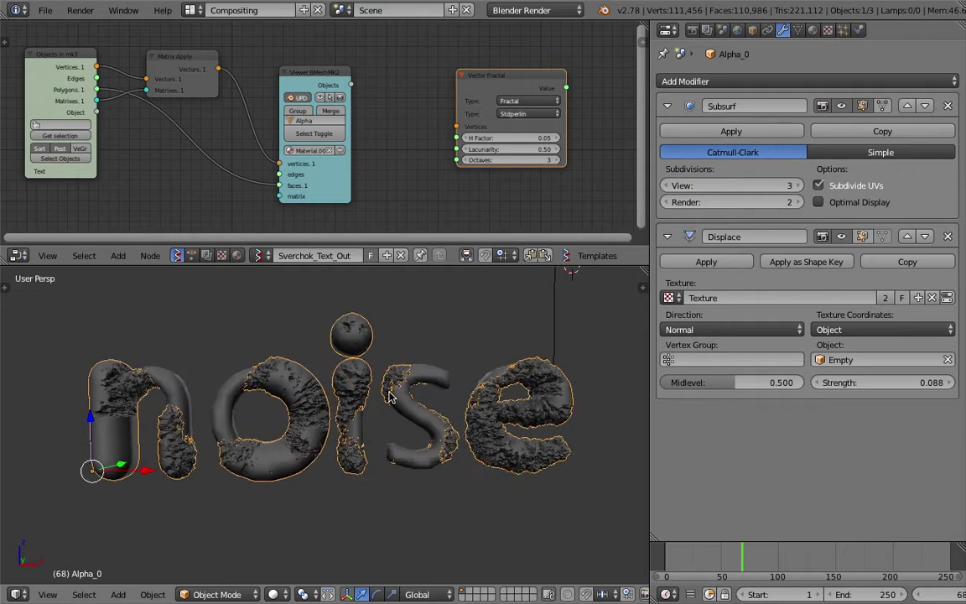
Compare the source Text object with the generated Alpha_0 mesh, including their modifiers and the nodes connecting them.
{"action": "right_click", "coordinate": [228, 403]}
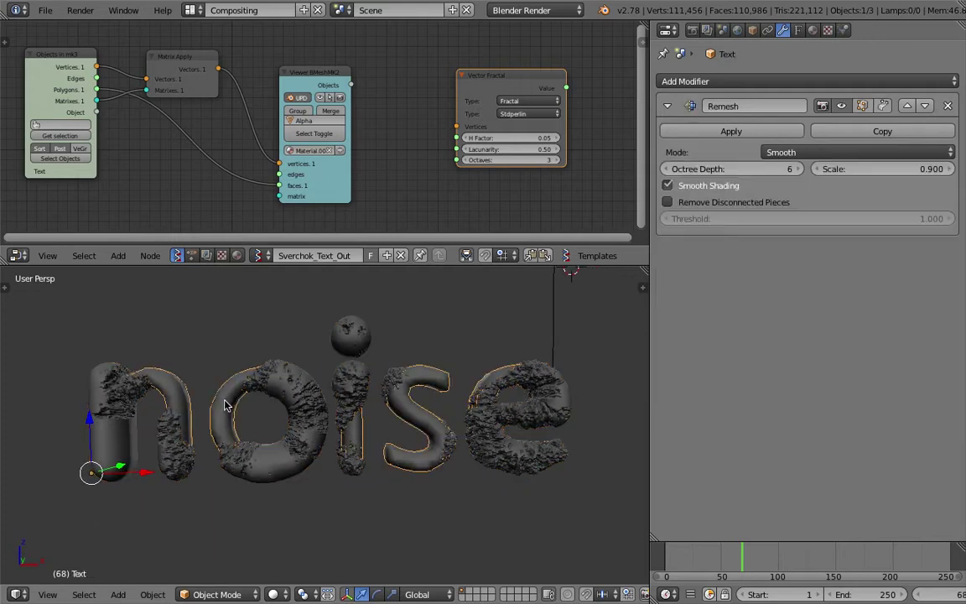
{"action": "right_click", "coordinate": [356, 396]}
{"action": "middle_click_drag", "start_coordinate": [384, 389], "coordinate": [385, 393], "text": "shift"}
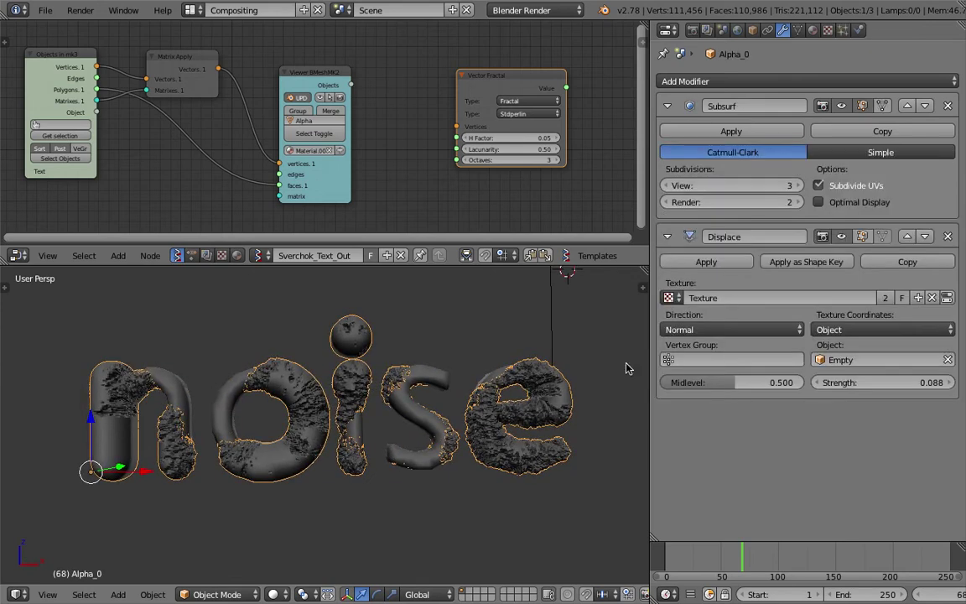
{"action": "right_click", "coordinate": [242, 379]}
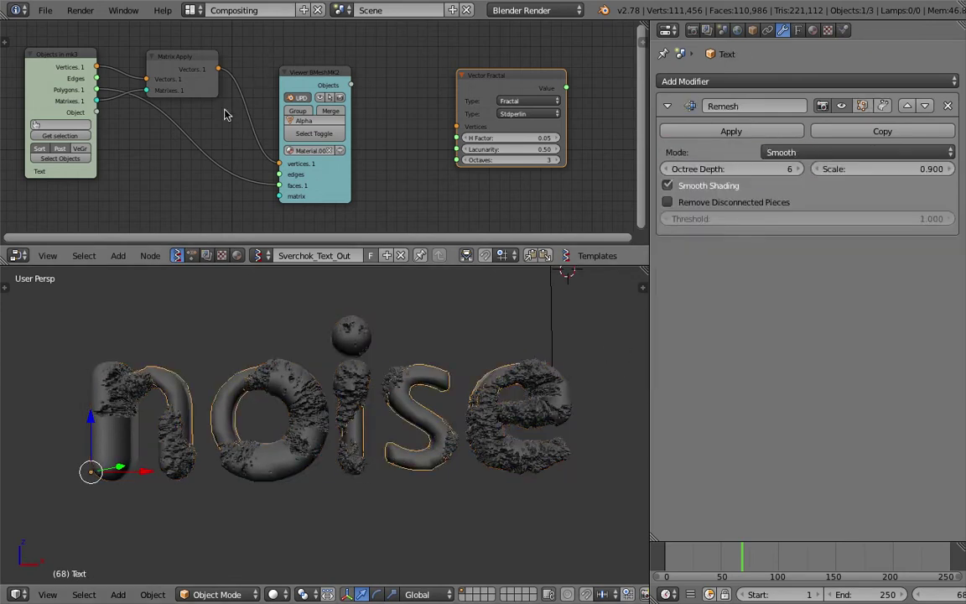
{"action": "right_click", "coordinate": [172, 57]}
{"action": "right_click", "coordinate": [70, 69]}
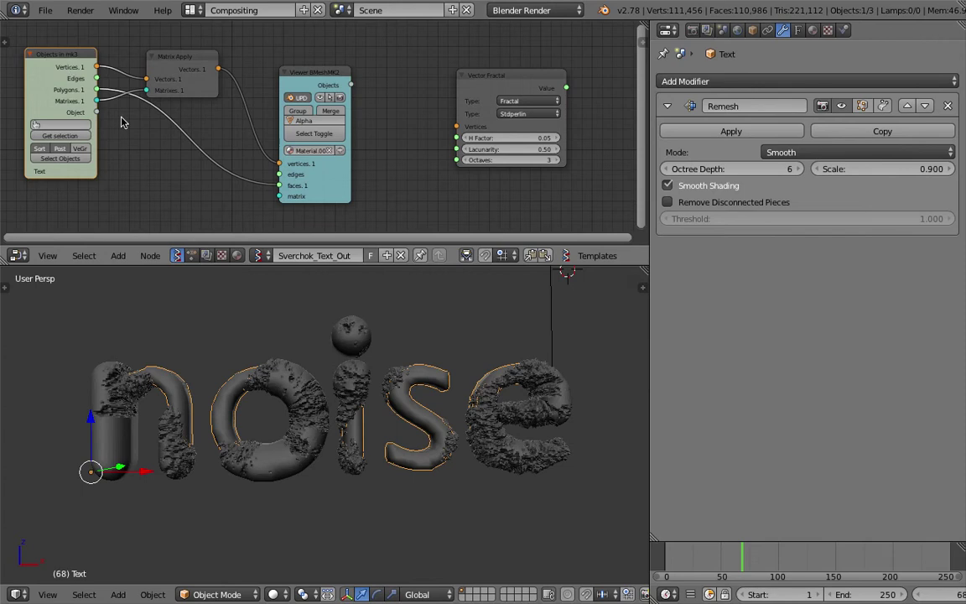
{"action": "right_click", "coordinate": [361, 369]}
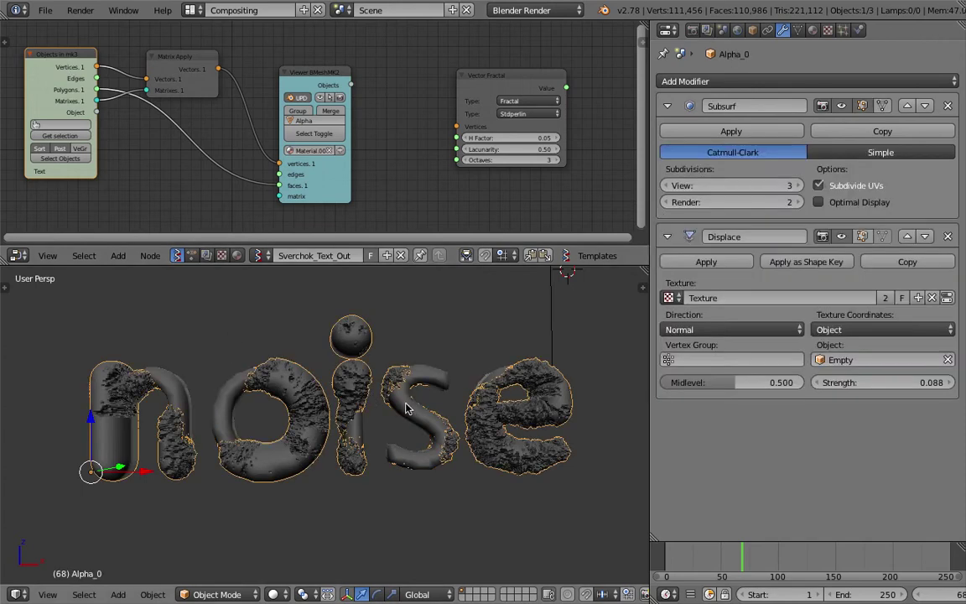
Change the source Text object's wording to "blender" in Edit Mode and return to Object Mode.
{"action": "right_click", "coordinate": [419, 369]}
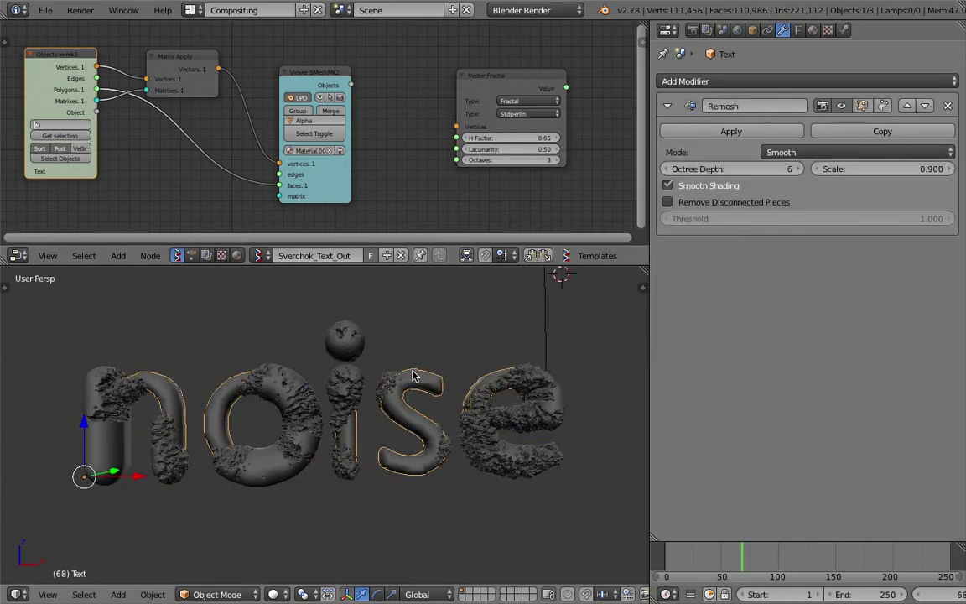
{"action": "middle_click_drag", "start_coordinate": [424, 375], "coordinate": [418, 376]}
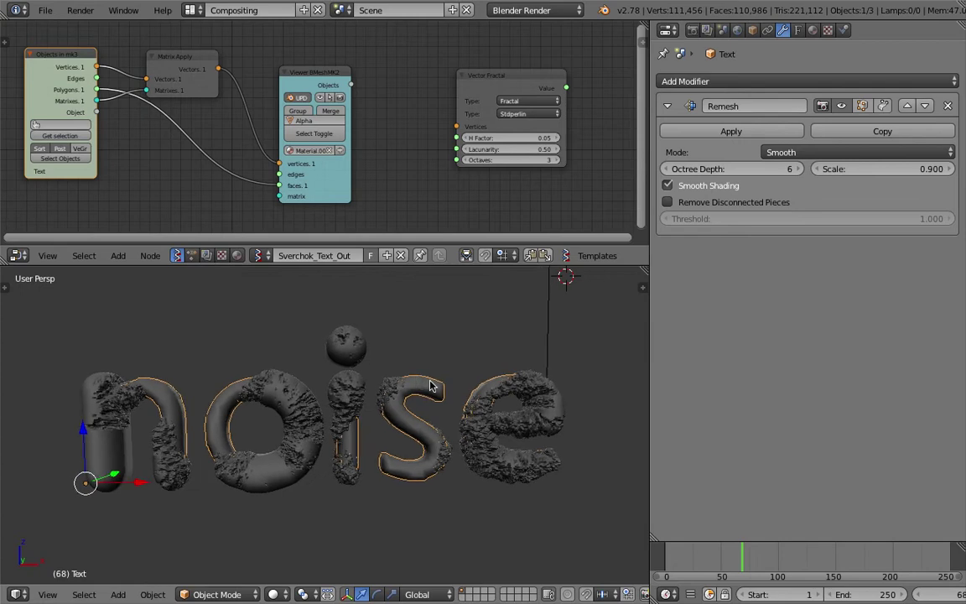
{"action": "key", "text": "Tab"}
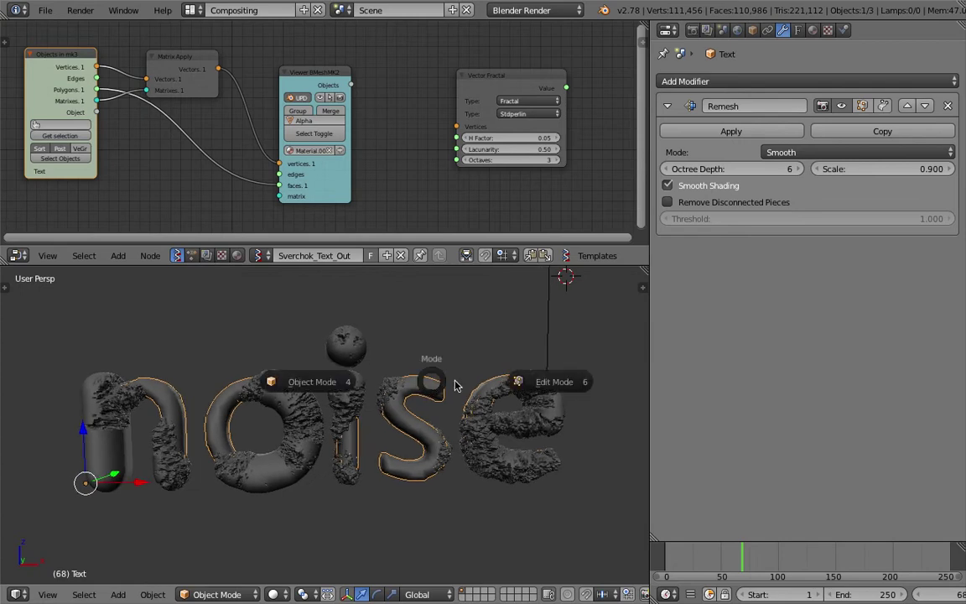
{"action": "left_click", "coordinate": [575, 383]}
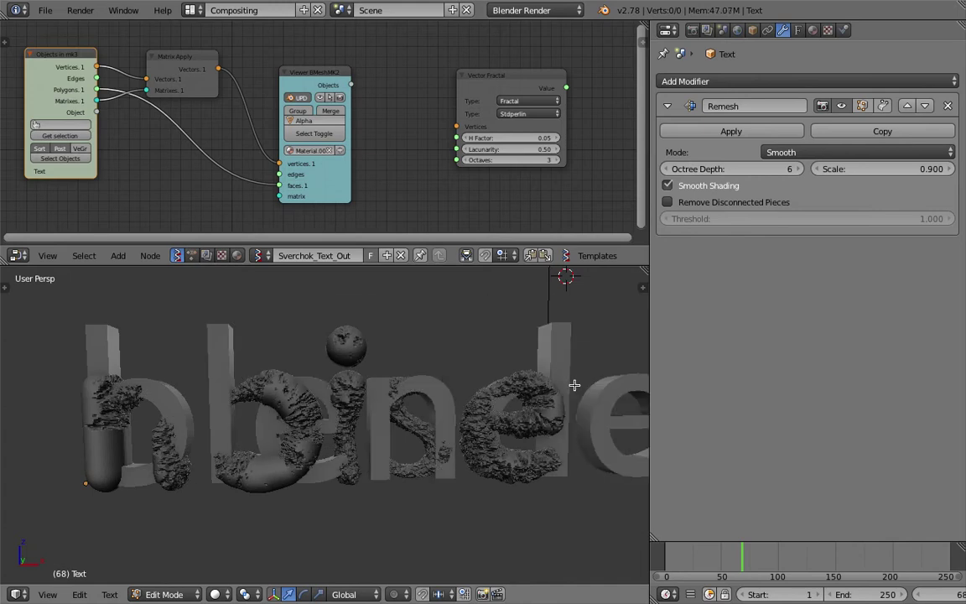
{"action": "key", "text": "Tab"}
{"action": "left_click", "coordinate": [463, 383]}
{"action": "scroll", "coordinate": [462, 387], "scroll_direction": "down", "scroll_amount": 2}
{"action": "middle_click_drag", "start_coordinate": [462, 388], "coordinate": [384, 399], "text": "shift"}
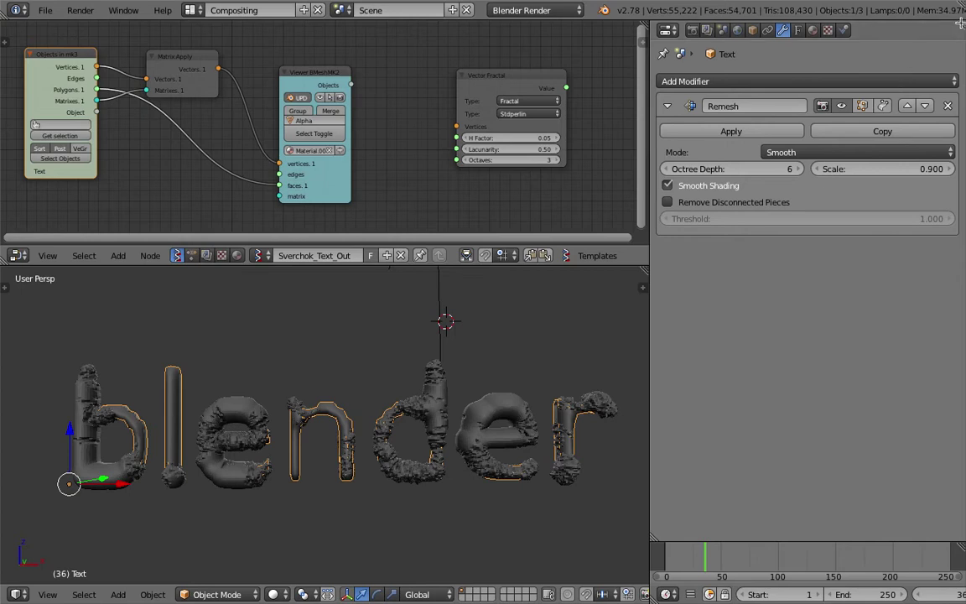
Split the Properties editor in two and turn the upper part into an Outliner.
{"action": "left_click_drag", "start_coordinate": [959, 25], "coordinate": [942, 216]}
{"action": "left_click", "coordinate": [667, 30]}
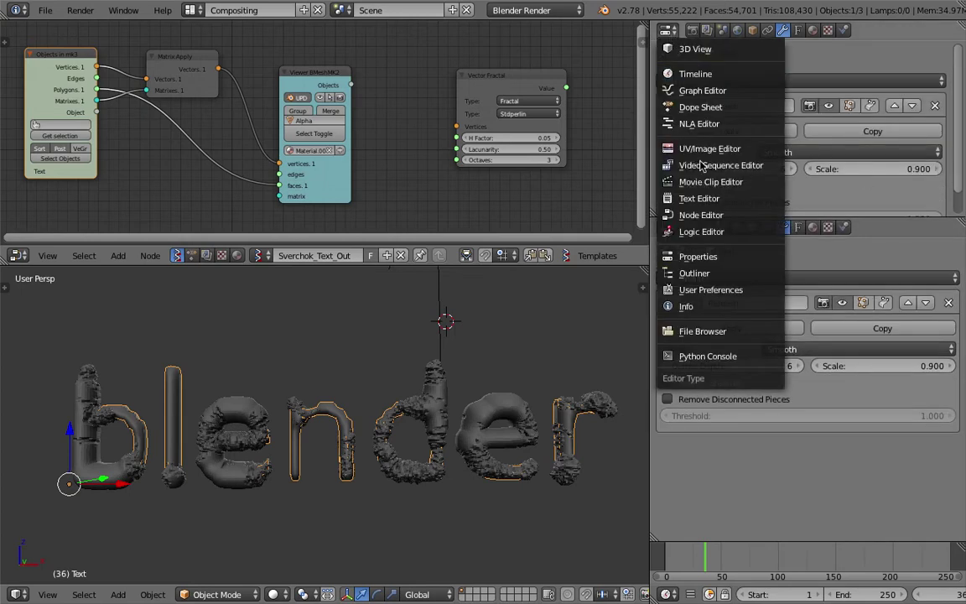
{"action": "left_click", "coordinate": [700, 266]}
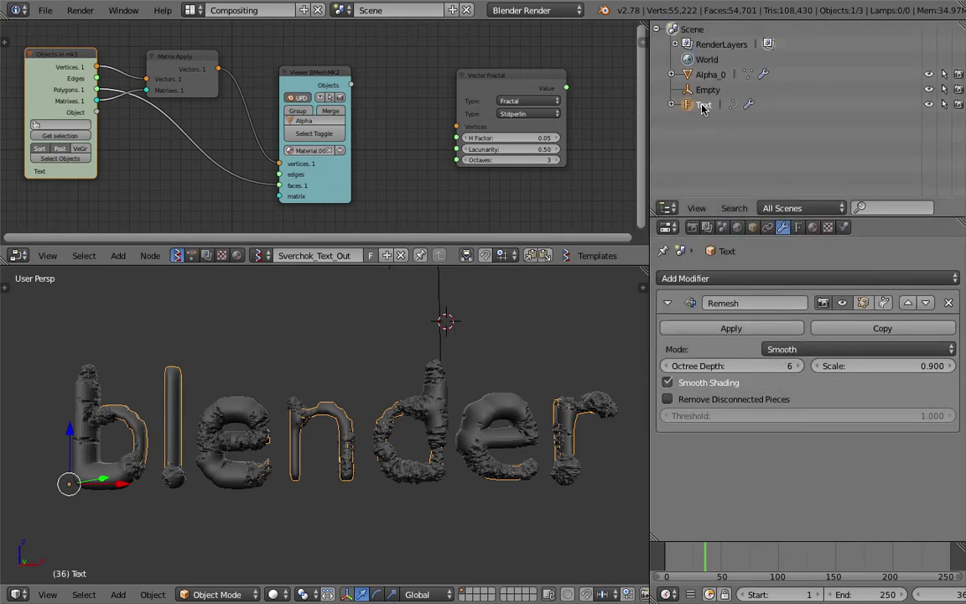
Switch the viewport to wireframe and examine the remeshed topology of the Text object from different angles.
{"action": "key", "text": "g"}
{"action": "right_click", "coordinate": [452, 305]}
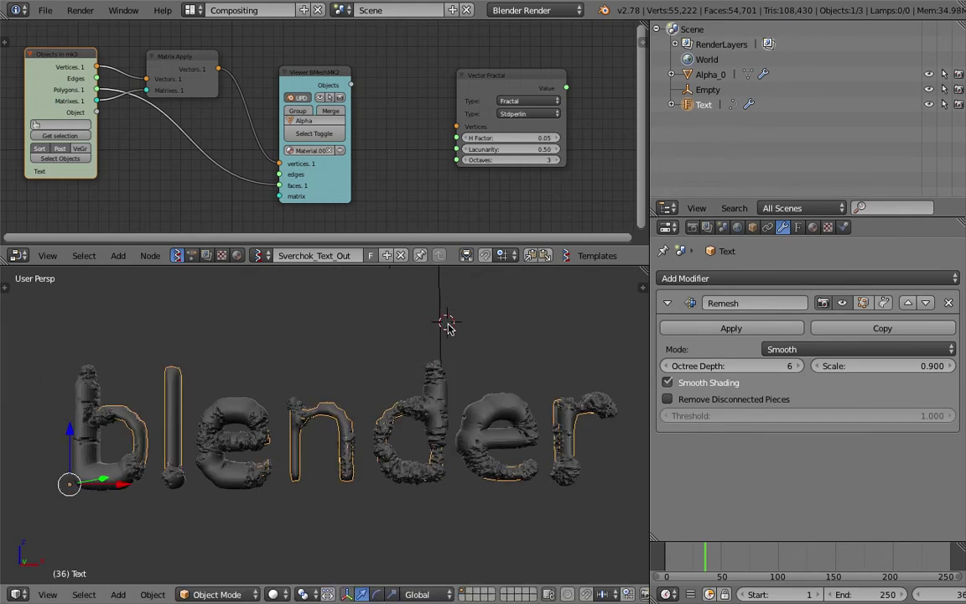
{"action": "middle_click_drag", "start_coordinate": [506, 367], "coordinate": [502, 359], "text": "shift"}
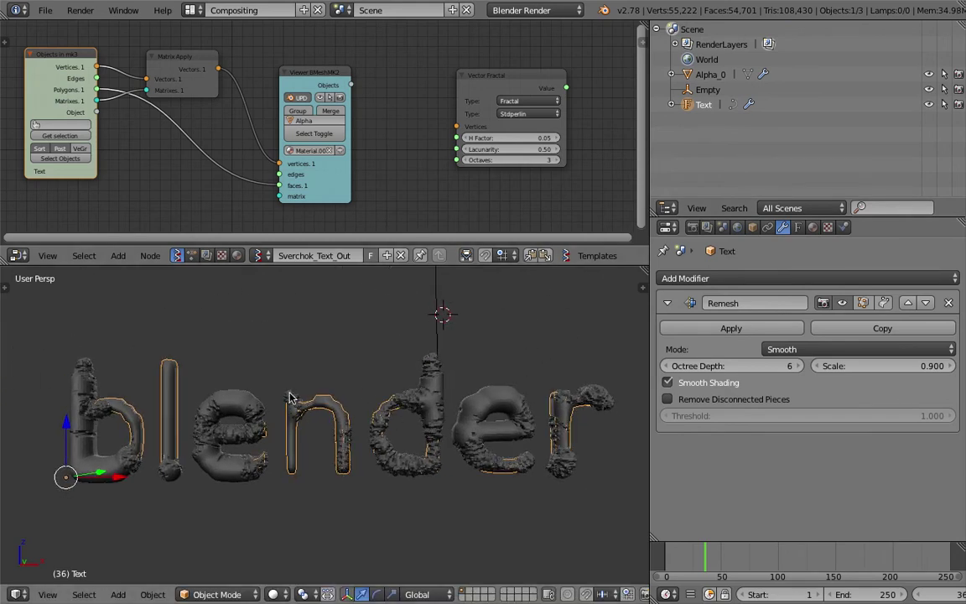
{"action": "key", "text": "z"}
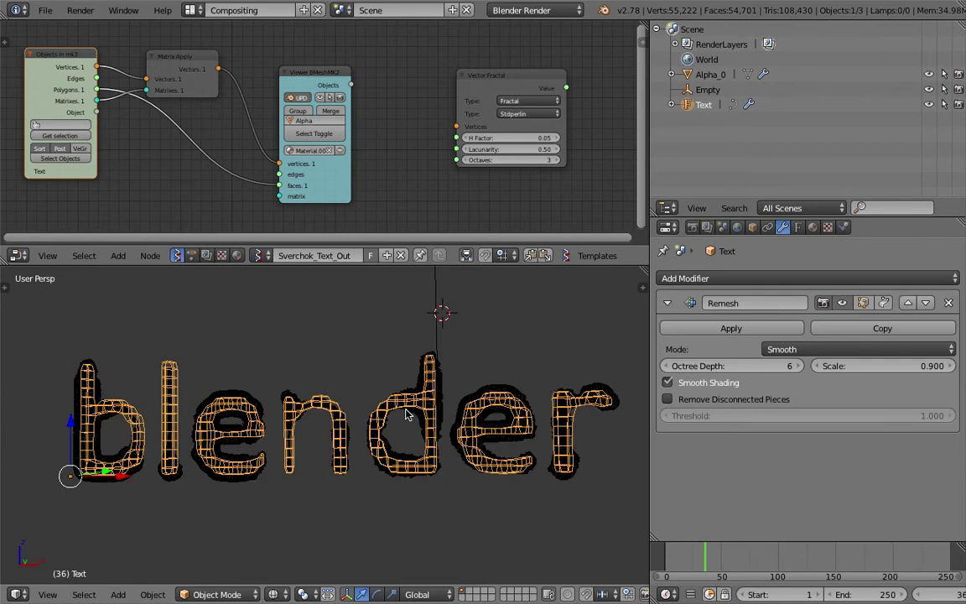
{"action": "left_click", "coordinate": [729, 277]}
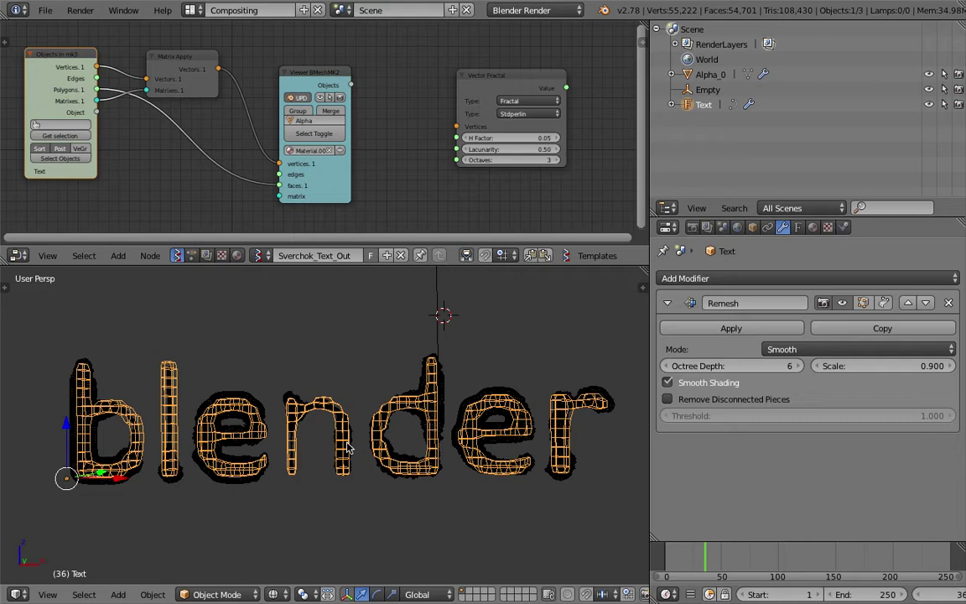
{"action": "middle_click_drag", "start_coordinate": [410, 431], "coordinate": [411, 423]}
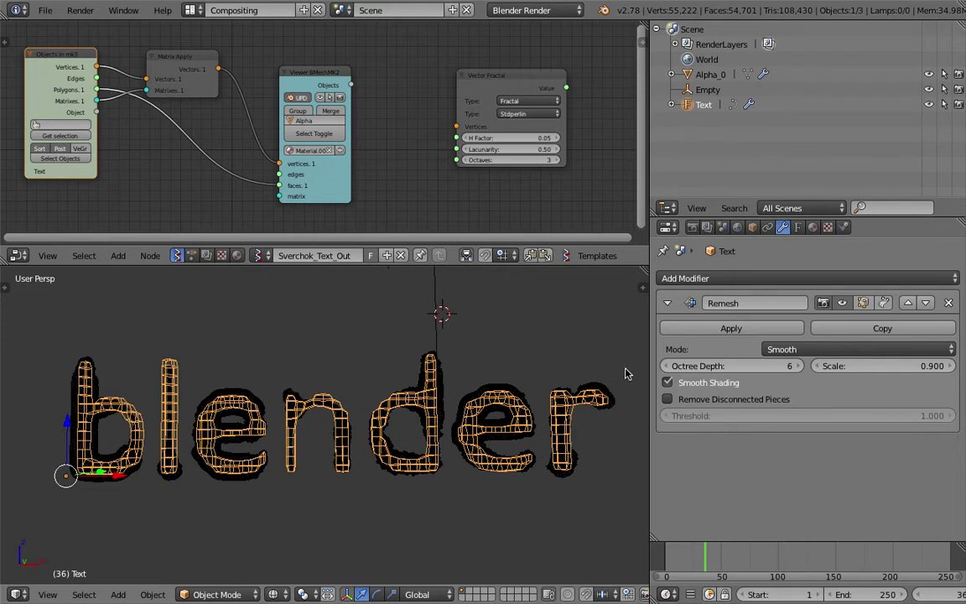
{"action": "middle_click_drag", "start_coordinate": [423, 367], "coordinate": [426, 401]}
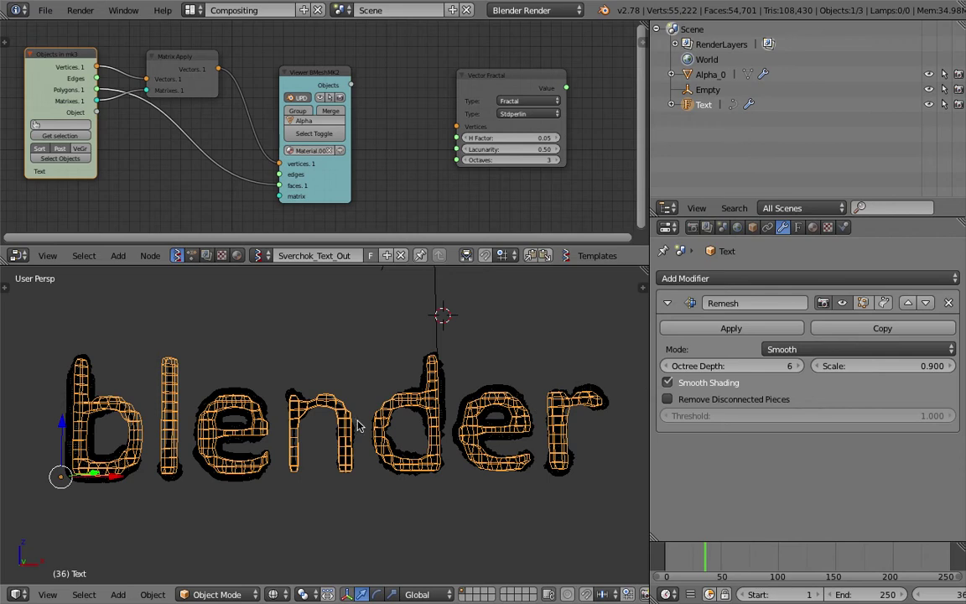
{"action": "middle_click_drag", "start_coordinate": [287, 394], "coordinate": [284, 450]}
{"action": "middle_click_drag", "start_coordinate": [425, 422], "coordinate": [348, 418]}
{"action": "scroll", "coordinate": [349, 419], "scroll_direction": "down", "scroll_amount": 1}
Rearrange the Objects in, Matrix Apply and Viewer BMesh nodes so that their connections are clearly laid out.
{"action": "mouse_move", "coordinate": [60, 53]}
{"action": "left_mouse_down"}
{"action": "mouse_move", "coordinate": [66, 60]}
{"action": "mouse_move", "coordinate": [56, 57]}
{"action": "left_mouse_up"}
{"action": "left_click_drag", "start_coordinate": [177, 57], "coordinate": [174, 53]}
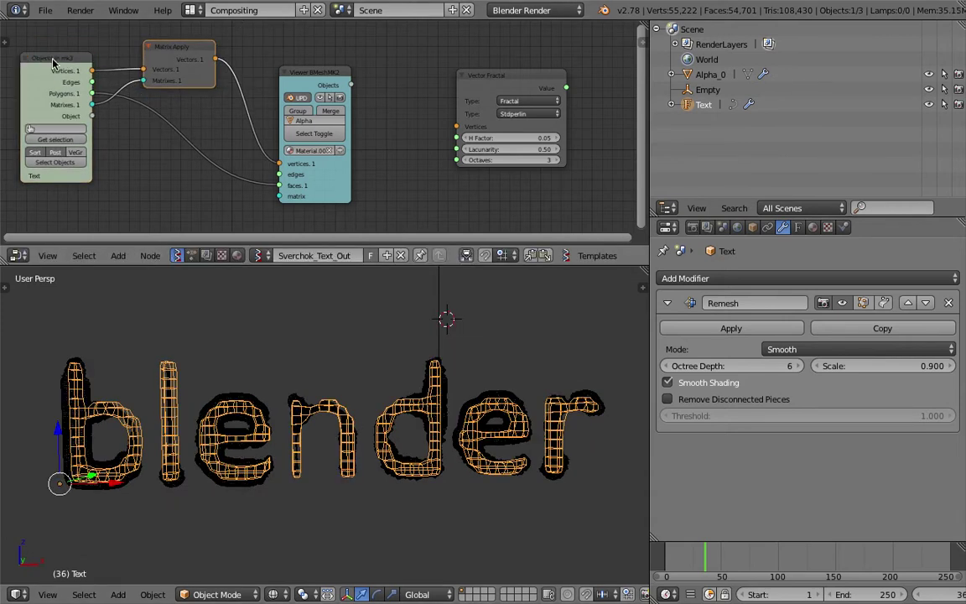
{"action": "left_click_drag", "start_coordinate": [67, 61], "coordinate": [80, 75]}
{"action": "left_click_drag", "start_coordinate": [176, 54], "coordinate": [185, 53]}
{"action": "left_click", "coordinate": [80, 80]}
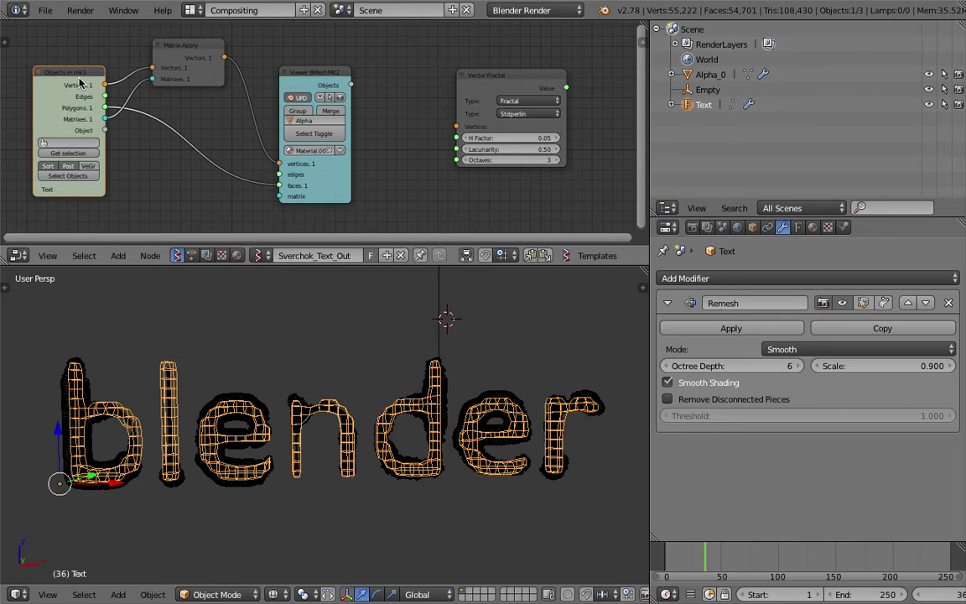
{"action": "left_click_drag", "start_coordinate": [297, 73], "coordinate": [273, 62]}
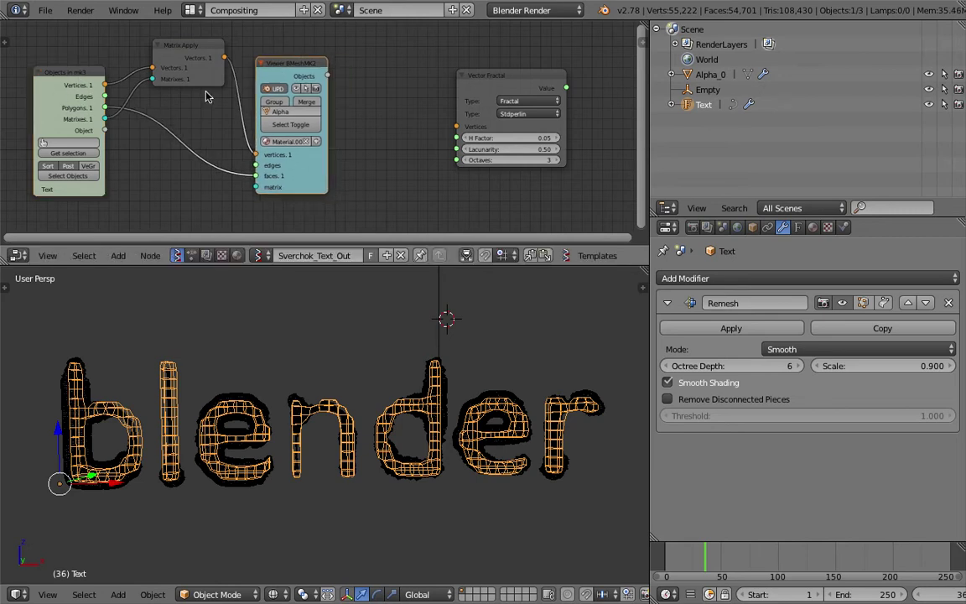
Hide the Text object, select Alpha_0, return to solid shading and bring its Displace modifier settings into view.
{"action": "left_click", "coordinate": [928, 104]}
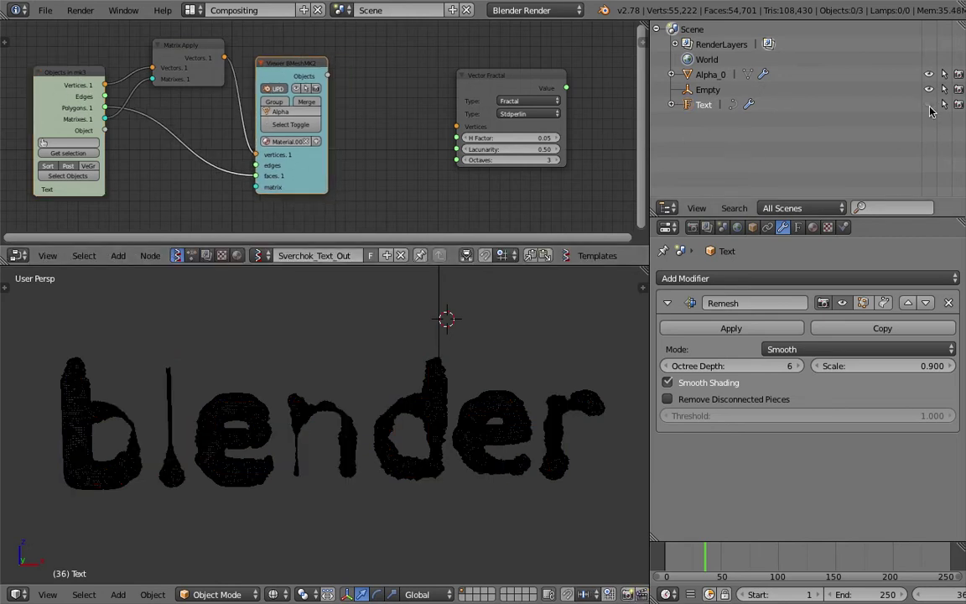
{"action": "right_click", "coordinate": [555, 373]}
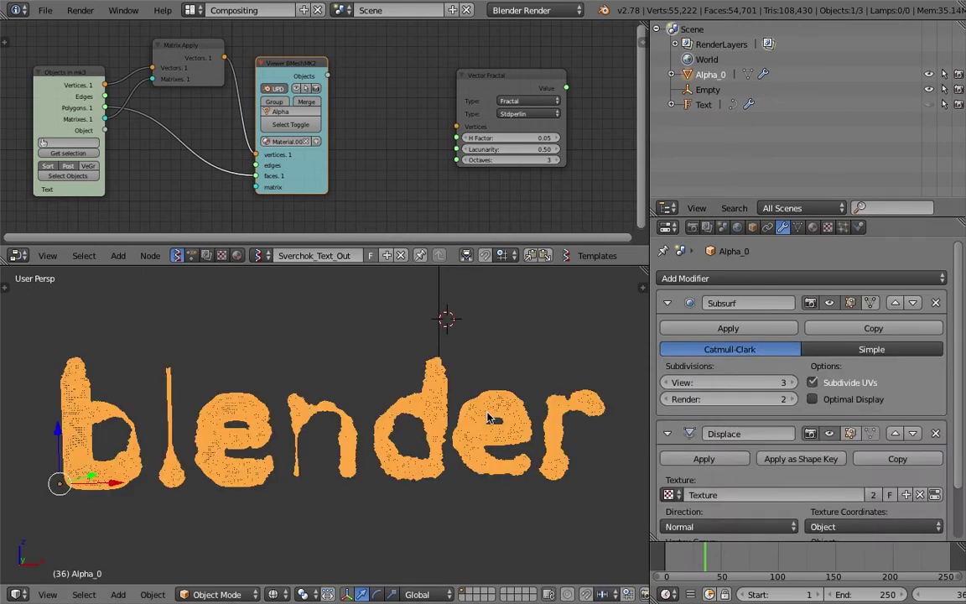
{"action": "scroll", "coordinate": [788, 275], "scroll_direction": "down", "scroll_amount": 2}
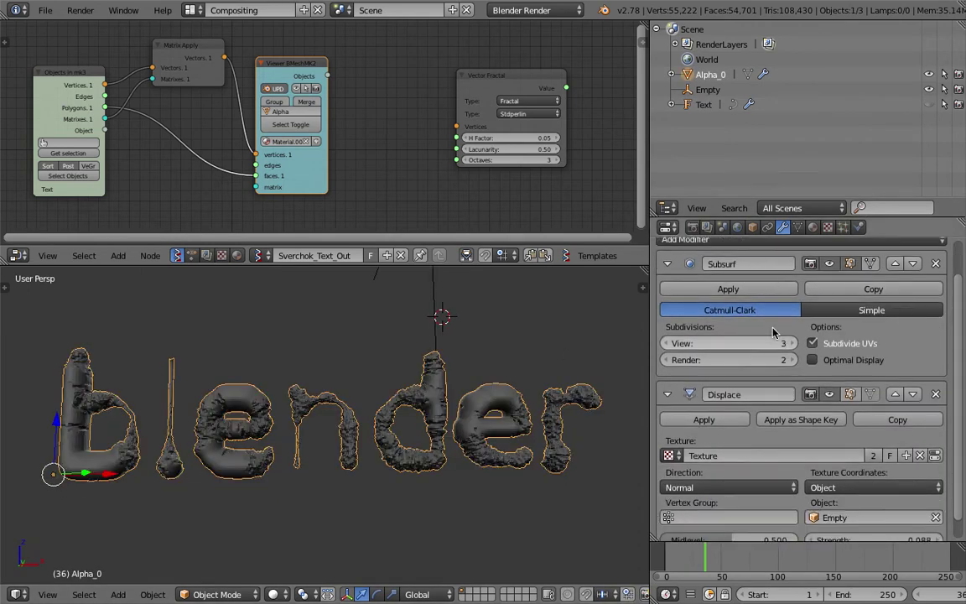
{"action": "scroll", "coordinate": [733, 368], "scroll_direction": "down", "scroll_amount": 1}
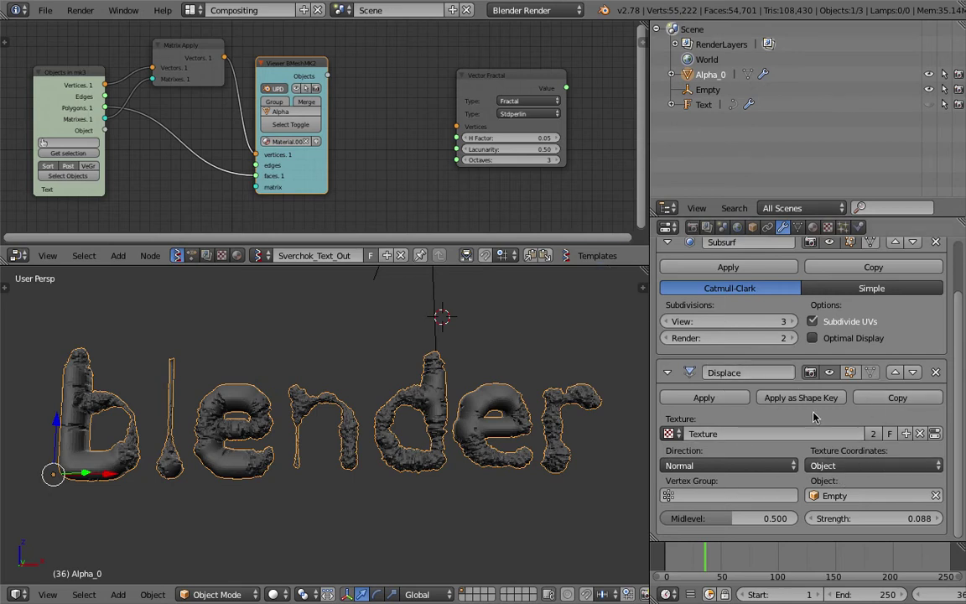
Enlarge the node editor area and frame the Vector Fractal node in it.
{"action": "scroll", "coordinate": [471, 191], "scroll_direction": "up", "scroll_amount": 2}
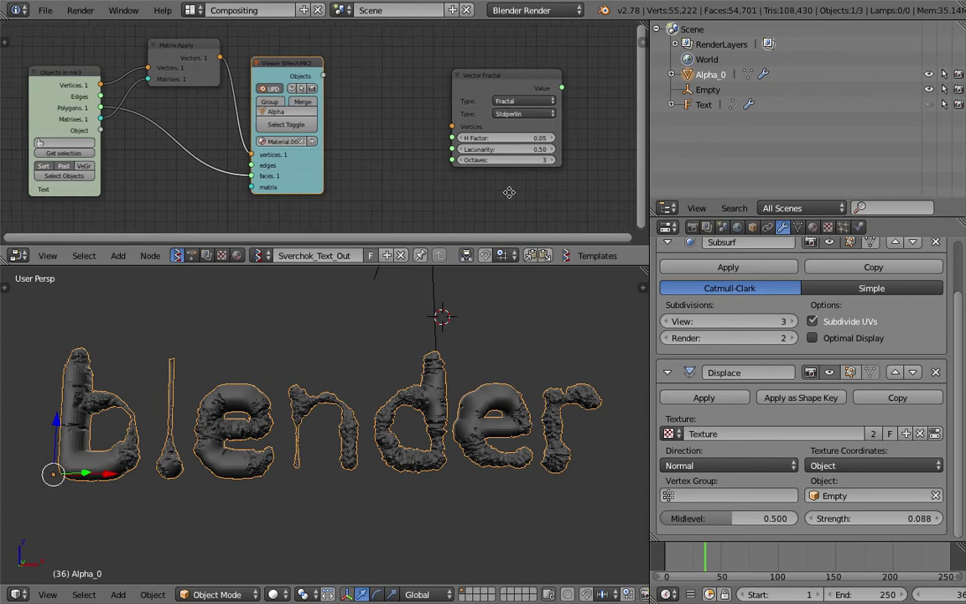
{"action": "scroll", "coordinate": [394, 209], "scroll_direction": "right", "scroll_amount": 4, "text": "ctrl"}
{"action": "scroll", "coordinate": [393, 183], "scroll_direction": "up", "scroll_amount": 1}
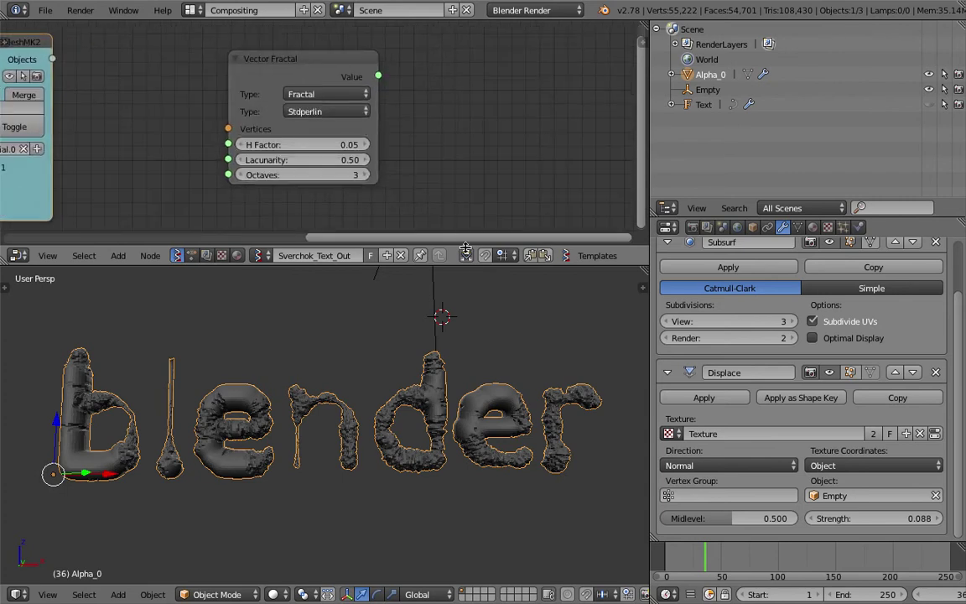
{"action": "left_click_drag", "start_coordinate": [474, 264], "coordinate": [453, 310]}
{"action": "scroll", "coordinate": [422, 148], "scroll_direction": "up", "scroll_amount": 1}
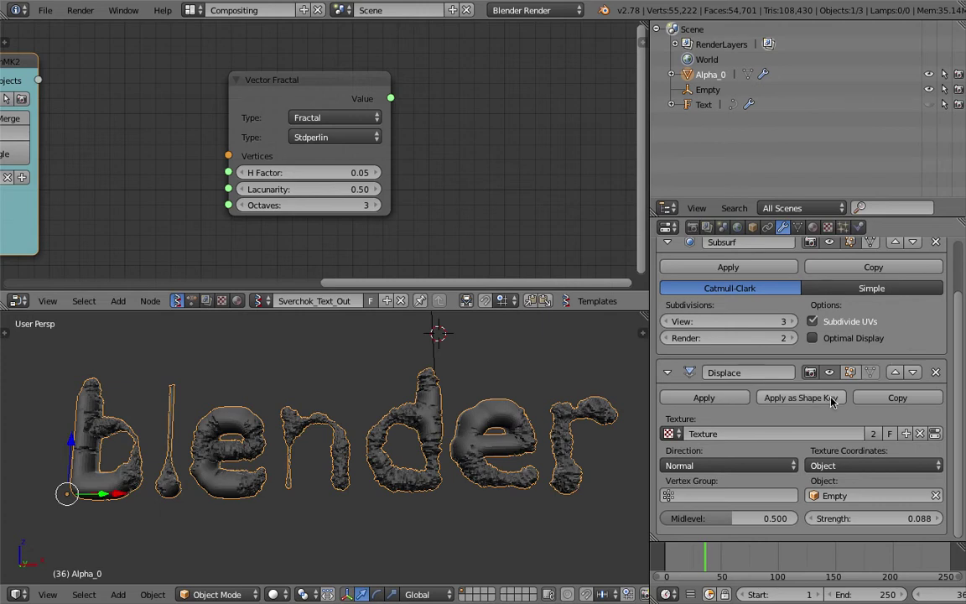
Open the Displace modifier's Musgrave texture settings and set Dimension to 0.300 and Lacunarity to 4.000.
{"action": "left_click", "coordinate": [934, 434]}
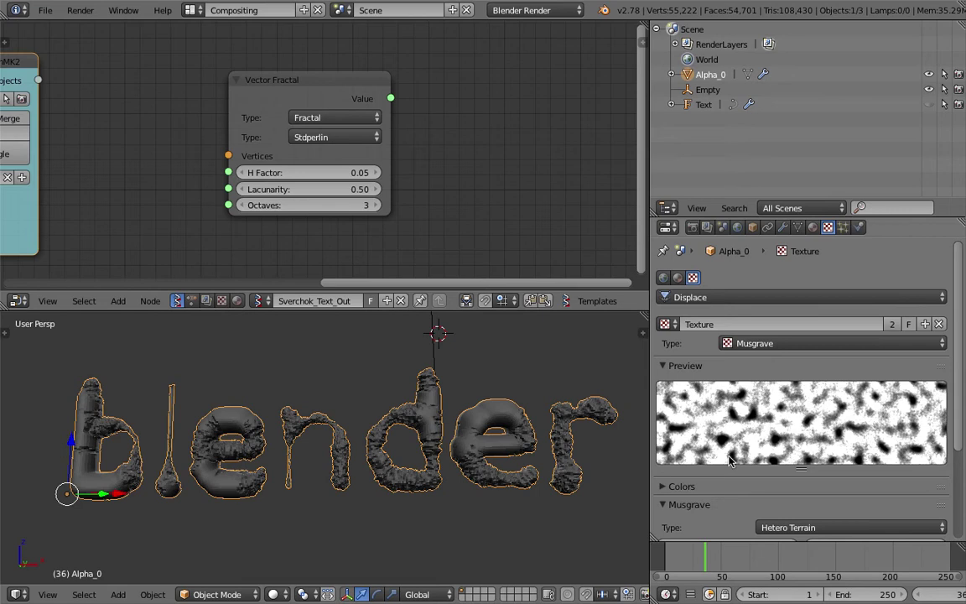
{"action": "left_click_drag", "start_coordinate": [809, 217], "coordinate": [814, 166]}
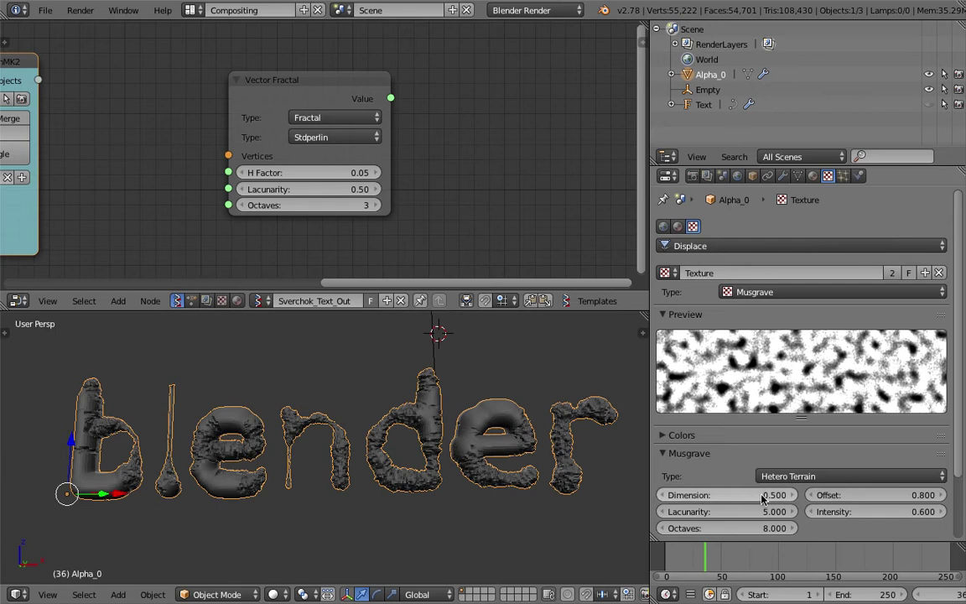
{"action": "mouse_move", "coordinate": [730, 495]}
{"action": "left_mouse_down"}
{"action": "mouse_move", "coordinate": [671, 495]}
{"action": "mouse_move", "coordinate": [721, 494]}
{"action": "left_mouse_up"}
{"action": "scroll", "coordinate": [801, 377], "scroll_direction": "down", "scroll_amount": 2}
{"action": "left_click_drag", "start_coordinate": [730, 436], "coordinate": [708, 436]}
Set the Vector Fractal node's fractal type to Hetero_Terrain.
{"action": "scroll", "coordinate": [457, 254], "scroll_direction": "up", "scroll_amount": 3}
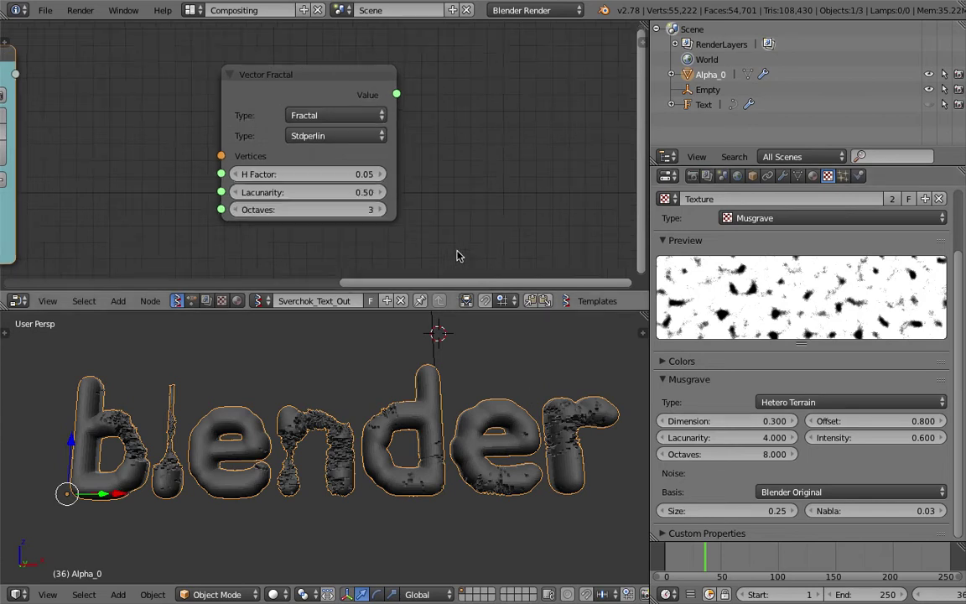
{"action": "left_click", "coordinate": [373, 100]}
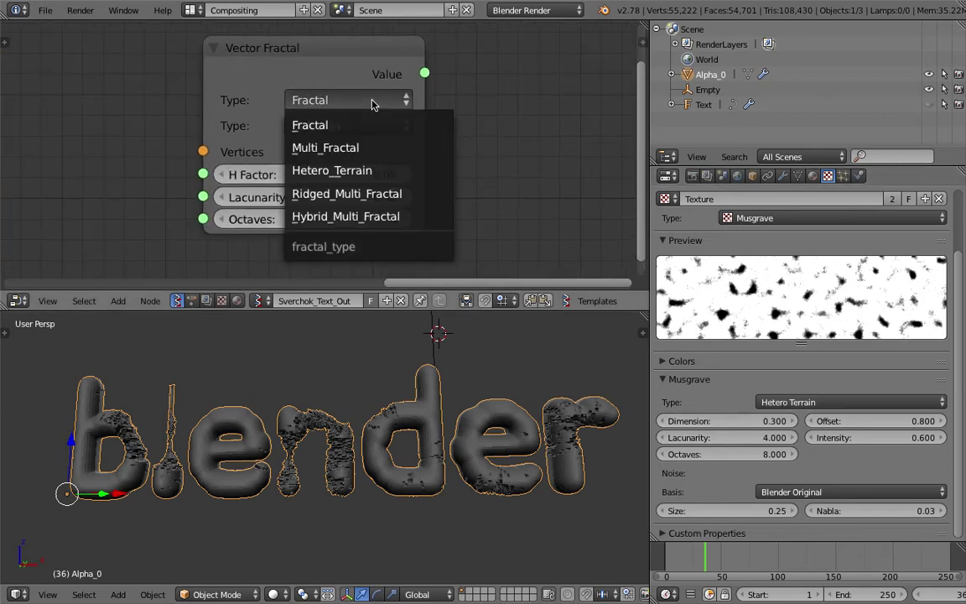
{"action": "left_click", "coordinate": [409, 171]}
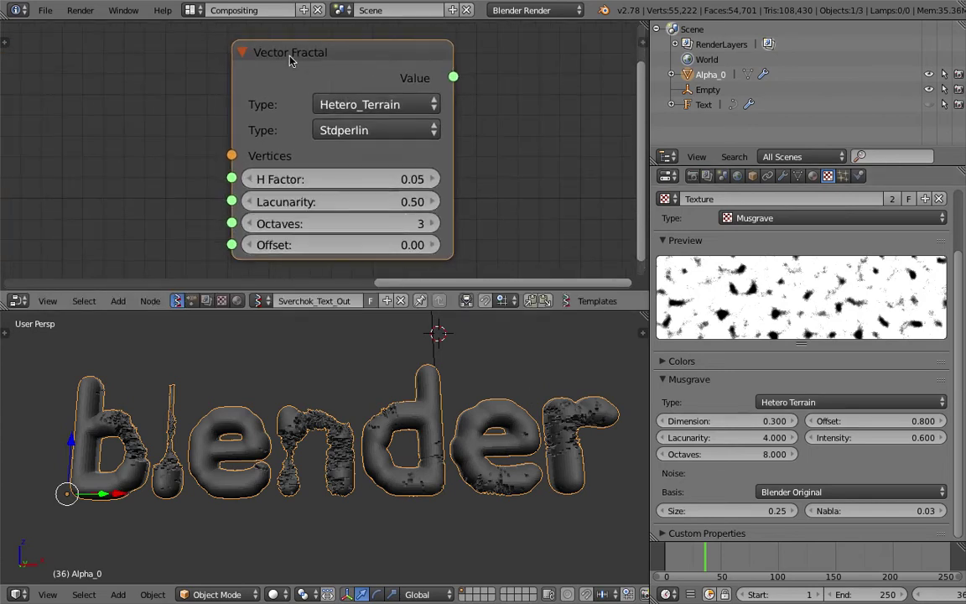
Set the Vector Fractal node's Lacunarity to 0.53.
{"action": "mouse_move", "coordinate": [352, 201]}
{"action": "left_mouse_down"}
{"action": "mouse_move", "coordinate": [379, 201]}
{"action": "mouse_move", "coordinate": [356, 201]}
{"action": "left_mouse_up"}
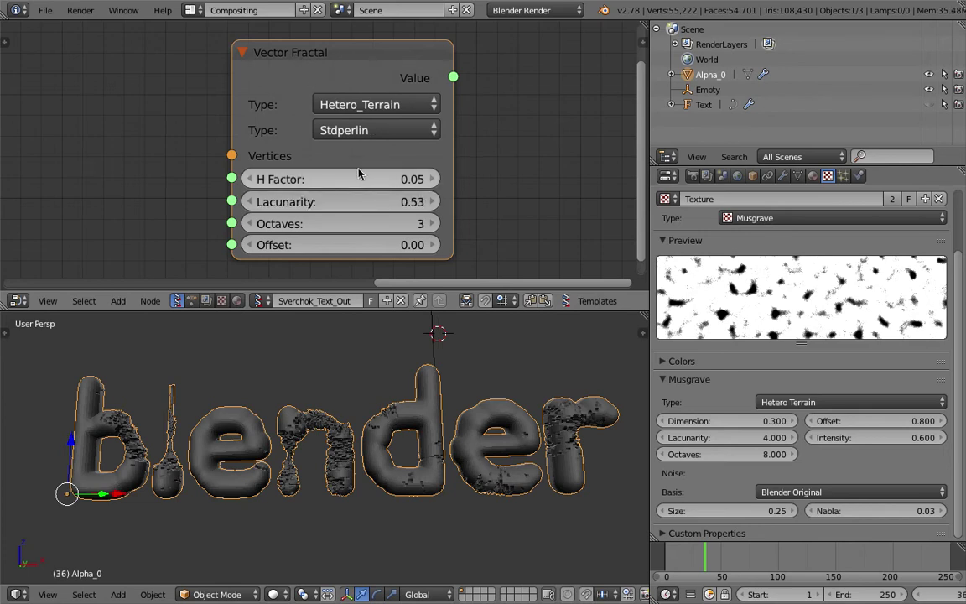
{"action": "scroll", "coordinate": [403, 123], "scroll_direction": "down", "scroll_amount": 2}
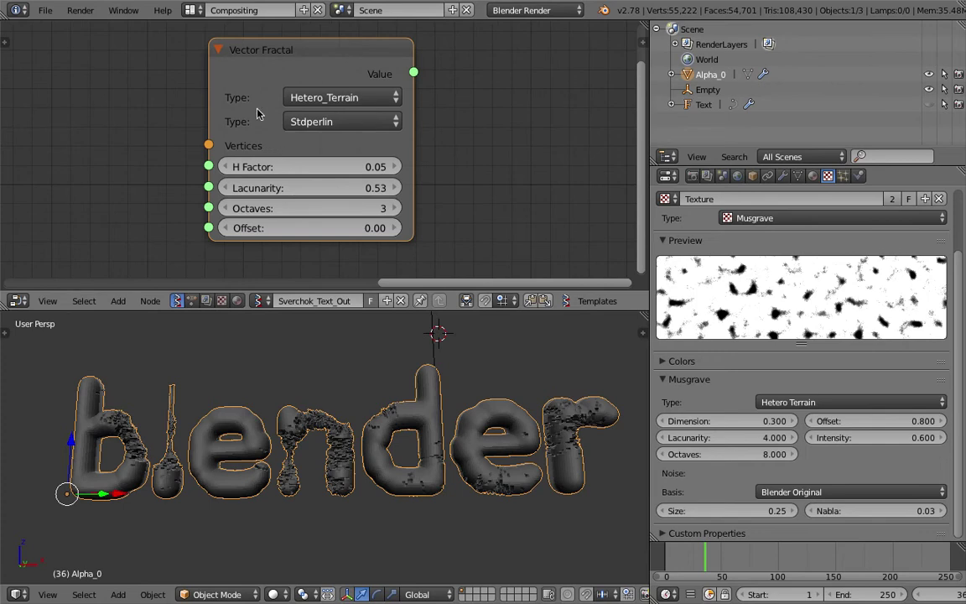
{"action": "middle_click_drag", "start_coordinate": [502, 209], "coordinate": [513, 238]}
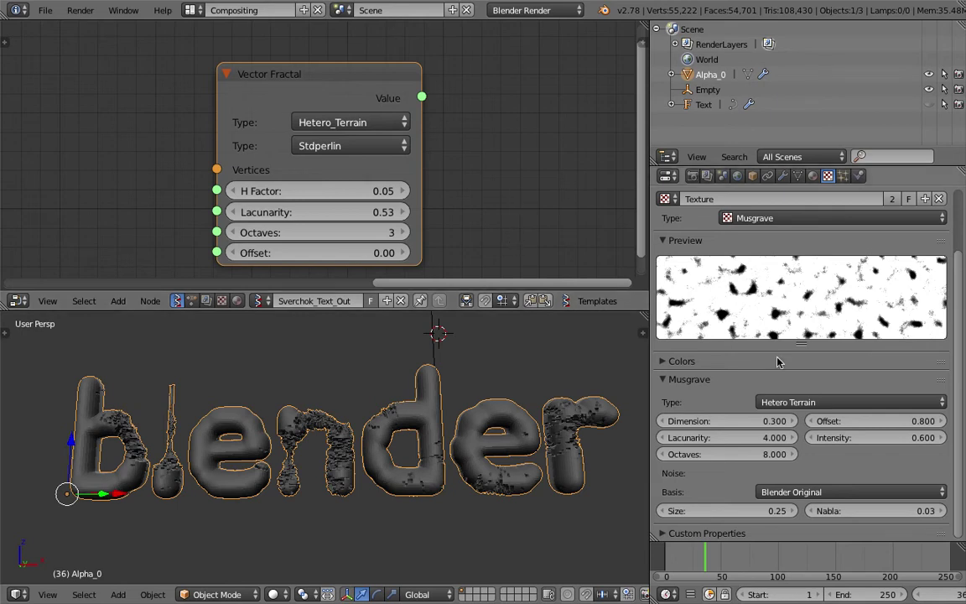
{"action": "middle_click_drag", "start_coordinate": [430, 376], "coordinate": [475, 400]}
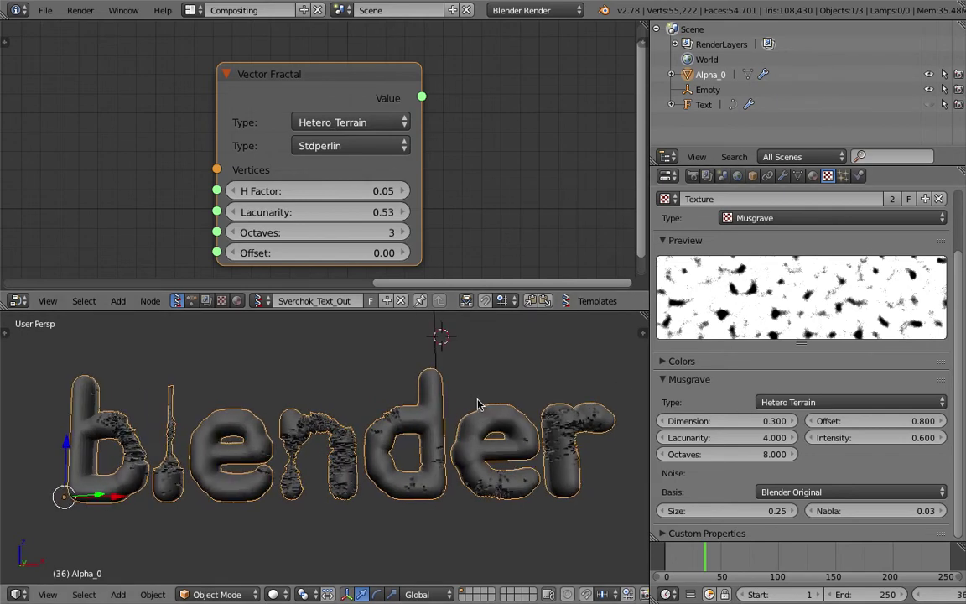
Return to Alpha_0's modifier settings and try X as the Displace direction before restoring Normal.
{"action": "left_click", "coordinate": [782, 176]}
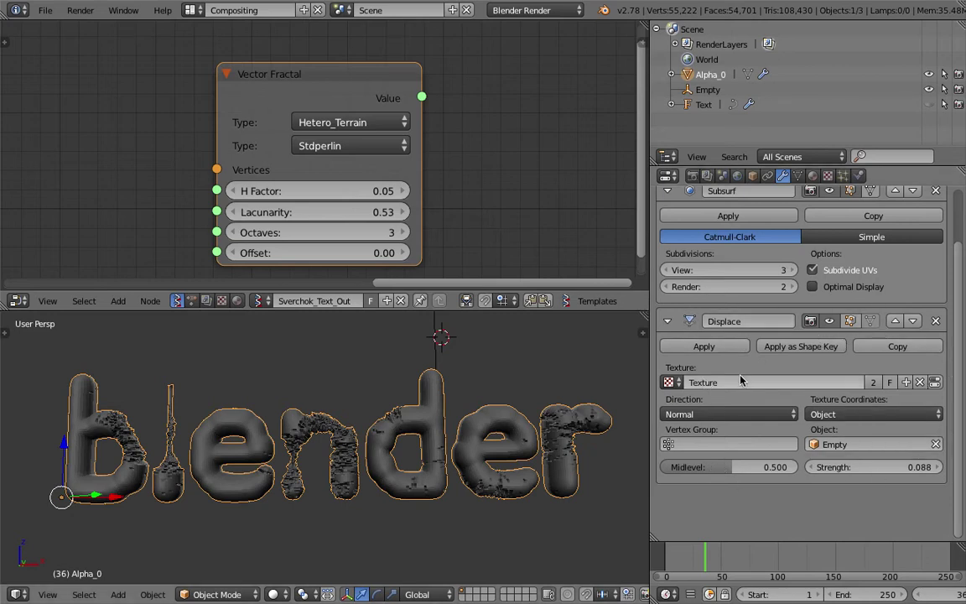
{"action": "middle_click_drag", "start_coordinate": [474, 424], "coordinate": [459, 397]}
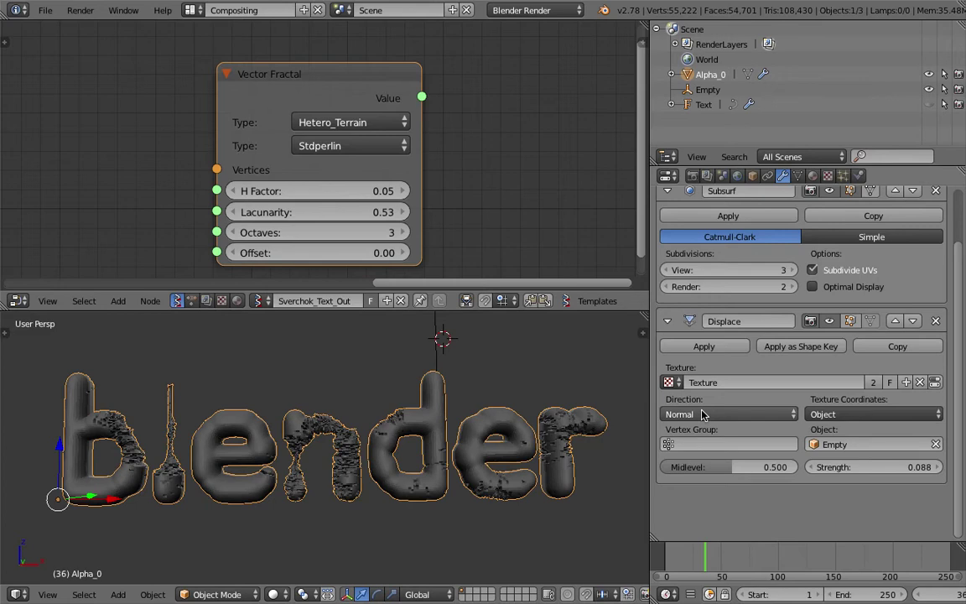
{"action": "left_click", "coordinate": [730, 414]}
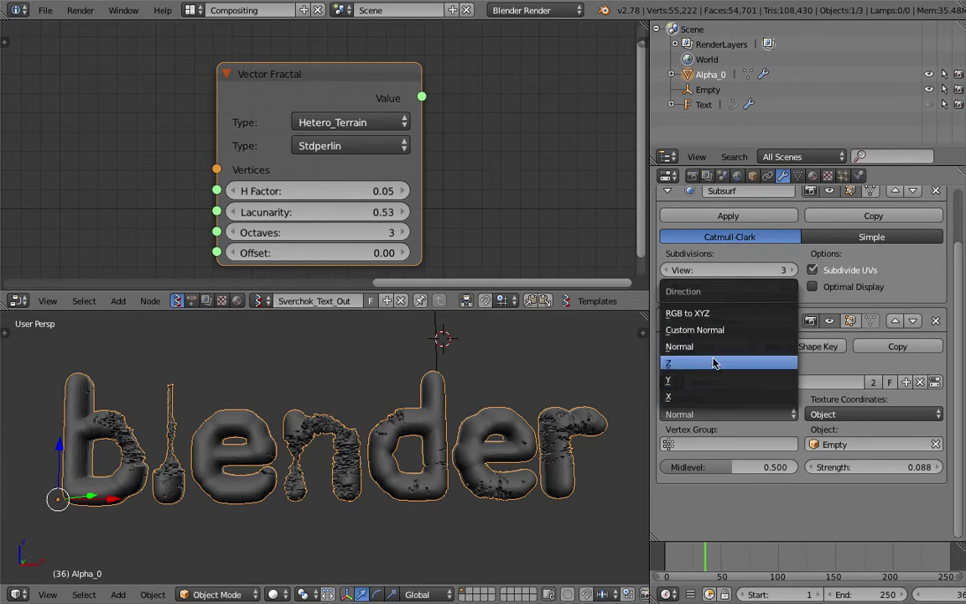
{"action": "left_click", "coordinate": [717, 394]}
{"action": "left_click", "coordinate": [705, 414]}
{"action": "left_click", "coordinate": [701, 346]}
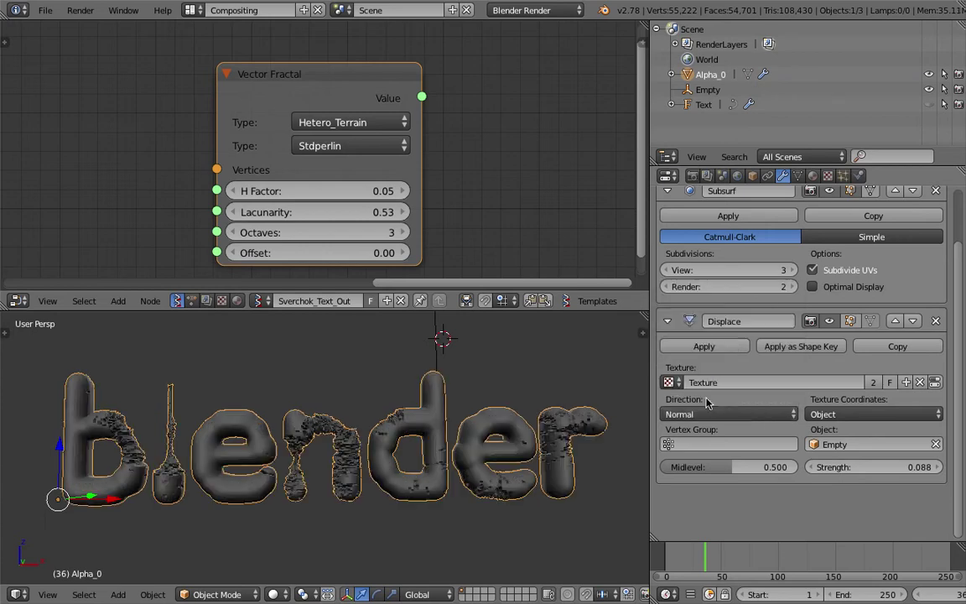
Try RGB to XYZ as the Displace modifier's direction, and set it back to Normal.
{"action": "left_click", "coordinate": [711, 417]}
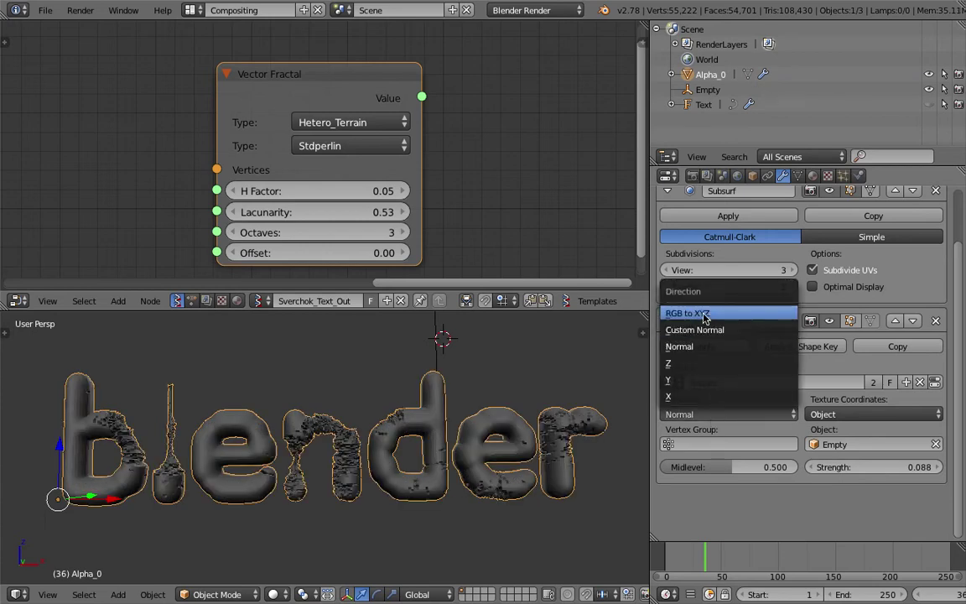
{"action": "left_click", "coordinate": [710, 315]}
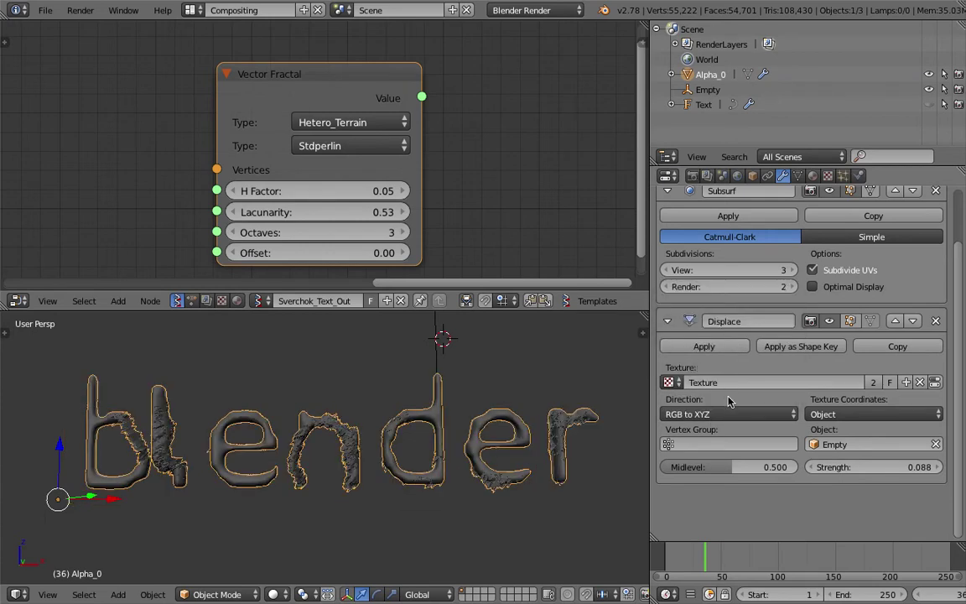
{"action": "left_click", "coordinate": [726, 411]}
{"action": "left_click", "coordinate": [712, 347]}
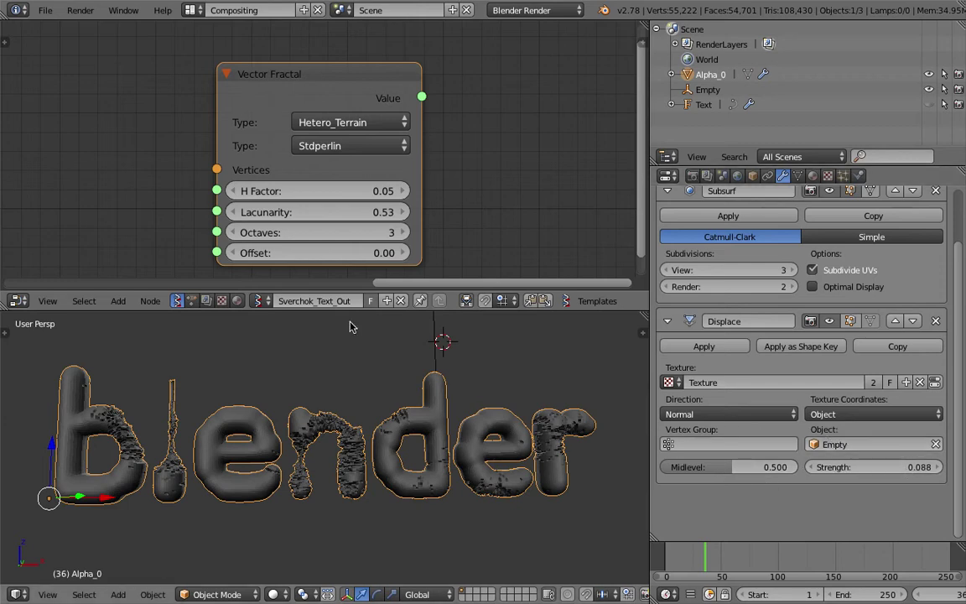
Select the Empty and move it to about X 2.11, Y 0.17, Z 2.09 to shift the text's displacement.
{"action": "right_click", "coordinate": [437, 338]}
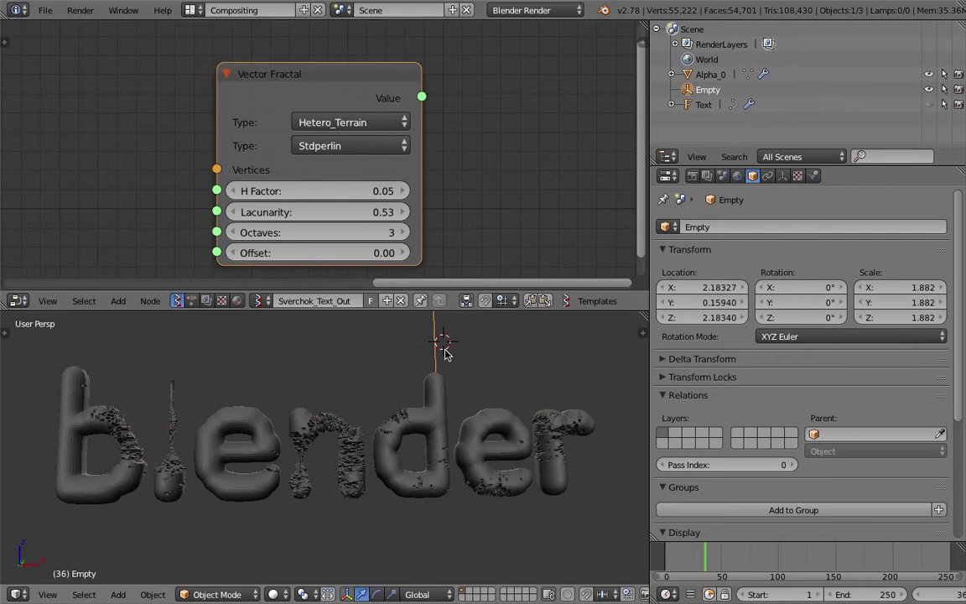
{"action": "key", "text": "g"}
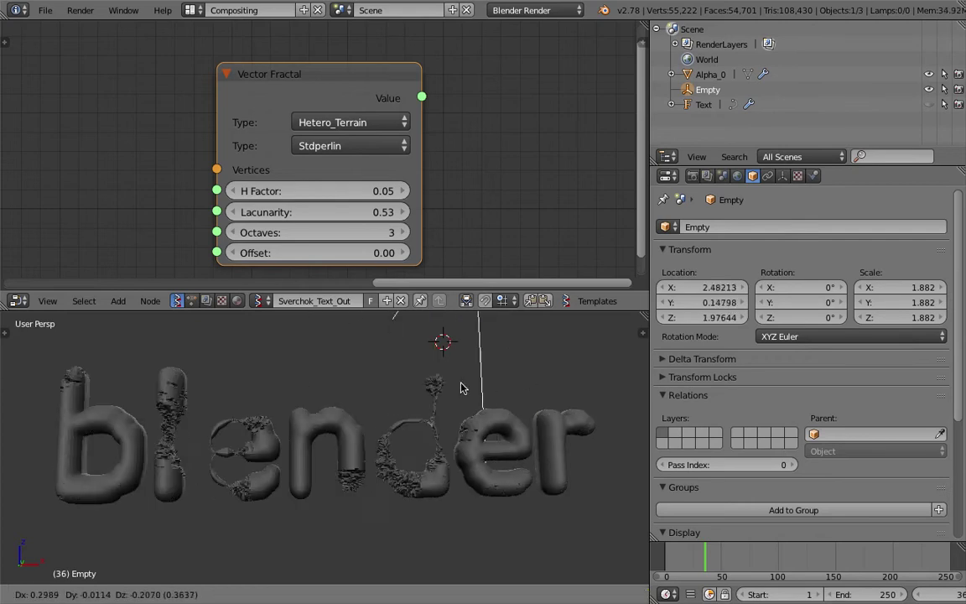
{"action": "left_click", "coordinate": [423, 379]}
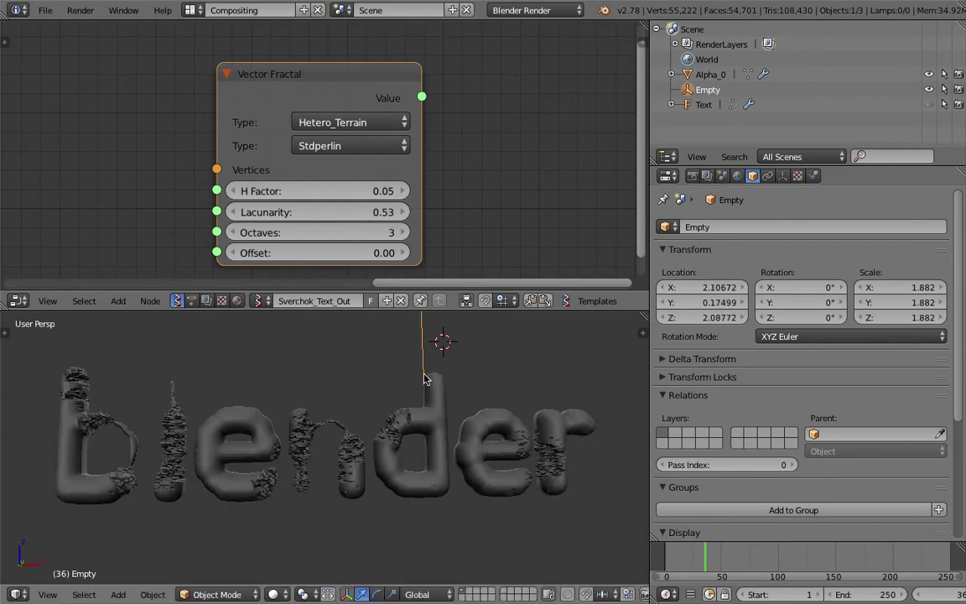
Select Alpha_0, open its displacement texture settings and set the Musgrave type to Hybrid Multifractal.
{"action": "right_click", "coordinate": [412, 381]}
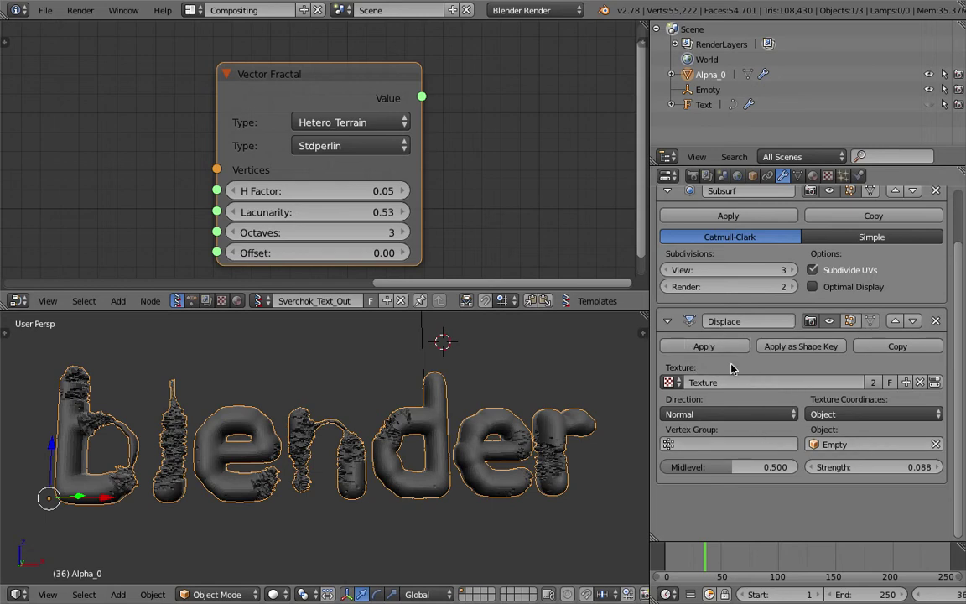
{"action": "left_click", "coordinate": [935, 383]}
{"action": "left_click", "coordinate": [779, 402]}
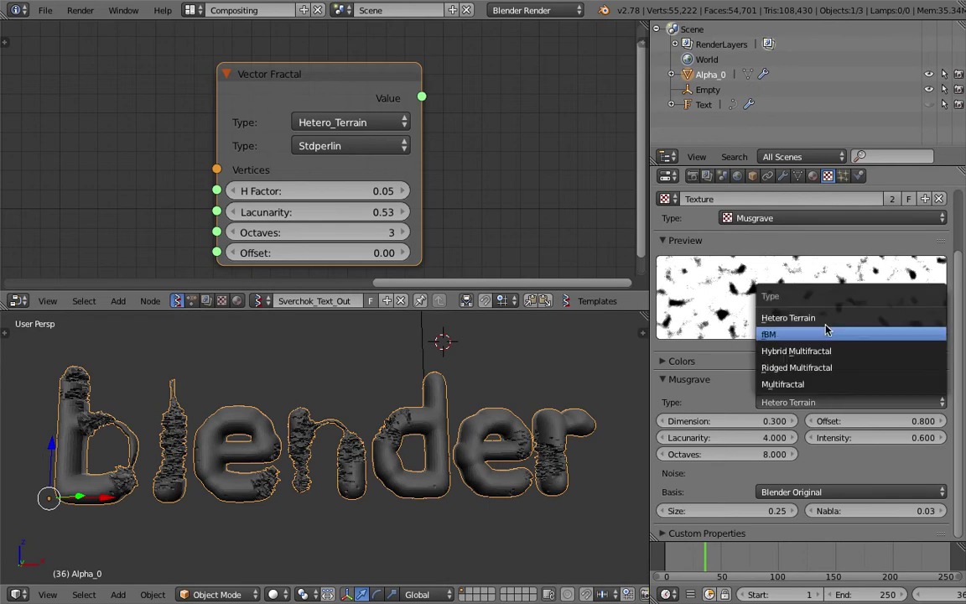
{"action": "left_click", "coordinate": [792, 350]}
Check the Vector Fractal node's fractal types without changing the choice, and set the Musgrave texture's noise Size to 0.35.
{"action": "left_click", "coordinate": [339, 123]}
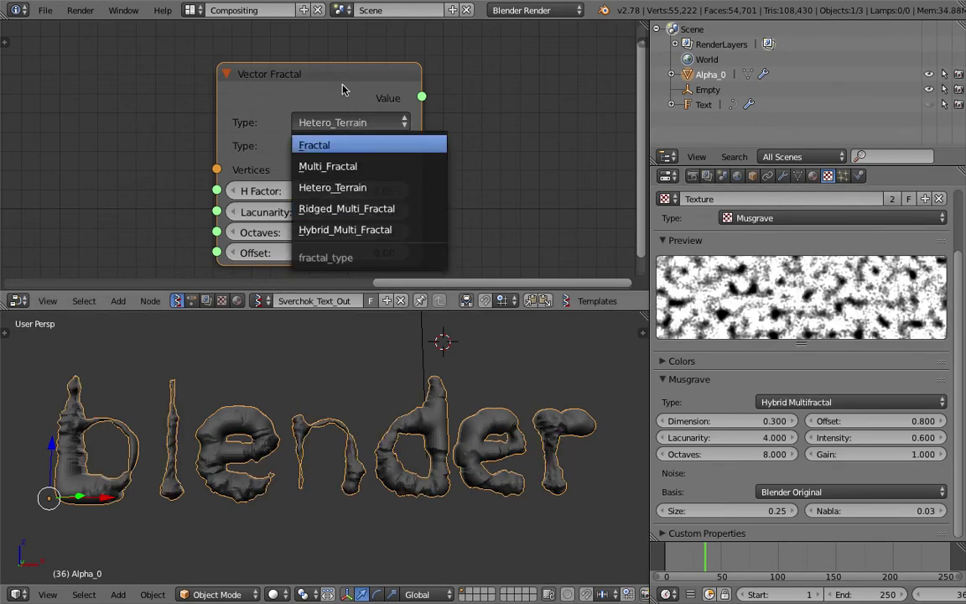
{"action": "middle_click_drag", "start_coordinate": [300, 64], "coordinate": [246, 50]}
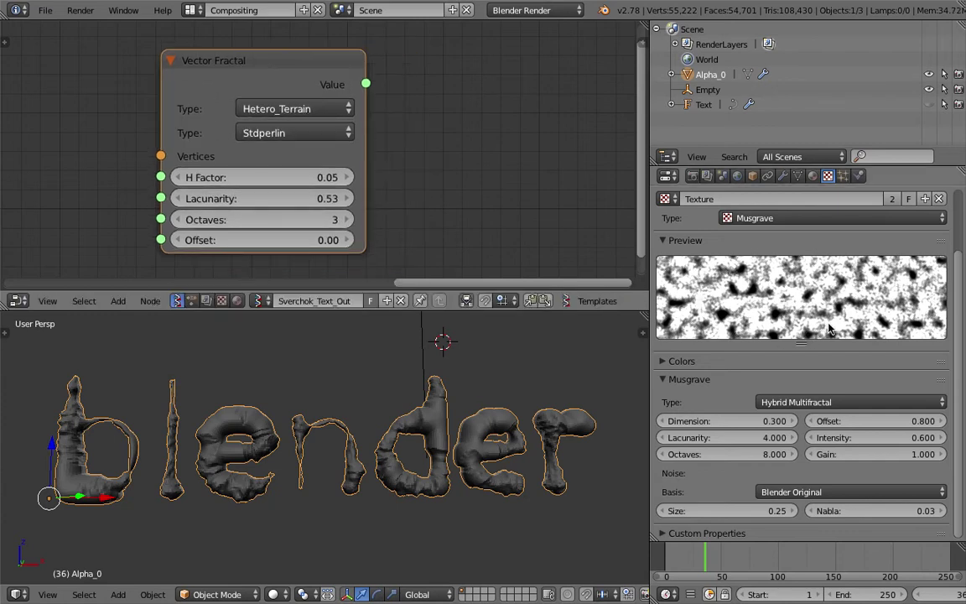
{"action": "left_click_drag", "start_coordinate": [962, 329], "coordinate": [961, 399]}
{"action": "mouse_move", "coordinate": [768, 508]}
{"action": "left_mouse_down"}
{"action": "mouse_move", "coordinate": [729, 508]}
{"action": "mouse_move", "coordinate": [855, 508]}
{"action": "mouse_move", "coordinate": [772, 508]}
{"action": "left_mouse_up"}
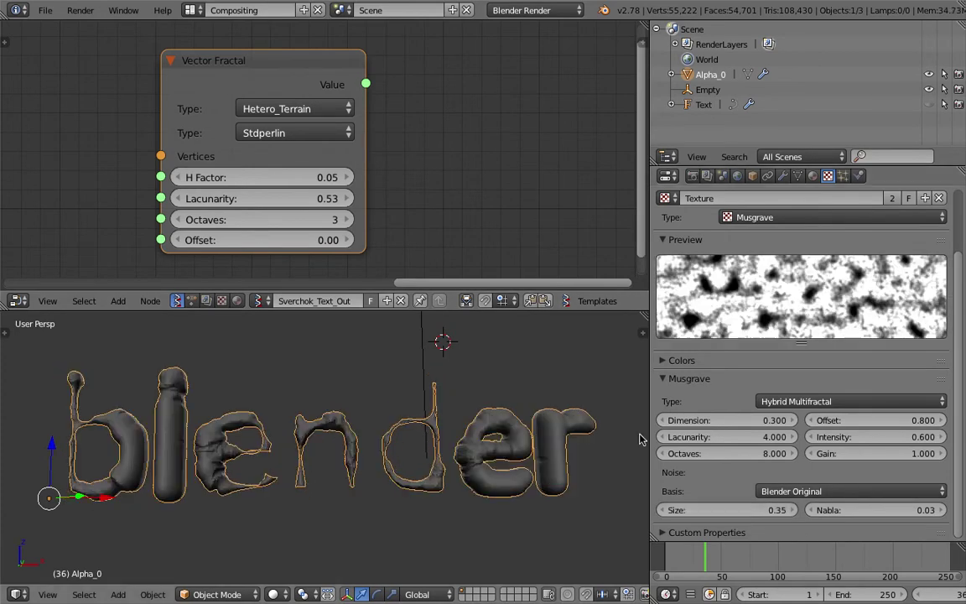
Review Alpha_0's Subsurf and Displace modifiers, the displaced letters and the Matrix Apply and Viewer BMeshMK2 nodes.
{"action": "left_click", "coordinate": [797, 176]}
{"action": "left_click", "coordinate": [782, 175]}
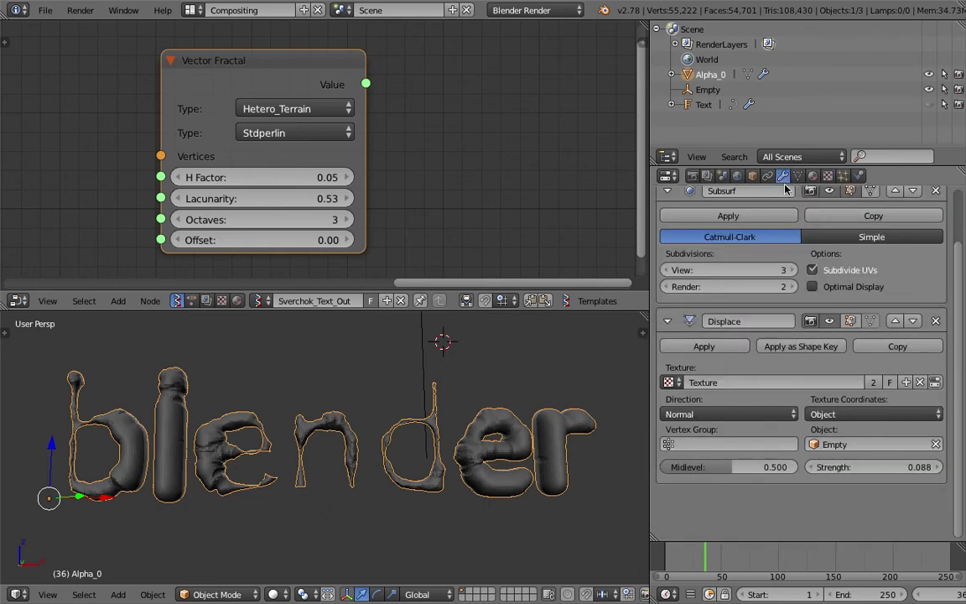
{"action": "scroll", "coordinate": [713, 330], "scroll_direction": "up", "scroll_amount": 2}
{"action": "scroll", "coordinate": [713, 329], "scroll_direction": "down", "scroll_amount": 1}
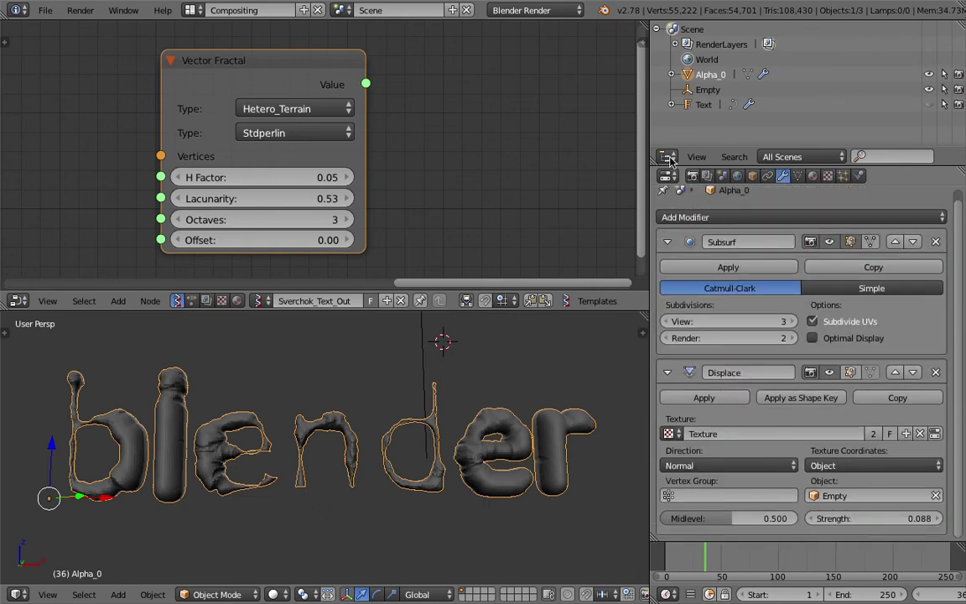
{"action": "middle_click_drag", "start_coordinate": [453, 147], "coordinate": [498, 154]}
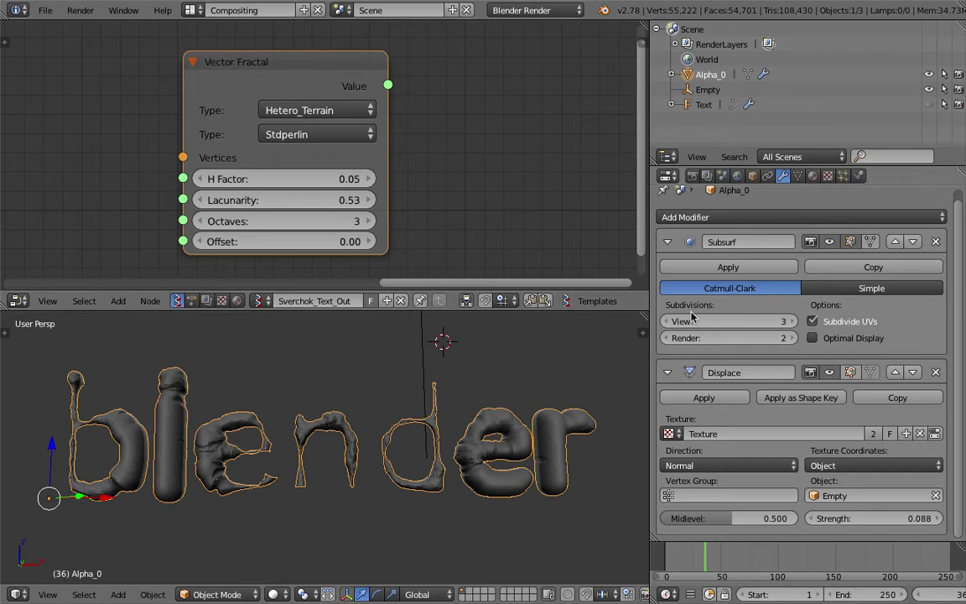
{"action": "middle_click_drag", "start_coordinate": [314, 408], "coordinate": [323, 436]}
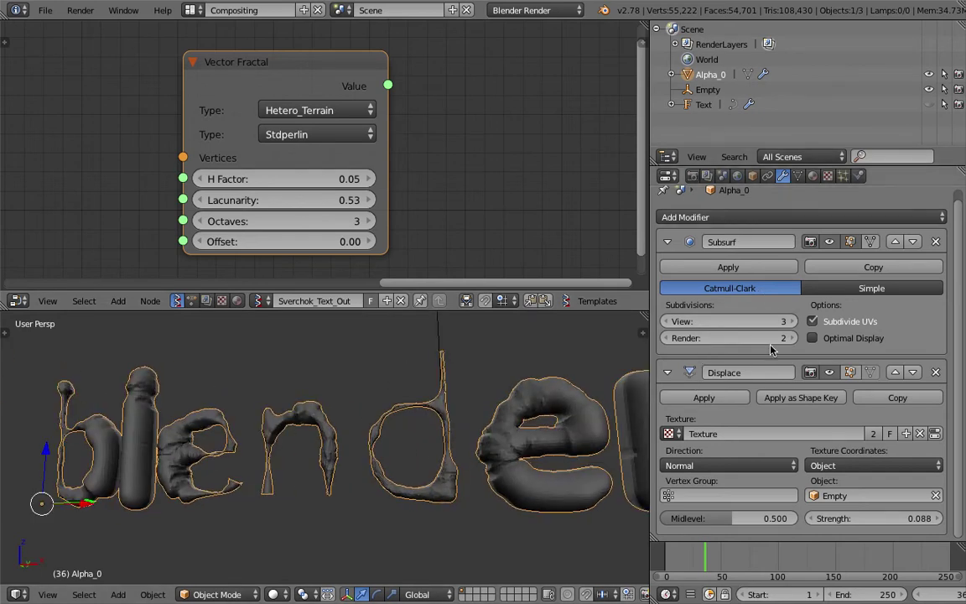
{"action": "scroll", "coordinate": [111, 77], "scroll_direction": "down", "scroll_amount": 2}
{"action": "scroll", "coordinate": [111, 76], "scroll_direction": "down", "scroll_amount": 1}
{"action": "middle_click_drag", "start_coordinate": [112, 77], "coordinate": [413, 79]}
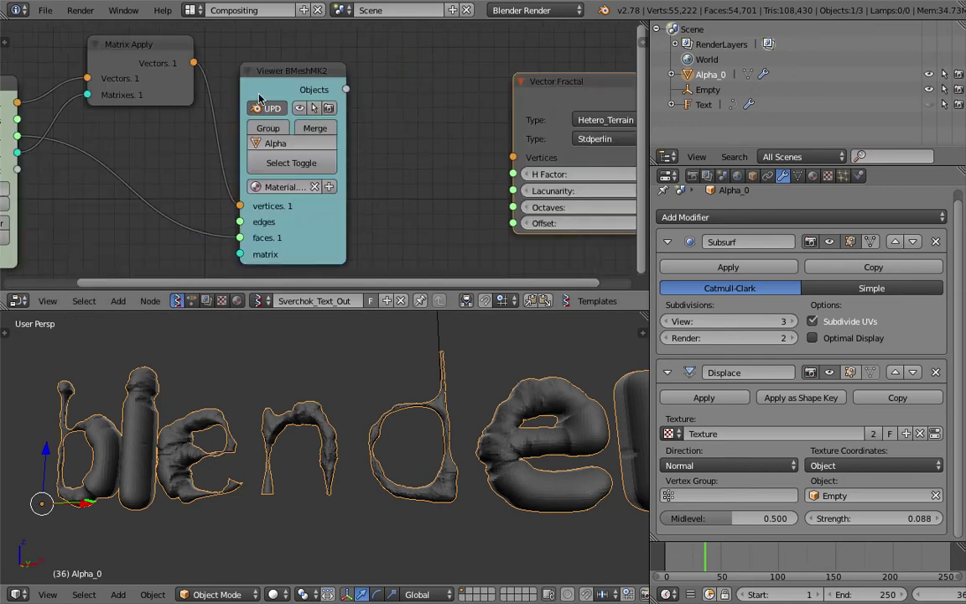
{"action": "scroll", "coordinate": [412, 130], "scroll_direction": "down", "scroll_amount": 1}
{"action": "middle_click_drag", "start_coordinate": [439, 130], "coordinate": [484, 124]}
Quit Blender and close its Terminal window.
{"action": "left_click", "coordinate": [45, 11]}
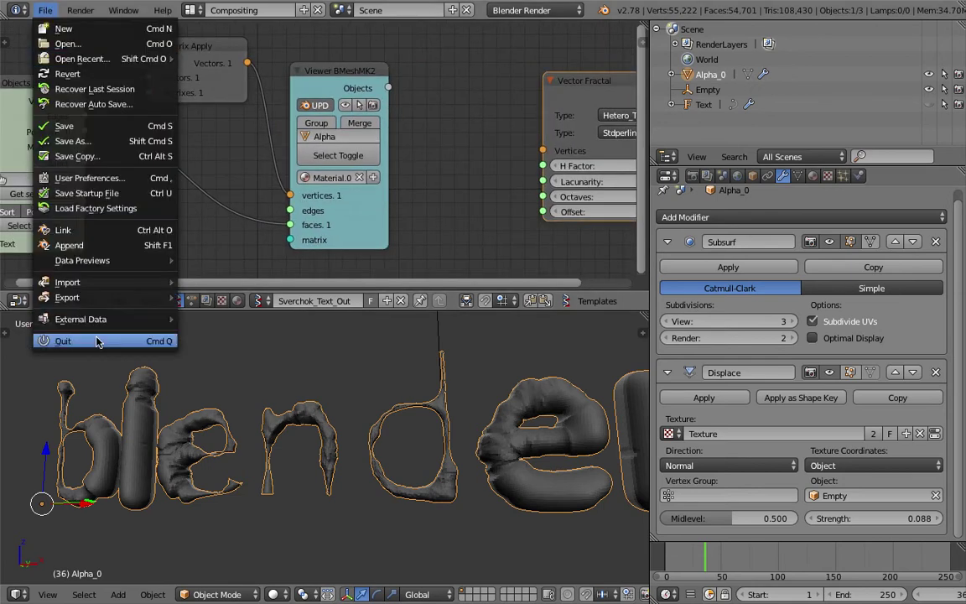
{"action": "left_click", "coordinate": [62, 341]}
{"action": "left_click", "coordinate": [45, 10]}
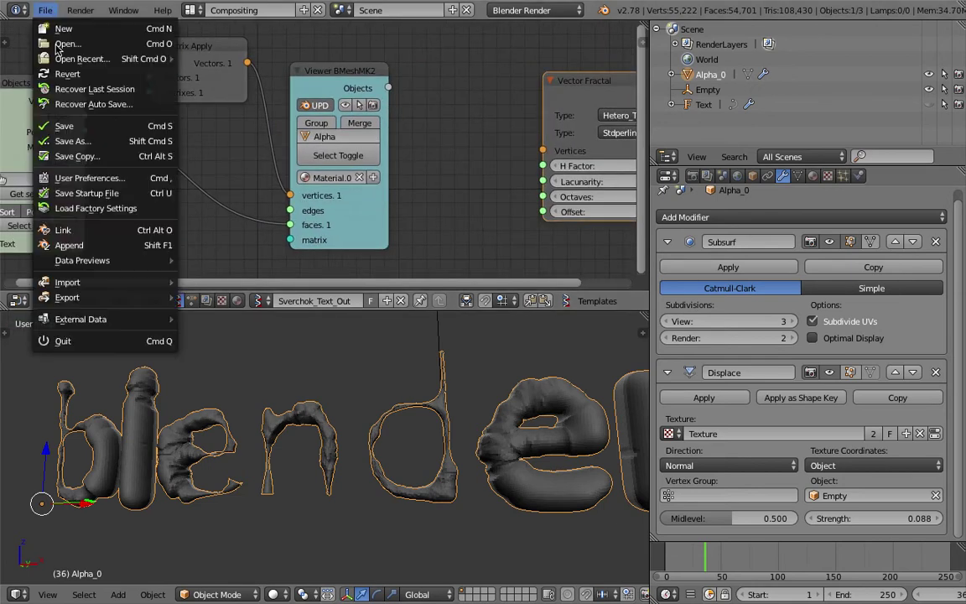
{"action": "left_click", "coordinate": [72, 341]}
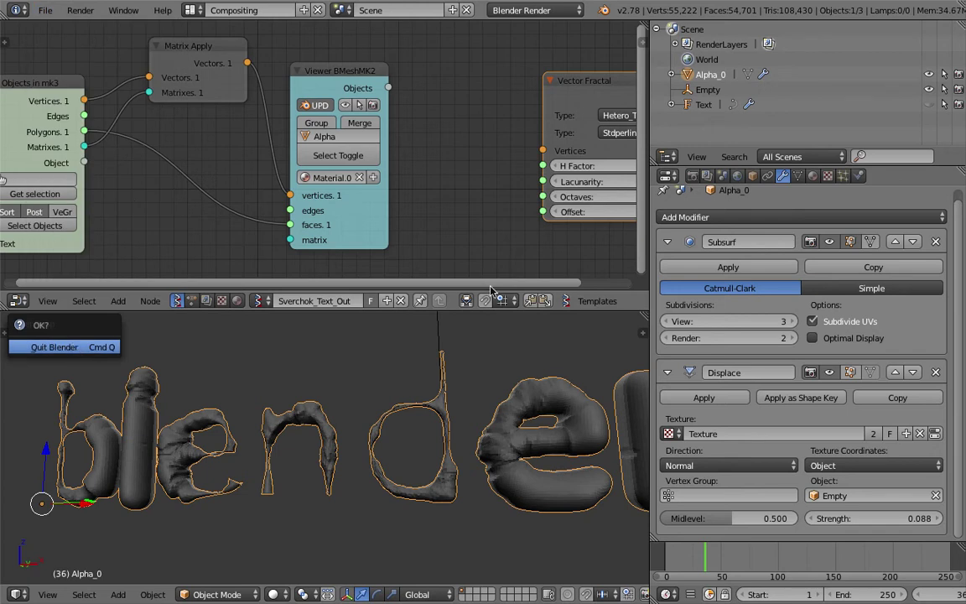
{"action": "key", "text": "Return"}
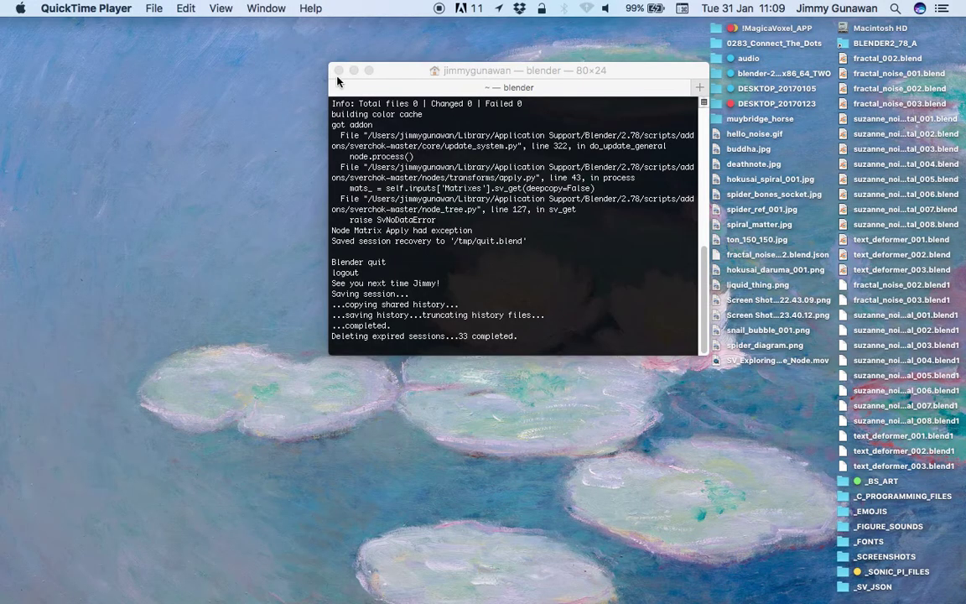
{"action": "left_click", "coordinate": [338, 72]}
Open the BLENDER2_78_A folder in Finder, show the package contents of blender.app and launch Blender from inside it.
{"action": "left_click", "coordinate": [847, 45]}
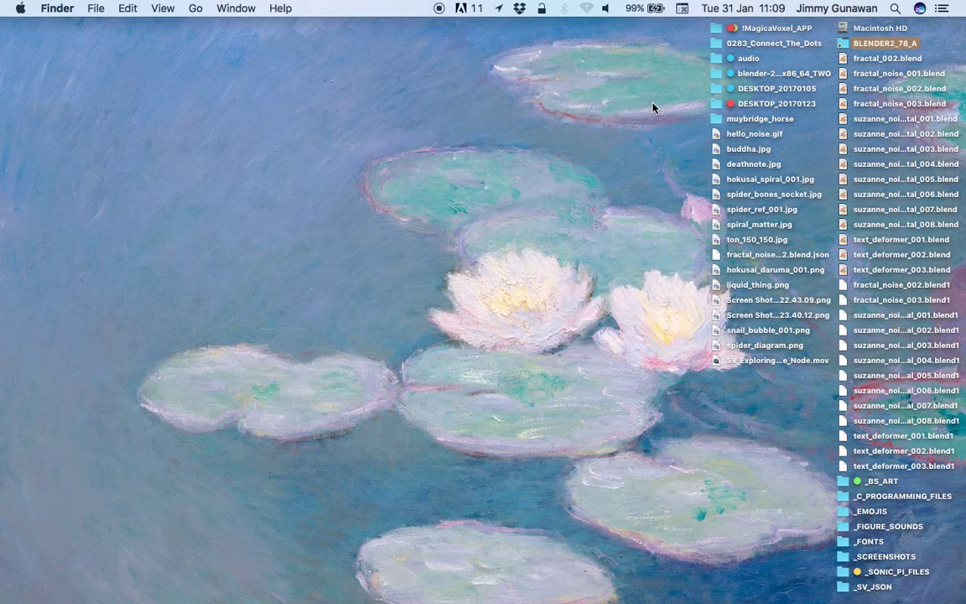
{"action": "key", "text": "super+o"}
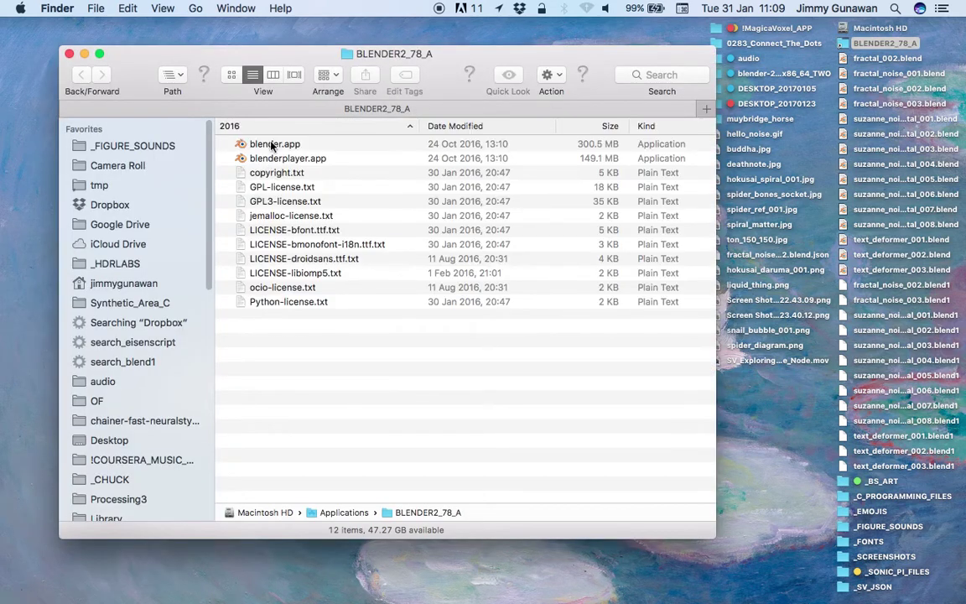
{"action": "right_click", "coordinate": [272, 144]}
{"action": "left_click", "coordinate": [293, 164]}
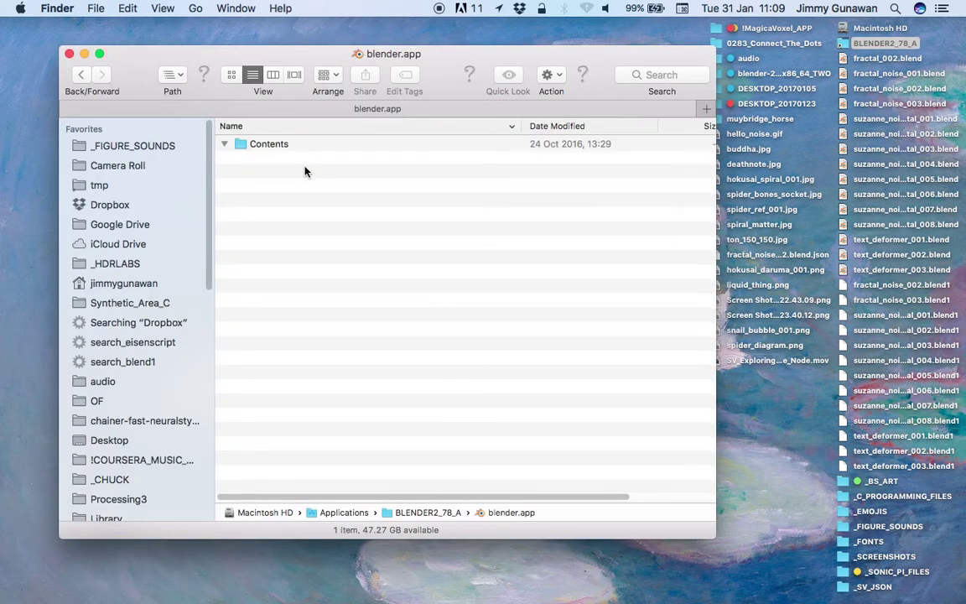
{"action": "double_click", "coordinate": [285, 187]}
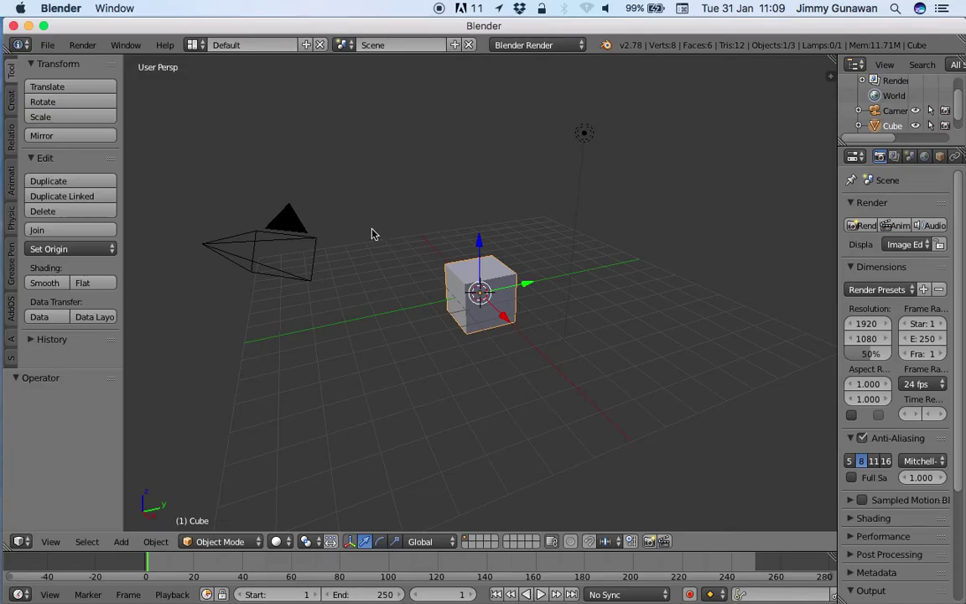
Delete all the default objects from the new scene.
{"action": "middle_click_drag", "start_coordinate": [373, 233], "coordinate": [442, 241]}
{"action": "key", "text": "a"}
{"action": "key", "text": "a"}
{"action": "key", "text": "x"}
{"action": "left_click", "coordinate": [401, 236]}
Save the empty scene to the Desktop as text_musgrave_displace_001.blend.
{"action": "left_click", "coordinate": [48, 44]}
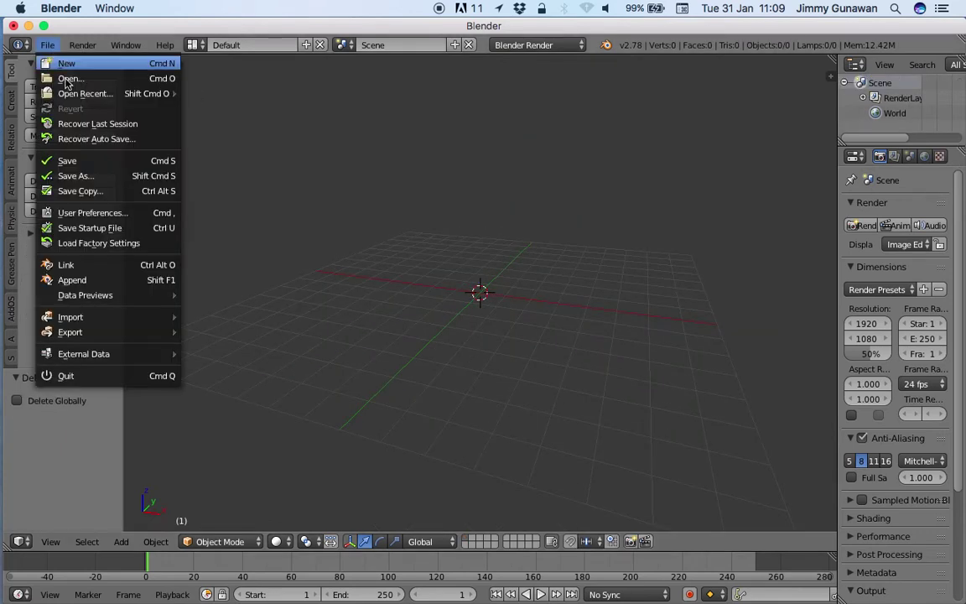
{"action": "left_click", "coordinate": [80, 159]}
{"action": "left_click", "coordinate": [348, 100]}
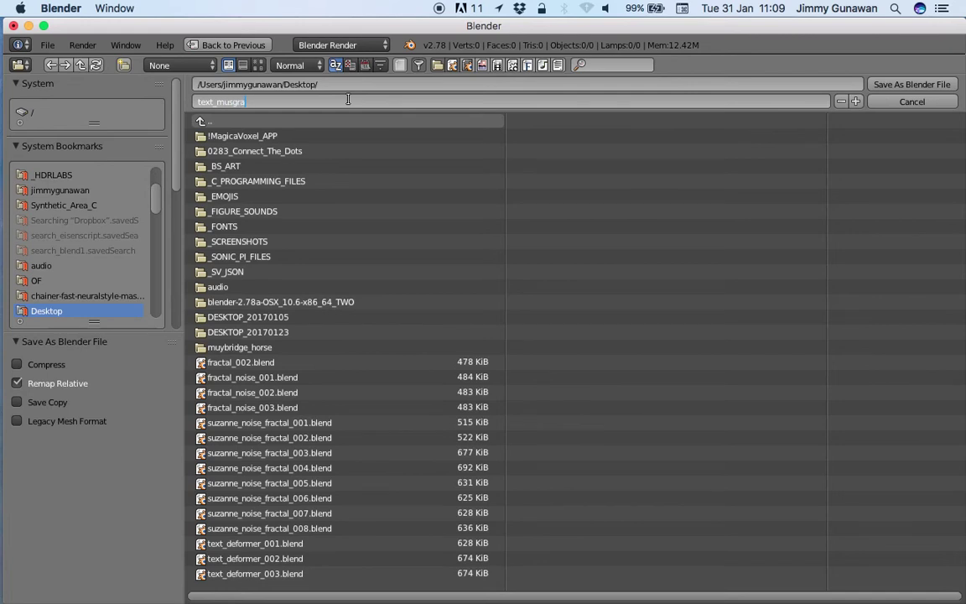
{"action": "type", "text": "text_musgrave_displace_001"}
{"action": "key", "text": "Return"}
{"action": "left_click", "coordinate": [911, 84]}
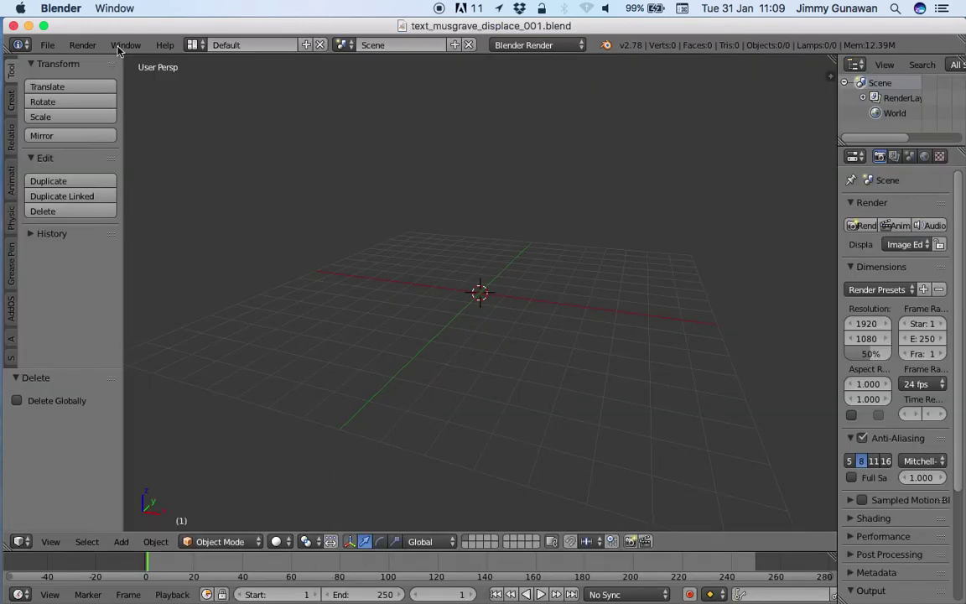
Switch the window to full screen, add a text object and rotate it 90 degrees about the X axis.
{"action": "key", "text": "super+ctrl+f"}
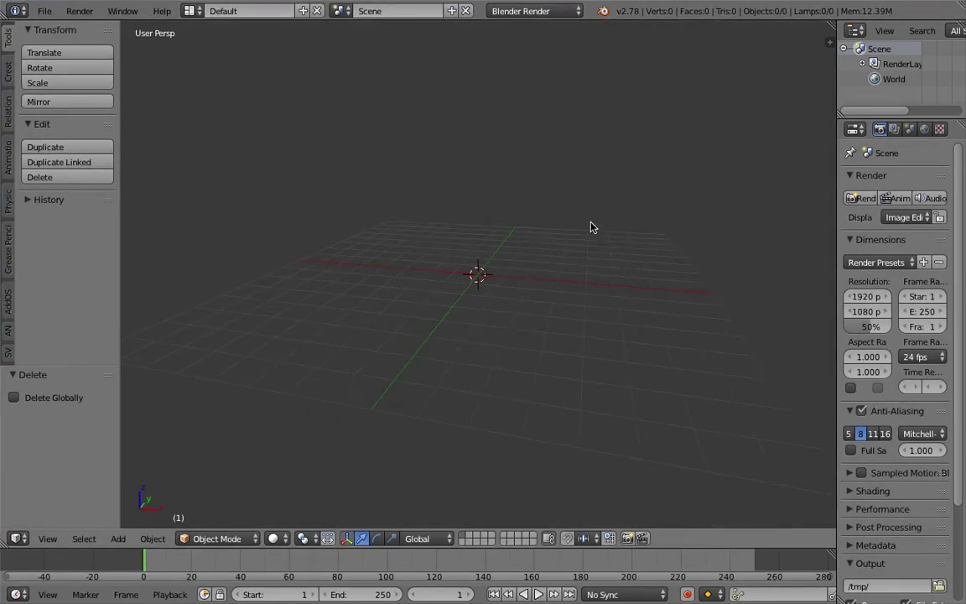
{"action": "key", "text": "shift+a"}
{"action": "left_click", "coordinate": [577, 281]}
{"action": "mouse_move", "coordinate": [578, 281]}
{"action": "middle_mouse_down"}
{"action": "mouse_move", "coordinate": [578, 241]}
{"action": "mouse_move", "coordinate": [610, 241]}
{"action": "mouse_move", "coordinate": [568, 263]}
{"action": "mouse_move", "coordinate": [608, 268]}
{"action": "mouse_move", "coordinate": [587, 281]}
{"action": "middle_mouse_up"}
{"action": "type", "text": "rx90"}
{"action": "key", "text": "Return"}
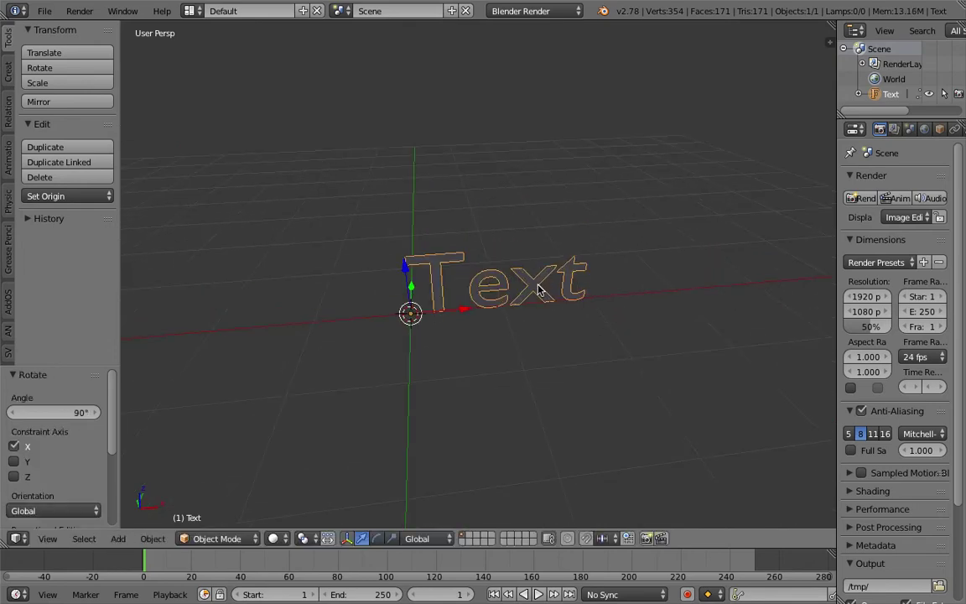
Load FredokaOne-Regular from the Desktop's _FONTS/Fredoka_One folder as the text's regular font.
{"action": "left_click_drag", "start_coordinate": [836, 99], "coordinate": [701, 99]}
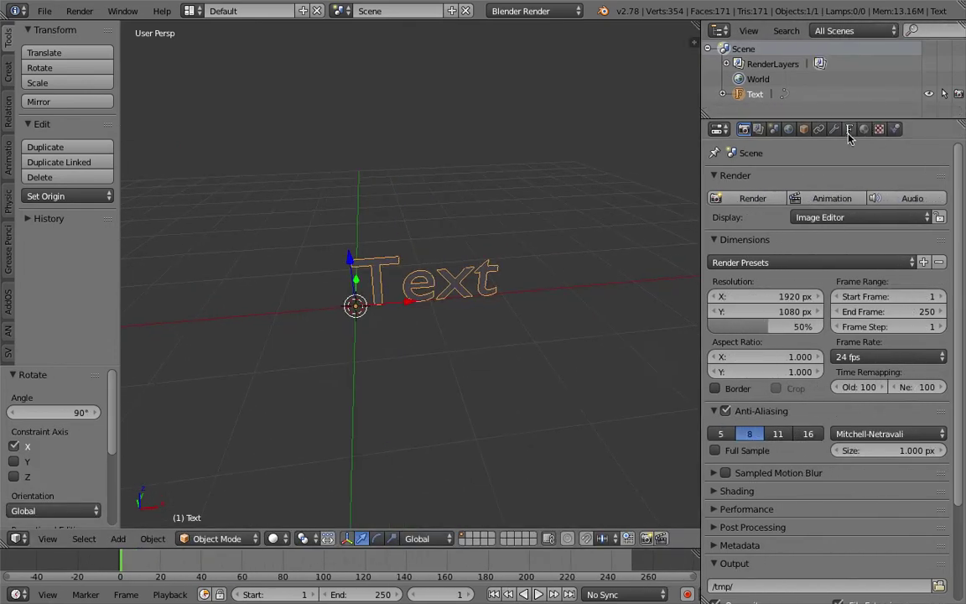
{"action": "left_click", "coordinate": [849, 129]}
{"action": "middle_click_drag", "start_coordinate": [453, 331], "coordinate": [467, 336]}
{"action": "scroll", "coordinate": [868, 427], "scroll_direction": "down", "scroll_amount": 2}
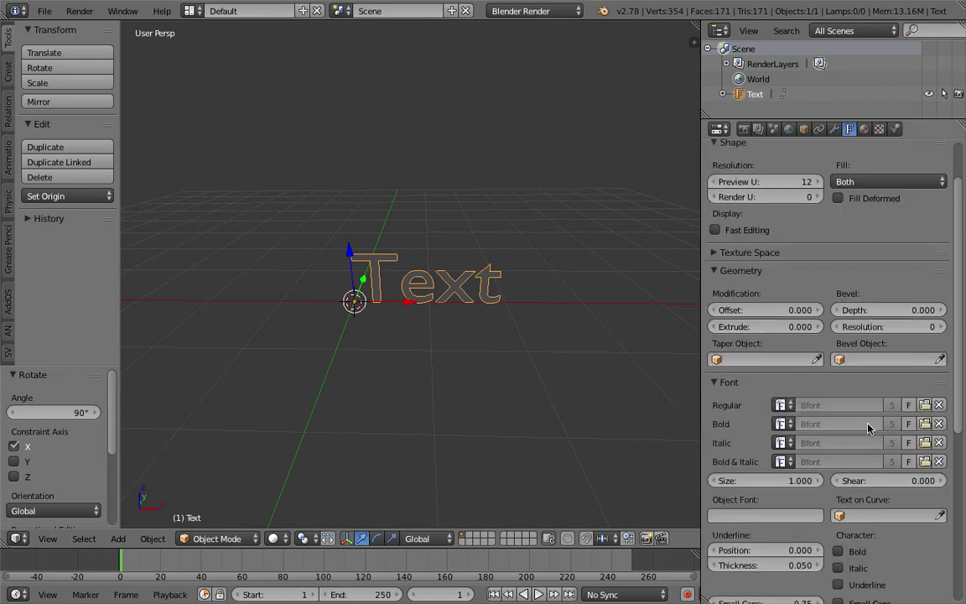
{"action": "left_click", "coordinate": [924, 405]}
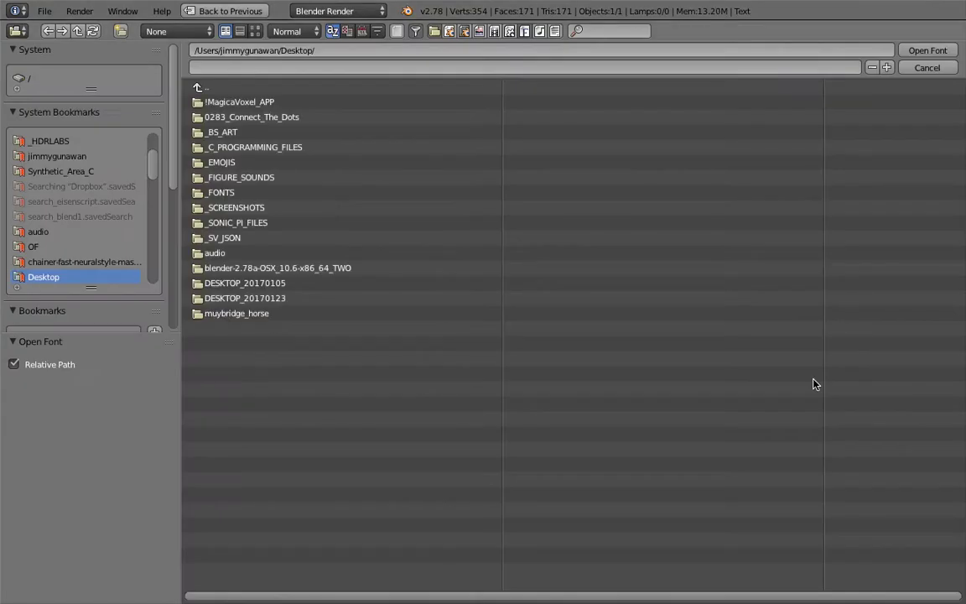
{"action": "left_click", "coordinate": [248, 189]}
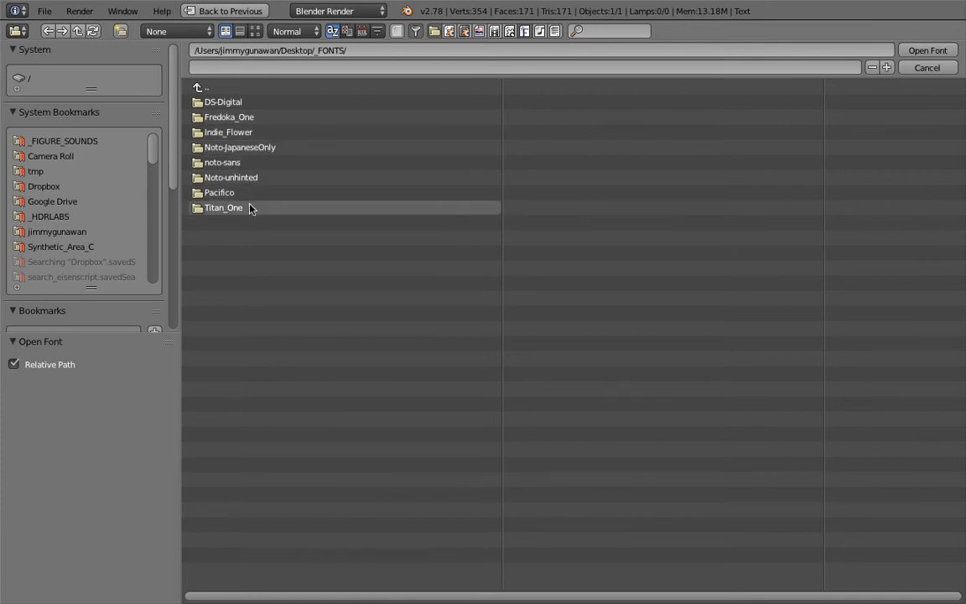
{"action": "left_click", "coordinate": [243, 117]}
{"action": "left_click", "coordinate": [250, 102]}
{"action": "double_click", "coordinate": [250, 103]}
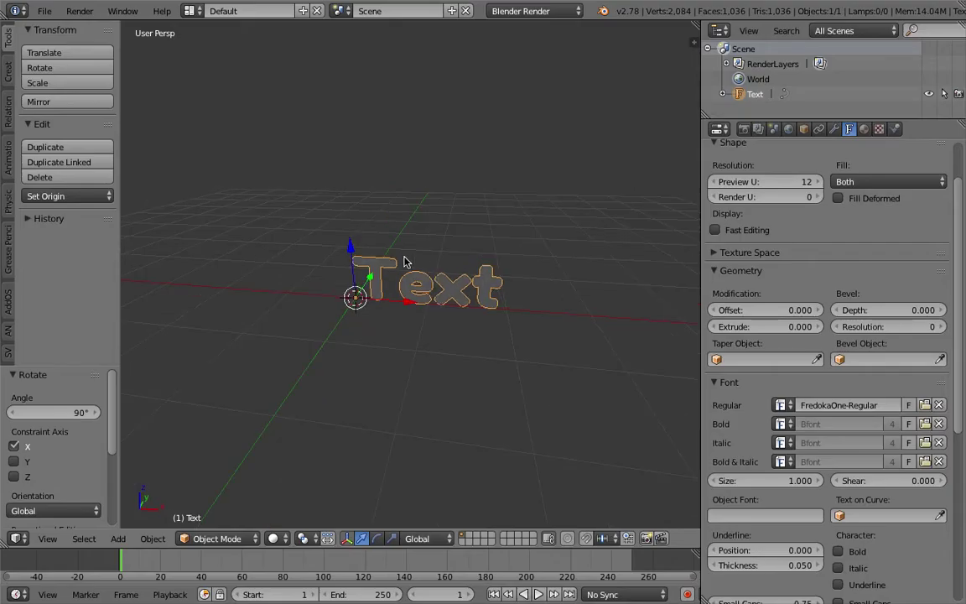
Give the text geometry an extrude of 0.061 and a bevel depth of 0.006.
{"action": "middle_click_drag", "start_coordinate": [384, 246], "coordinate": [585, 323]}
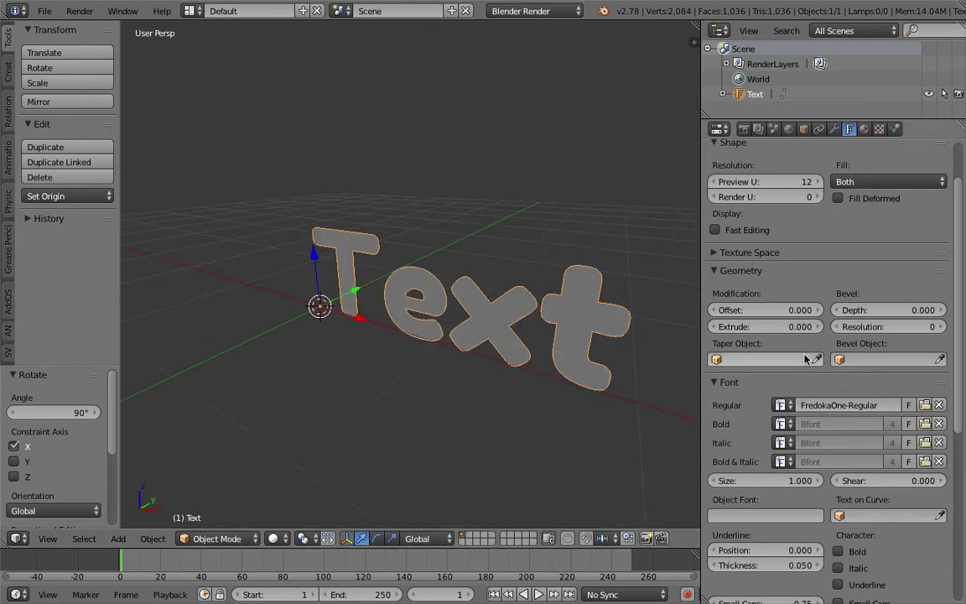
{"action": "left_click_drag", "start_coordinate": [764, 326], "coordinate": [796, 326]}
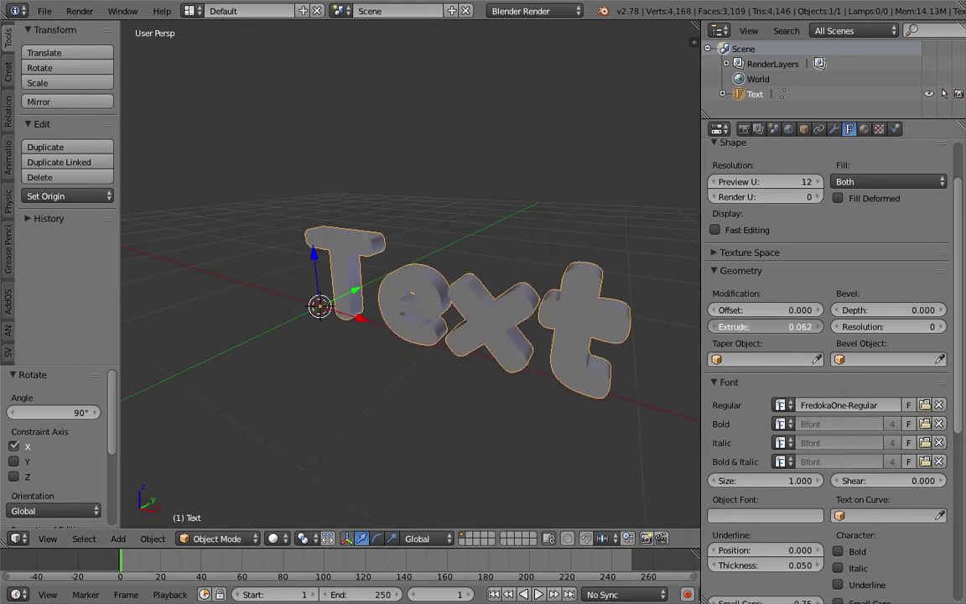
{"action": "middle_click_drag", "start_coordinate": [512, 289], "coordinate": [476, 283]}
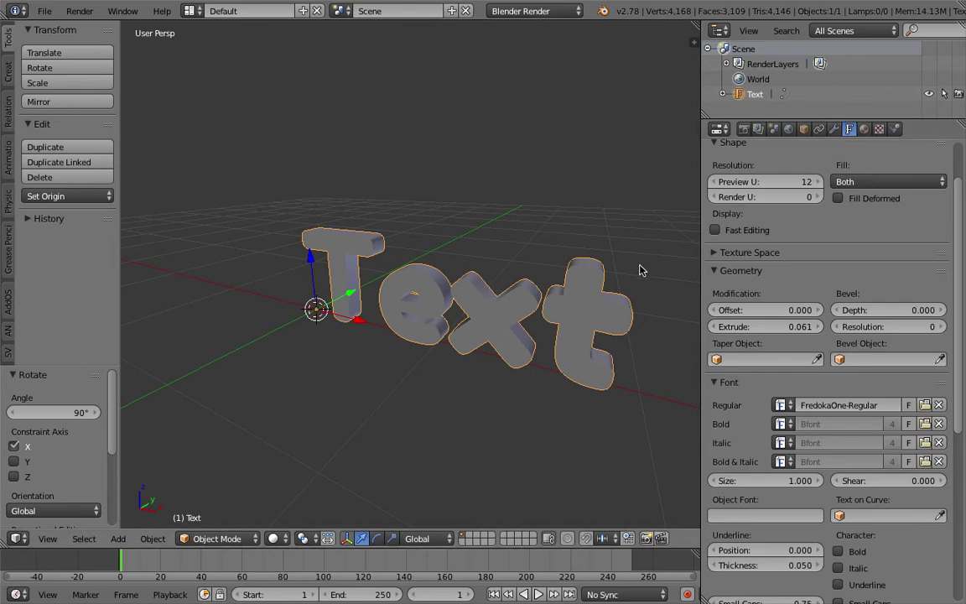
{"action": "middle_click_drag", "start_coordinate": [638, 269], "coordinate": [662, 285]}
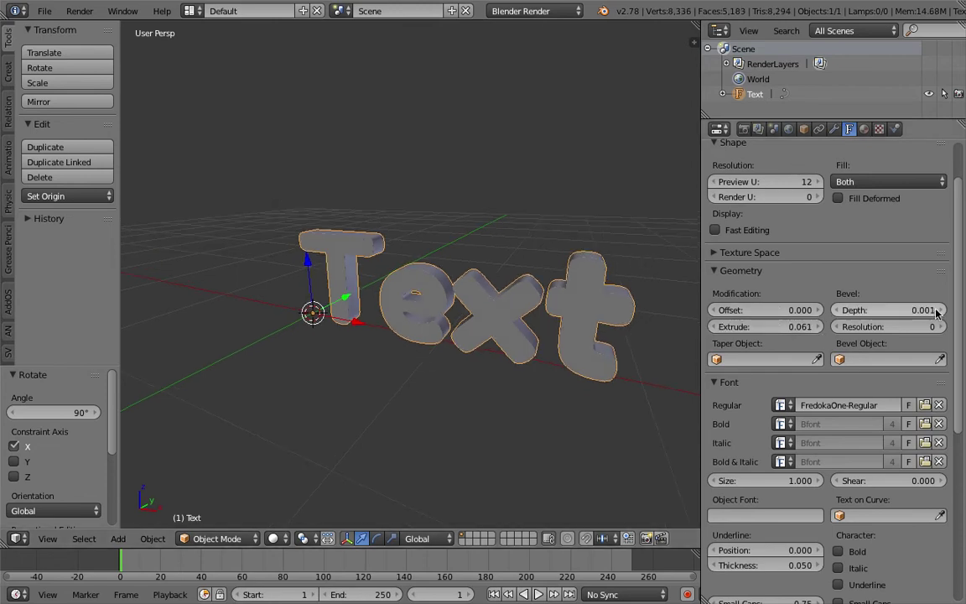
{"action": "mouse_move", "coordinate": [839, 310]}
{"action": "left_mouse_down"}
{"action": "mouse_move", "coordinate": [864, 310]}
{"action": "mouse_move", "coordinate": [855, 310]}
{"action": "left_mouse_up"}
{"action": "middle_click_drag", "start_coordinate": [607, 267], "coordinate": [541, 228]}
{"action": "key", "text": "ctrl+z"}
{"action": "key", "text": "ctrl+z"}
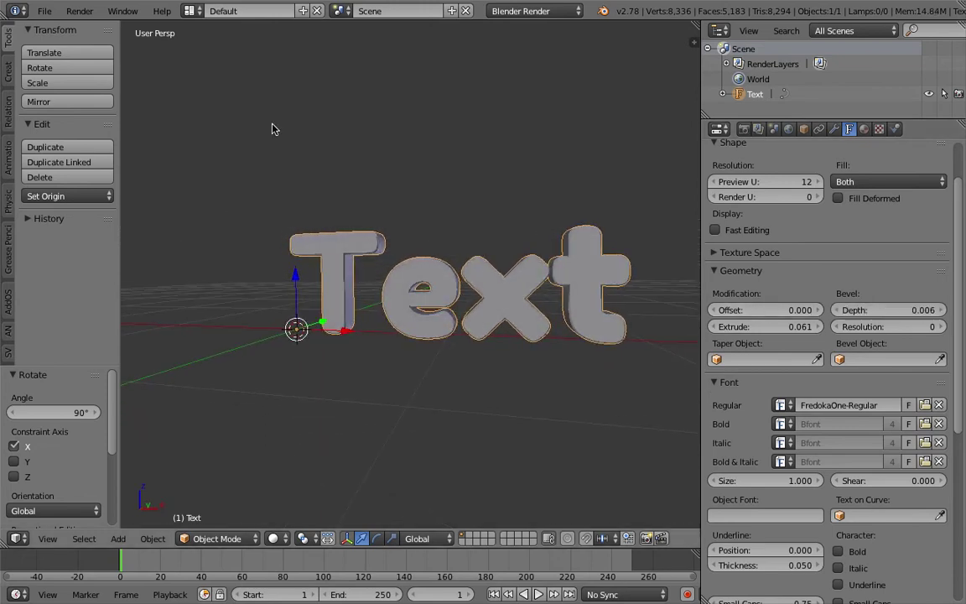
{"action": "left_click", "coordinate": [43, 15]}
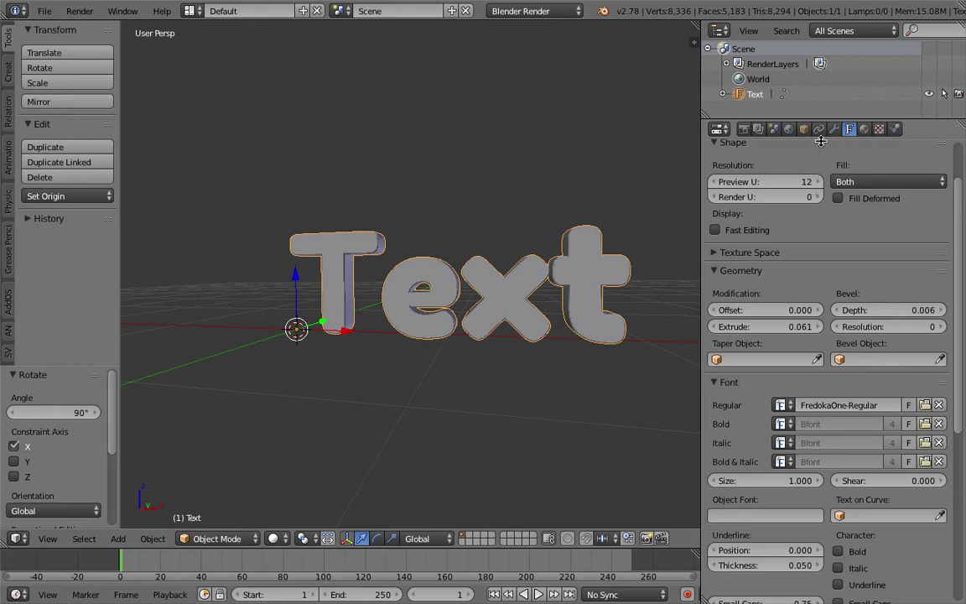
Add a Remesh modifier to the text in Smooth mode, with Remove Disconnected Pieces turned off.
{"action": "left_click", "coordinate": [834, 128]}
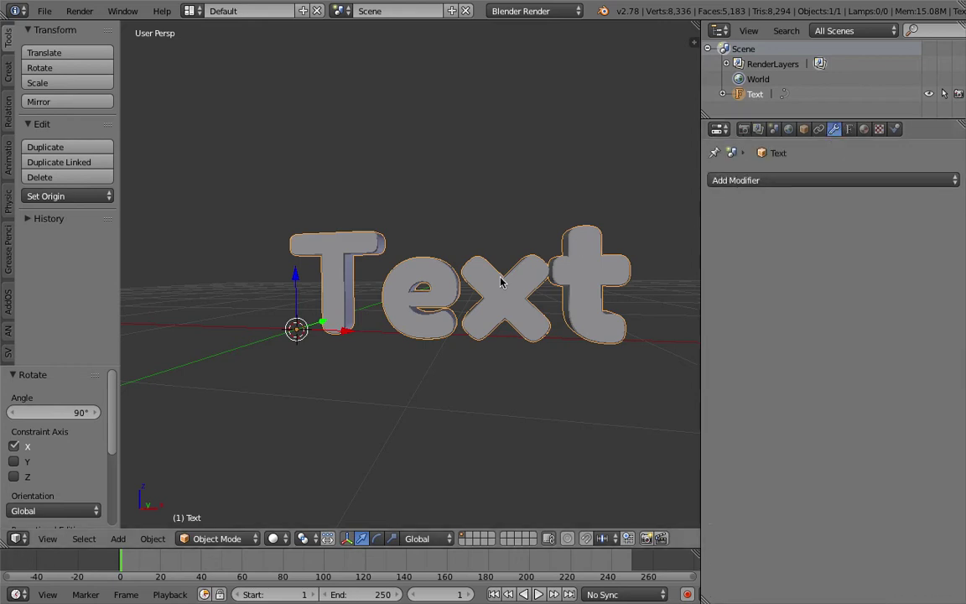
{"action": "left_click", "coordinate": [822, 181]}
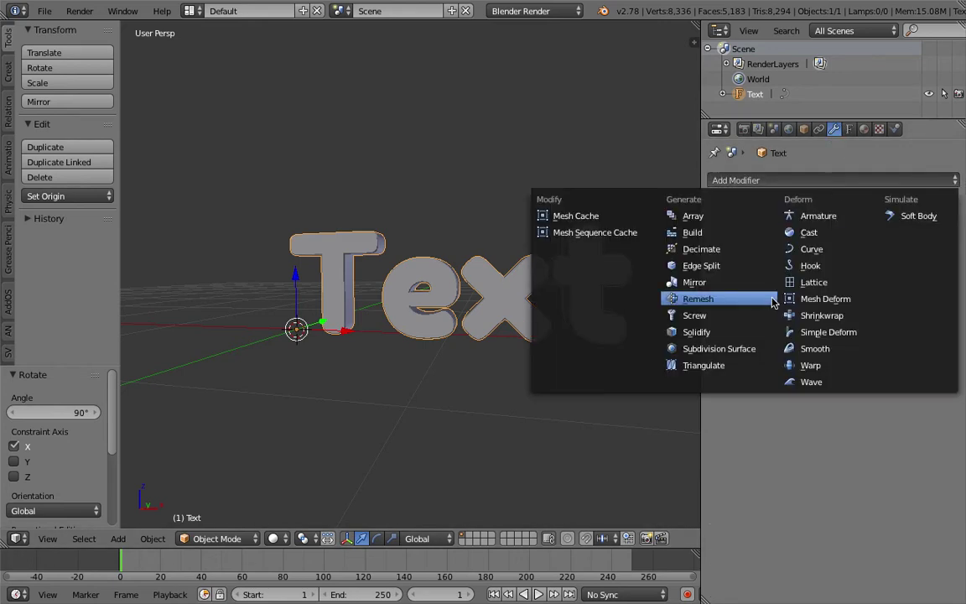
{"action": "left_click", "coordinate": [713, 299]}
{"action": "mouse_move", "coordinate": [448, 261]}
{"action": "middle_mouse_down"}
{"action": "mouse_move", "coordinate": [438, 243]}
{"action": "mouse_move", "coordinate": [457, 264]}
{"action": "middle_mouse_up"}
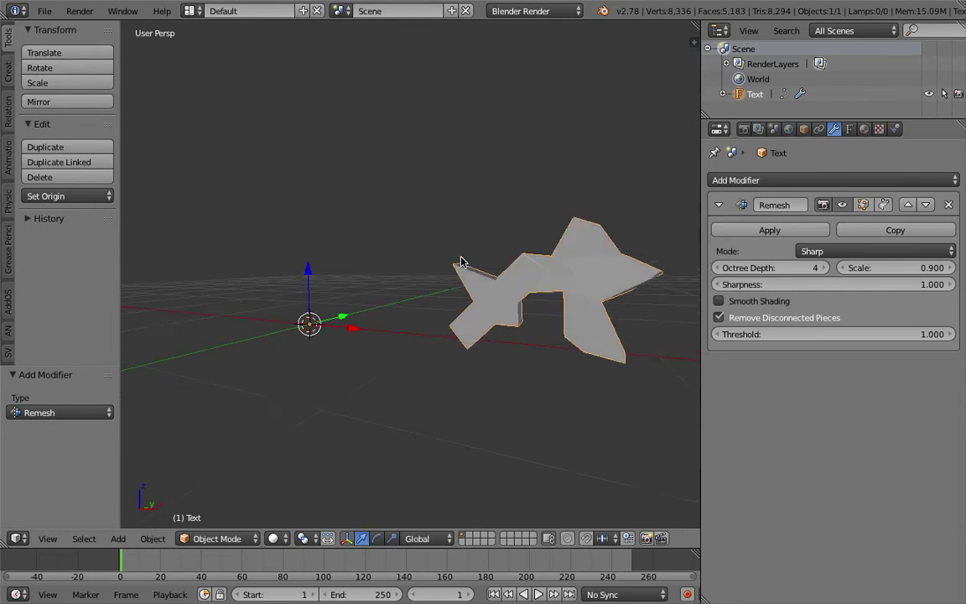
{"action": "left_click", "coordinate": [839, 251]}
{"action": "left_click", "coordinate": [835, 217]}
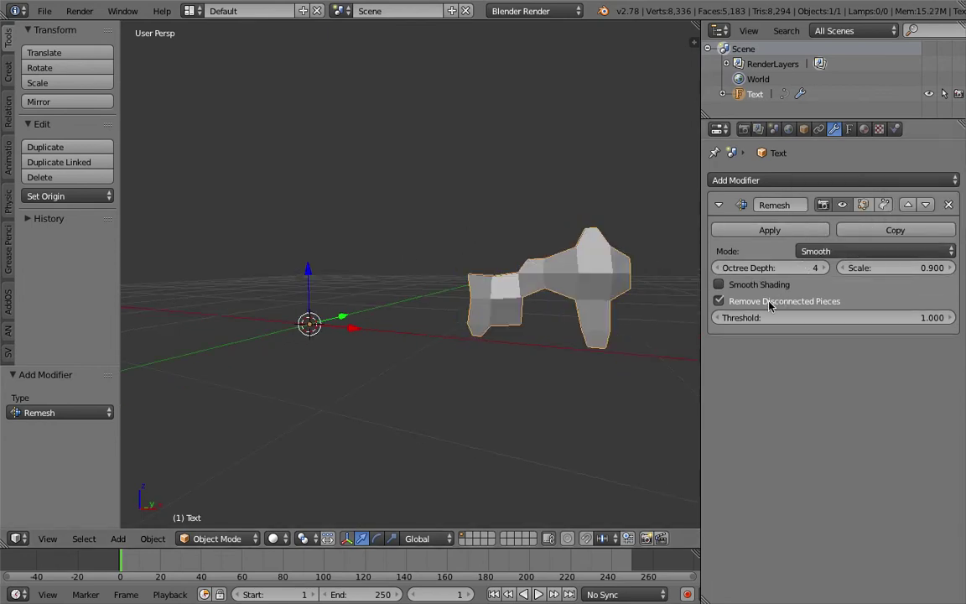
{"action": "left_click", "coordinate": [719, 301]}
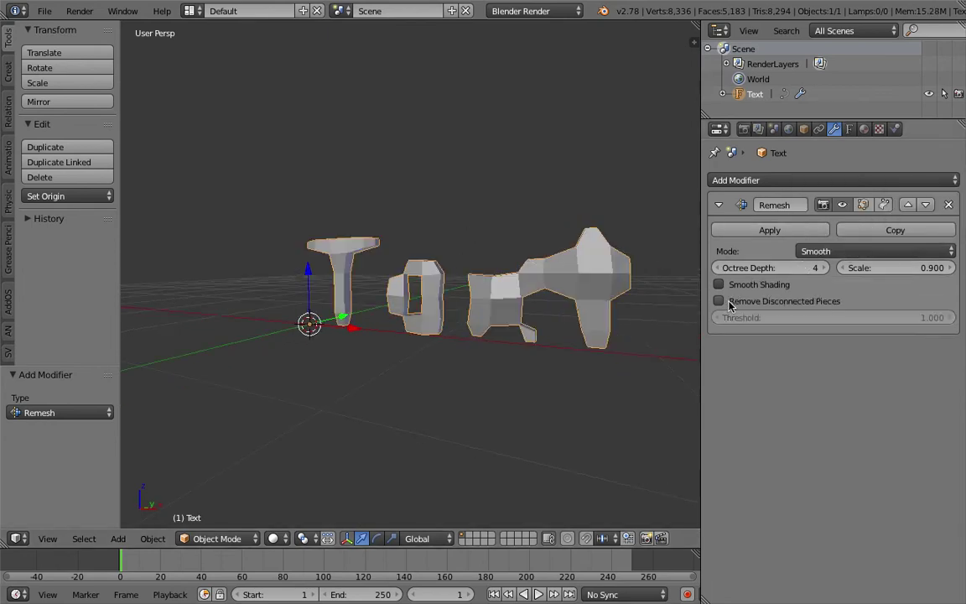
Set the Remesh modifier's octree depth to 5.
{"action": "left_click", "coordinate": [823, 268]}
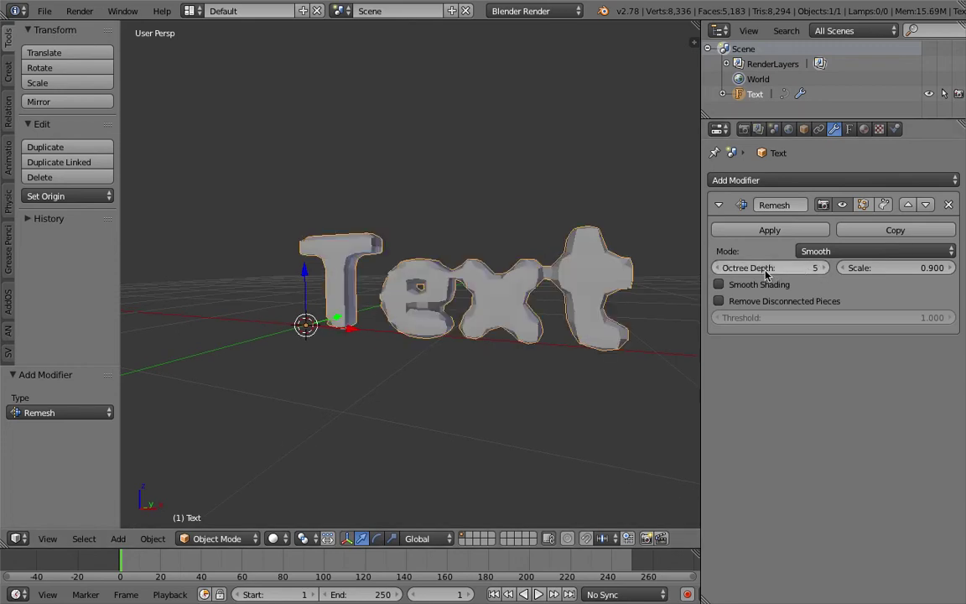
{"action": "scroll", "coordinate": [585, 304], "scroll_direction": "up", "scroll_amount": 2}
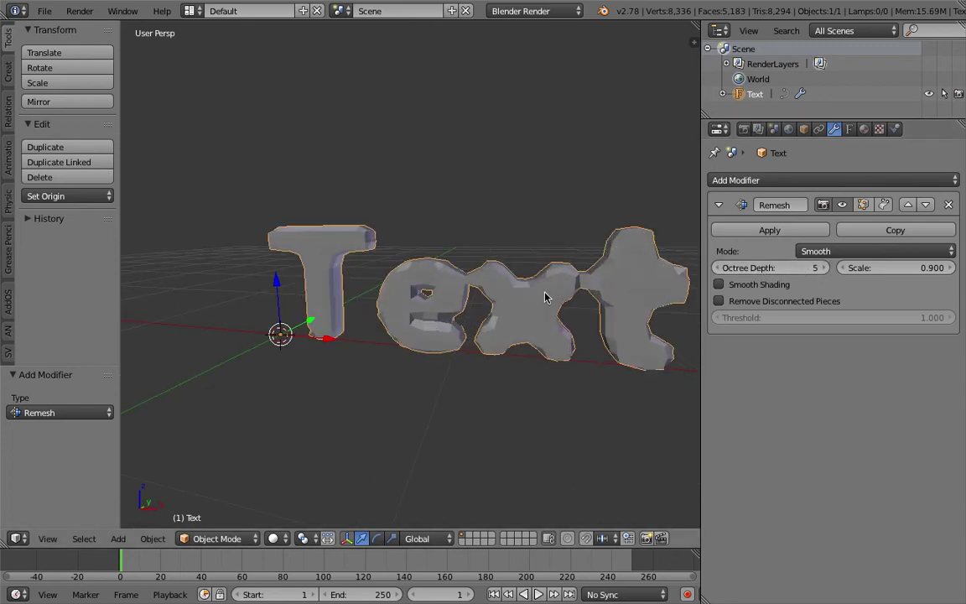
{"action": "middle_click_drag", "start_coordinate": [544, 297], "coordinate": [503, 285]}
{"action": "scroll", "coordinate": [492, 274], "scroll_direction": "up", "scroll_amount": 3}
{"action": "scroll", "coordinate": [468, 263], "scroll_direction": "down", "scroll_amount": 1}
Try an octree depth of 6 on the Remesh modifier, then undo it.
{"action": "left_click", "coordinate": [823, 267]}
{"action": "scroll", "coordinate": [571, 263], "scroll_direction": "up", "scroll_amount": 2}
{"action": "scroll", "coordinate": [567, 265], "scroll_direction": "down", "scroll_amount": 1}
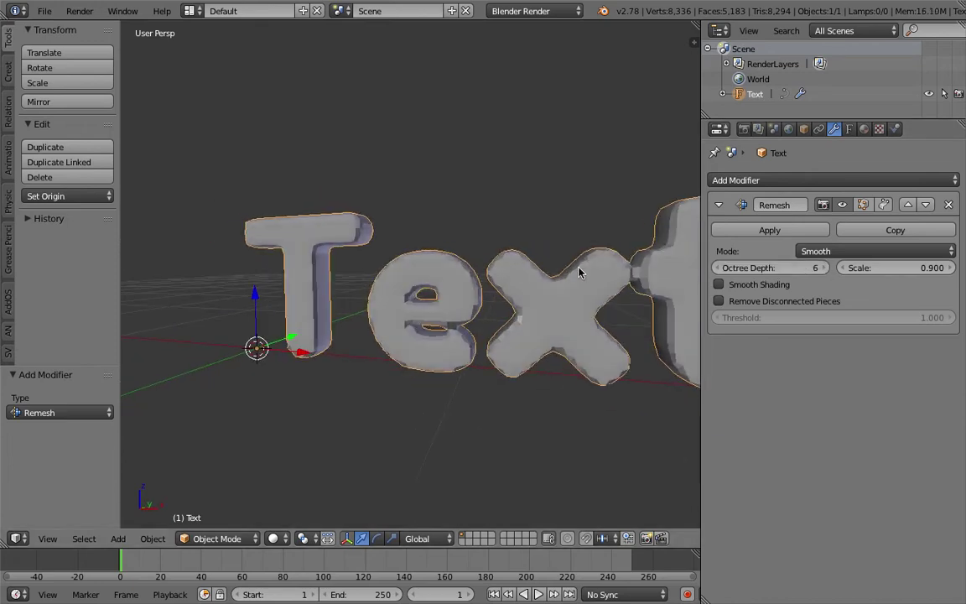
{"action": "scroll", "coordinate": [576, 280], "scroll_direction": "down", "scroll_amount": 2}
{"action": "key", "text": "ctrl+z"}
Save the scene over the existing file.
{"action": "middle_click_drag", "start_coordinate": [501, 226], "coordinate": [498, 283]}
{"action": "middle_click_drag", "start_coordinate": [531, 325], "coordinate": [460, 337]}
{"action": "key", "text": "ctrl+s"}
{"action": "left_click", "coordinate": [495, 350]}
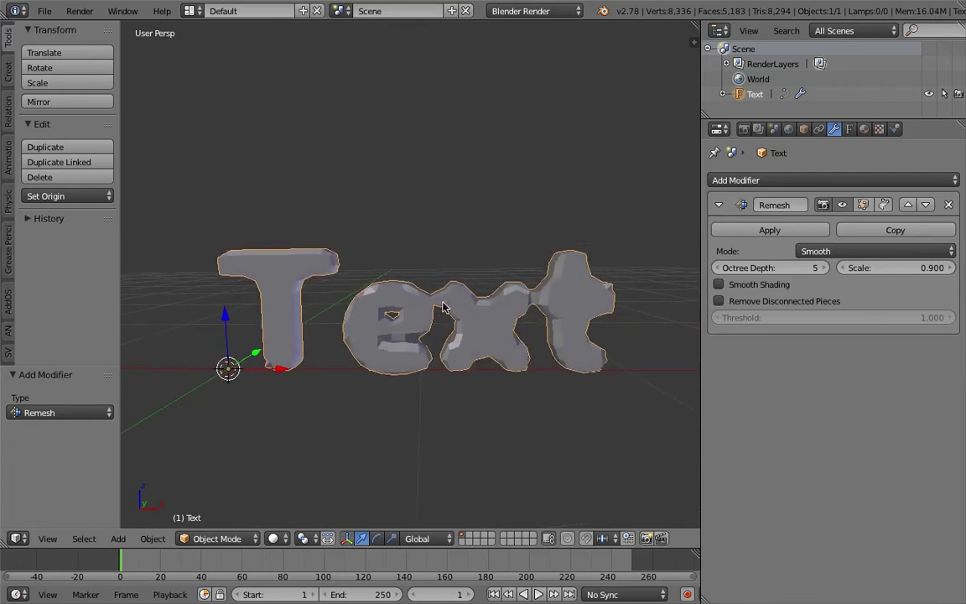
Replace the text object's wording with "noise" and return to Object Mode.
{"action": "middle_click_drag", "start_coordinate": [338, 305], "coordinate": [509, 346]}
{"action": "key", "text": "Tab"}
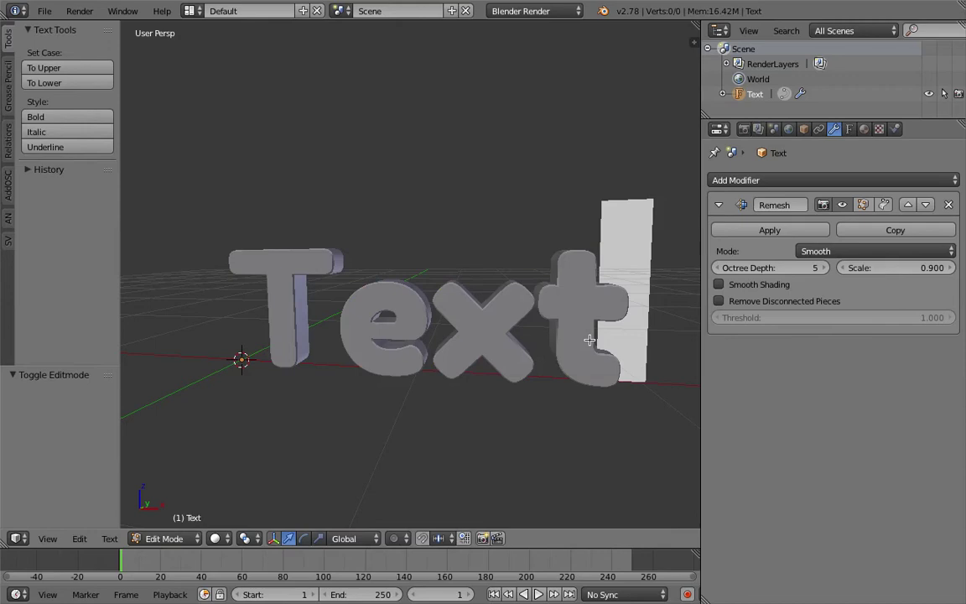
{"action": "key", "text": "BackSpace"}
{"action": "key", "text": "BackSpace"}
{"action": "key", "text": "BackSpace"}
{"action": "key", "text": "BackSpace"}
{"action": "type", "text": "noise"}
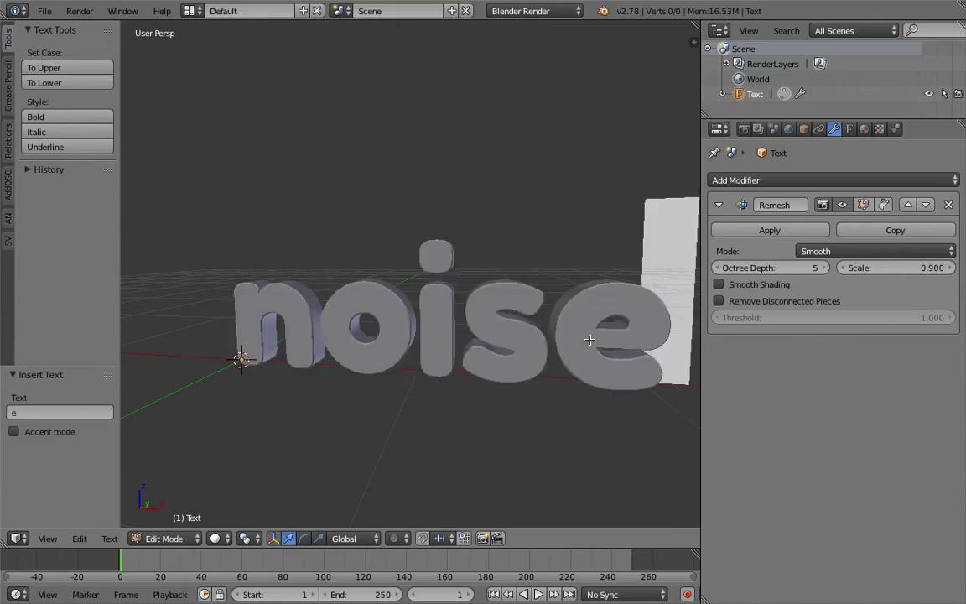
{"action": "key", "text": "Tab"}
{"action": "left_click", "coordinate": [450, 323]}
{"action": "middle_click_drag", "start_coordinate": [500, 240], "coordinate": [403, 239]}
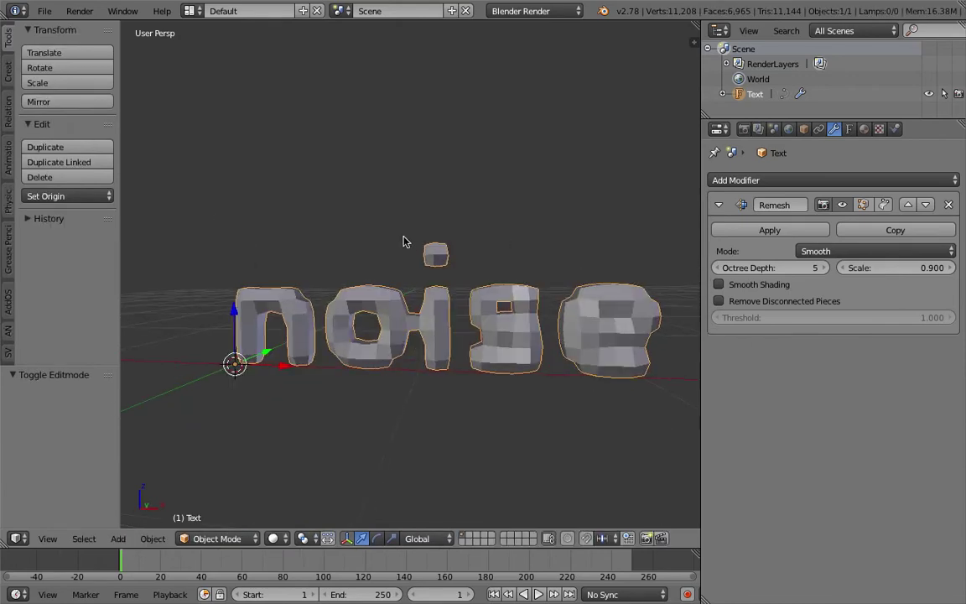
Set the Remesh octree depth to 6 on the "noise" text and save the file.
{"action": "left_click", "coordinate": [824, 267]}
{"action": "middle_click_drag", "start_coordinate": [614, 276], "coordinate": [578, 267]}
{"action": "key", "text": "ctrl+s"}
{"action": "left_click", "coordinate": [537, 266]}
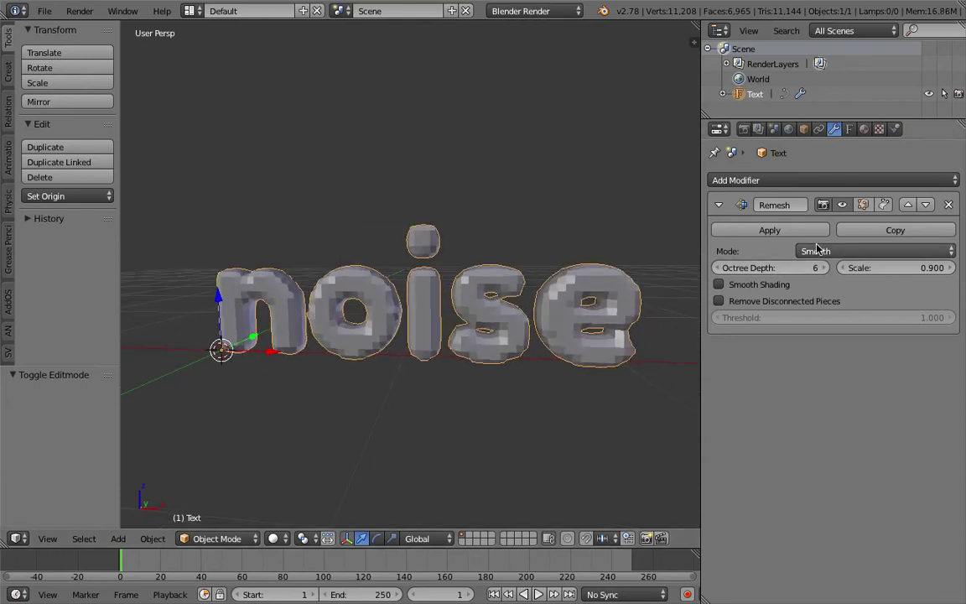
{"action": "left_click", "coordinate": [772, 181]}
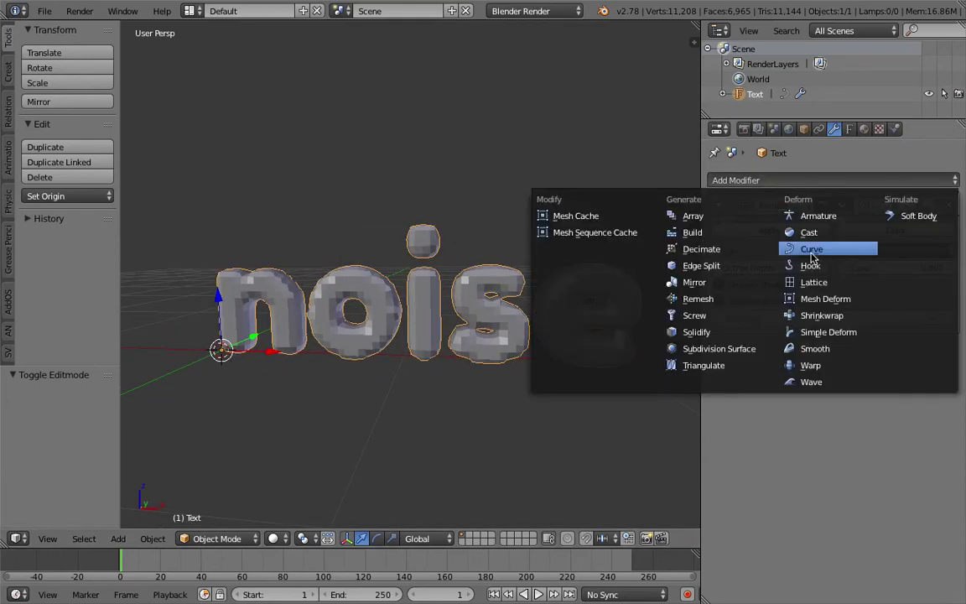
{"action": "left_click", "coordinate": [697, 299]}
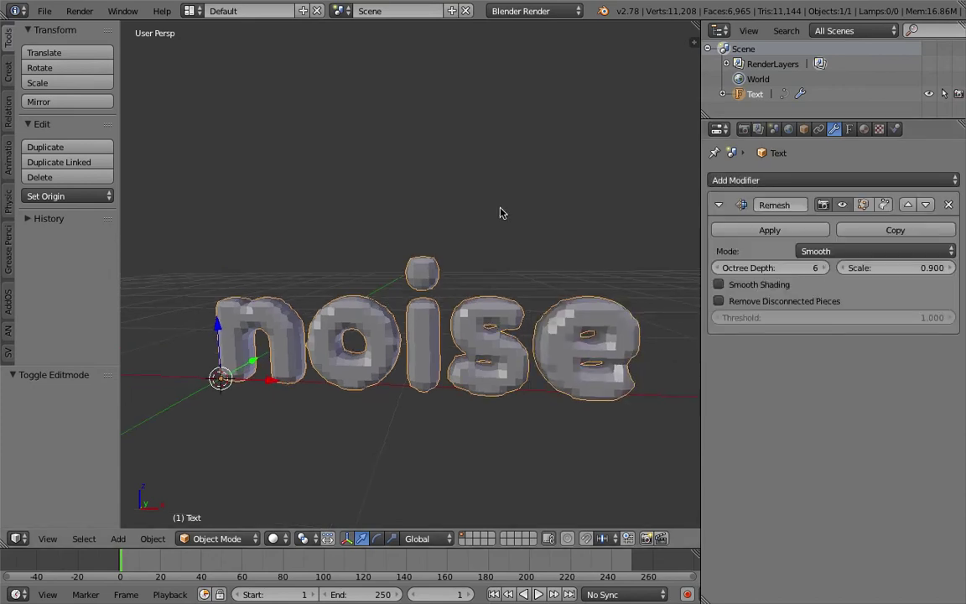
Switch to the Compositing layout with a widened 3D view and create a new Sverchok node tree.
{"action": "left_click", "coordinate": [194, 12]}
{"action": "left_click", "coordinate": [201, 65]}
{"action": "scroll", "coordinate": [537, 446], "scroll_direction": "up", "scroll_amount": 8}
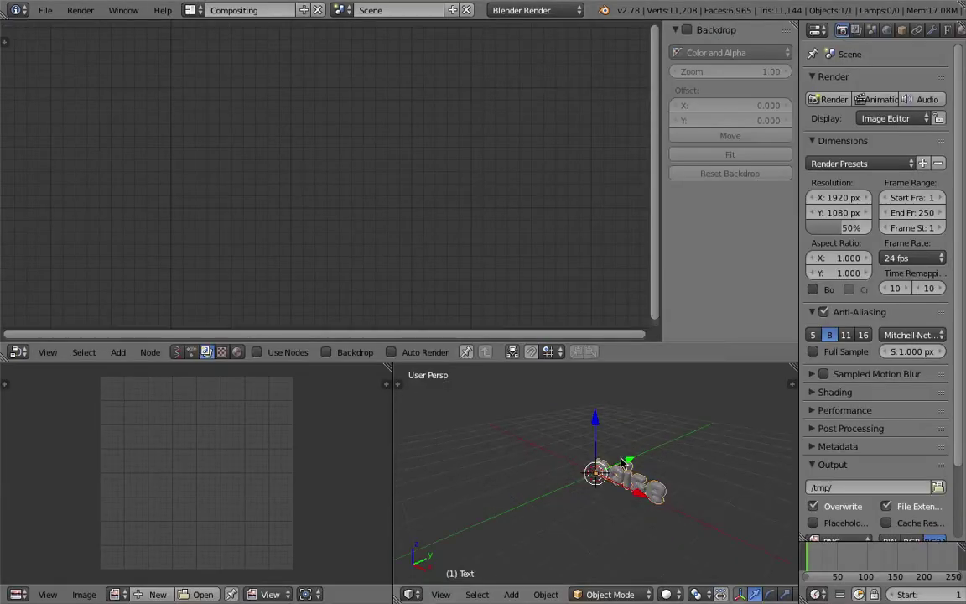
{"action": "scroll", "coordinate": [605, 442], "scroll_direction": "down", "scroll_amount": 1}
{"action": "left_click_drag", "start_coordinate": [397, 383], "coordinate": [259, 379]}
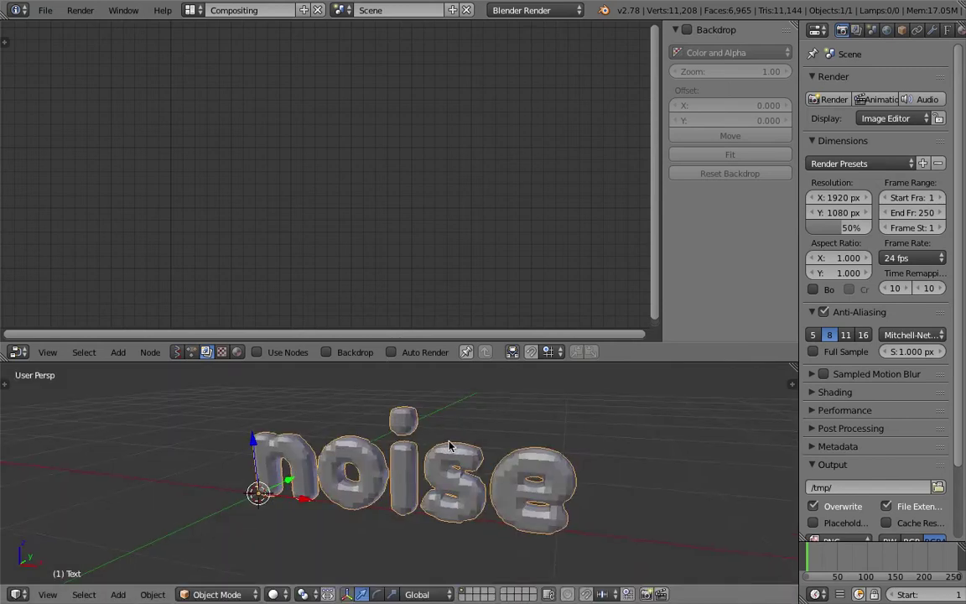
{"action": "left_click", "coordinate": [177, 352]}
{"action": "left_click", "coordinate": [323, 350]}
Add an Objects in mk3 node to the node tree and load the selected text object into it.
{"action": "key", "text": "shift+a"}
{"action": "mouse_move", "coordinate": [222, 167]}
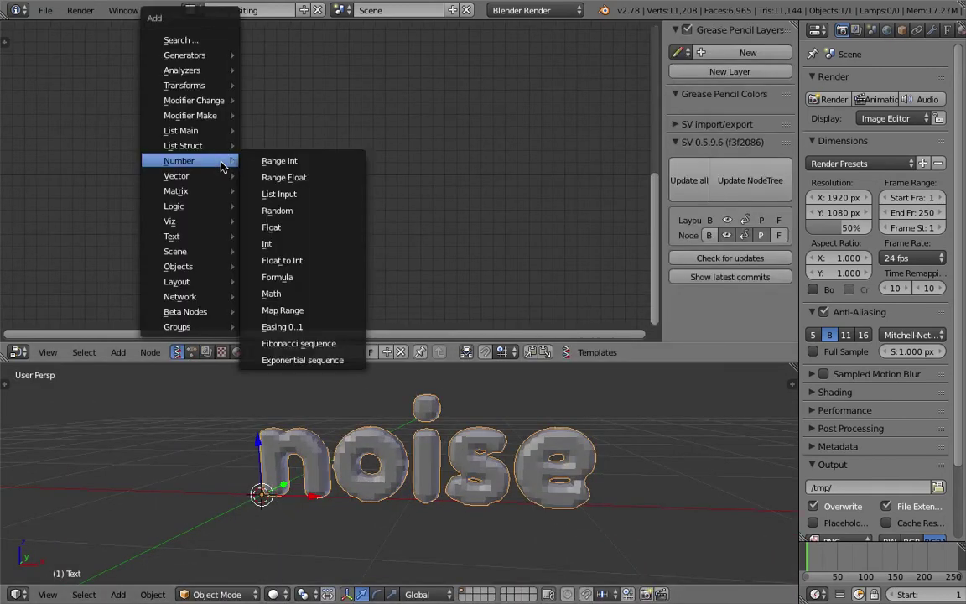
{"action": "left_click", "coordinate": [212, 39]}
{"action": "type", "text": "objects"}
{"action": "key", "text": "Down"}
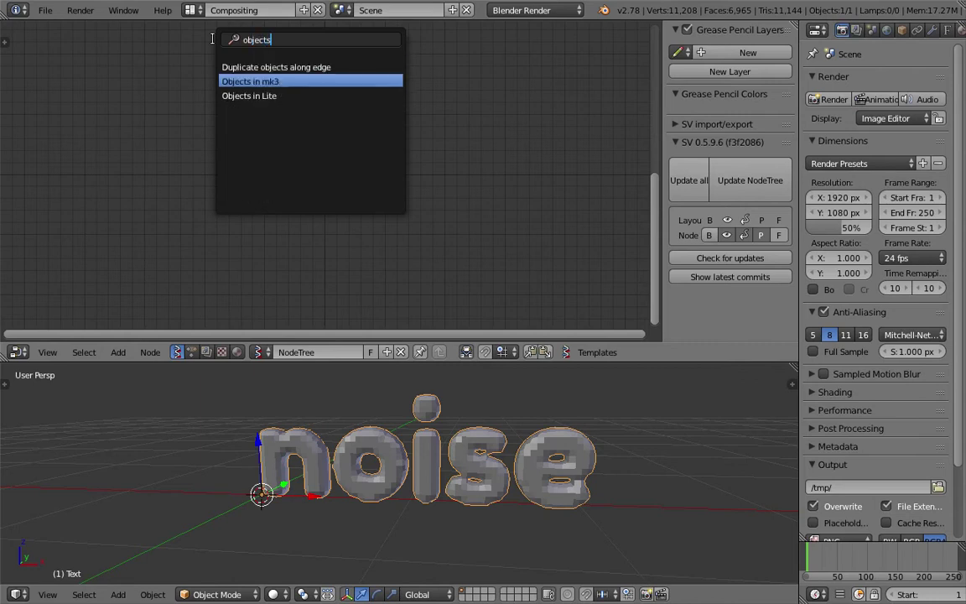
{"action": "key", "text": "Return"}
{"action": "left_click", "coordinate": [98, 84]}
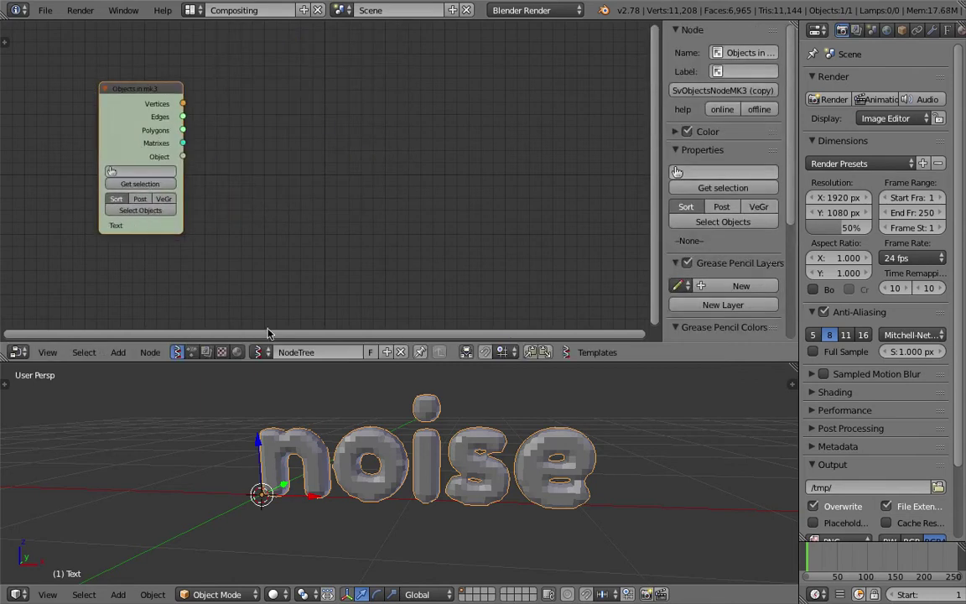
Display the modifier settings of the text object beside the node tree.
{"action": "key", "text": "shift+a"}
{"action": "left_click", "coordinate": [339, 167]}
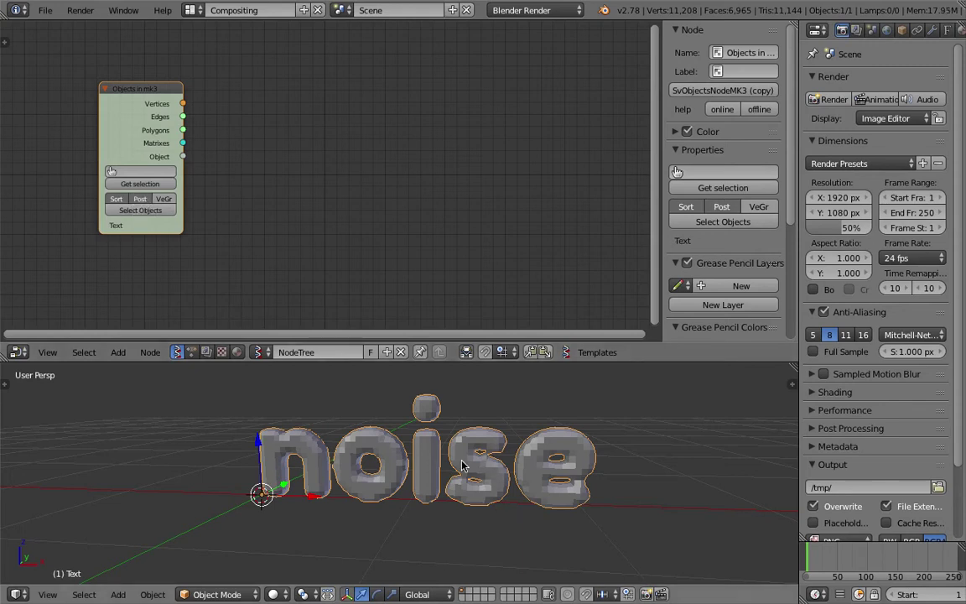
{"action": "left_click", "coordinate": [931, 31]}
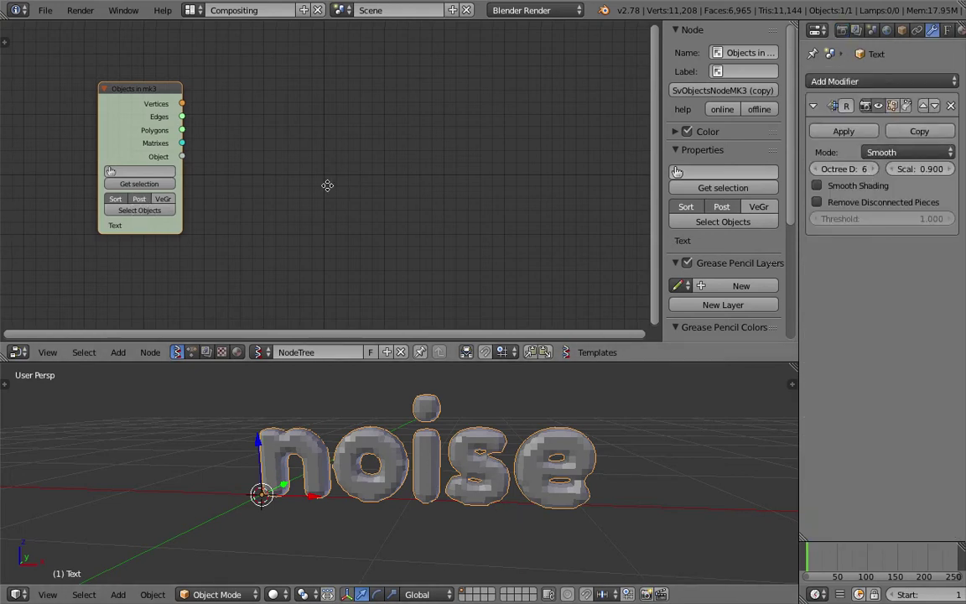
Add a Viewer Draw node and feed it the Vertices output of the Objects in mk3 node.
{"action": "key", "text": "ctrl+f"}
{"action": "type", "text": "iew"}
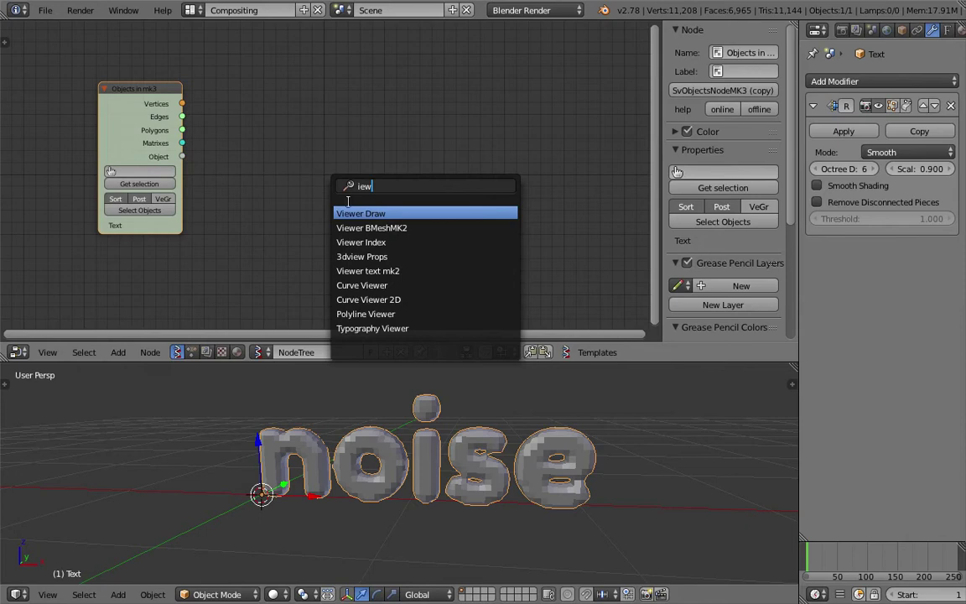
{"action": "left_click", "coordinate": [353, 213]}
{"action": "left_click_drag", "start_coordinate": [183, 104], "coordinate": [377, 204]}
{"action": "mouse_move", "coordinate": [369, 420]}
{"action": "middle_mouse_down"}
{"action": "mouse_move", "coordinate": [336, 453]}
{"action": "mouse_move", "coordinate": [337, 434]}
{"action": "mouse_move", "coordinate": [407, 460]}
{"action": "mouse_move", "coordinate": [352, 448]}
{"action": "middle_mouse_up"}
{"action": "left_click_drag", "start_coordinate": [433, 120], "coordinate": [478, 111]}
{"action": "middle_click_drag", "start_coordinate": [482, 491], "coordinate": [489, 507]}
{"action": "middle_click_drag", "start_coordinate": [489, 510], "coordinate": [474, 496]}
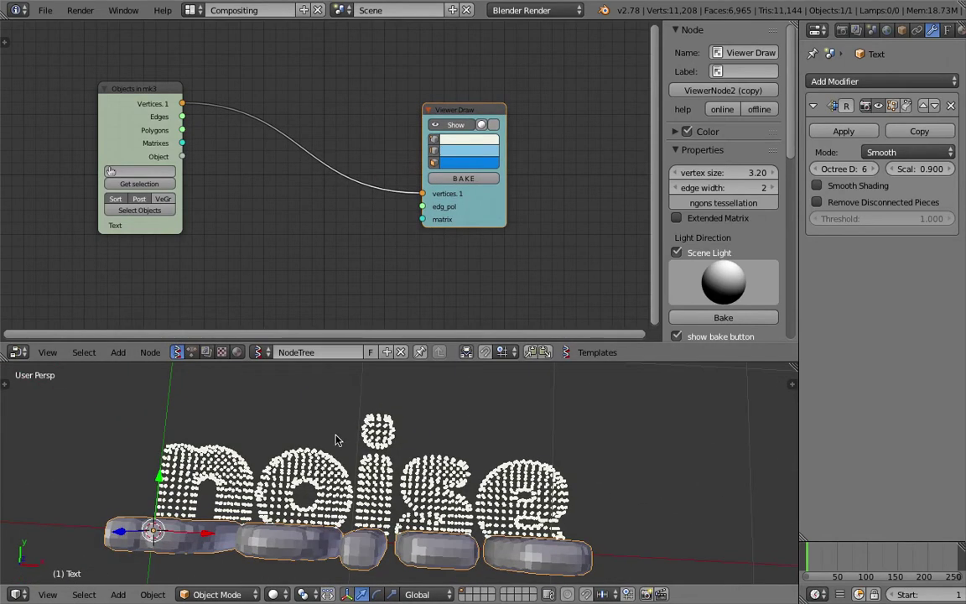
{"action": "middle_click_drag", "start_coordinate": [383, 440], "coordinate": [339, 411]}
Insert a Matrix Apply node between the object and viewer nodes and link the object's Matrixes output to it.
{"action": "key", "text": "shift+a"}
{"action": "left_click", "coordinate": [259, 183]}
{"action": "type", "text": "matrix"}
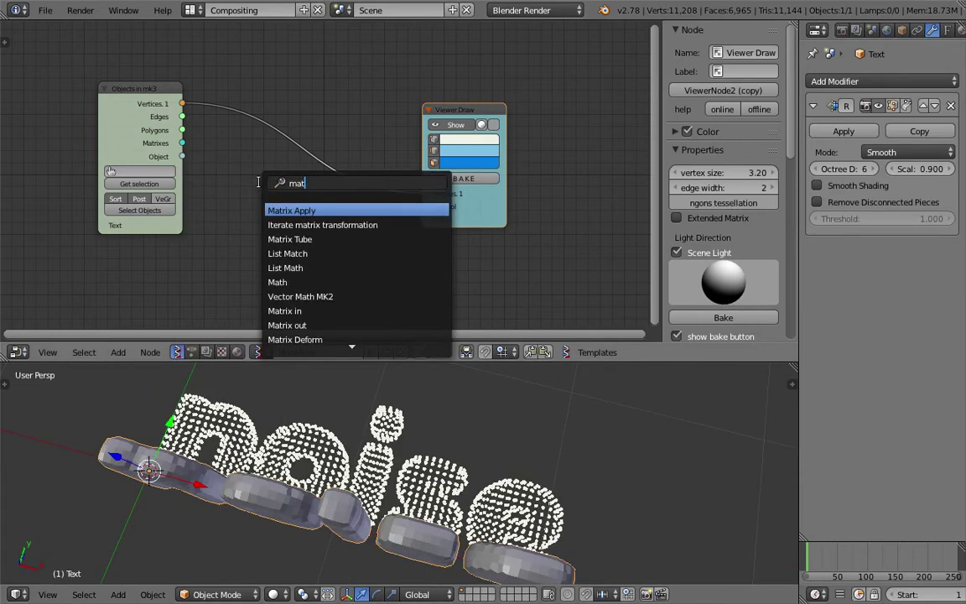
{"action": "key", "text": "Return"}
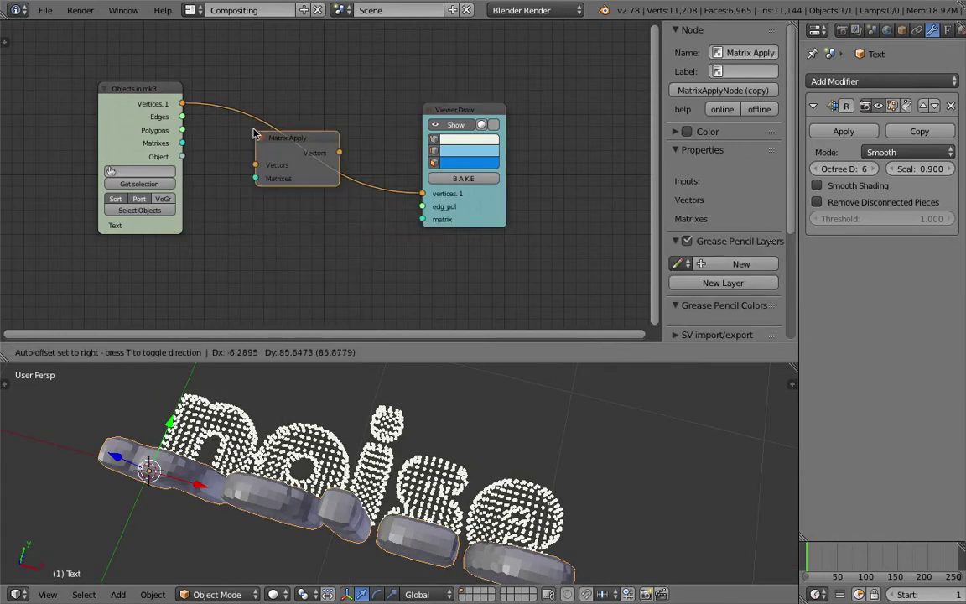
{"action": "left_click", "coordinate": [255, 130]}
{"action": "left_click_drag", "start_coordinate": [184, 142], "coordinate": [227, 170]}
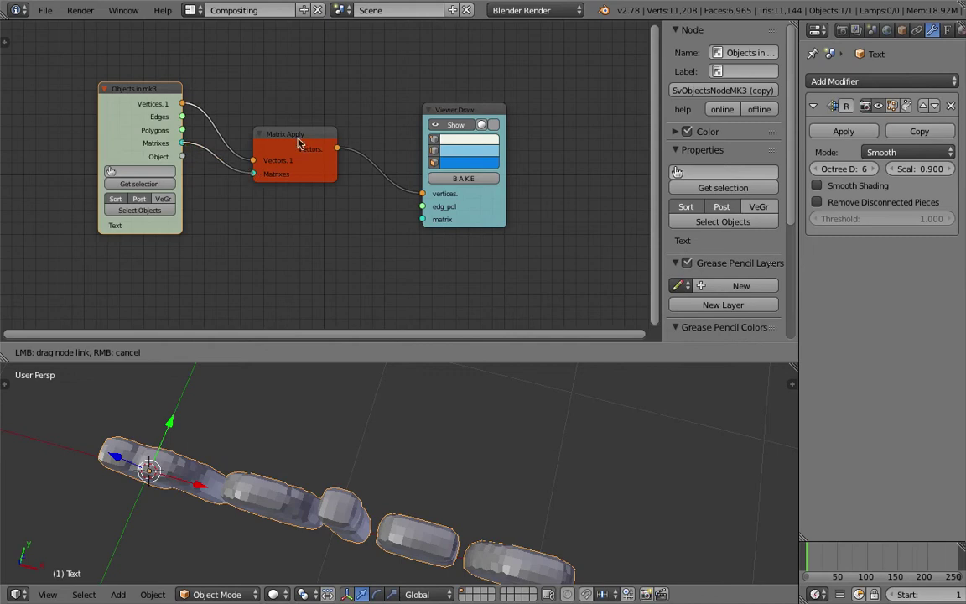
{"action": "left_click_drag", "start_coordinate": [298, 137], "coordinate": [243, 94]}
{"action": "left_click_drag", "start_coordinate": [459, 106], "coordinate": [405, 80]}
{"action": "mouse_move", "coordinate": [439, 496]}
{"action": "middle_mouse_down"}
{"action": "mouse_move", "coordinate": [420, 390]}
{"action": "mouse_move", "coordinate": [419, 411]}
{"action": "middle_mouse_up"}
{"action": "scroll", "coordinate": [214, 161], "scroll_direction": "up", "scroll_amount": 1}
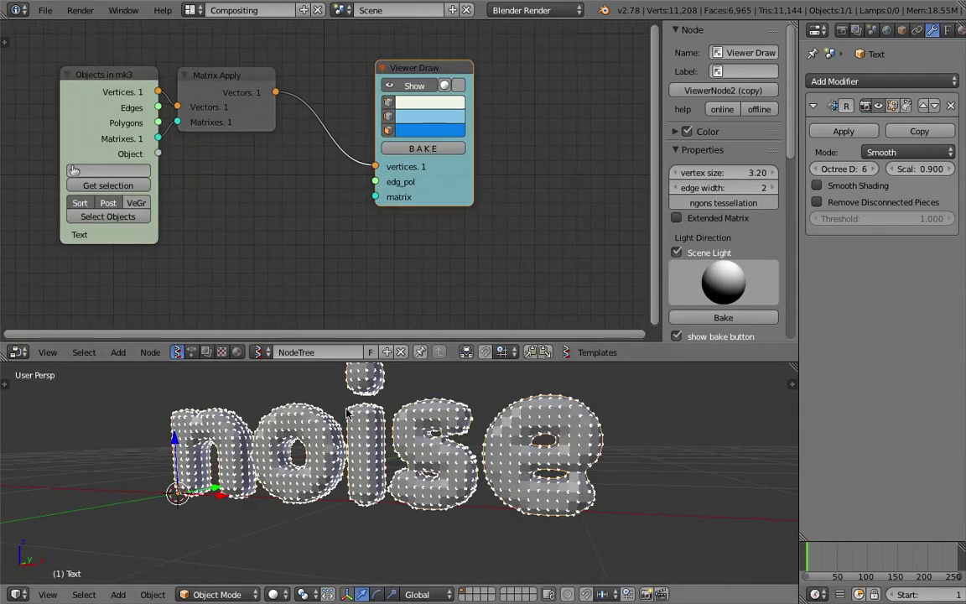
Switch the Objects in mk3 node's Post option off and back on to compare the displayed vertices.
{"action": "left_click", "coordinate": [109, 205]}
{"action": "middle_click_drag", "start_coordinate": [408, 474], "coordinate": [392, 495]}
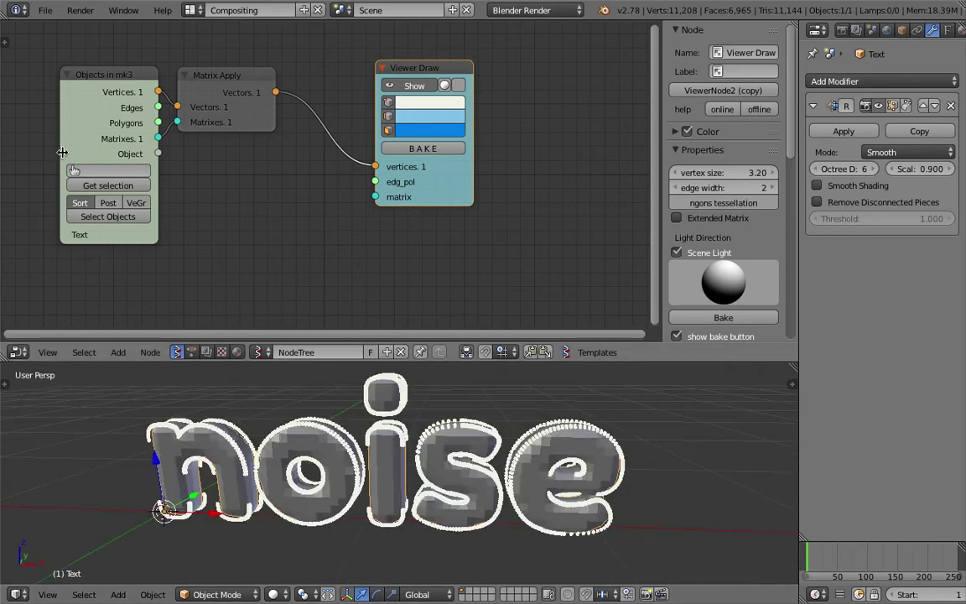
{"action": "left_click", "coordinate": [105, 206]}
{"action": "middle_click_drag", "start_coordinate": [526, 496], "coordinate": [479, 475]}
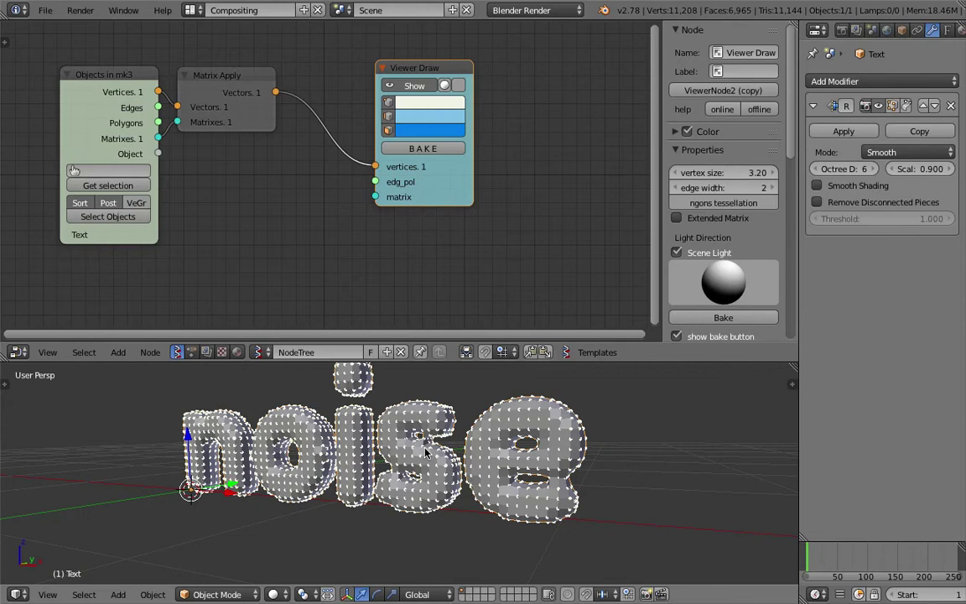
{"action": "scroll", "coordinate": [433, 448], "scroll_direction": "down", "scroll_amount": 1}
Turn off the Viewer Draw node's display and space the Matrix Apply and Viewer Draw nodes further apart.
{"action": "left_click_drag", "start_coordinate": [249, 74], "coordinate": [274, 63]}
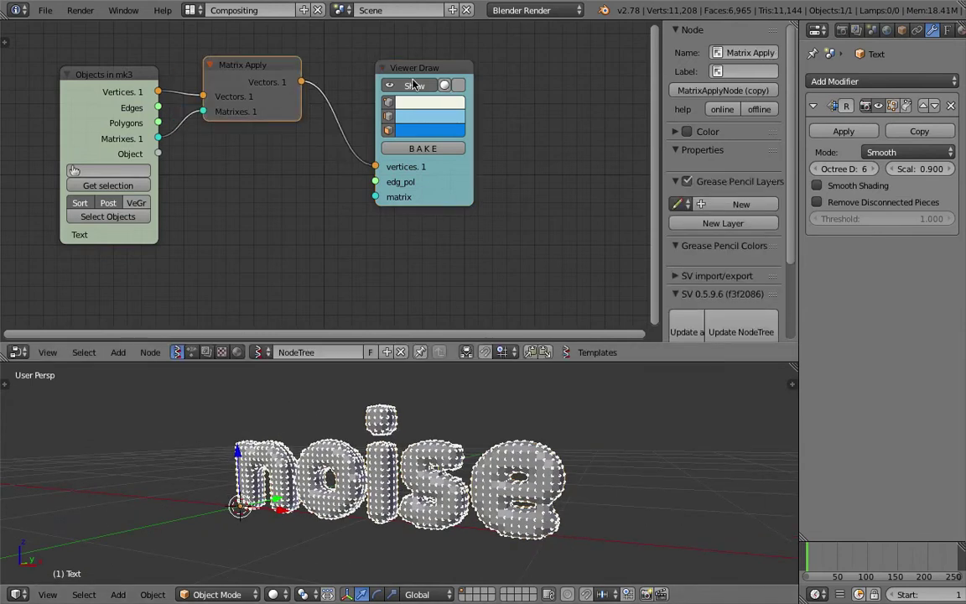
{"action": "left_click", "coordinate": [422, 84]}
{"action": "left_click_drag", "start_coordinate": [419, 71], "coordinate": [438, 33]}
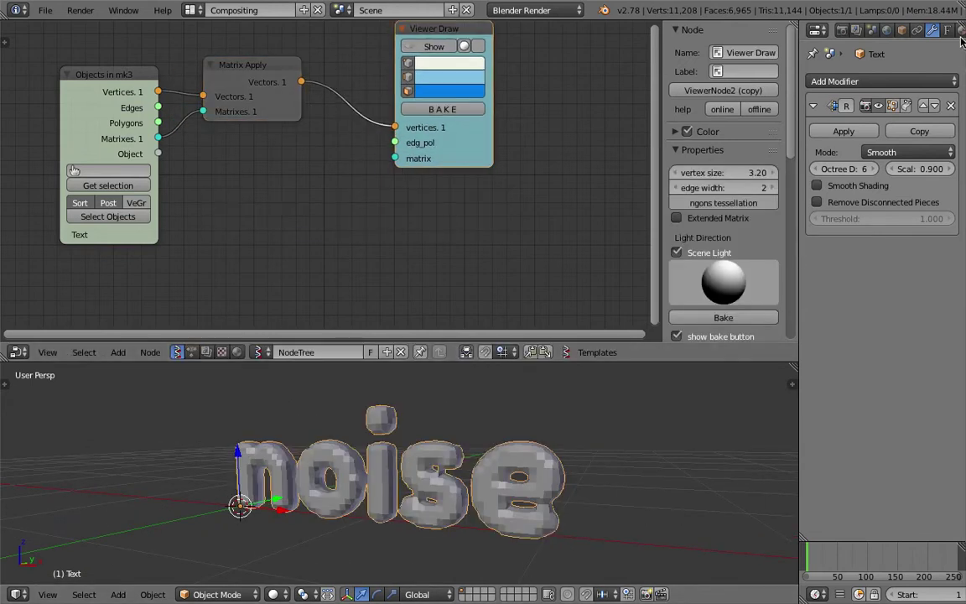
Split the properties area and change its upper part into an Outliner.
{"action": "left_click_drag", "start_coordinate": [962, 23], "coordinate": [956, 197]}
{"action": "left_click", "coordinate": [817, 30]}
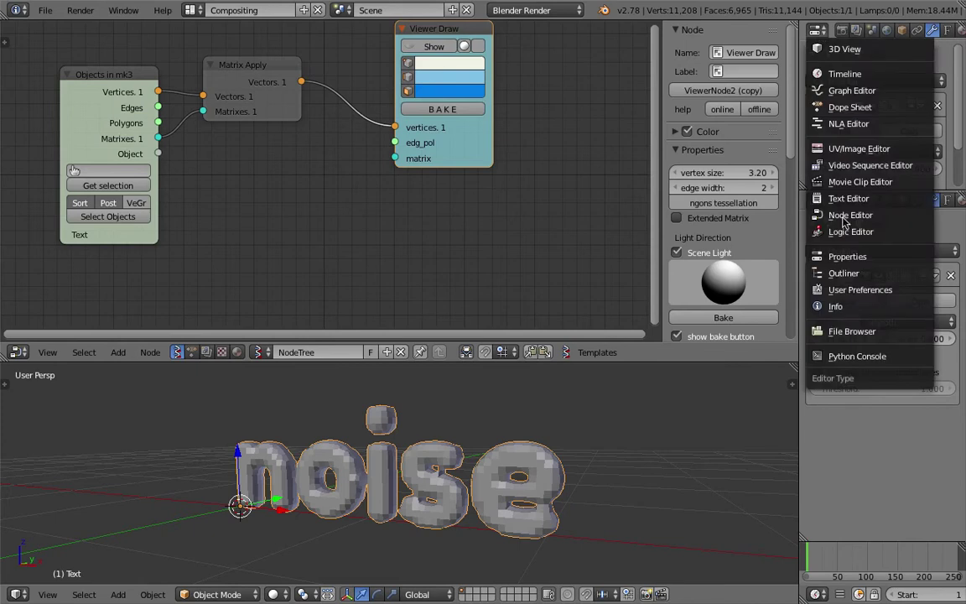
{"action": "left_click", "coordinate": [841, 273]}
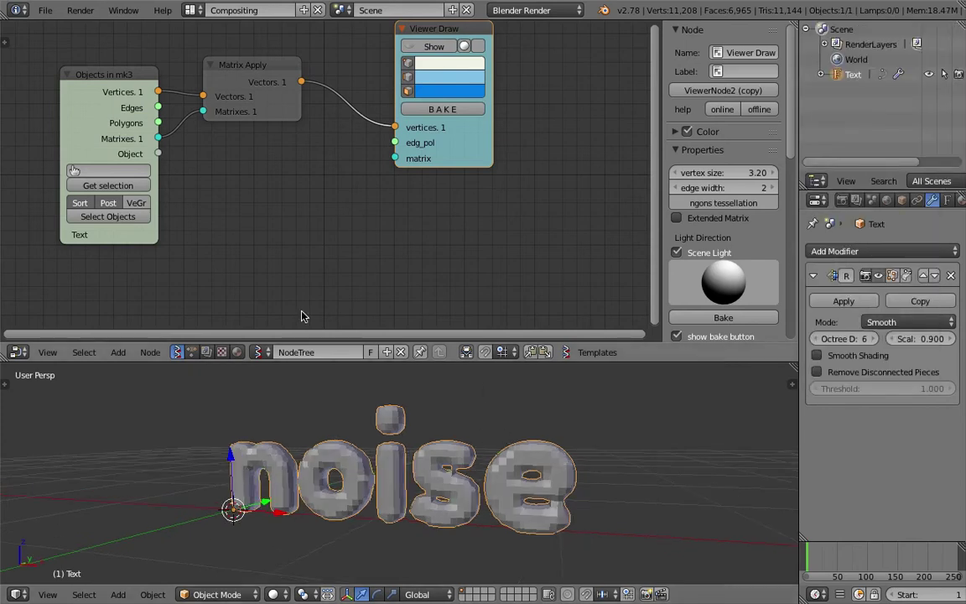
Add a Viewer BMeshMK2 node and link the Matrix Apply vectors to its vertices input.
{"action": "middle_click_drag", "start_coordinate": [351, 269], "coordinate": [375, 265]}
{"action": "key", "text": "space"}
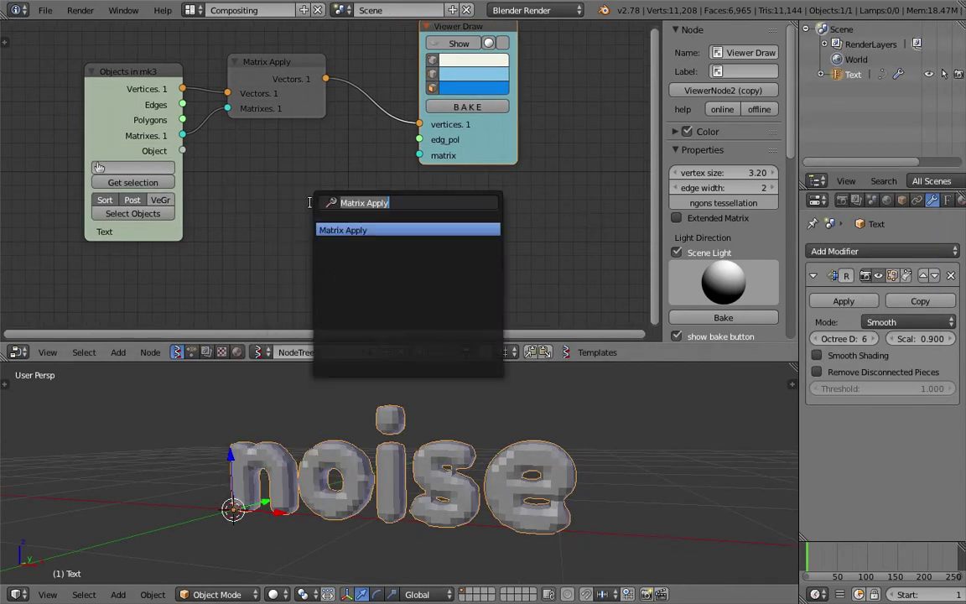
{"action": "type", "text": "bm"}
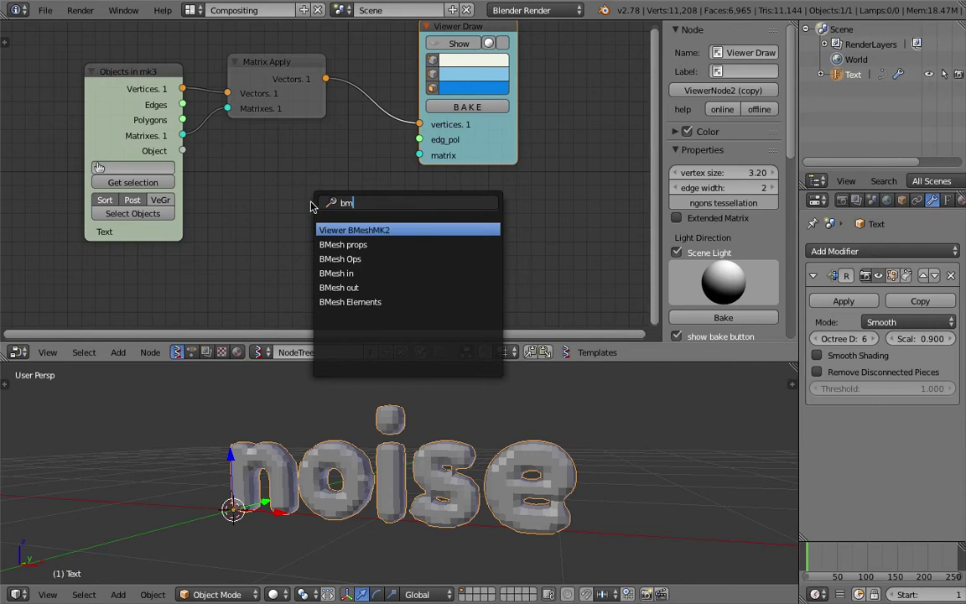
{"action": "key", "text": "Return"}
{"action": "left_click", "coordinate": [394, 191]}
{"action": "scroll", "coordinate": [329, 86], "scroll_direction": "down", "scroll_amount": 1}
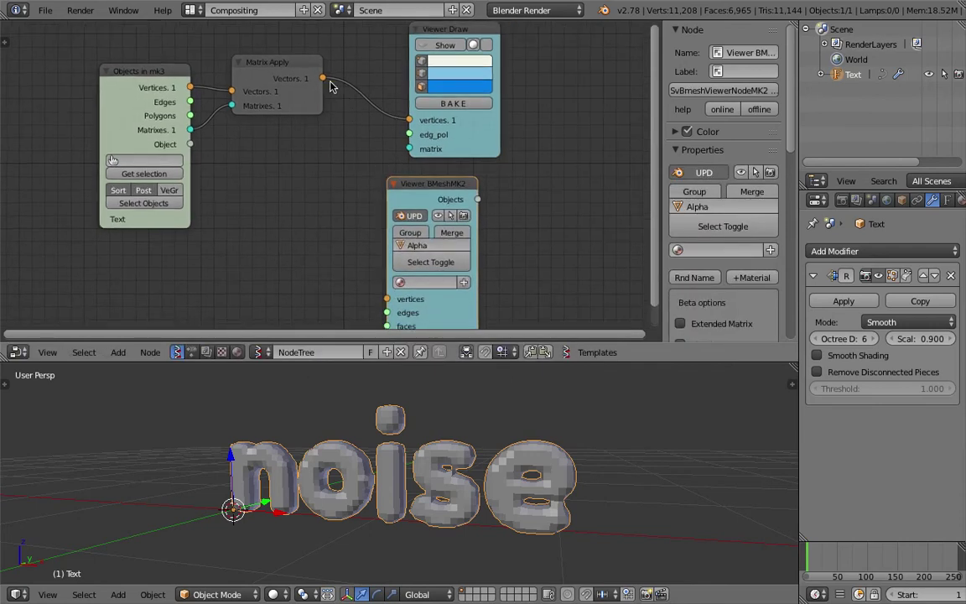
{"action": "left_click_drag", "start_coordinate": [329, 87], "coordinate": [363, 175]}
{"action": "left_click_drag", "start_coordinate": [390, 303], "coordinate": [390, 300]}
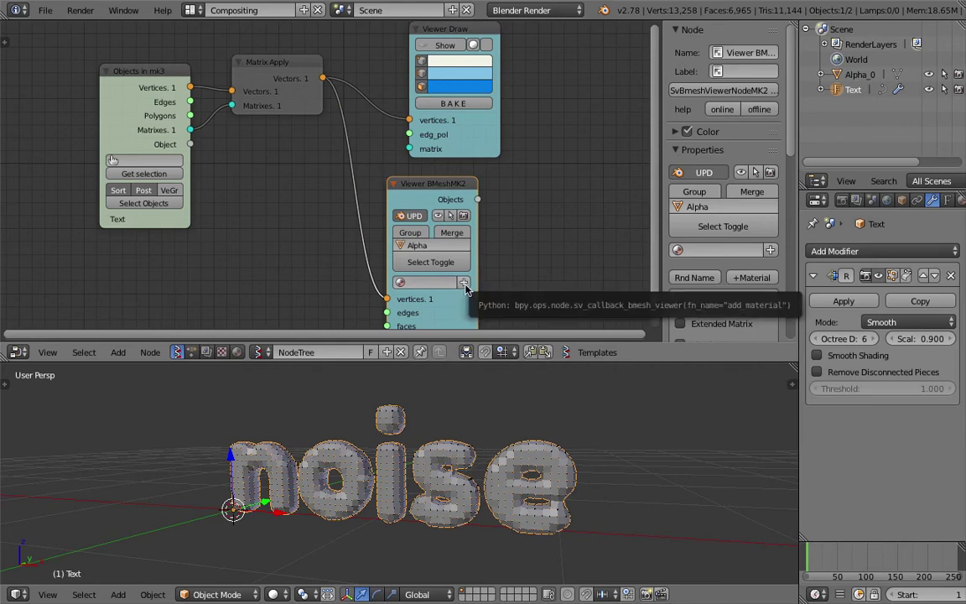
{"action": "left_click", "coordinate": [463, 283]}
{"action": "left_click", "coordinate": [918, 201]}
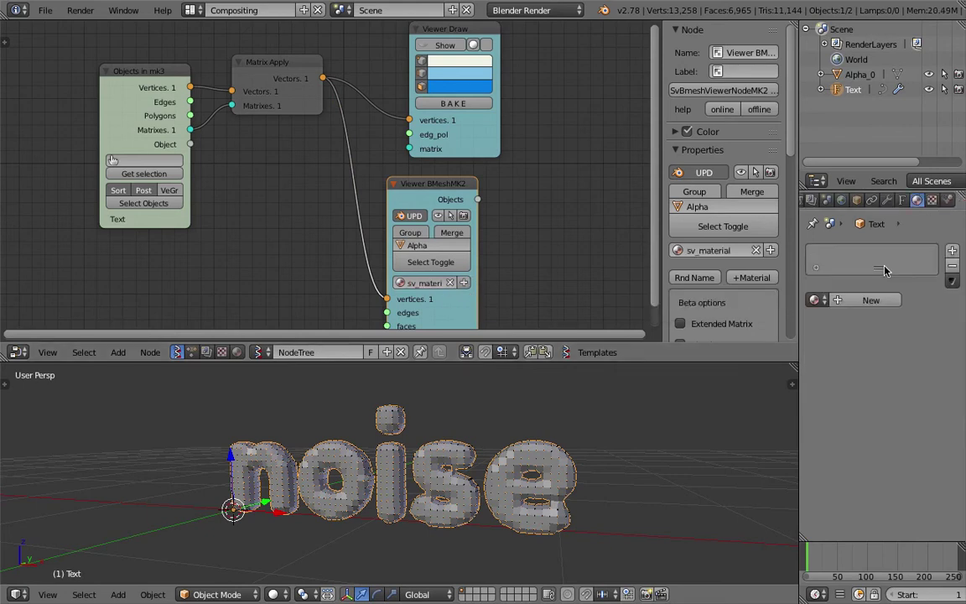
{"action": "left_click", "coordinate": [816, 300]}
{"action": "left_click", "coordinate": [822, 339]}
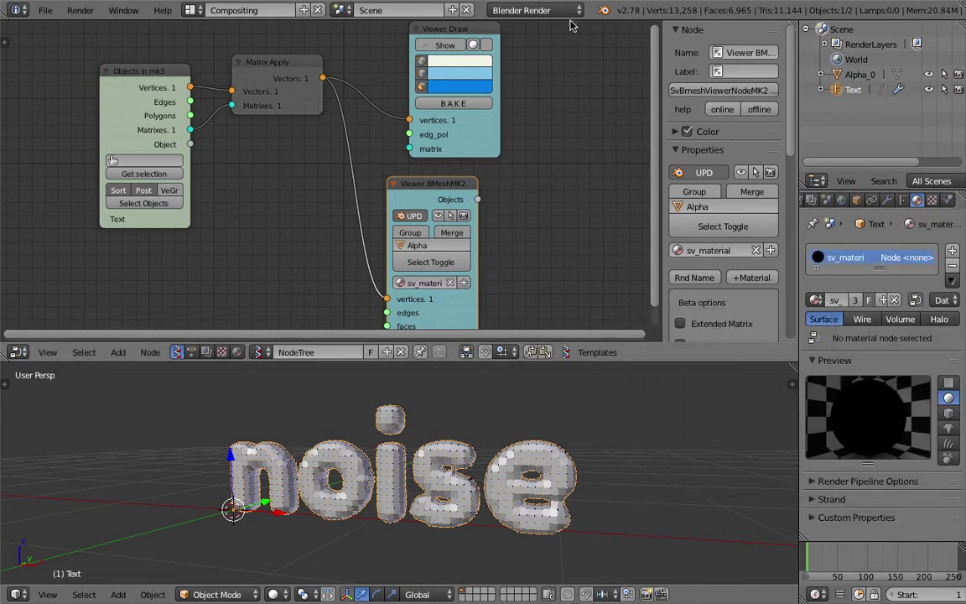
{"action": "left_click", "coordinate": [951, 267]}
Replace the material slot of the Alpha_0 mesh with a new material using a green diffuse colour (R 0.545, G 0.800, B 0.371).
{"action": "right_click", "coordinate": [520, 478]}
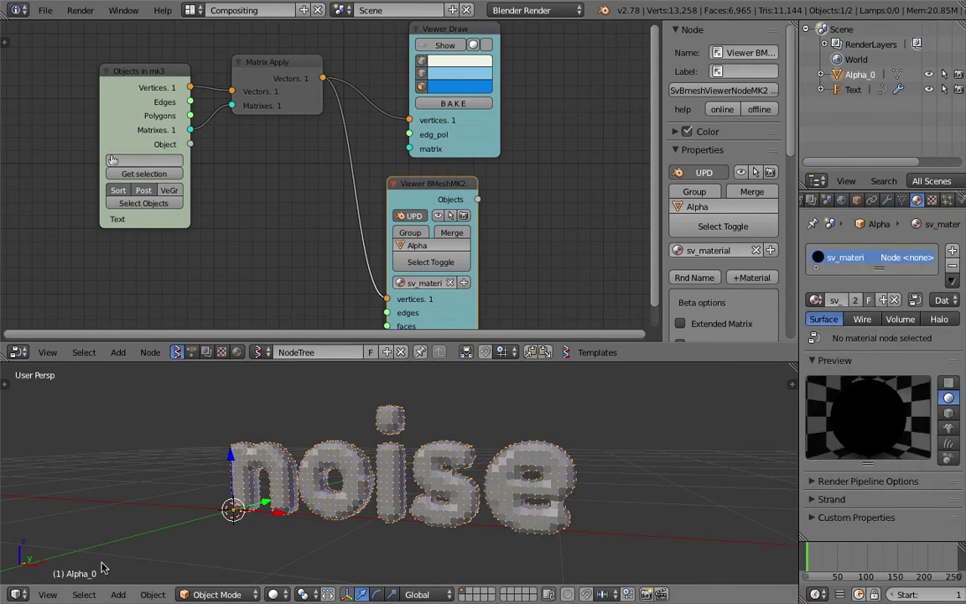
{"action": "left_click", "coordinate": [951, 267]}
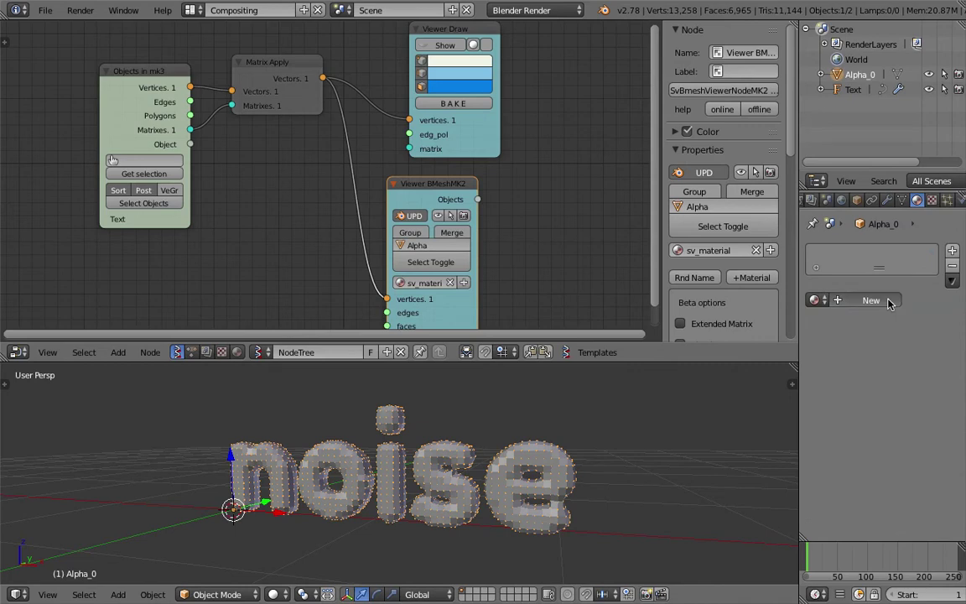
{"action": "left_click", "coordinate": [871, 301]}
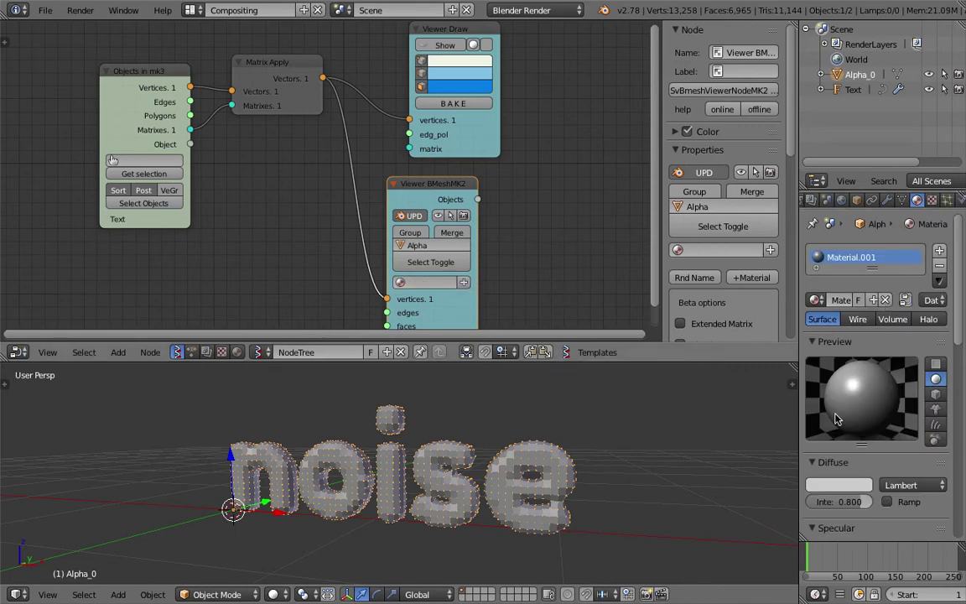
{"action": "left_click", "coordinate": [838, 484]}
{"action": "left_click", "coordinate": [792, 373]}
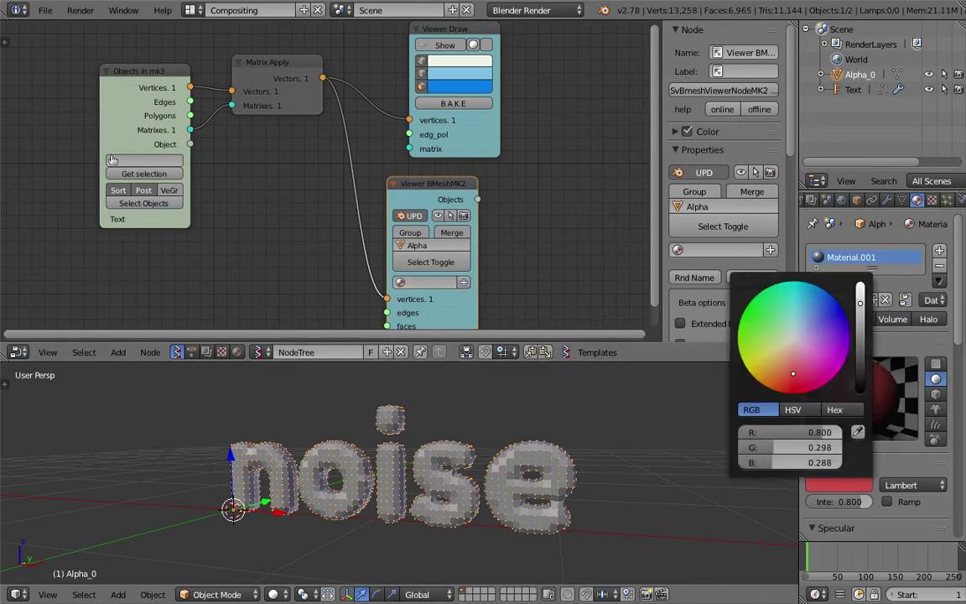
{"action": "left_click_drag", "start_coordinate": [782, 369], "coordinate": [763, 334]}
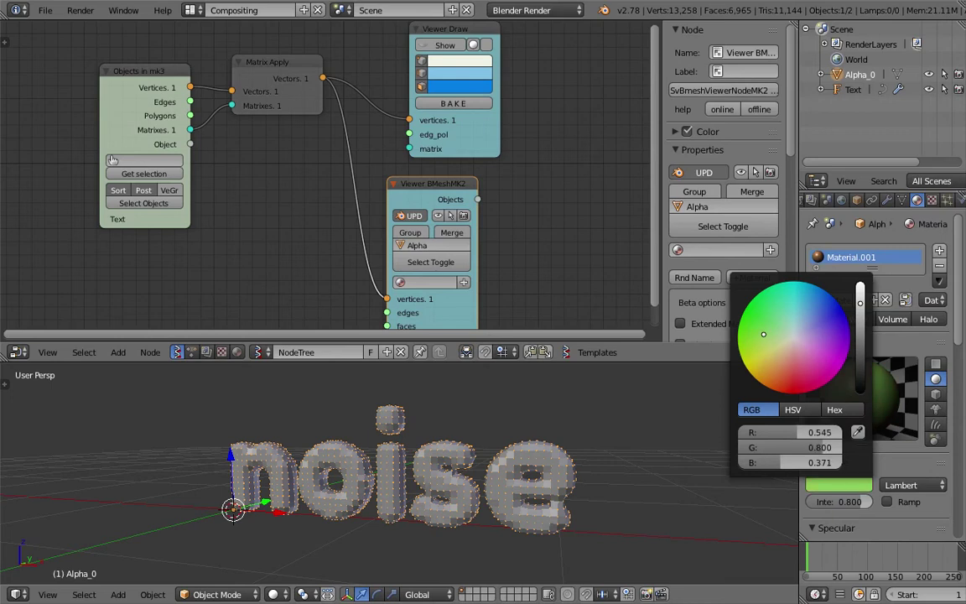
Assign Material.001 in the Viewer BMeshMK2 node and move the timeline to frame 39.
{"action": "left_click", "coordinate": [400, 282]}
{"action": "left_click", "coordinate": [399, 314]}
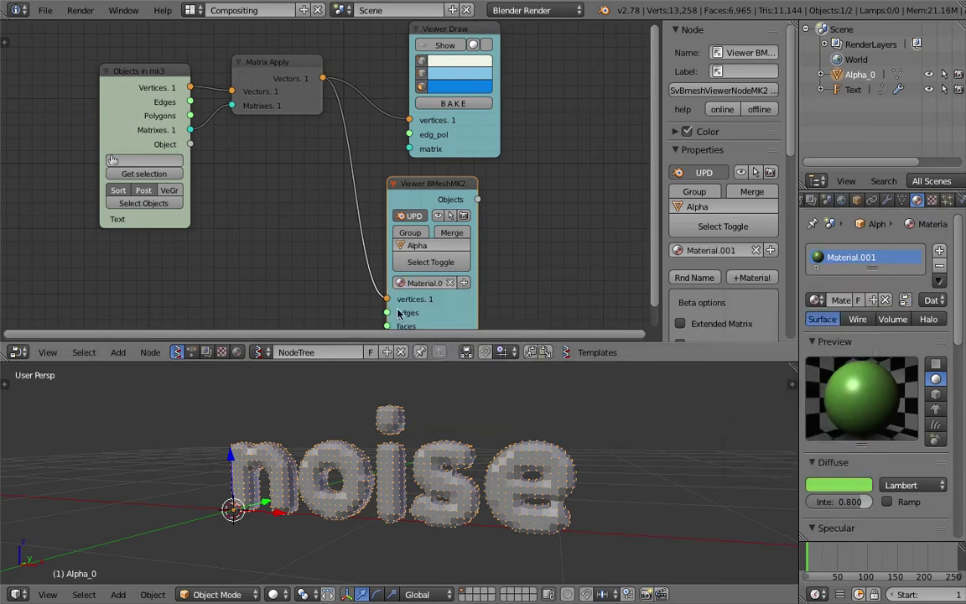
{"action": "left_click", "coordinate": [831, 568]}
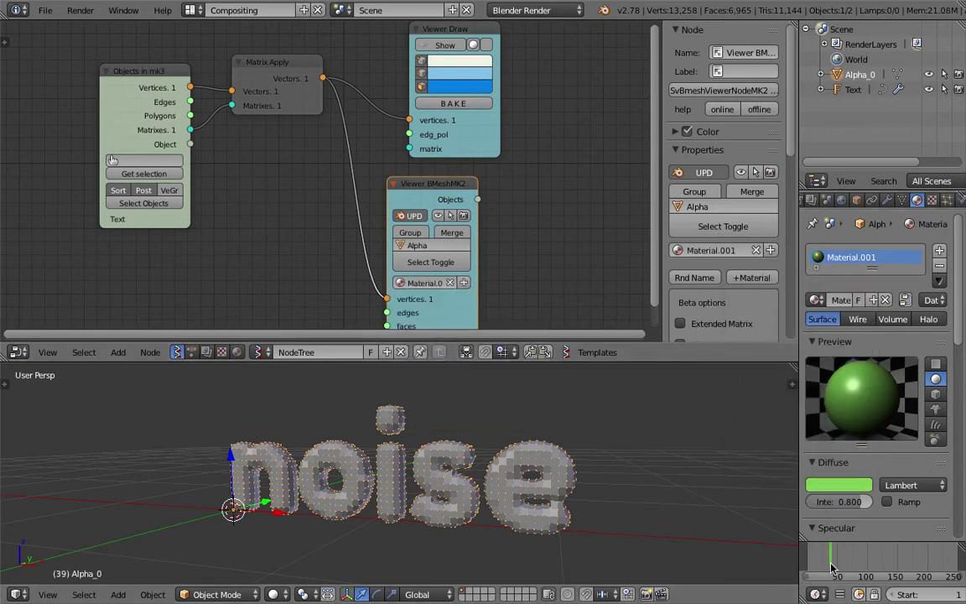
Link the Polygons output of the Objects in mk3 node to the faces input of Viewer BMeshMK2.
{"action": "middle_click_drag", "start_coordinate": [511, 482], "coordinate": [491, 476]}
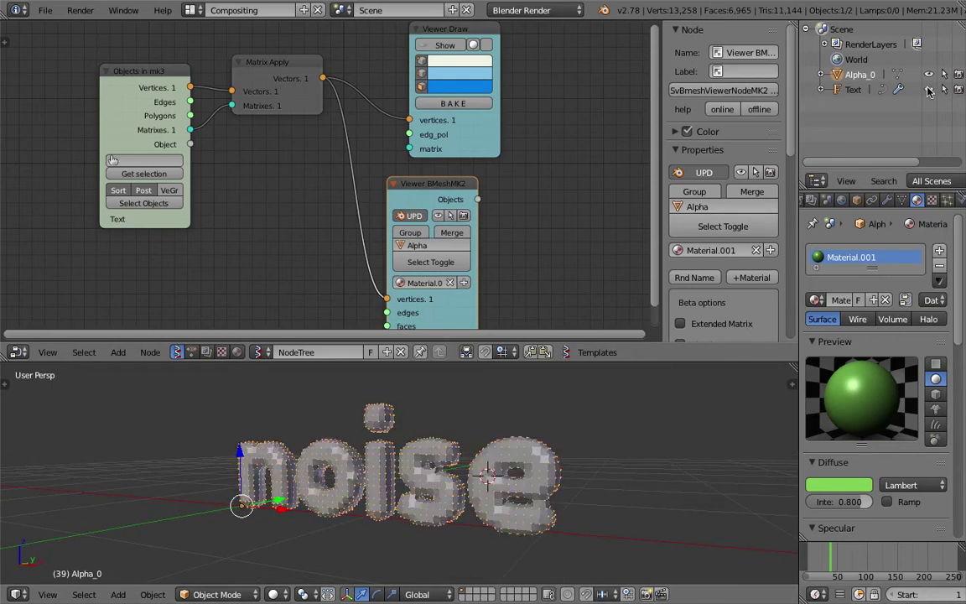
{"action": "middle_click_drag", "start_coordinate": [394, 136], "coordinate": [400, 119]}
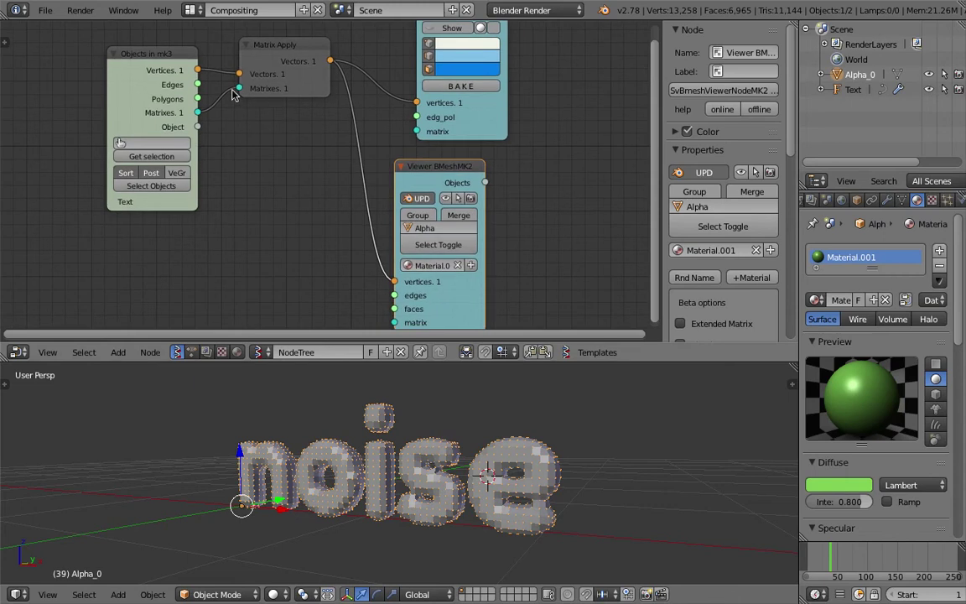
{"action": "middle_click_drag", "start_coordinate": [276, 137], "coordinate": [276, 114]}
{"action": "left_click_drag", "start_coordinate": [198, 76], "coordinate": [401, 285]}
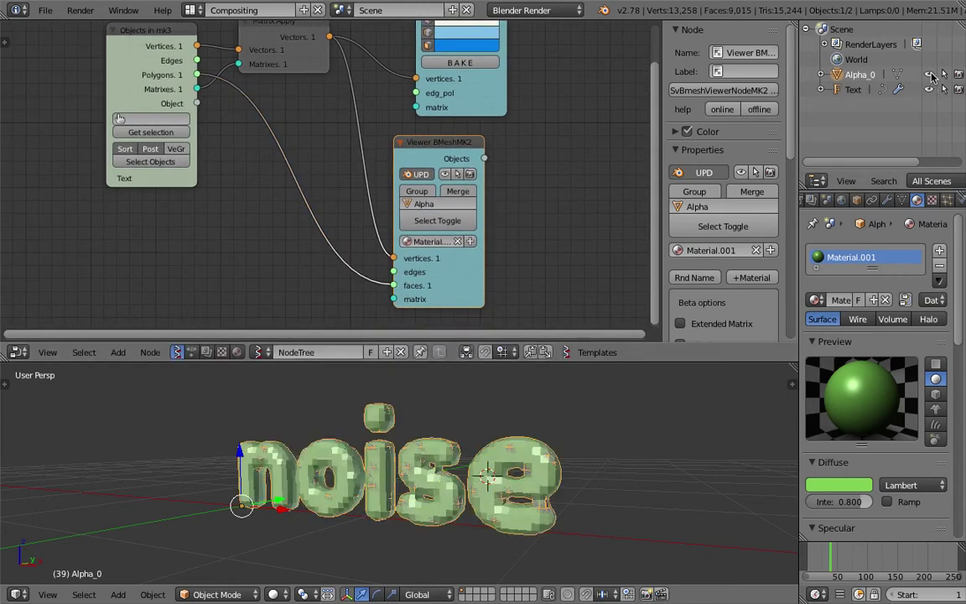
{"action": "middle_click_drag", "start_coordinate": [526, 429], "coordinate": [578, 439]}
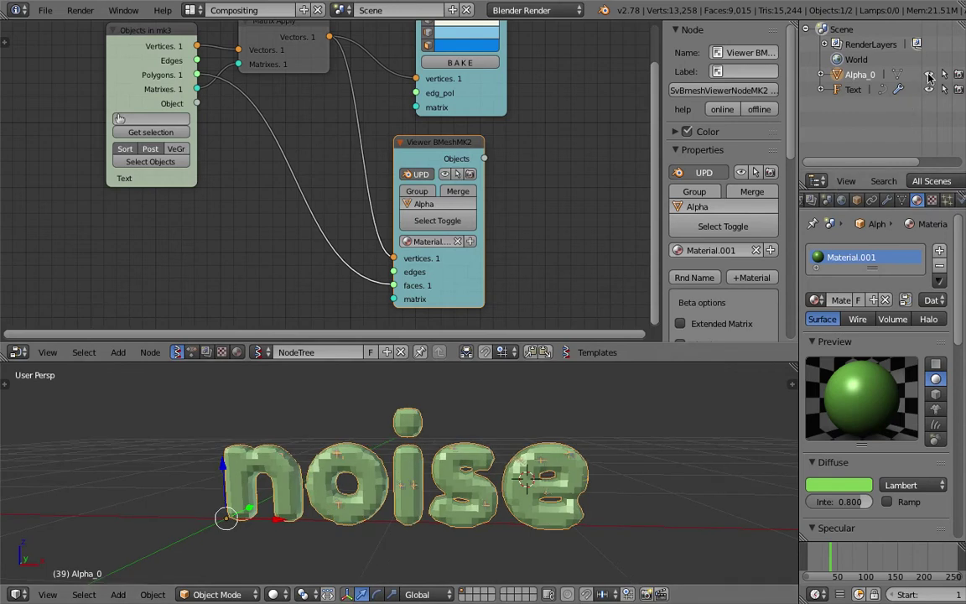
Temporarily hide the Alpha_0 mesh to inspect the original text object beneath it.
{"action": "left_click", "coordinate": [929, 75]}
{"action": "right_click", "coordinate": [419, 503]}
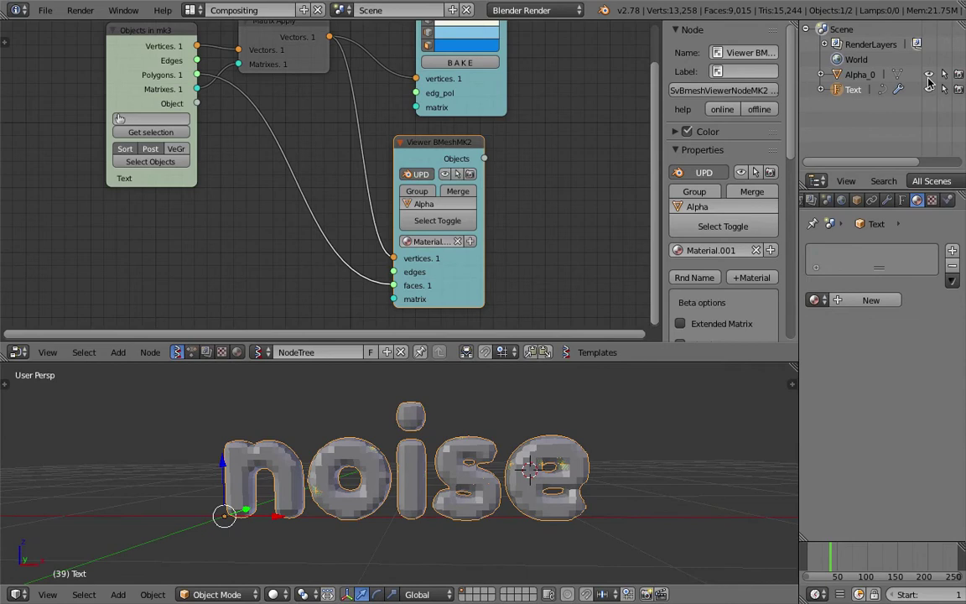
{"action": "left_click", "coordinate": [929, 74]}
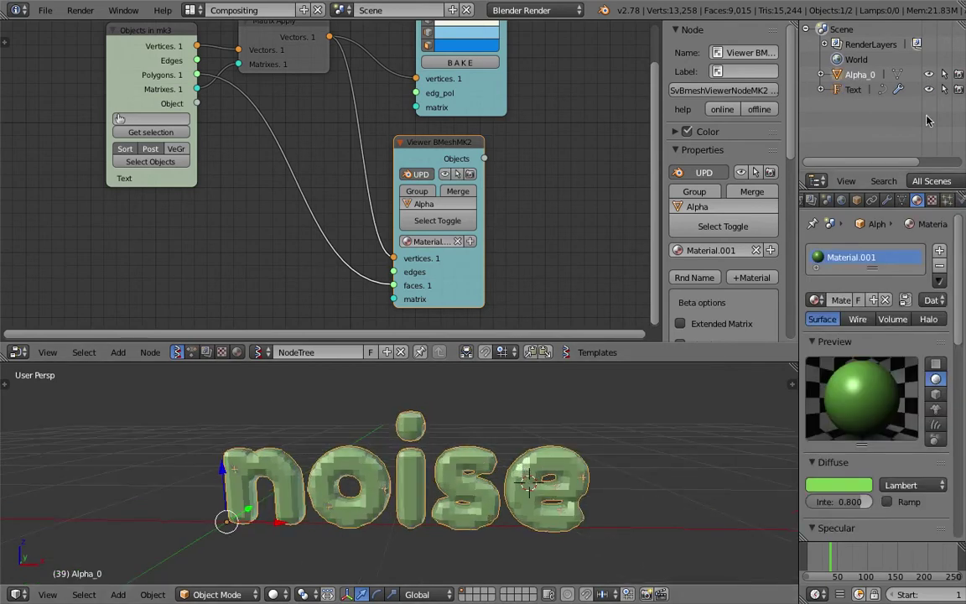
Hide the original Text object in the viewport and save the file.
{"action": "left_click", "coordinate": [929, 90]}
{"action": "key", "text": "ctrl+s"}
{"action": "left_click", "coordinate": [504, 461]}
{"action": "middle_click_drag", "start_coordinate": [504, 464], "coordinate": [464, 459]}
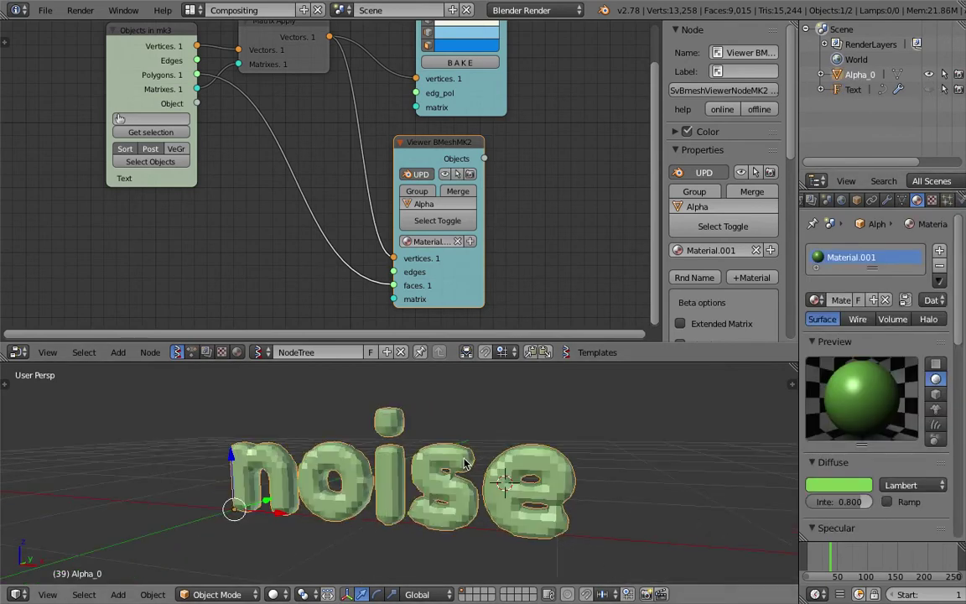
Enlarge the 3D view and add a Subdivision Surface modifier to the Alpha_0 mesh.
{"action": "left_click_drag", "start_coordinate": [541, 361], "coordinate": [530, 259]}
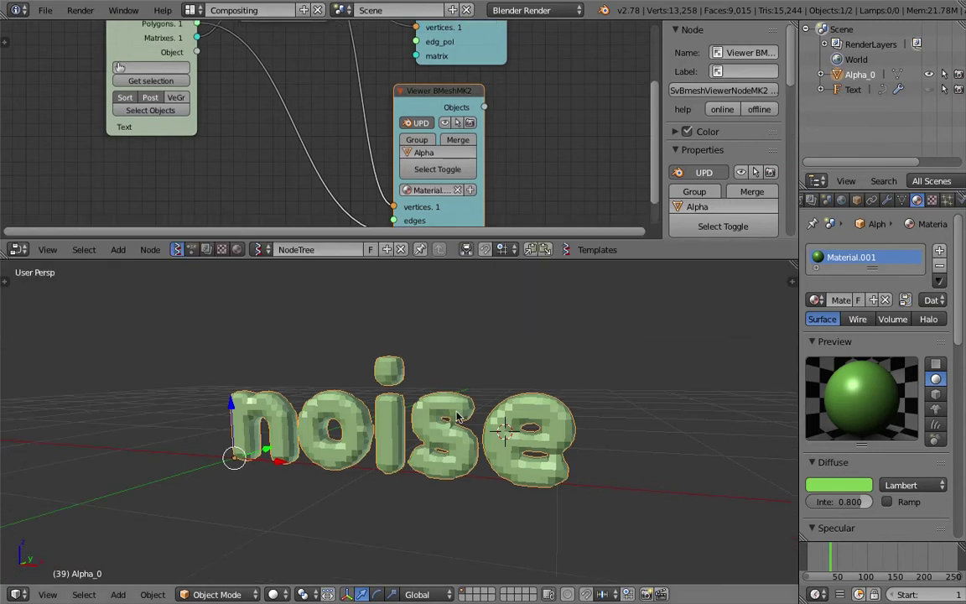
{"action": "left_click", "coordinate": [886, 199]}
{"action": "left_click", "coordinate": [864, 251]}
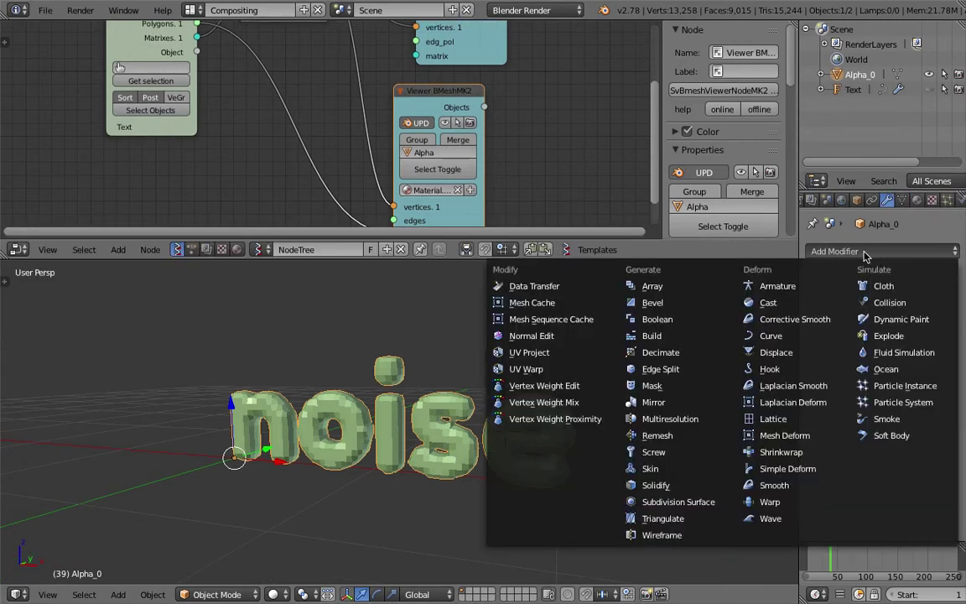
{"action": "left_click", "coordinate": [664, 501]}
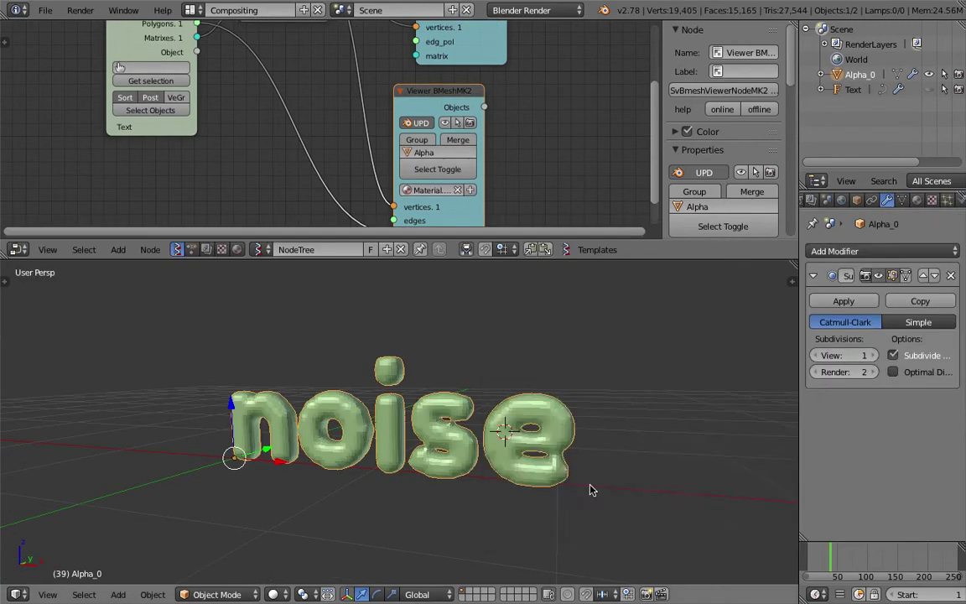
Add a Displace modifier to Alpha_0 after saving the file's current state, and set the modifier's strength to 0.3.
{"action": "left_click", "coordinate": [882, 250]}
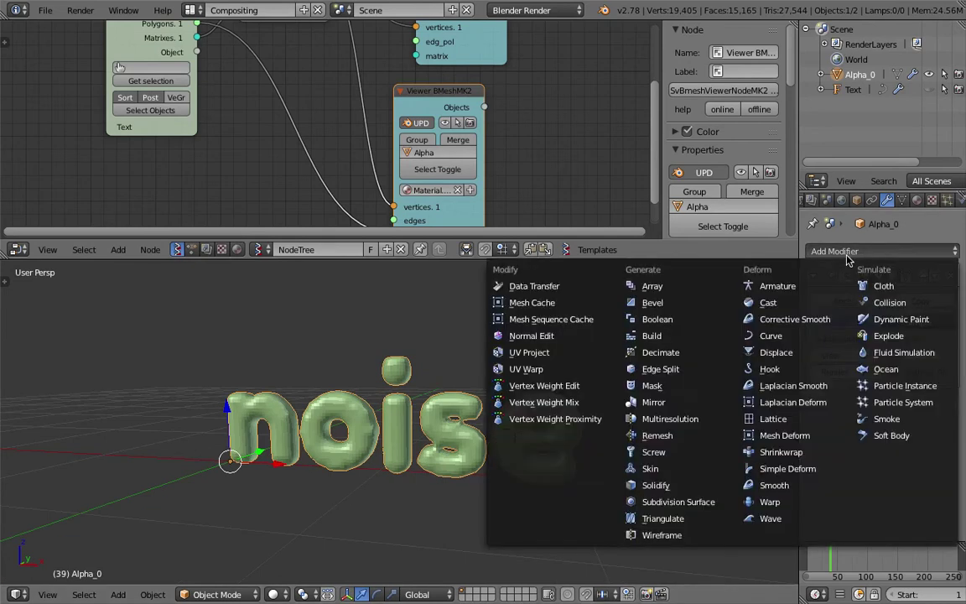
{"action": "left_click", "coordinate": [788, 352]}
{"action": "key", "text": "ctrl+s"}
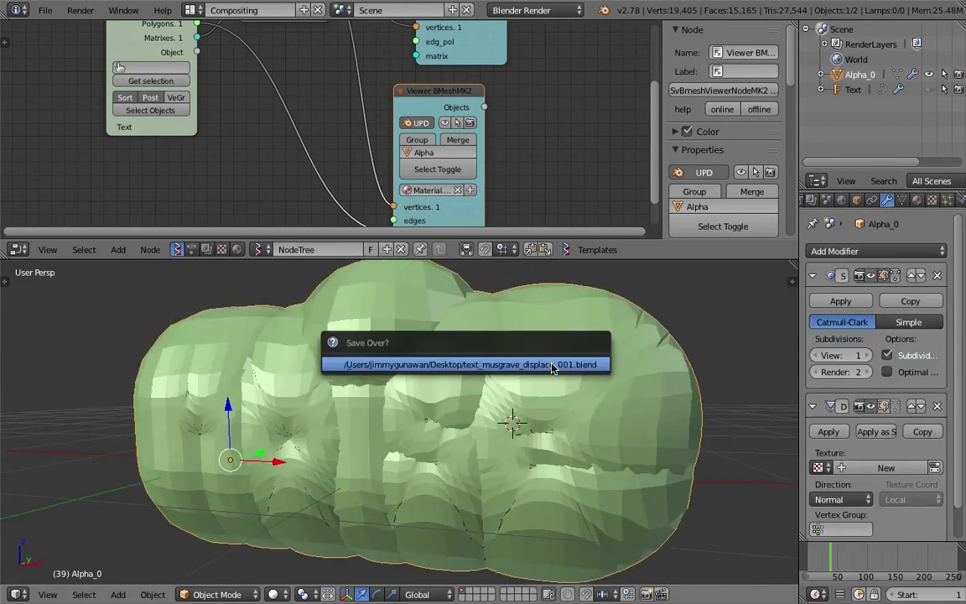
{"action": "left_click_drag", "start_coordinate": [801, 291], "coordinate": [765, 291]}
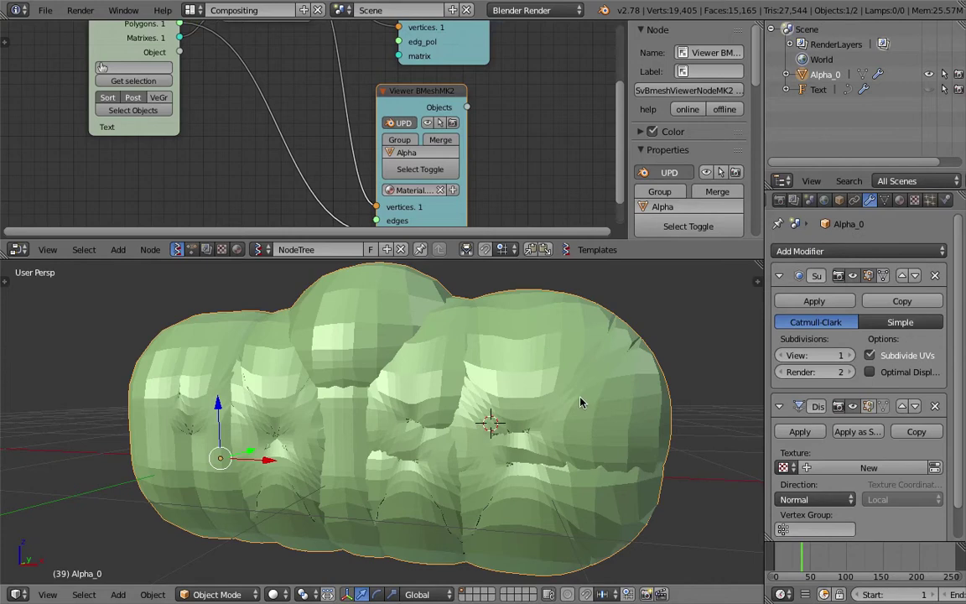
{"action": "scroll", "coordinate": [855, 480], "scroll_direction": "down", "scroll_amount": 2}
{"action": "mouse_move", "coordinate": [906, 518]}
{"action": "left_mouse_down"}
{"action": "mouse_move", "coordinate": [891, 518]}
{"action": "mouse_move", "coordinate": [904, 518]}
{"action": "left_mouse_up"}
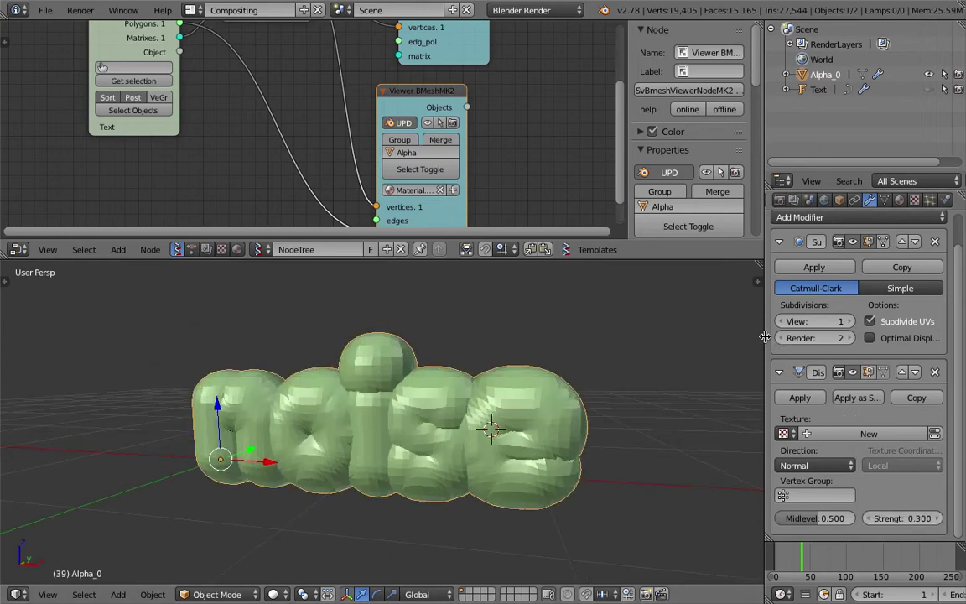
Create a new texture for Alpha_0's Displace modifier and set its type to Musgrave.
{"action": "left_click_drag", "start_coordinate": [765, 336], "coordinate": [715, 336]}
{"action": "left_click", "coordinate": [818, 433]}
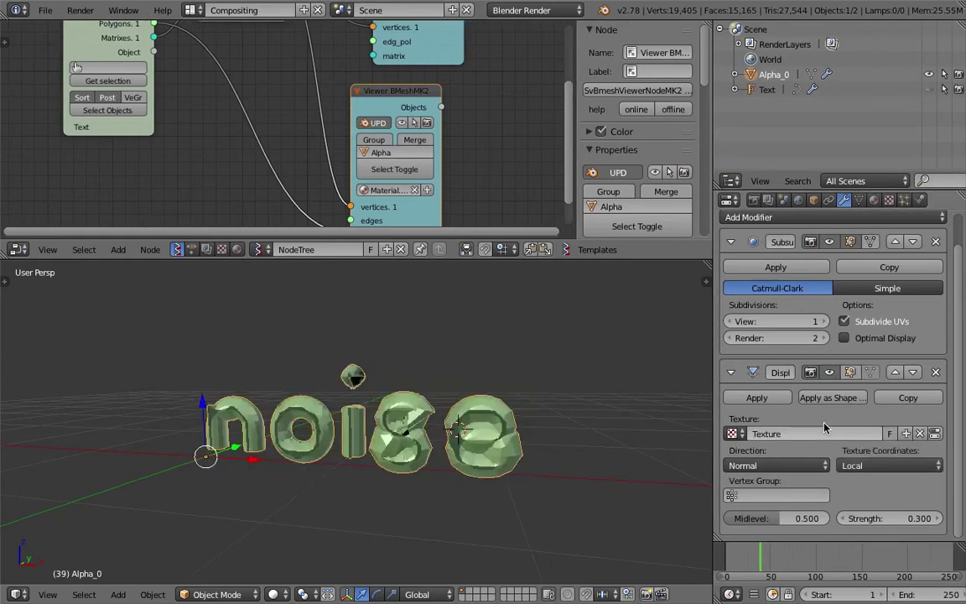
{"action": "left_click", "coordinate": [934, 434]}
{"action": "left_click", "coordinate": [843, 322]}
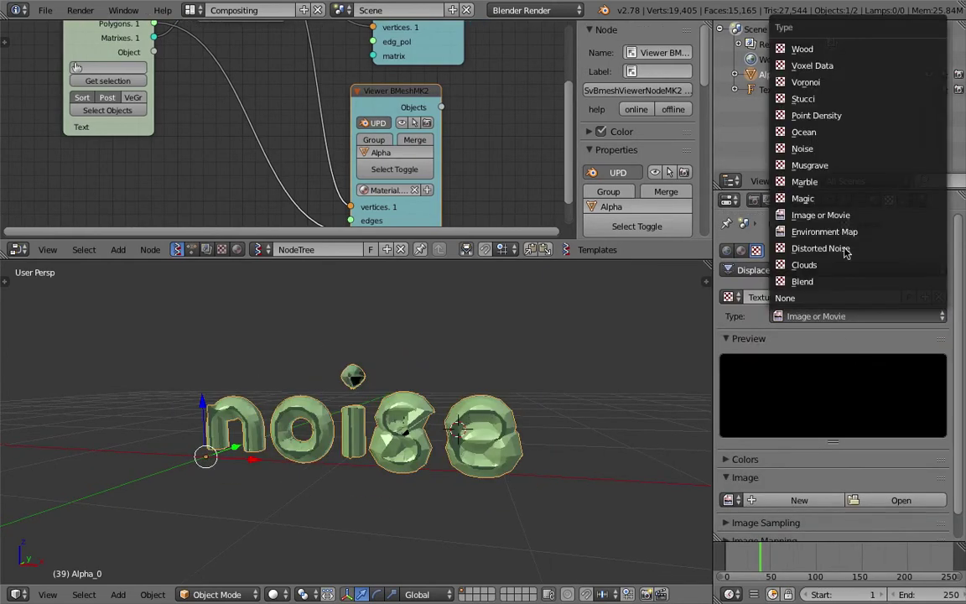
{"action": "left_click", "coordinate": [811, 165]}
Add a Plain Axes empty and place it above the last letter, at about X 2.08, Z 0.76.
{"action": "mouse_move", "coordinate": [512, 336]}
{"action": "middle_mouse_down"}
{"action": "mouse_move", "coordinate": [465, 352]}
{"action": "mouse_move", "coordinate": [503, 354]}
{"action": "middle_mouse_up"}
{"action": "key", "text": "shift+a"}
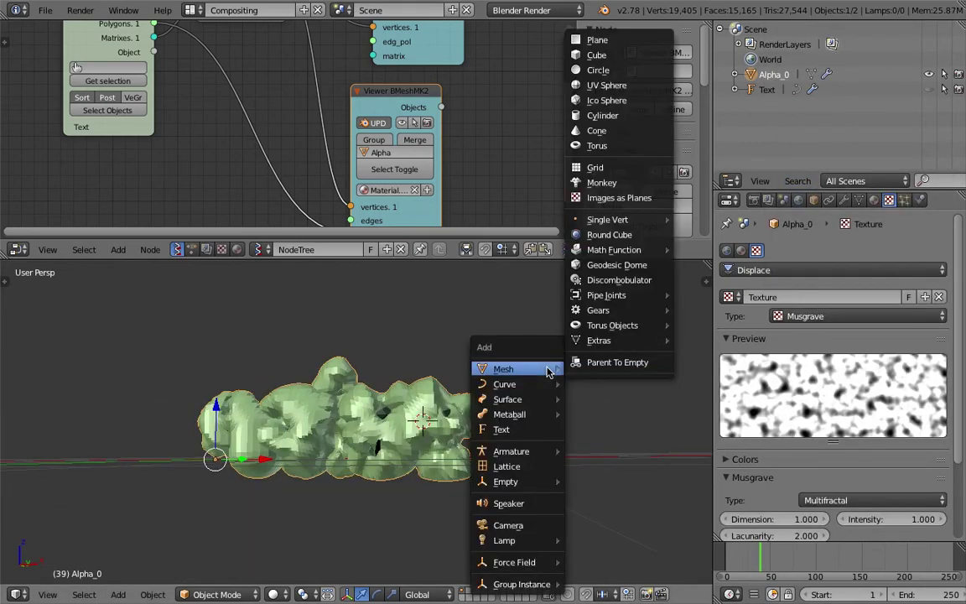
{"action": "mouse_move", "coordinate": [543, 484]}
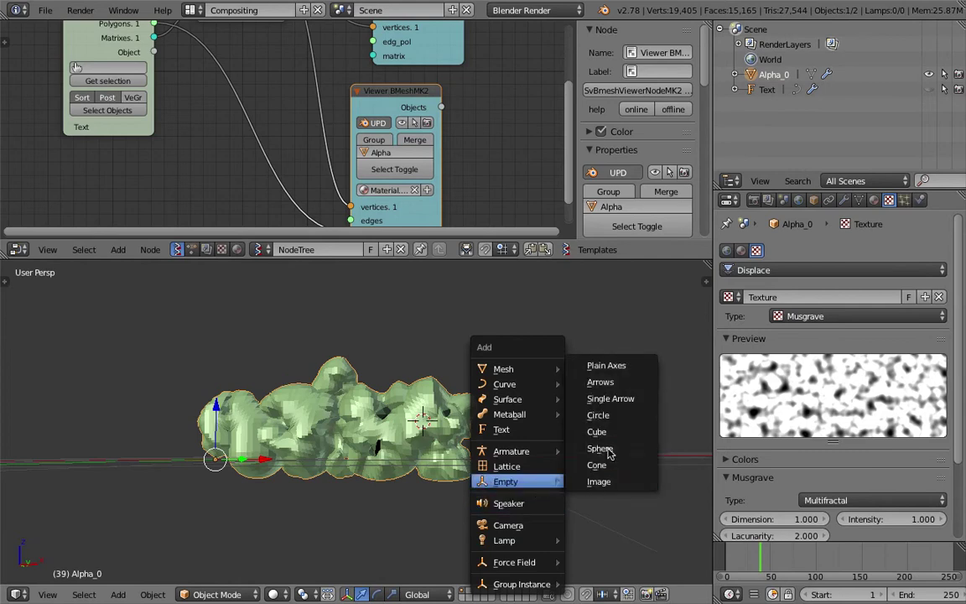
{"action": "left_click", "coordinate": [602, 366]}
{"action": "key", "text": "g"}
{"action": "left_click", "coordinate": [545, 352]}
Set the Displace modifier's texture coordinates on Alpha_0 to Object and use Empty as the coordinate object.
{"action": "right_click", "coordinate": [457, 394]}
{"action": "left_click", "coordinate": [846, 200]}
{"action": "left_click", "coordinate": [872, 465]}
{"action": "left_click", "coordinate": [830, 414]}
{"action": "left_click", "coordinate": [873, 495]}
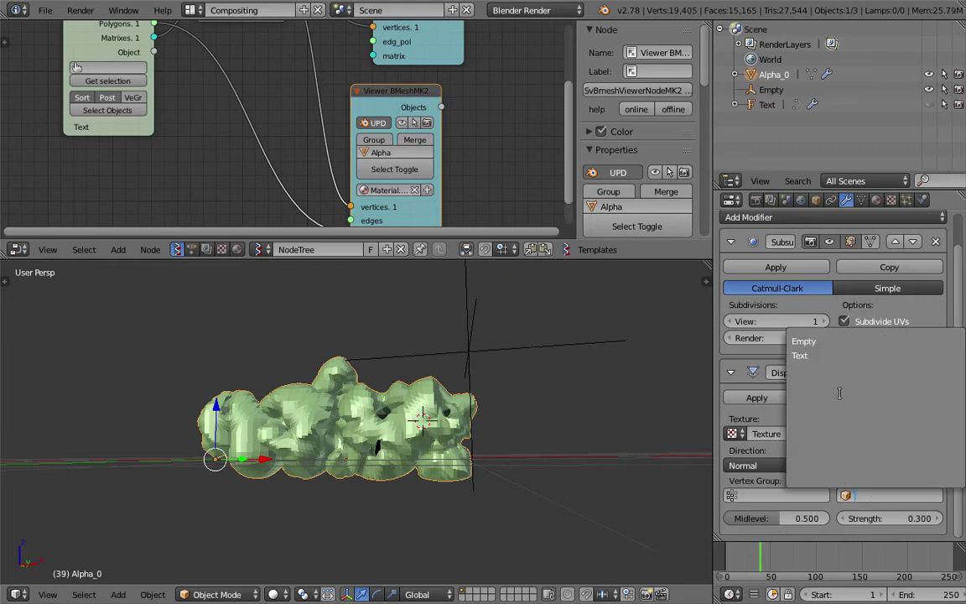
{"action": "left_click", "coordinate": [820, 355]}
{"action": "left_click", "coordinate": [874, 495]}
{"action": "left_click", "coordinate": [803, 341]}
Scale the empty to about 1.863 and reposition it above the last letter to vary the displacement.
{"action": "middle_click_drag", "start_coordinate": [479, 410], "coordinate": [503, 366]}
{"action": "right_click", "coordinate": [503, 367]}
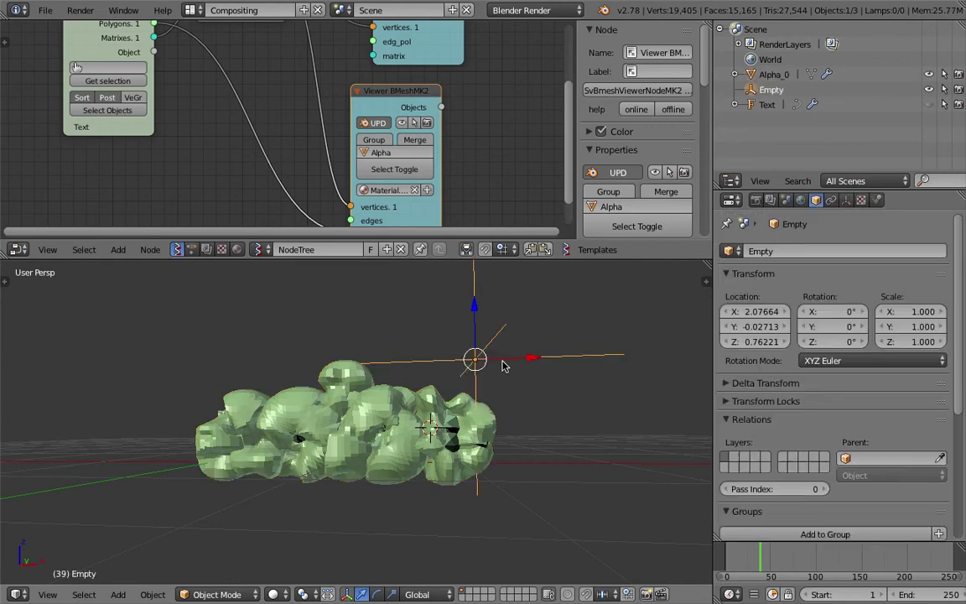
{"action": "key", "text": "g"}
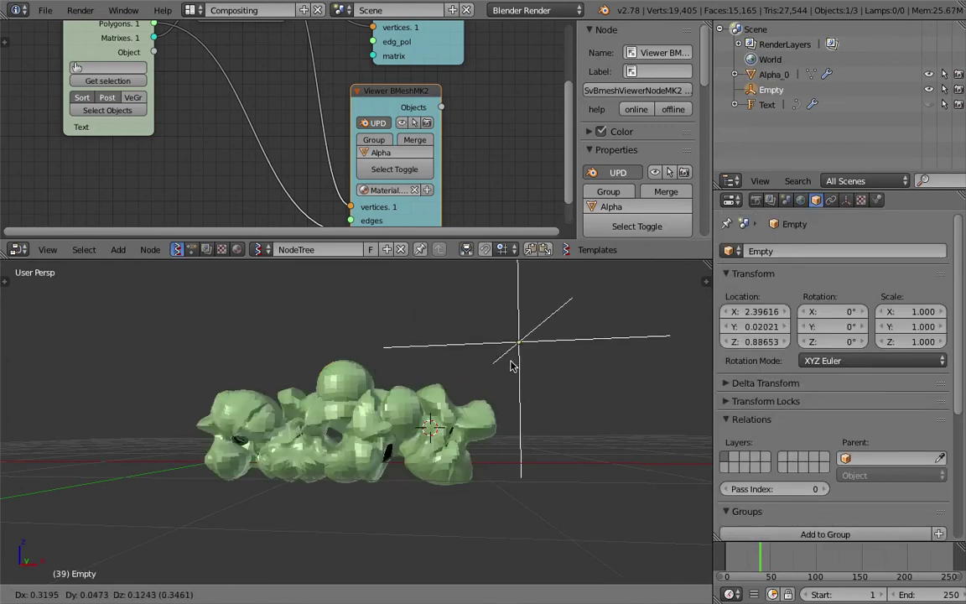
{"action": "left_click", "coordinate": [452, 361]}
{"action": "key", "text": "s"}
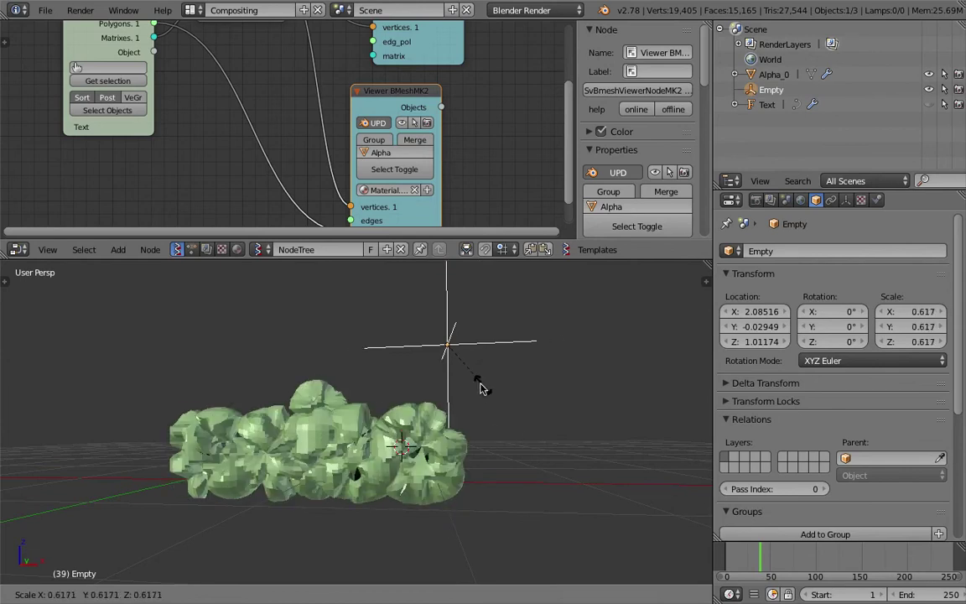
{"action": "left_click", "coordinate": [502, 448]}
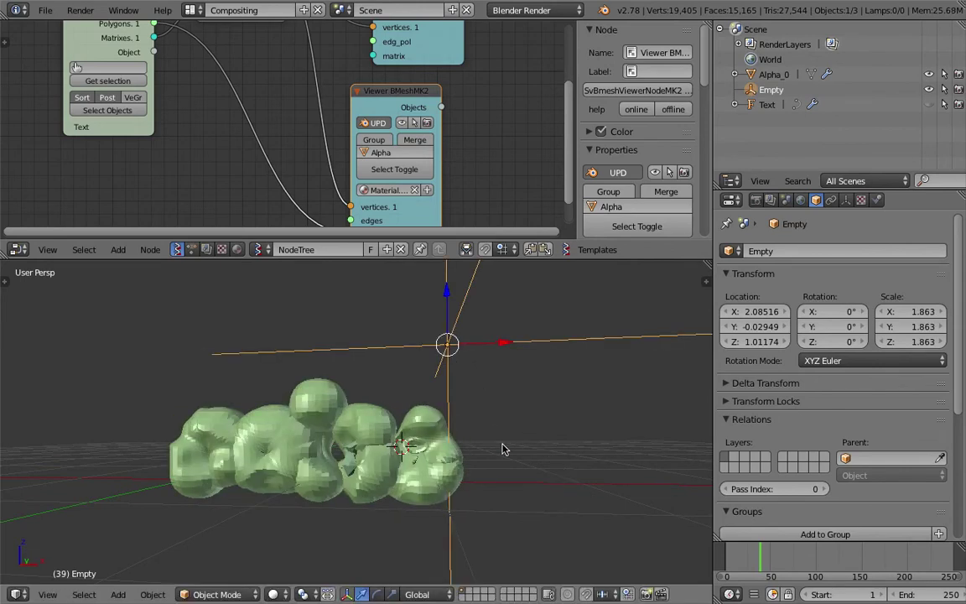
{"action": "key", "text": "g"}
{"action": "left_click", "coordinate": [489, 382]}
Reduce the strength of Alpha_0's Displace modifier to 0.07.
{"action": "right_click", "coordinate": [384, 393]}
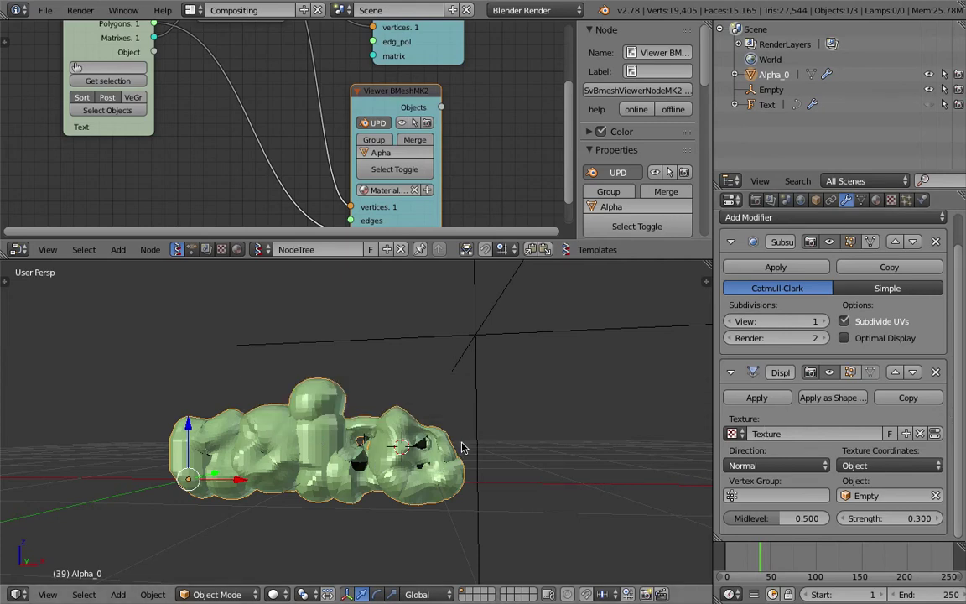
{"action": "middle_click_drag", "start_coordinate": [473, 444], "coordinate": [375, 444]}
{"action": "middle_click_drag", "start_coordinate": [537, 438], "coordinate": [474, 430]}
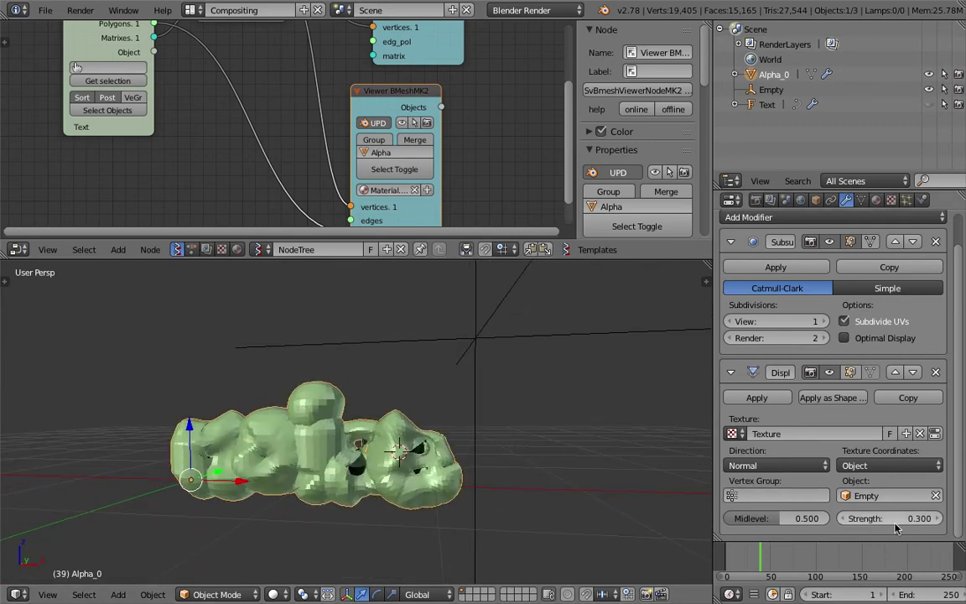
{"action": "left_click_drag", "start_coordinate": [905, 518], "coordinate": [863, 518]}
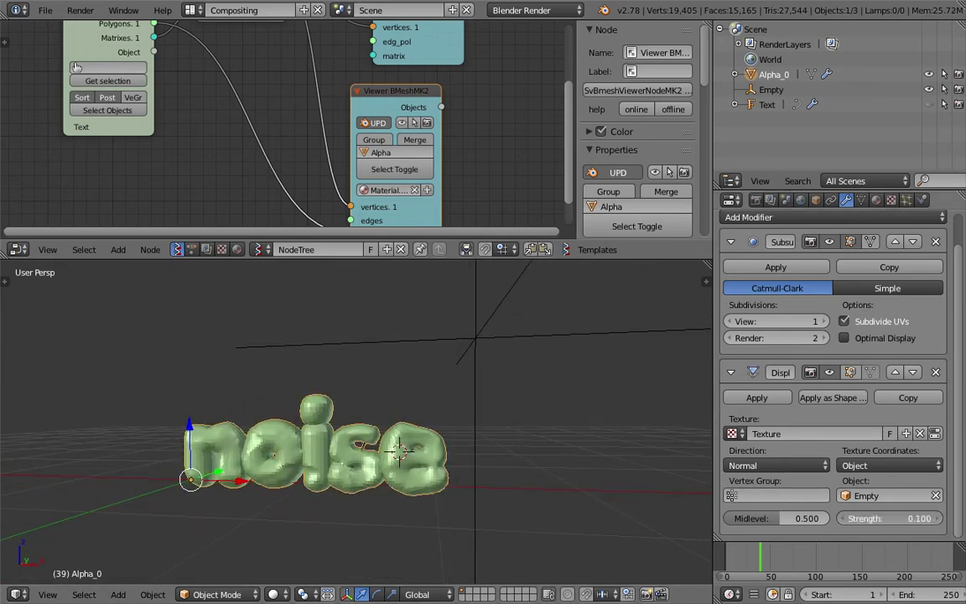
{"action": "middle_click_drag", "start_coordinate": [548, 451], "coordinate": [539, 440]}
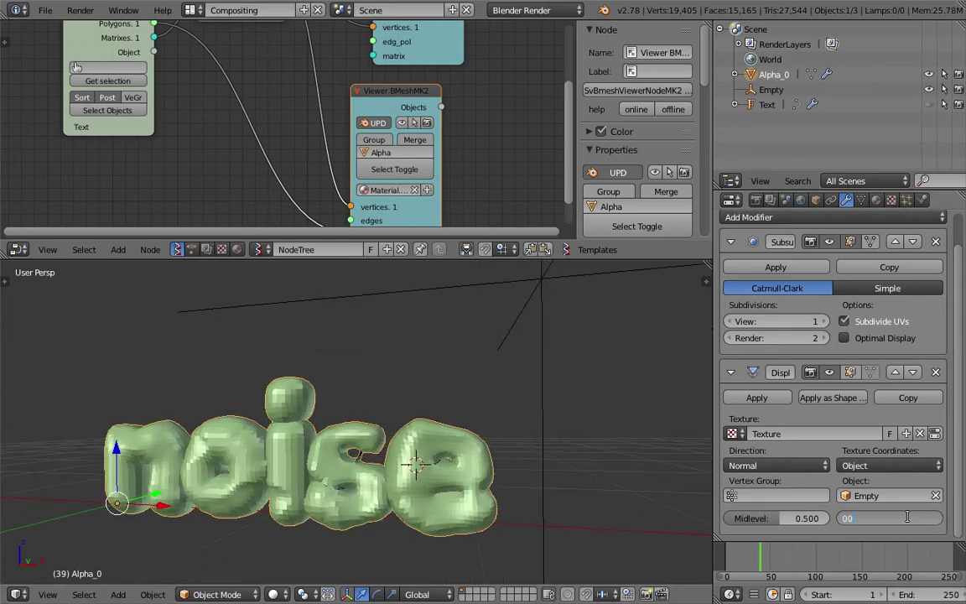
{"action": "type", "text": "075"}
{"action": "key", "text": "Return"}
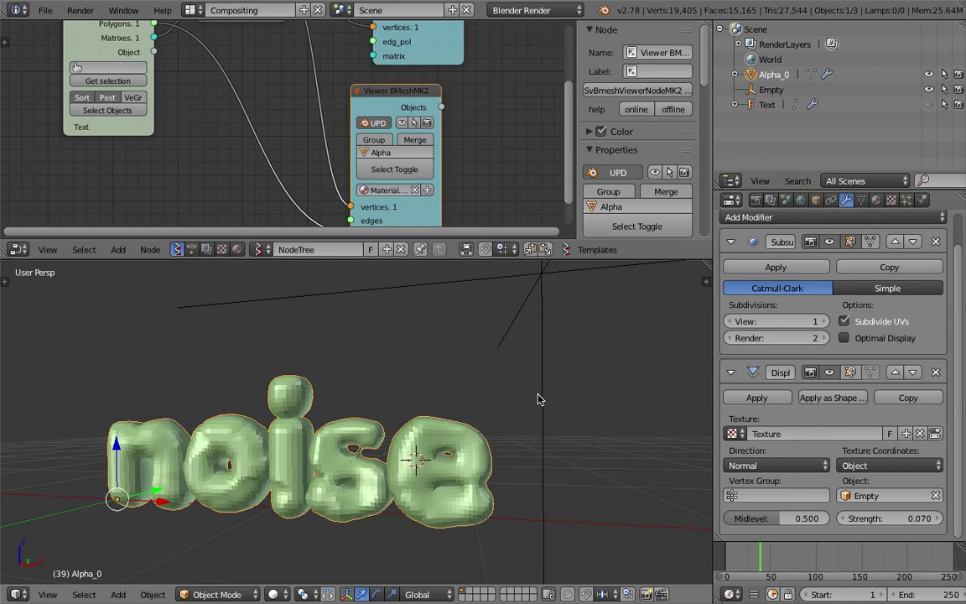
Move the empty across the space above the text to test how the displacement pattern shifts.
{"action": "right_click", "coordinate": [544, 399]}
{"action": "key", "text": "g"}
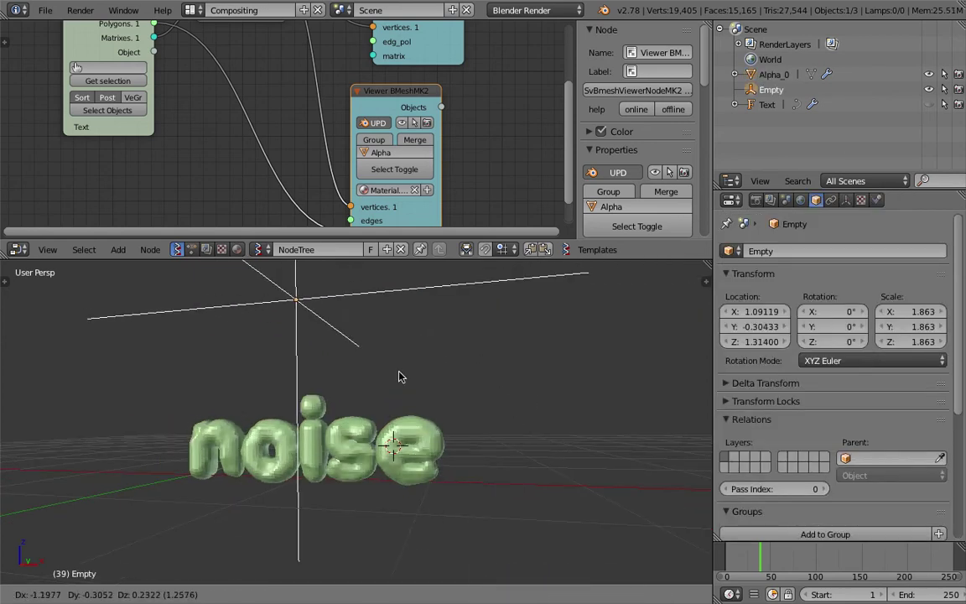
{"action": "left_click", "coordinate": [484, 378]}
{"action": "middle_click_drag", "start_coordinate": [484, 378], "coordinate": [452, 376]}
Apply smooth shading to the Alpha_0 mesh.
{"action": "right_click", "coordinate": [417, 419]}
{"action": "middle_click_drag", "start_coordinate": [417, 419], "coordinate": [470, 394]}
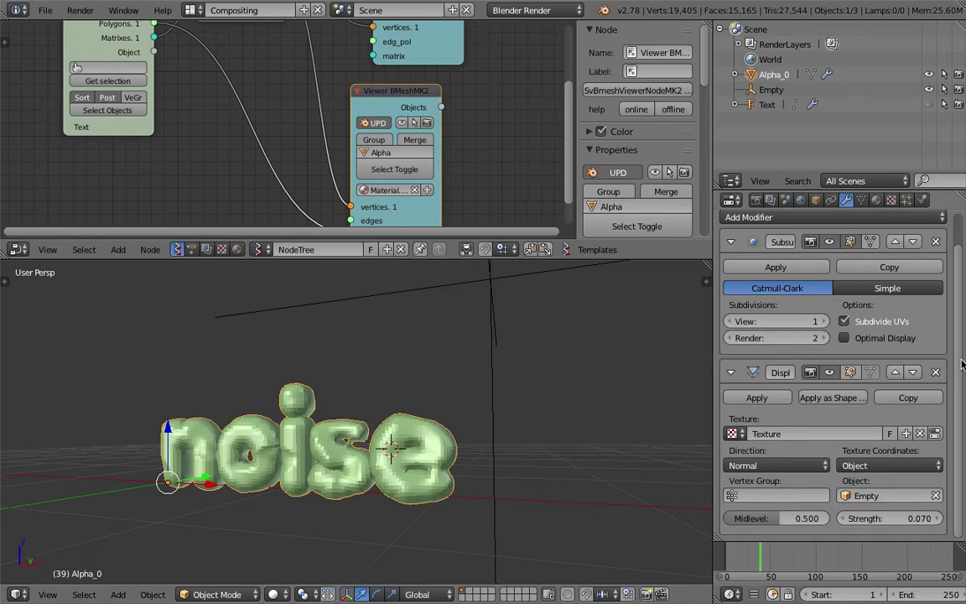
{"action": "scroll", "coordinate": [962, 364], "scroll_direction": "up", "scroll_amount": 2}
{"action": "middle_click_drag", "start_coordinate": [469, 420], "coordinate": [482, 414]}
{"action": "key", "text": "space"}
{"action": "type", "text": "smoo"}
{"action": "key", "text": "Return"}
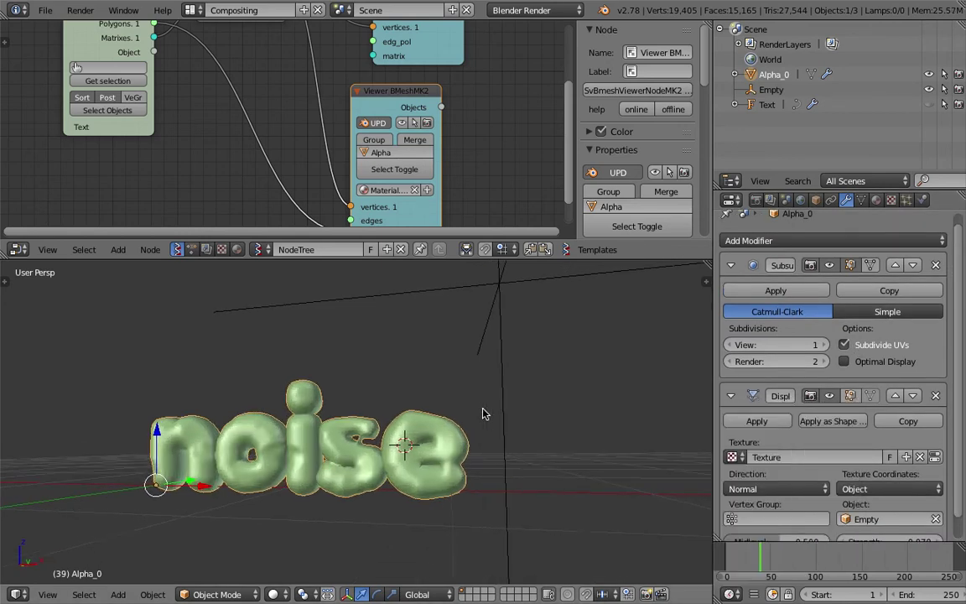
Move the empty to about X 2.41, Y 0.04, Z 1.09 and save the file.
{"action": "right_click", "coordinate": [502, 320]}
{"action": "key", "text": "g"}
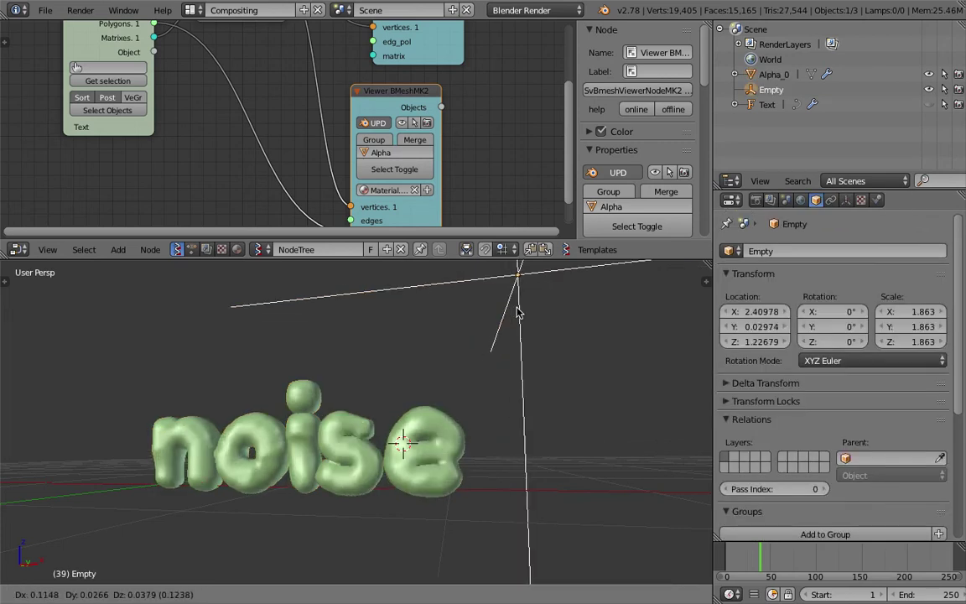
{"action": "left_click", "coordinate": [518, 331]}
{"action": "key", "text": "ctrl+s"}
{"action": "left_click", "coordinate": [524, 327]}
Set the current frame to 47 and save the file over the existing one.
{"action": "left_click", "coordinate": [768, 556]}
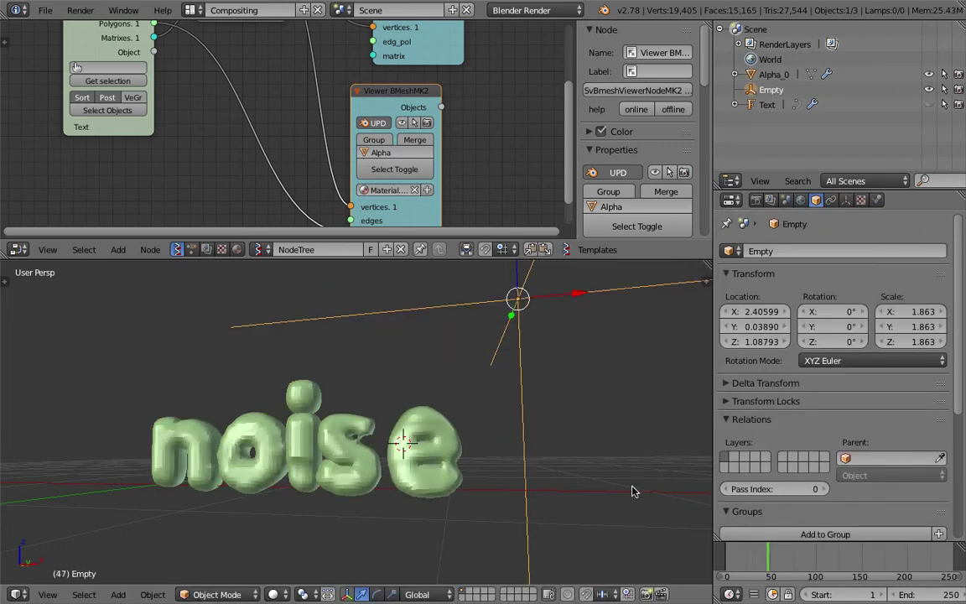
{"action": "key", "text": "ctrl+s"}
{"action": "left_click", "coordinate": [400, 457]}
Move the empty to about X 2.11, Z 1.08 and show the original Text object alongside Alpha_0.
{"action": "key", "text": "g"}
{"action": "left_click", "coordinate": [399, 353]}
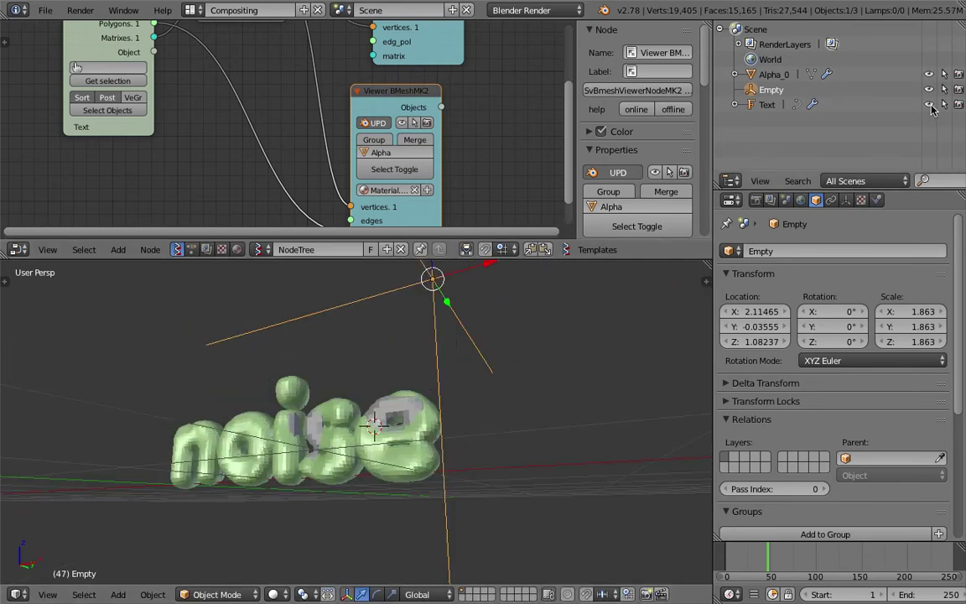
{"action": "scroll", "coordinate": [486, 371], "scroll_direction": "up", "scroll_amount": 4}
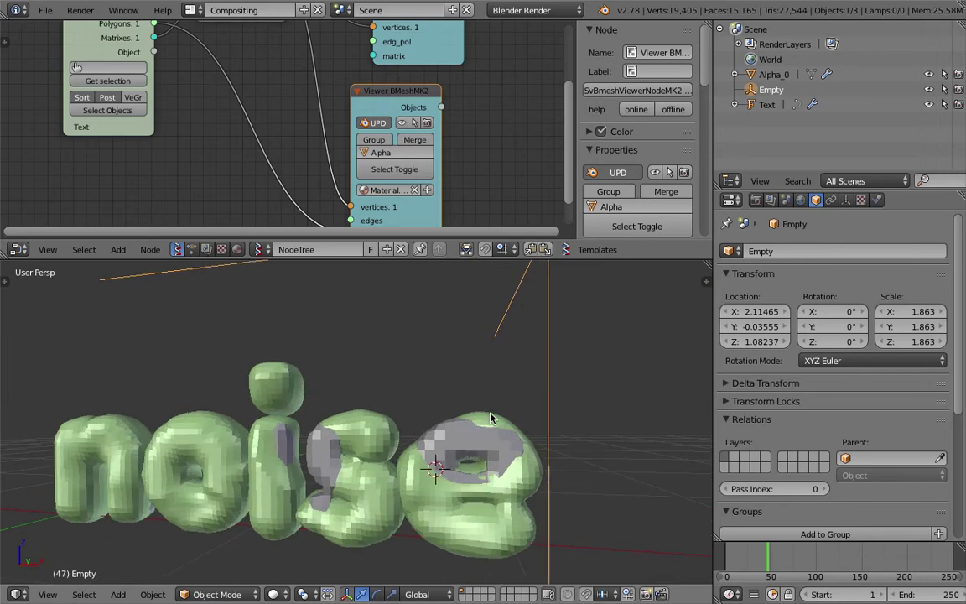
{"action": "right_click", "coordinate": [524, 466]}
{"action": "scroll", "coordinate": [536, 453], "scroll_direction": "down", "scroll_amount": 3}
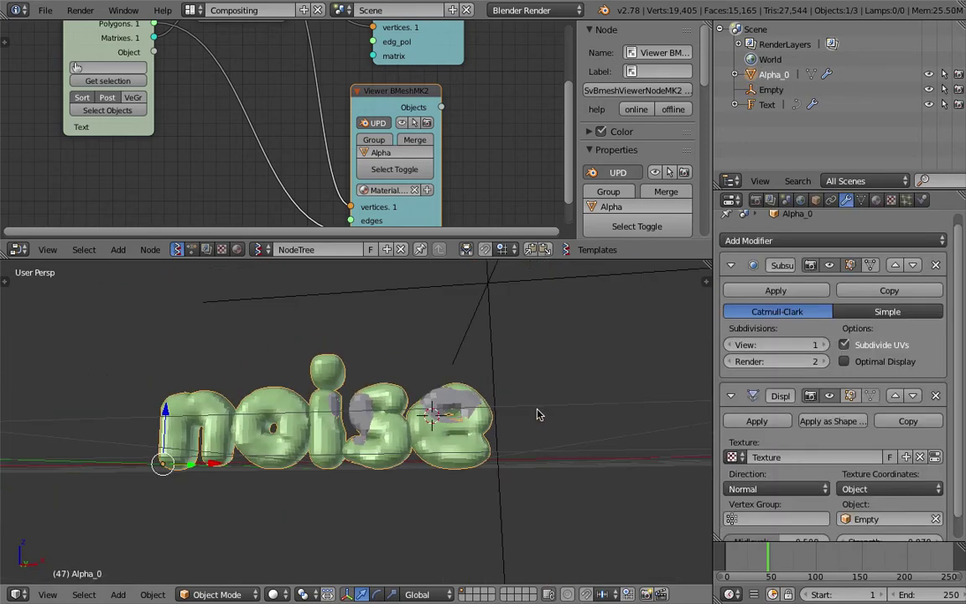
Reposition the empty above the last letter to shift Alpha_0's displacement relative to the original Text object.
{"action": "right_click", "coordinate": [496, 328]}
{"action": "key", "text": "g"}
{"action": "left_click", "coordinate": [528, 348]}
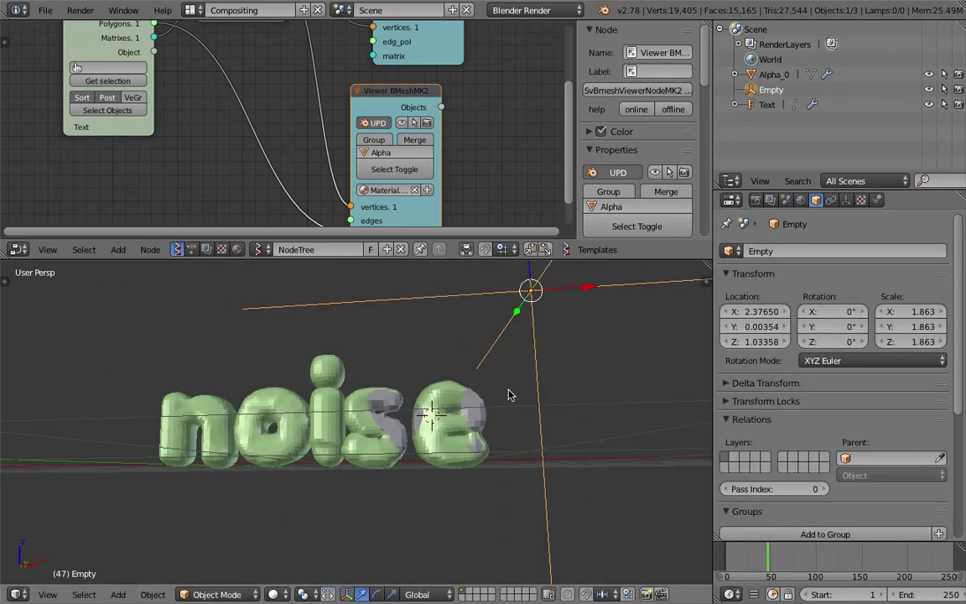
{"action": "key", "text": "g"}
{"action": "left_click", "coordinate": [500, 352]}
Set the dimension of the Multifractal Musgrave texture in Alpha_0's Displace modifier to 0.1.
{"action": "right_click", "coordinate": [492, 438]}
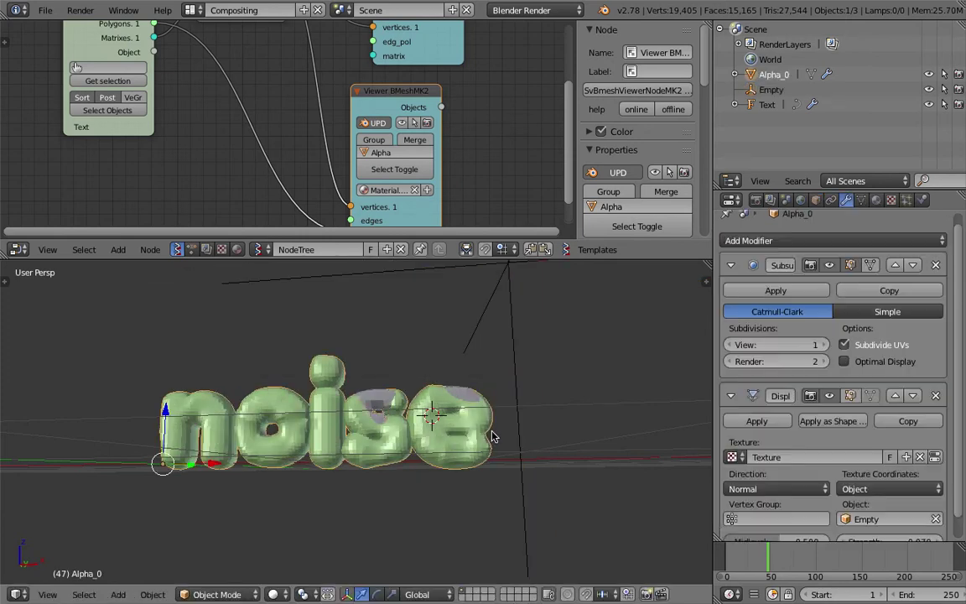
{"action": "scroll", "coordinate": [891, 395], "scroll_direction": "down", "scroll_amount": 1}
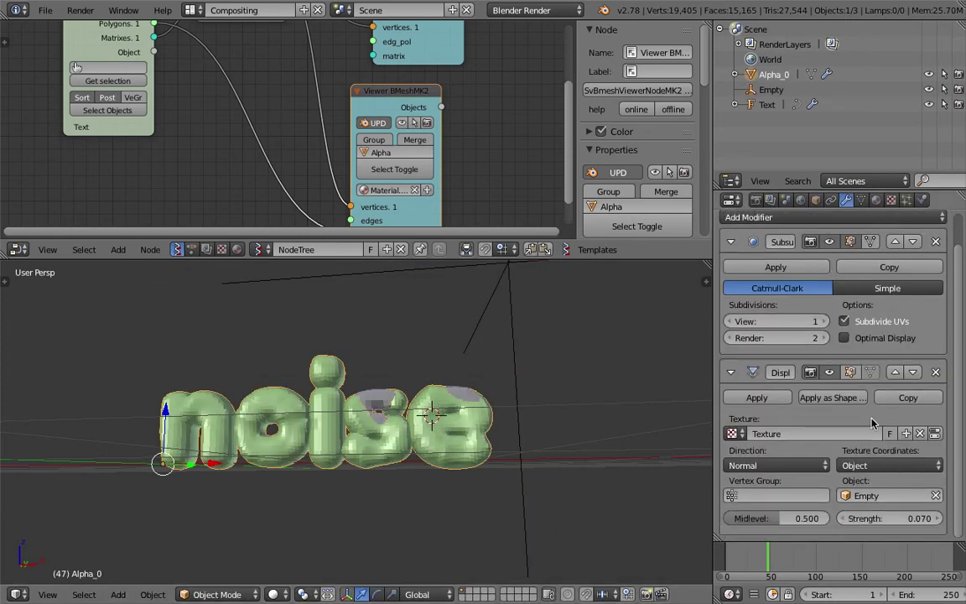
{"action": "left_click", "coordinate": [935, 435]}
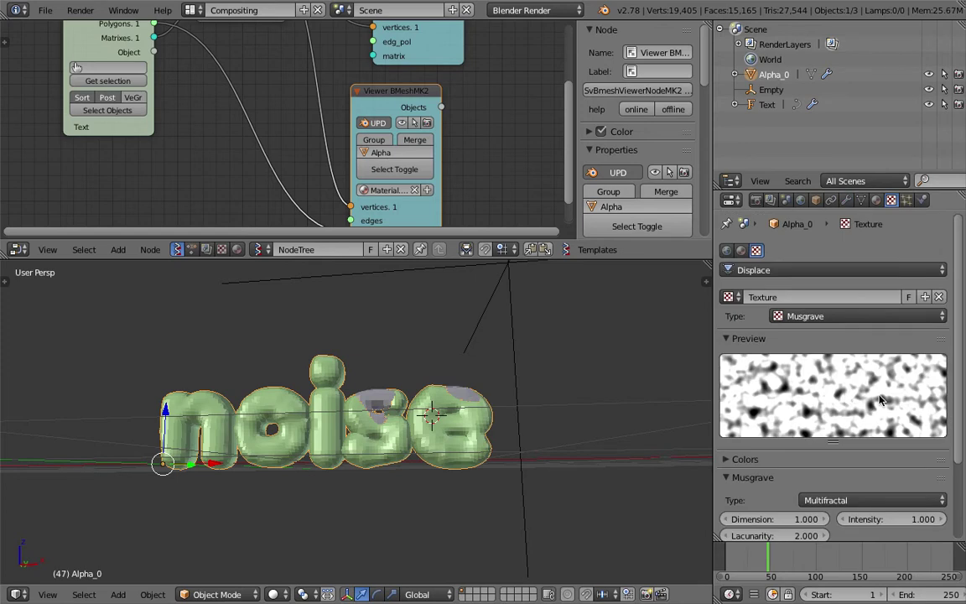
{"action": "scroll", "coordinate": [880, 401], "scroll_direction": "down", "scroll_amount": 4}
{"action": "left_click", "coordinate": [832, 411]}
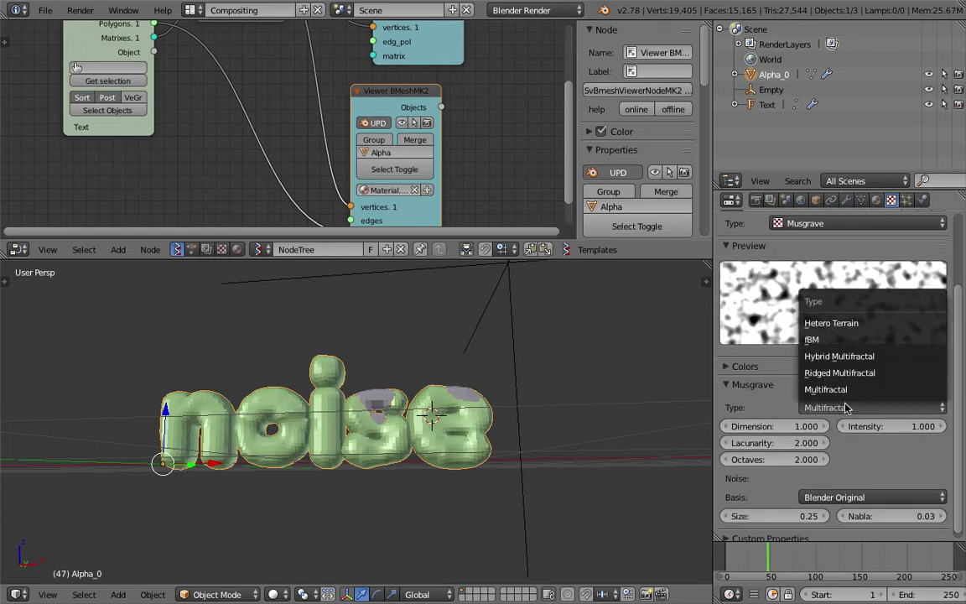
{"action": "left_click", "coordinate": [818, 417]}
{"action": "left_click_drag", "start_coordinate": [805, 426], "coordinate": [771, 426]}
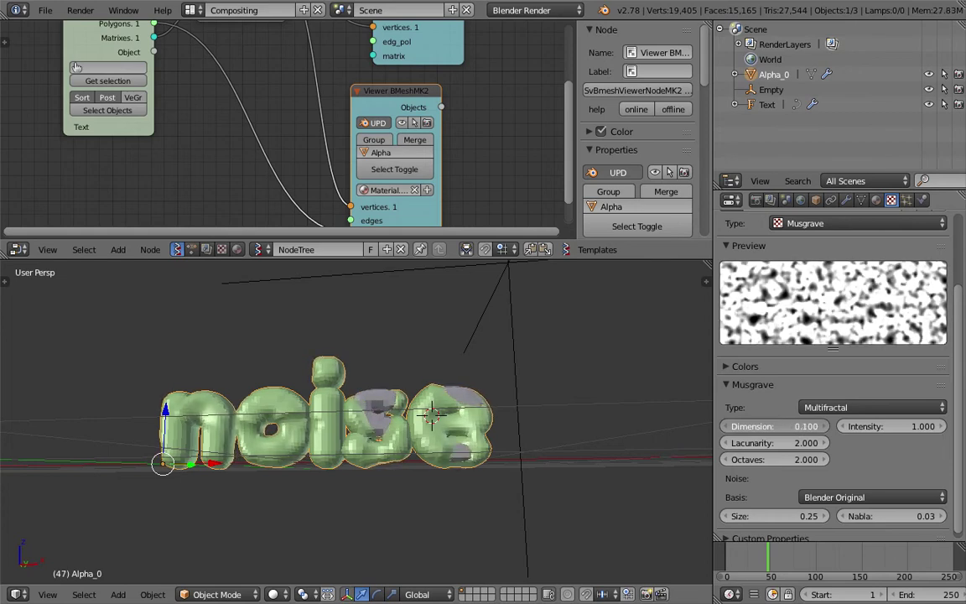
Try a Musgrave intensity of 0.5 and set it to 0.7.
{"action": "mouse_move", "coordinate": [889, 426]}
{"action": "left_mouse_down"}
{"action": "mouse_move", "coordinate": [922, 426]}
{"action": "mouse_move", "coordinate": [870, 426]}
{"action": "left_mouse_up"}
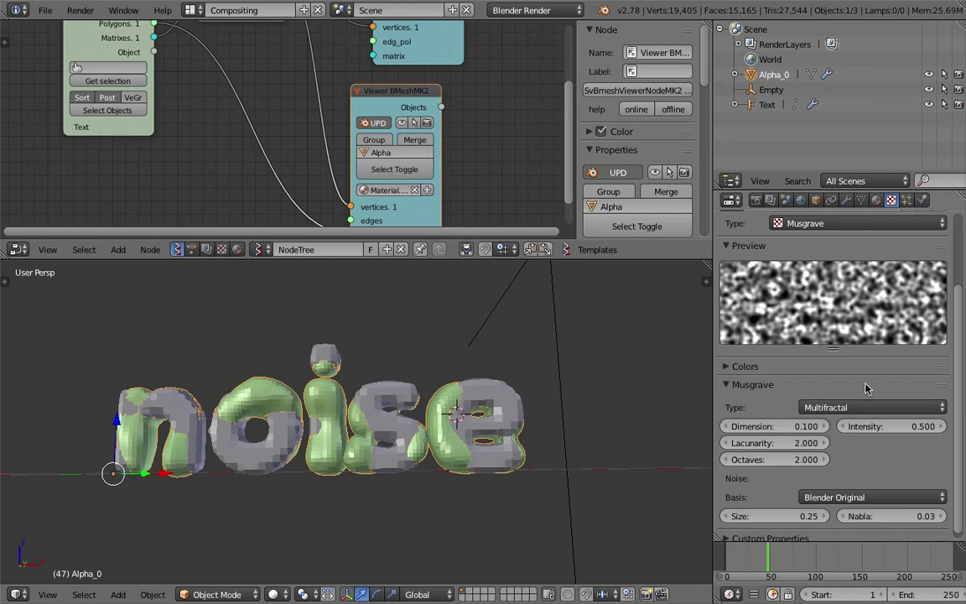
{"action": "left_click_drag", "start_coordinate": [888, 426], "coordinate": [896, 425]}
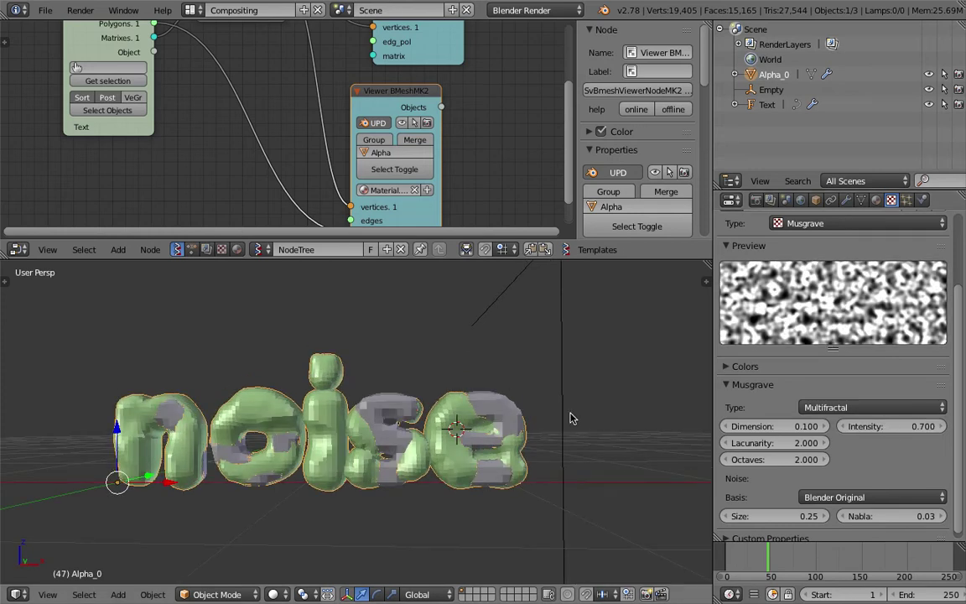
{"action": "mouse_move", "coordinate": [899, 426]}
{"action": "left_mouse_down"}
{"action": "mouse_move", "coordinate": [940, 426]}
{"action": "mouse_move", "coordinate": [904, 426]}
{"action": "left_mouse_up"}
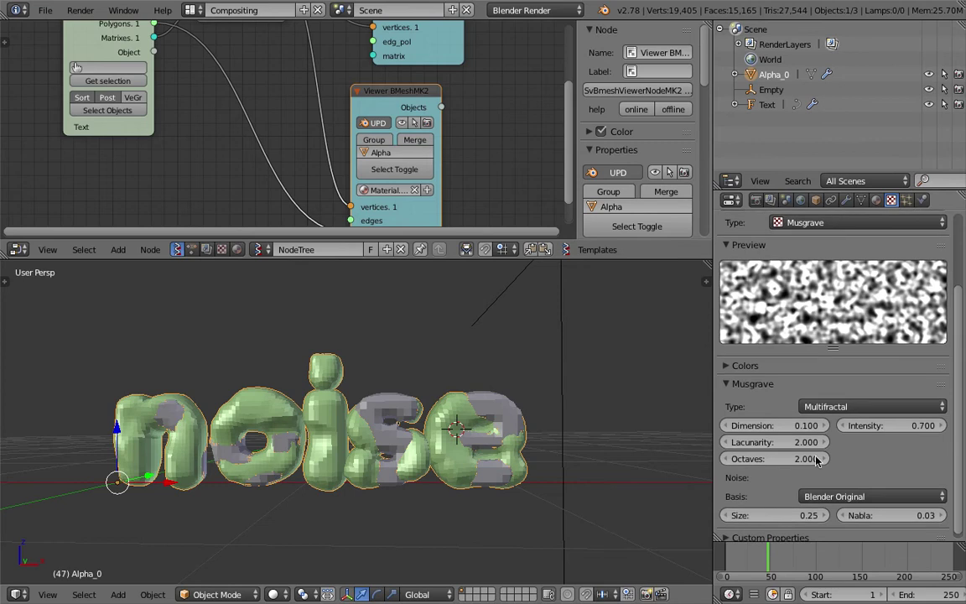
Set the Musgrave texture's octaves to 1.2 and lacunarity to 3.2, and save the file.
{"action": "left_click_drag", "start_coordinate": [772, 459], "coordinate": [812, 443]}
{"action": "key", "text": "ctrl+s"}
{"action": "left_click", "coordinate": [439, 500]}
Set the viewport subdivisions of Alpha_0's Subdivision Surface modifier to 3.
{"action": "right_click", "coordinate": [479, 482]}
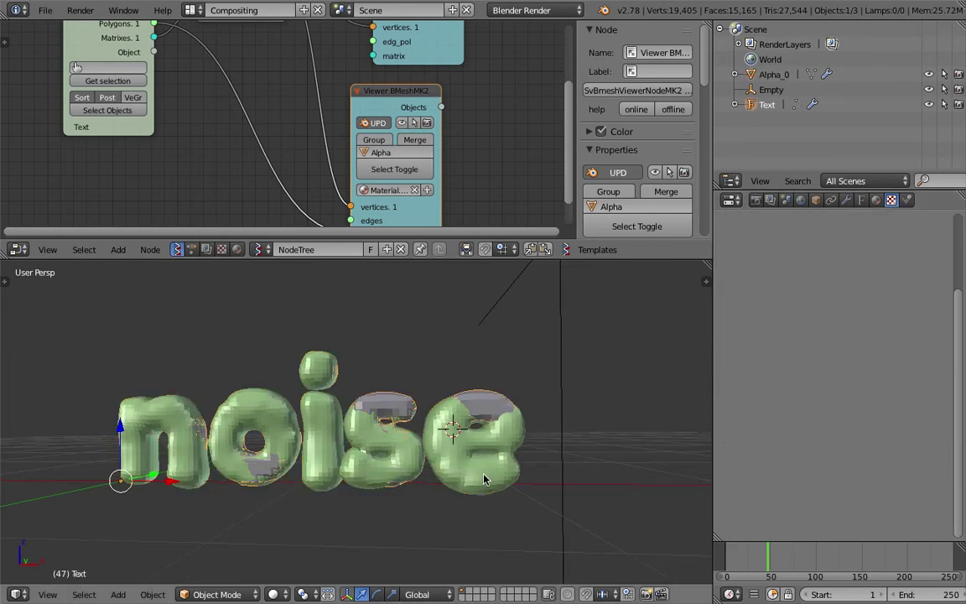
{"action": "right_click", "coordinate": [483, 479]}
{"action": "left_click", "coordinate": [847, 202]}
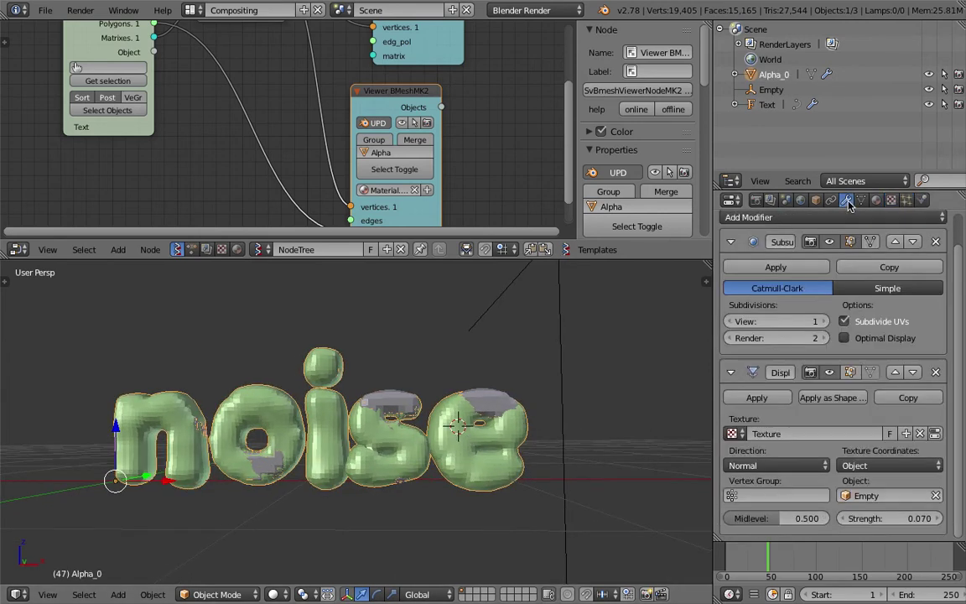
{"action": "left_click", "coordinate": [820, 323]}
{"action": "key", "text": "ctrl+3"}
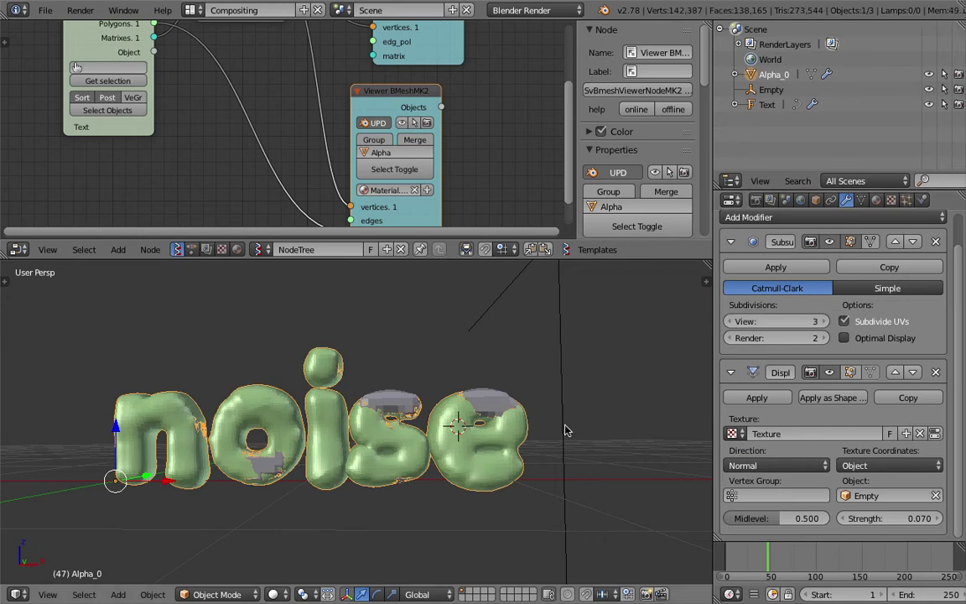
{"action": "scroll", "coordinate": [492, 432], "scroll_direction": "up", "scroll_amount": 2}
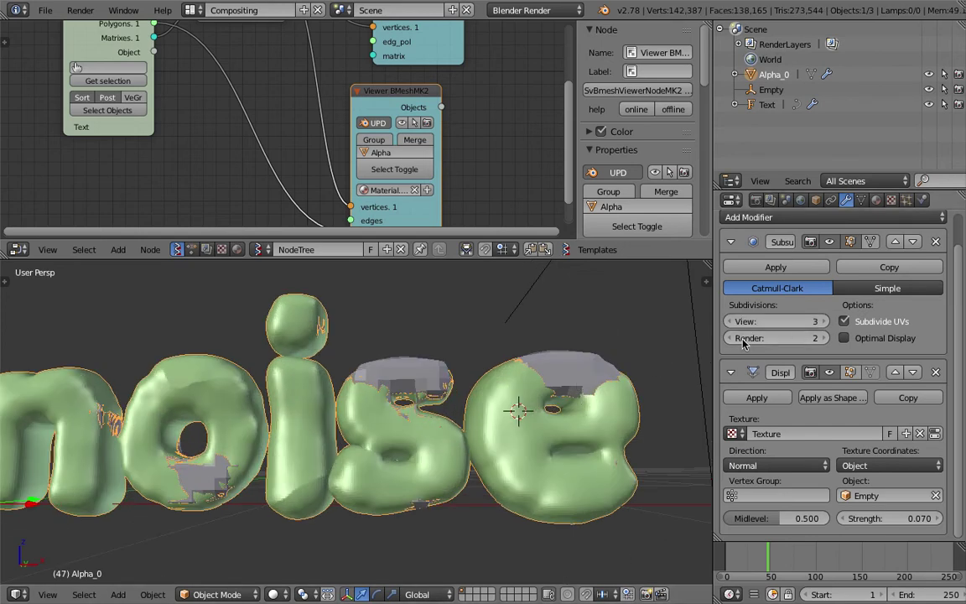
{"action": "scroll", "coordinate": [498, 469], "scroll_direction": "down", "scroll_amount": 2}
Save the file and check Alpha_0's subdivided mesh in wireframe display before returning to solid shading.
{"action": "right_click", "coordinate": [494, 468]}
{"action": "scroll", "coordinate": [494, 466], "scroll_direction": "up", "scroll_amount": 1}
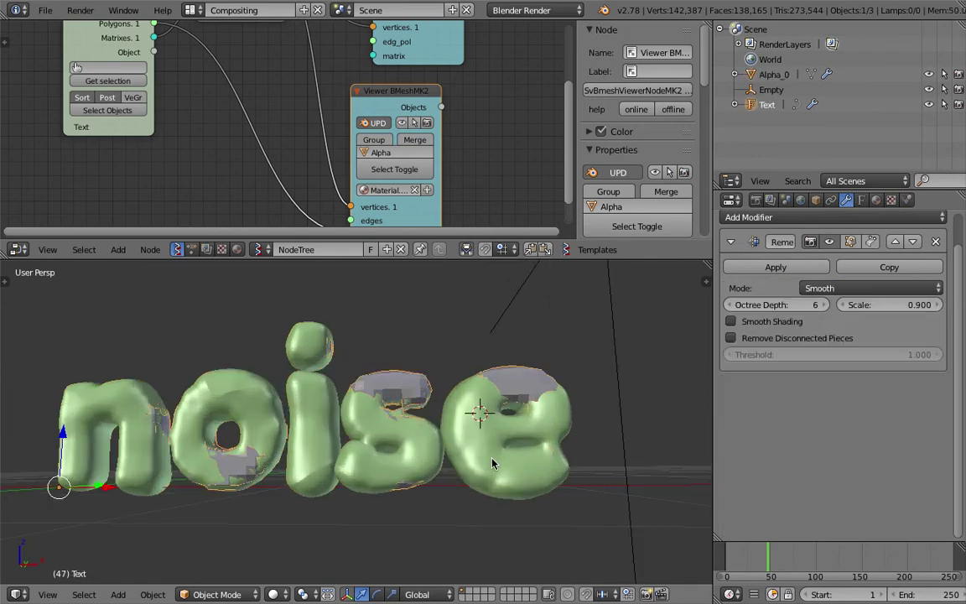
{"action": "right_click", "coordinate": [526, 475]}
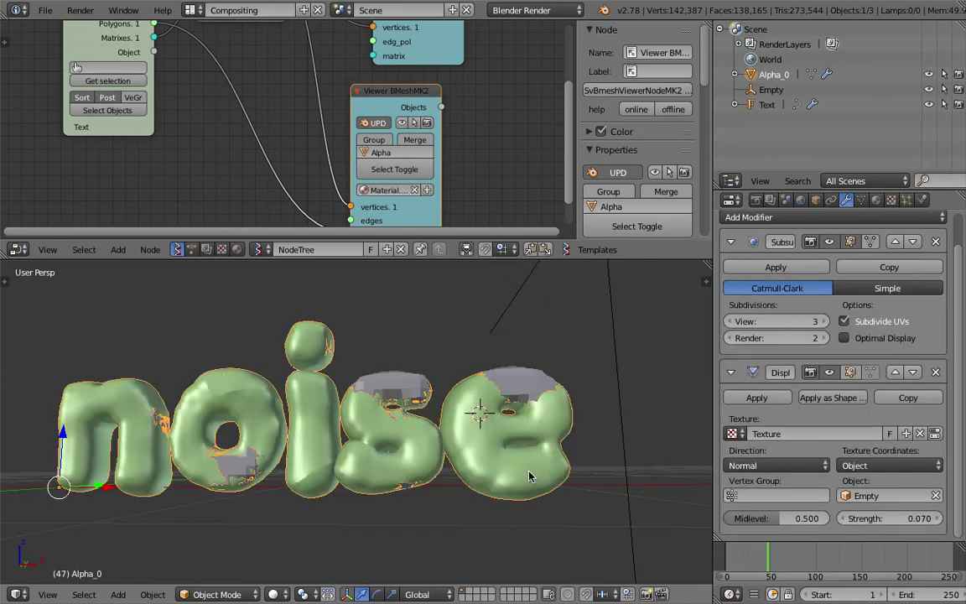
{"action": "middle_click_drag", "start_coordinate": [509, 466], "coordinate": [541, 440]}
{"action": "key", "text": "ctrl+s"}
{"action": "left_click", "coordinate": [524, 434]}
{"action": "key", "text": "z"}
{"action": "scroll", "coordinate": [501, 439], "scroll_direction": "up", "scroll_amount": 4}
{"action": "scroll", "coordinate": [501, 441], "scroll_direction": "down", "scroll_amount": 4}
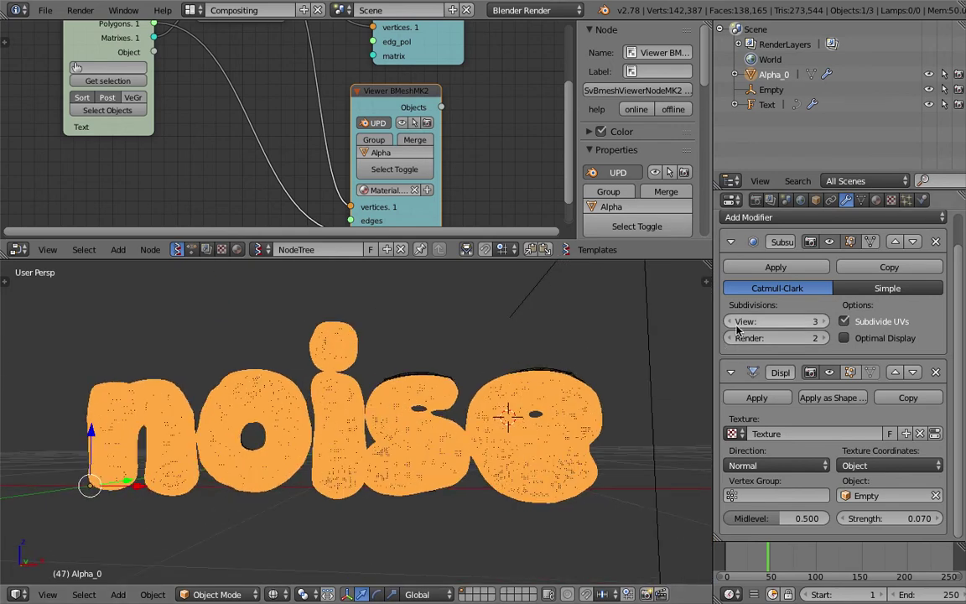
{"action": "key", "text": "z"}
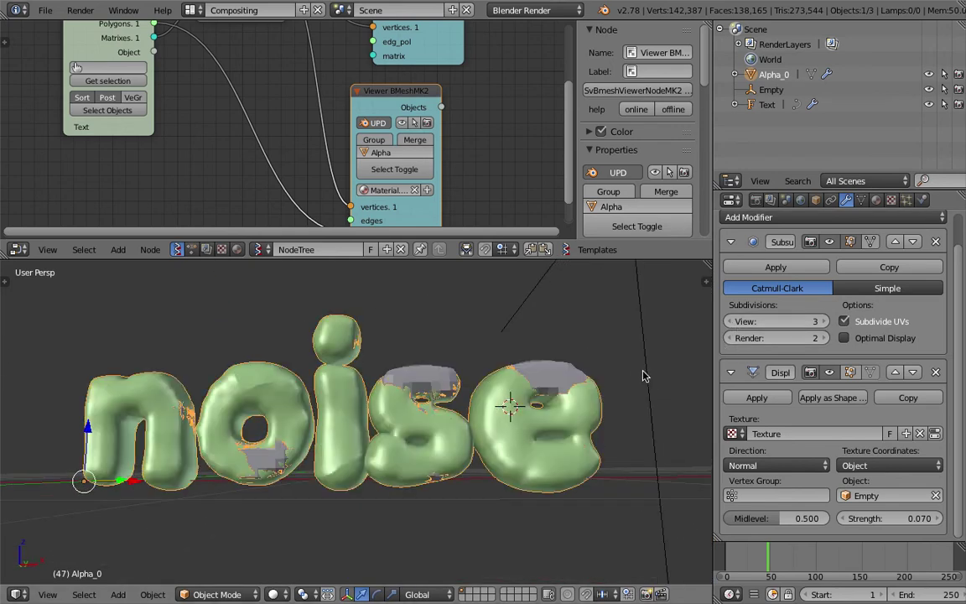
Set the Musgrave texture's octaves to 1.4 and, after trying 3.3, its lacunarity to 3.1.
{"action": "left_click", "coordinate": [890, 200]}
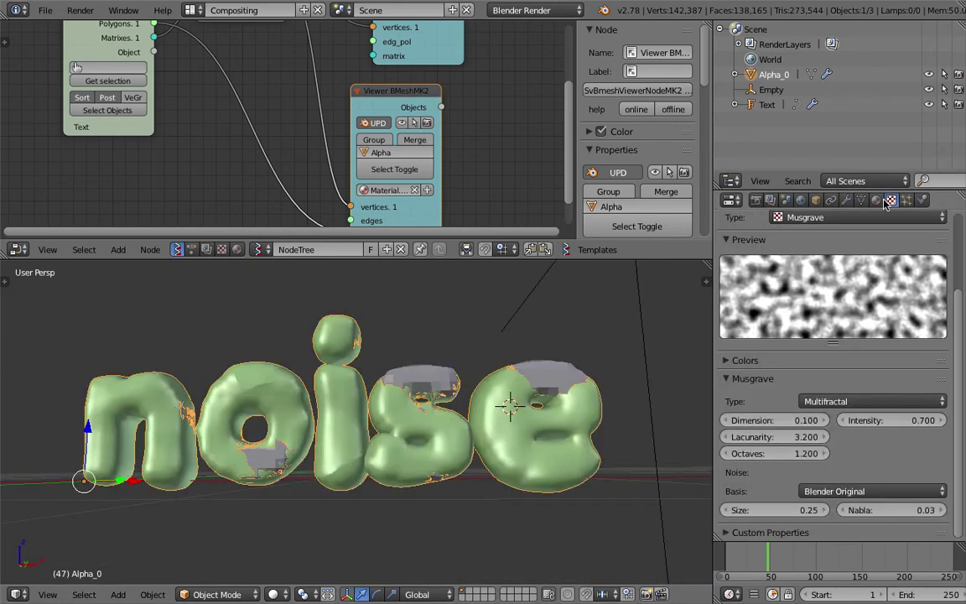
{"action": "left_click", "coordinate": [823, 454]}
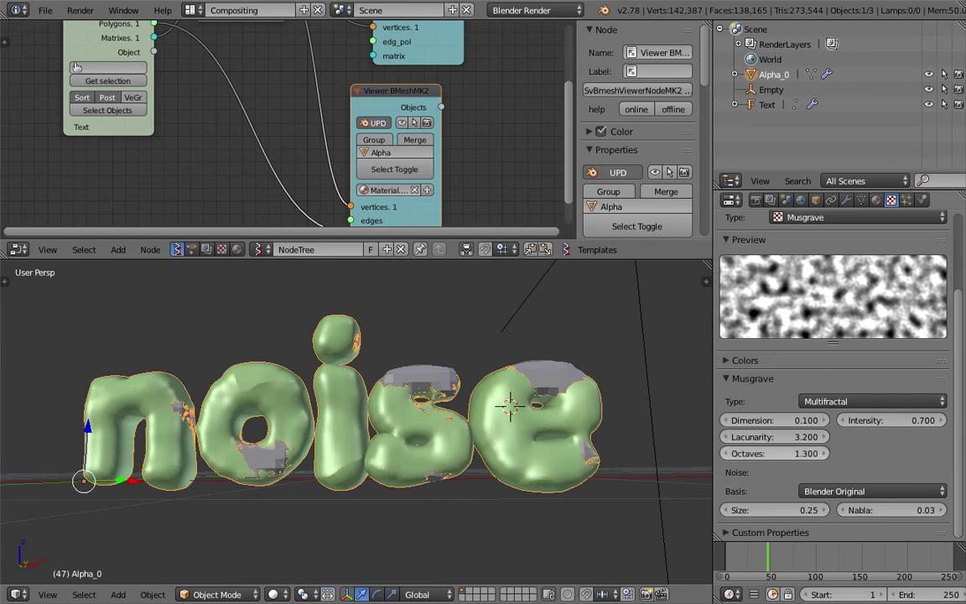
{"action": "left_click", "coordinate": [822, 454]}
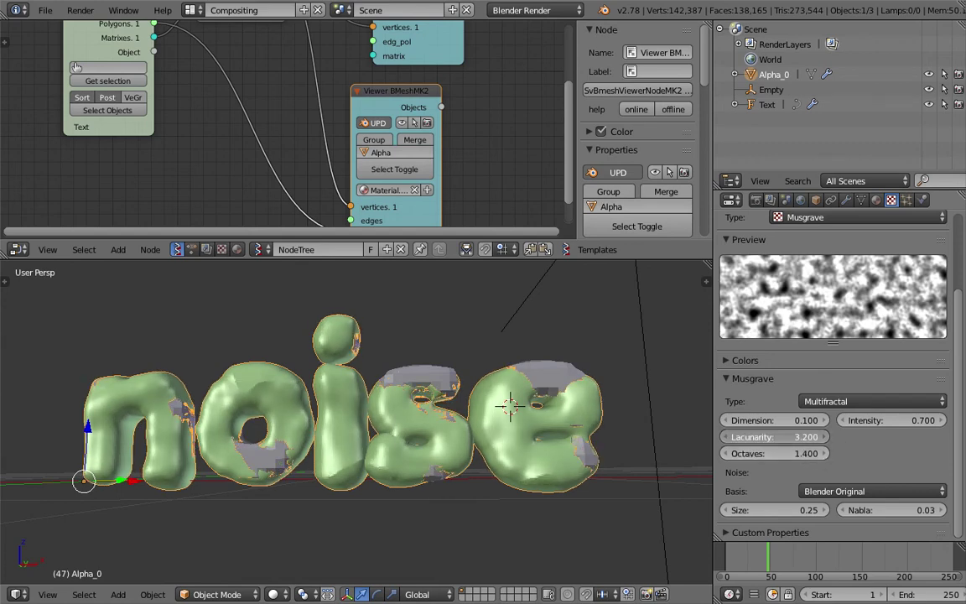
{"action": "left_click", "coordinate": [823, 437]}
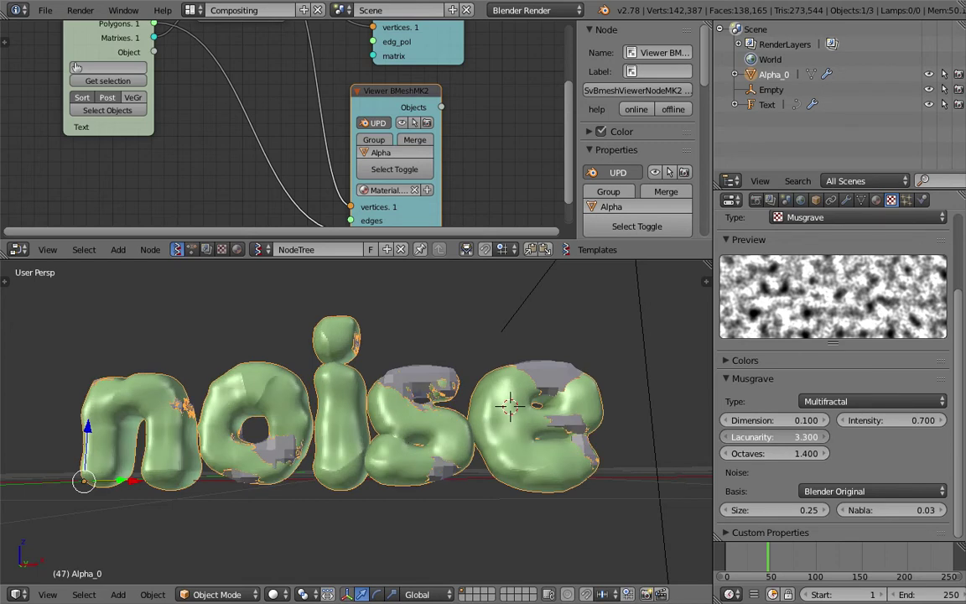
{"action": "scroll", "coordinate": [775, 437], "scroll_direction": "up", "scroll_amount": 5, "text": "ctrl"}
{"action": "left_click_drag", "start_coordinate": [774, 437], "coordinate": [804, 439]}
{"action": "scroll", "coordinate": [572, 402], "scroll_direction": "down", "scroll_amount": 2}
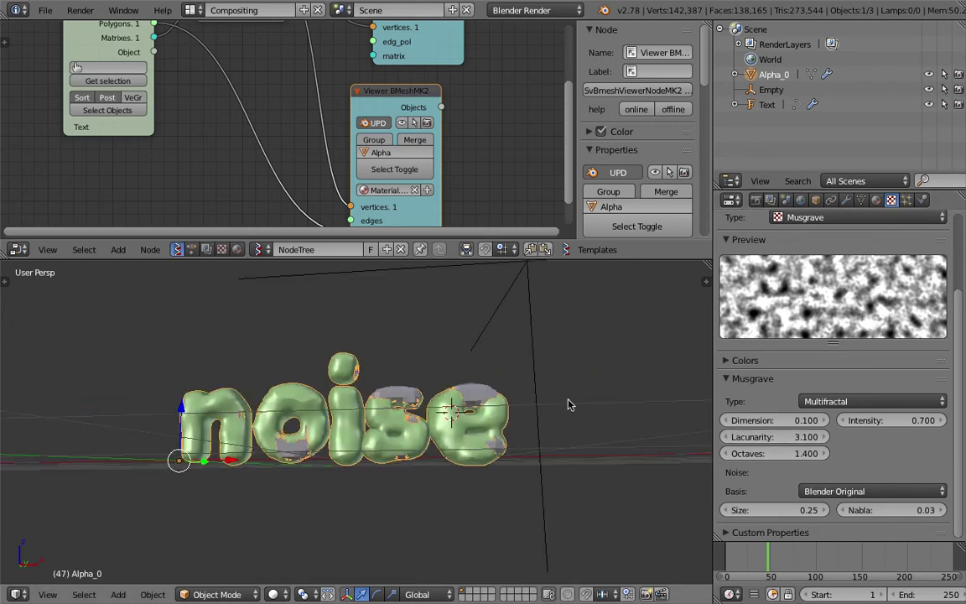
Scale the empty down to change the displacement pattern on Alpha_0, and save the file.
{"action": "right_click", "coordinate": [538, 379]}
{"action": "scroll", "coordinate": [566, 391], "scroll_direction": "down", "scroll_amount": 1}
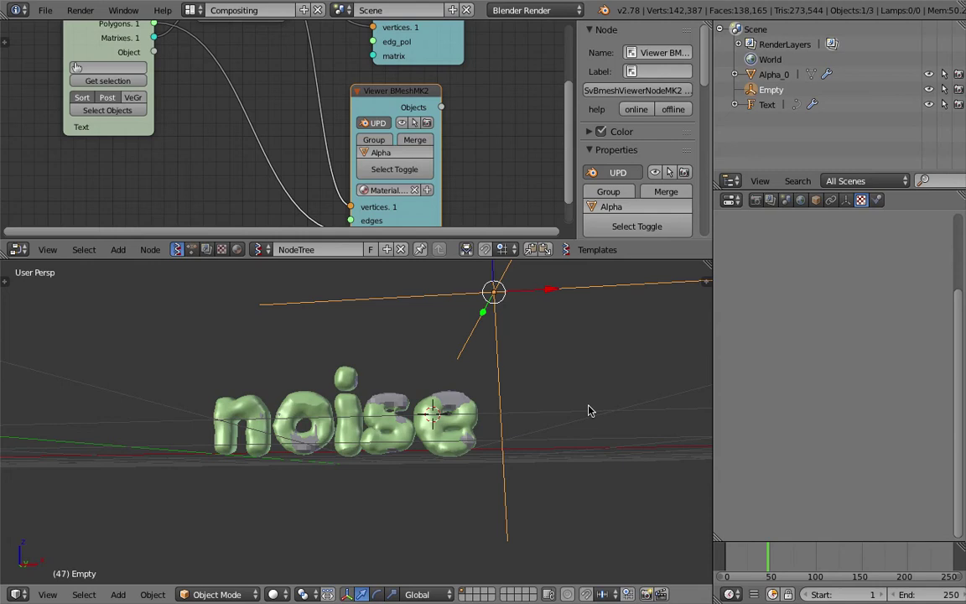
{"action": "key", "text": "s"}
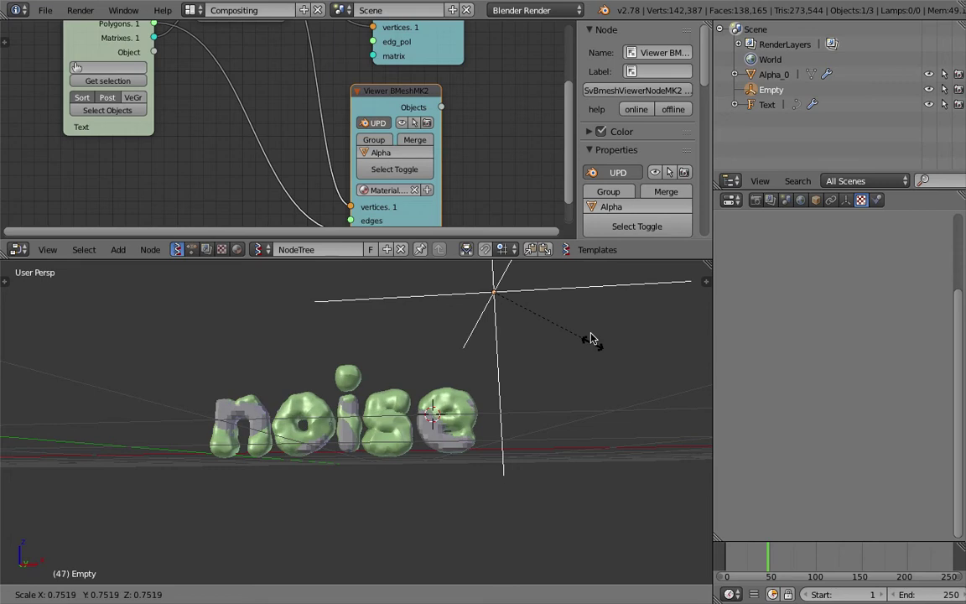
{"action": "left_click", "coordinate": [511, 423]}
{"action": "scroll", "coordinate": [513, 424], "scroll_direction": "up", "scroll_amount": 7}
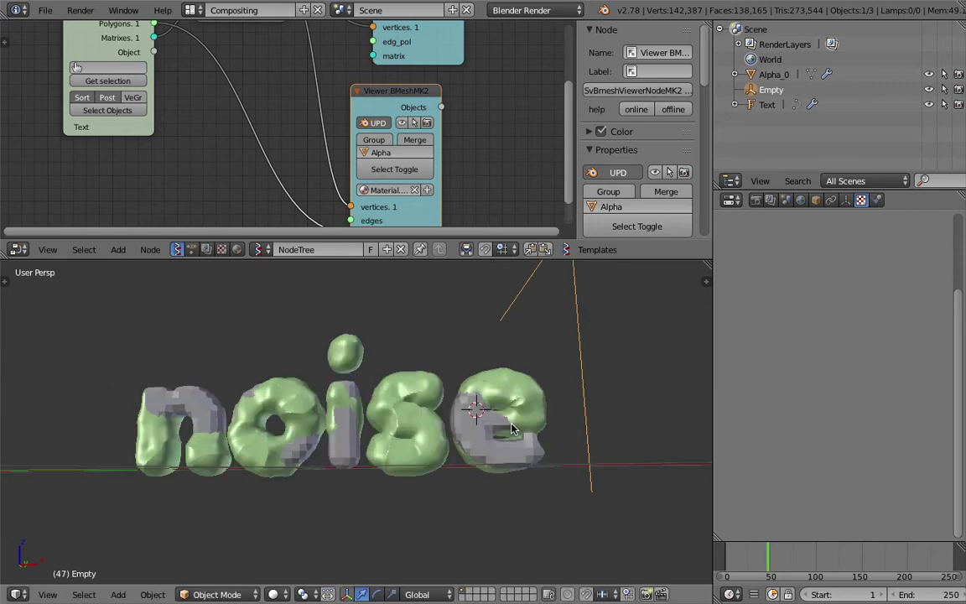
{"action": "mouse_move", "coordinate": [515, 422]}
{"action": "middle_mouse_down"}
{"action": "mouse_move", "coordinate": [550, 430]}
{"action": "mouse_move", "coordinate": [512, 437]}
{"action": "middle_mouse_up"}
{"action": "scroll", "coordinate": [512, 436], "scroll_direction": "down", "scroll_amount": 3}
{"action": "key", "text": "ctrl+s"}
{"action": "left_click", "coordinate": [513, 439]}
Try Cell Noise as the noise basis of Alpha_0's Musgrave texture and set it to Improved Perlin.
{"action": "right_click", "coordinate": [615, 424]}
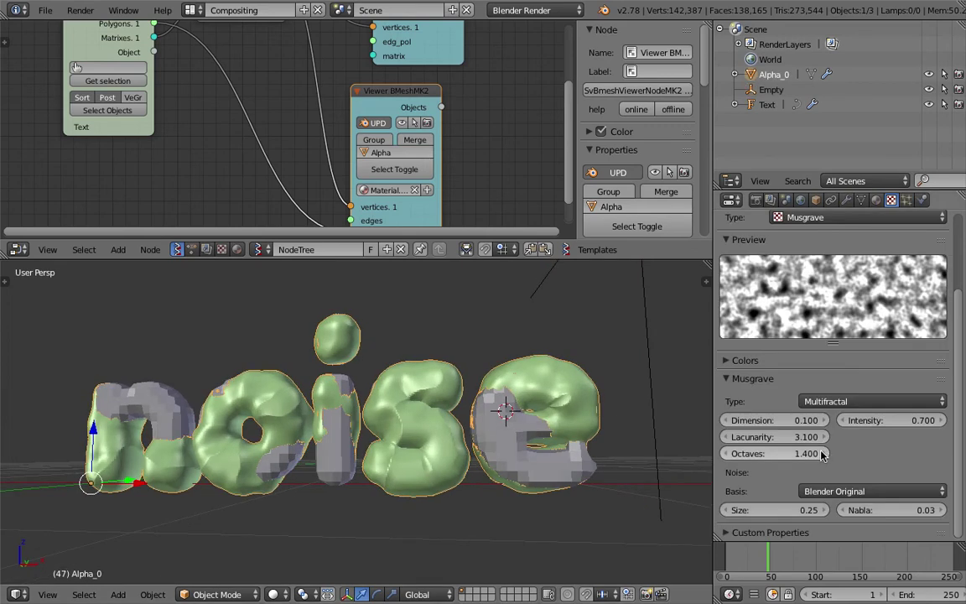
{"action": "left_click", "coordinate": [813, 492]}
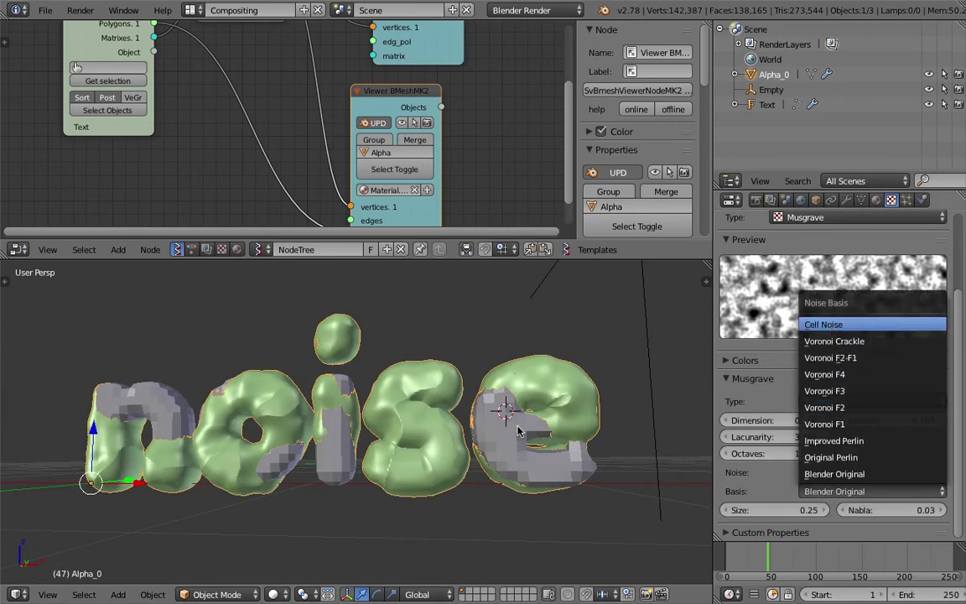
{"action": "left_click", "coordinate": [830, 326]}
{"action": "left_click", "coordinate": [854, 493]}
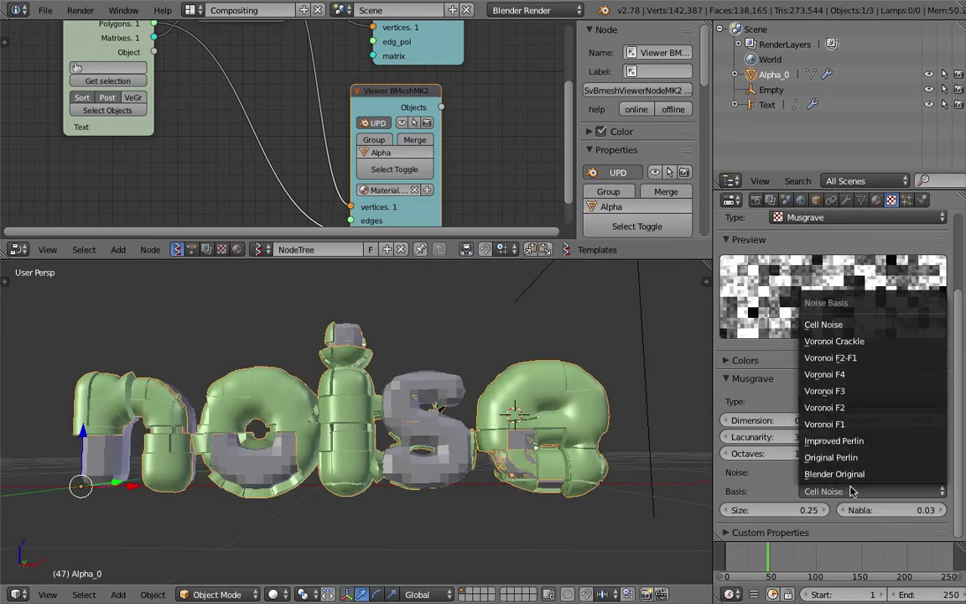
{"action": "left_click", "coordinate": [866, 444]}
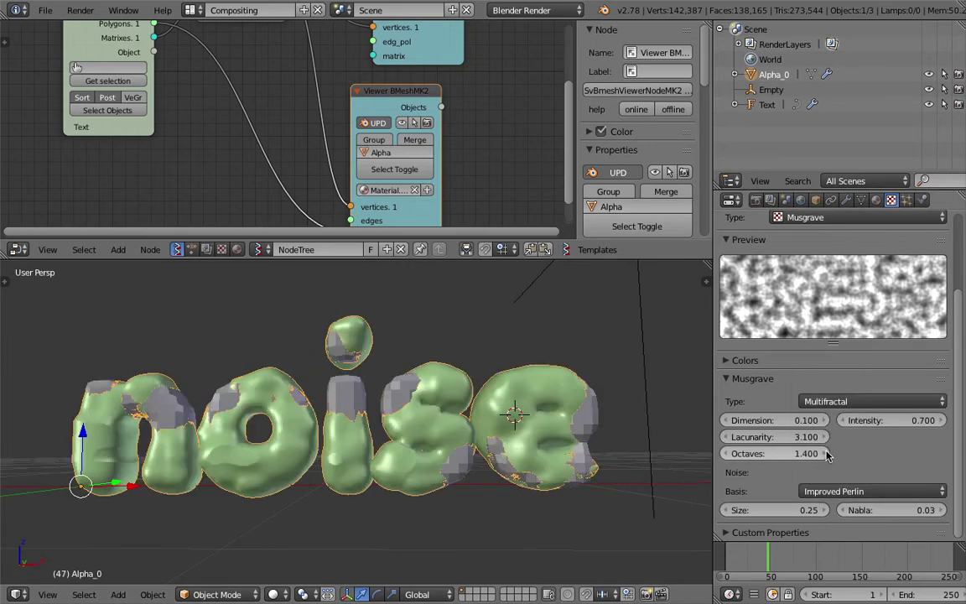
Try Musgrave noise sizes of 1, 0.2 and 0.01 on Alpha_0's displacement texture.
{"action": "left_click", "coordinate": [767, 508]}
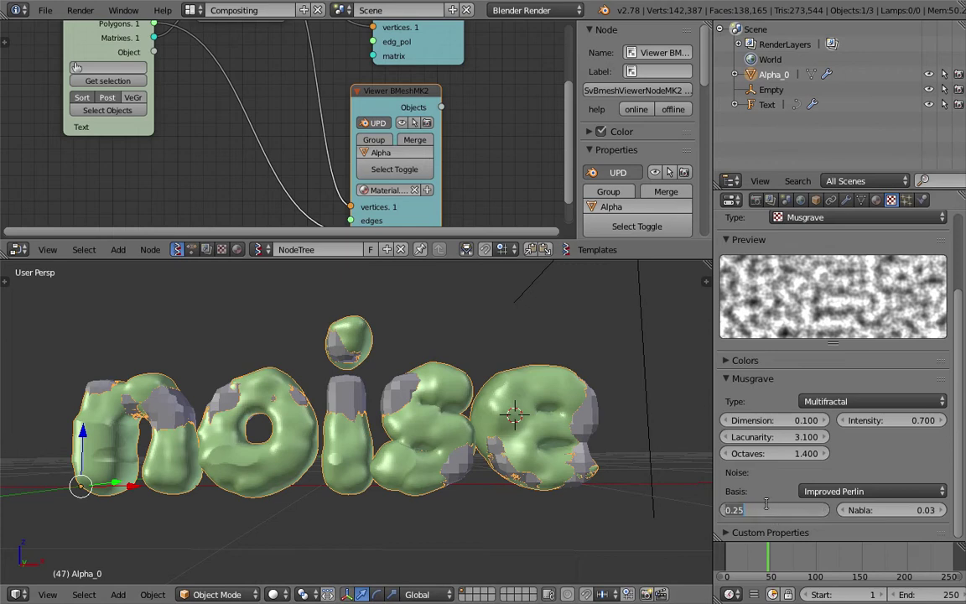
{"action": "type", "text": "1"}
{"action": "key", "text": "Return"}
{"action": "left_click", "coordinate": [771, 510]}
{"action": "type", "text": "1.0"}
{"action": "type", "text": ".2"}
{"action": "key", "text": "Return"}
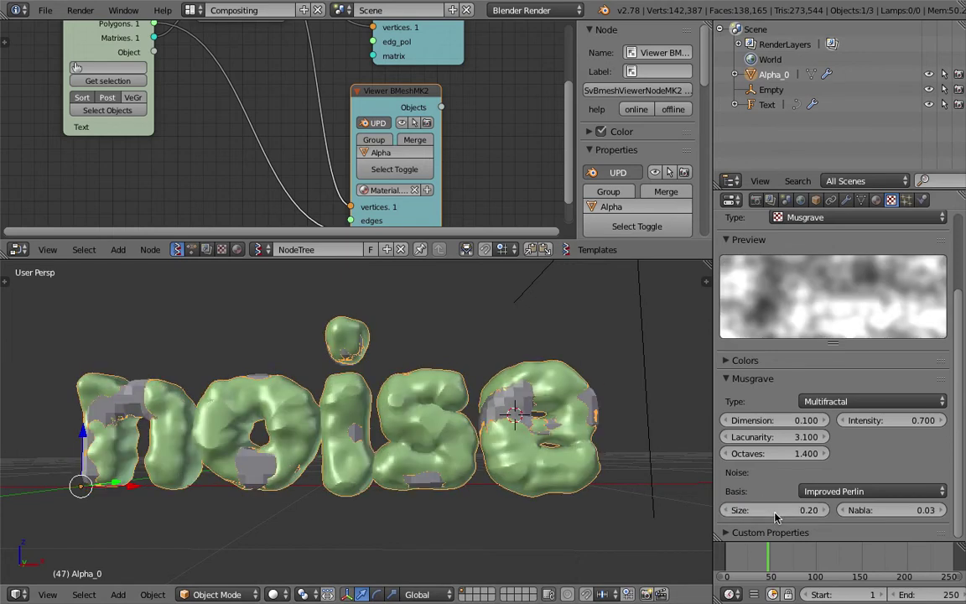
{"action": "left_click", "coordinate": [774, 512]}
{"action": "type", "text": "0.01"}
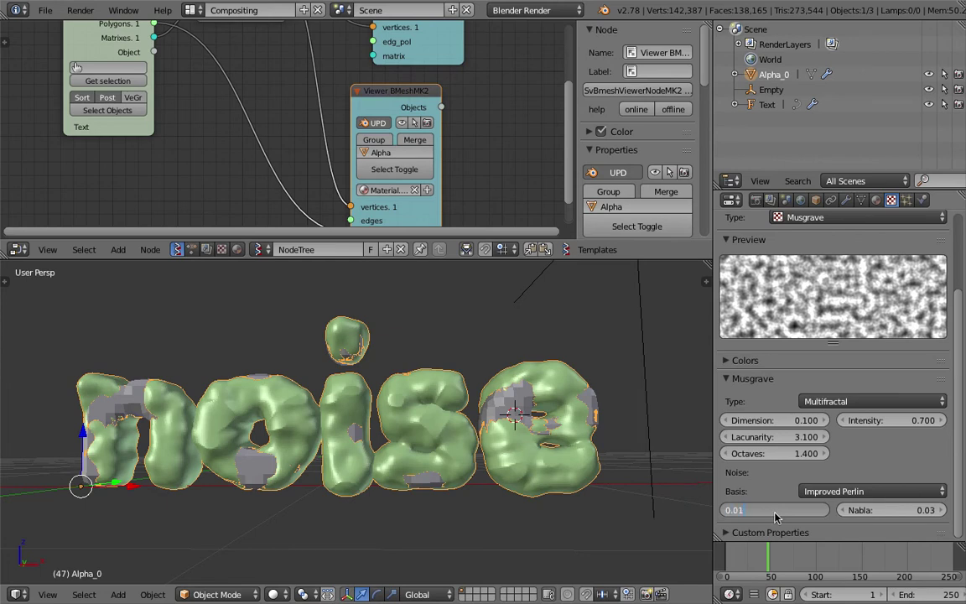
{"action": "key", "text": "Return"}
Try Musgrave noise sizes of 0.03 and 0.05 and set the size to 0.07.
{"action": "left_click", "coordinate": [764, 509]}
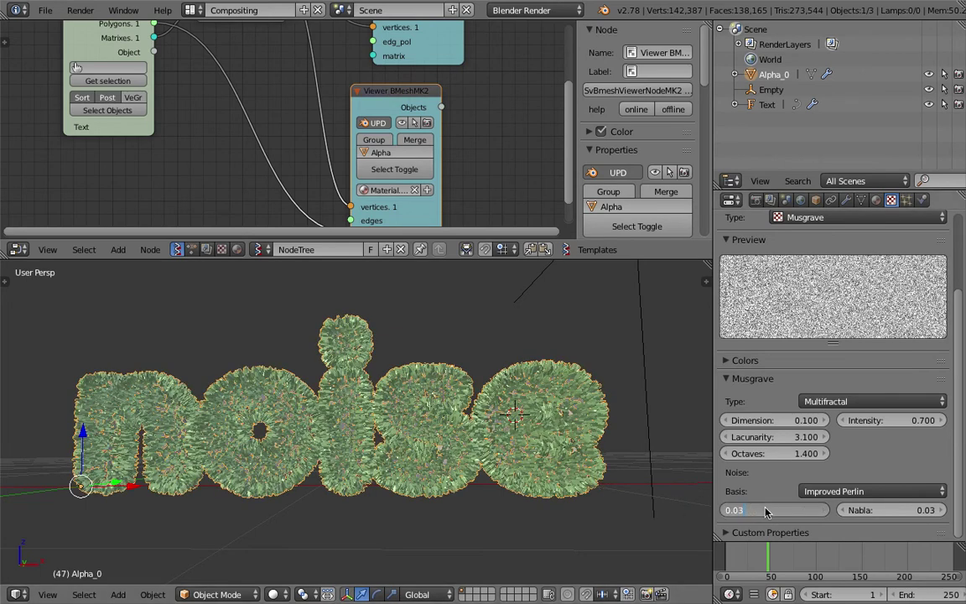
{"action": "type", "text": "0.03"}
{"action": "key", "text": "Return"}
{"action": "left_click", "coordinate": [764, 509]}
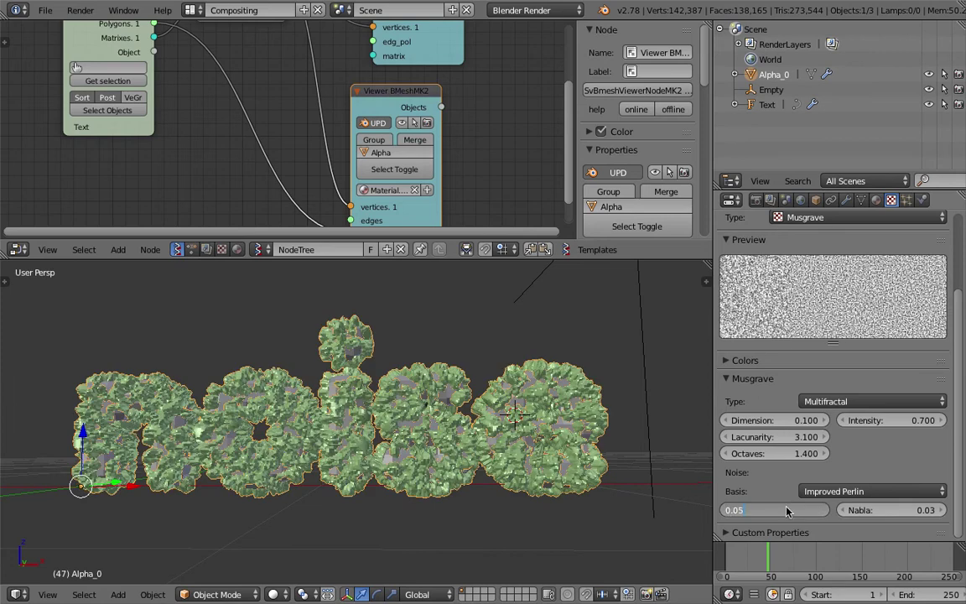
{"action": "type", "text": "0.05"}
{"action": "key", "text": "Return"}
{"action": "left_click", "coordinate": [796, 509]}
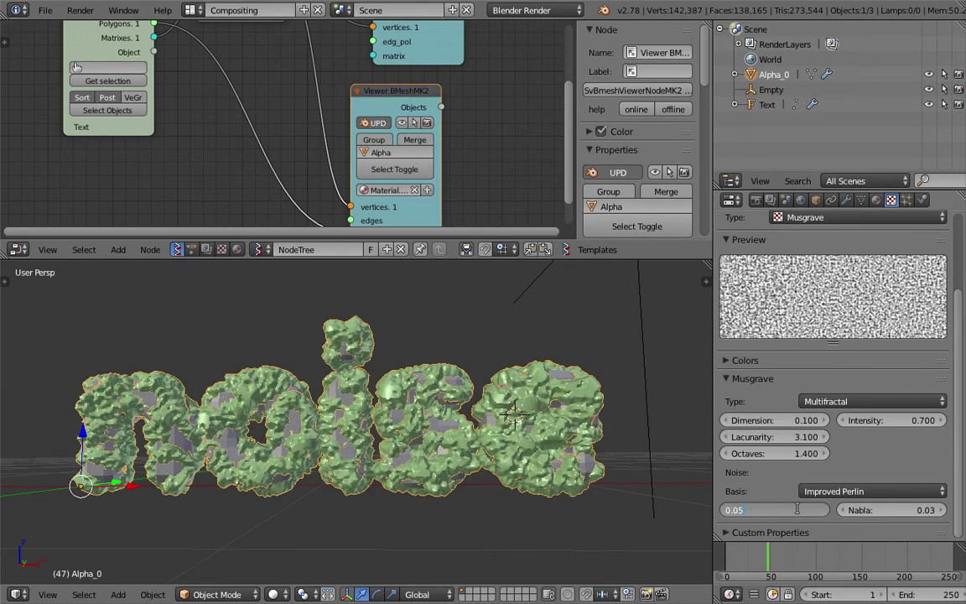
{"action": "type", "text": "0.07"}
{"action": "key", "text": "Return"}
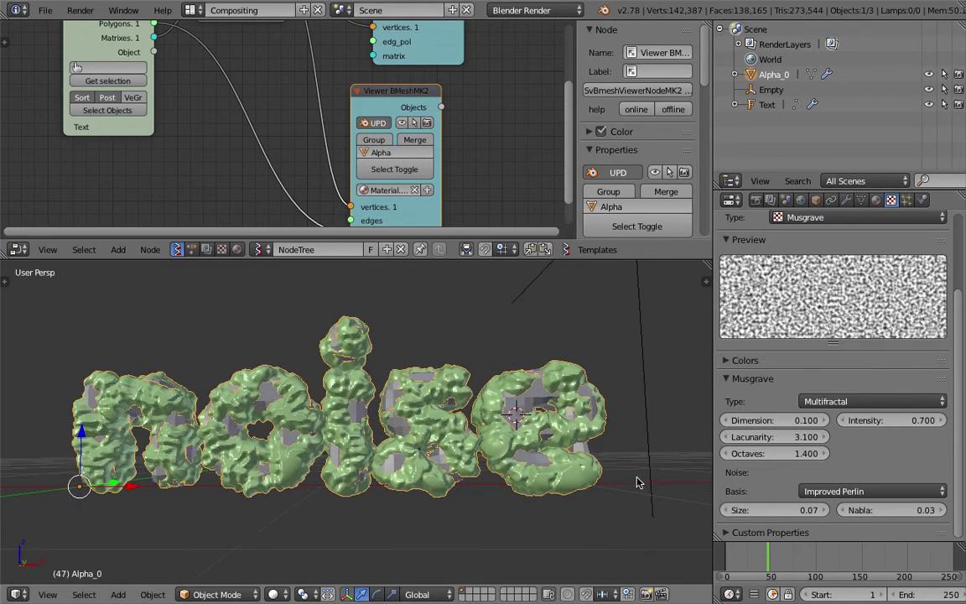
Move the empty to shift the fine noise displacement across Alpha_0's letters.
{"action": "right_click", "coordinate": [648, 436]}
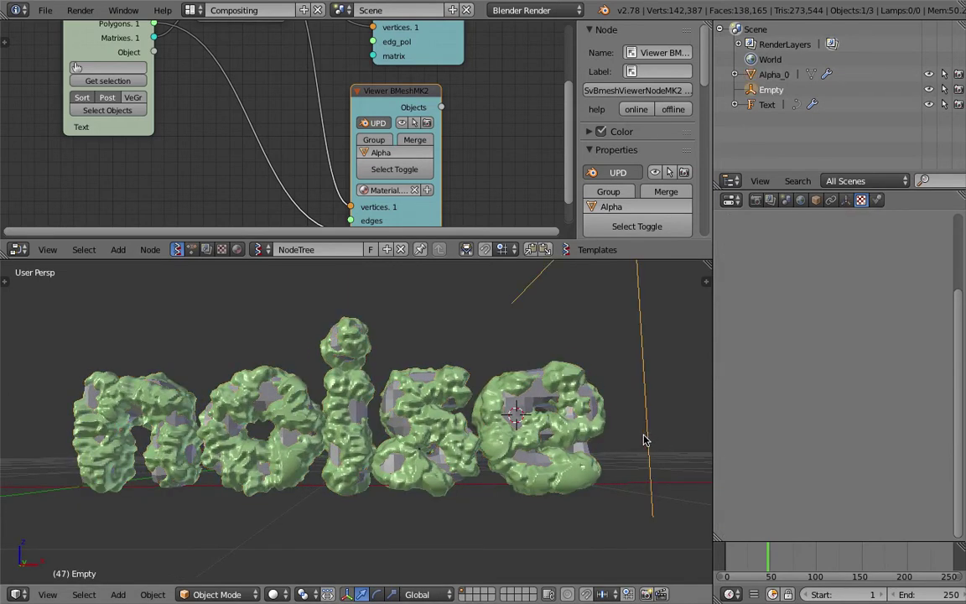
{"action": "key", "text": "g"}
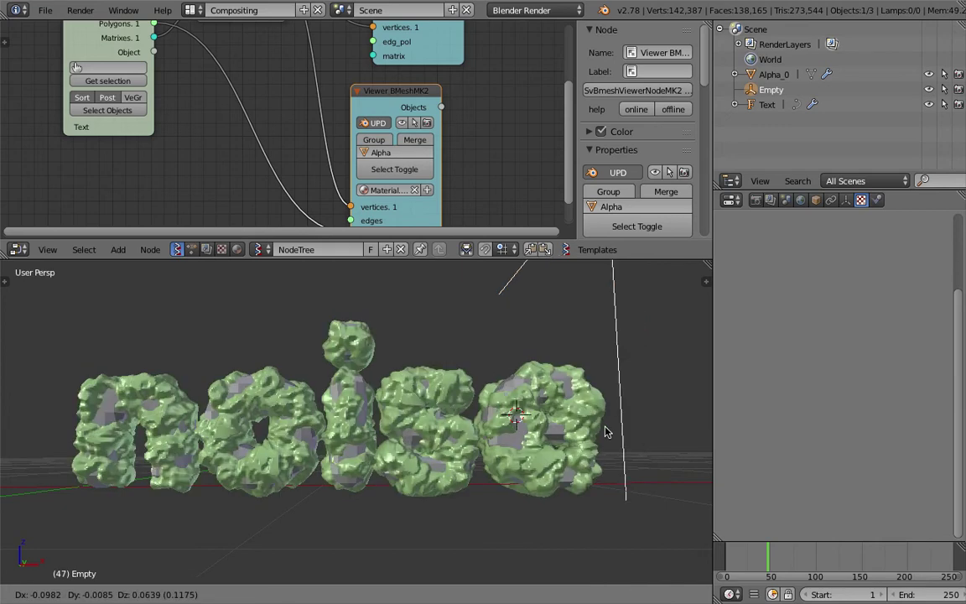
{"action": "left_click", "coordinate": [536, 441]}
{"action": "middle_click_drag", "start_coordinate": [457, 415], "coordinate": [514, 436]}
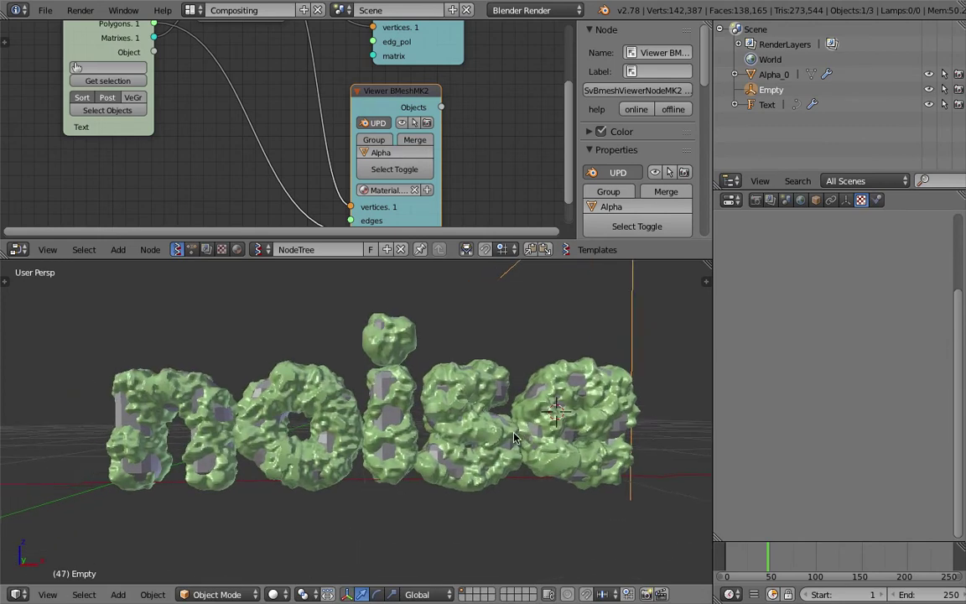
Replace the wording of the original Text object with "sverchok" and return to Object Mode.
{"action": "right_click", "coordinate": [388, 417]}
{"action": "key", "text": "Tab"}
{"action": "left_click", "coordinate": [615, 363]}
{"action": "key", "text": "Left"}
{"action": "key", "text": "Left"}
{"action": "key", "text": "Left"}
{"action": "key", "text": "Left"}
{"action": "key", "text": "Left"}
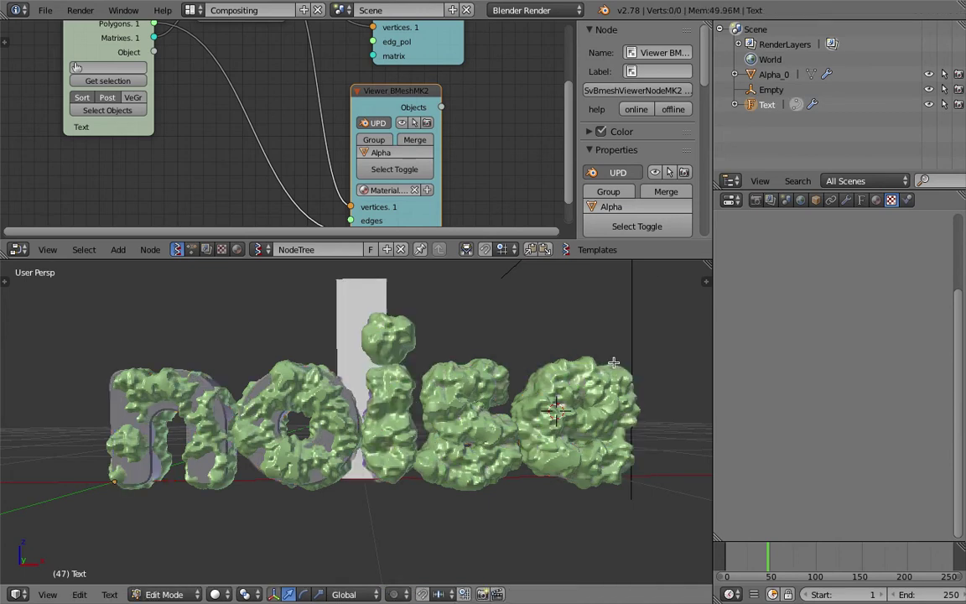
{"action": "type", "text": "so"}
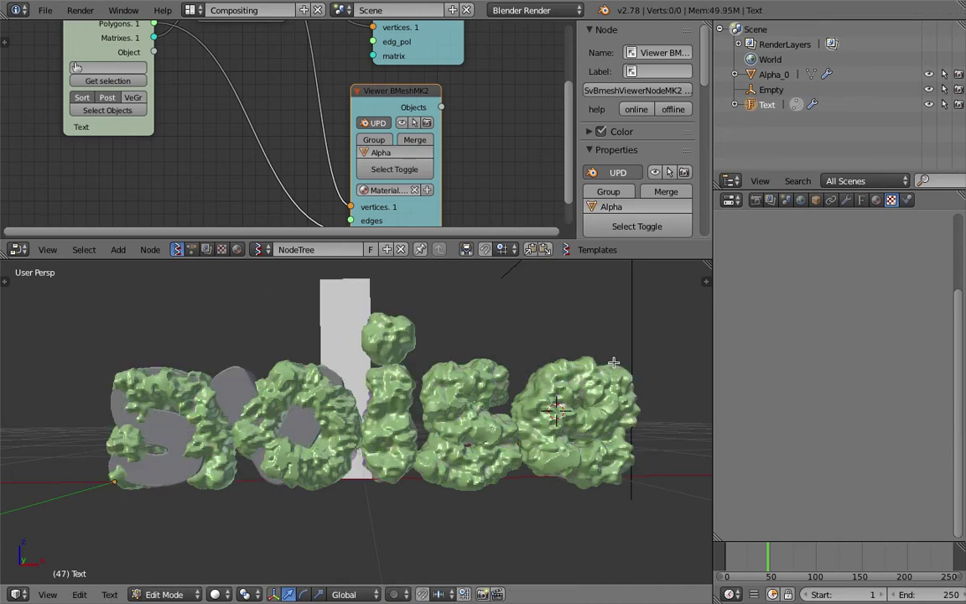
{"action": "type", "text": "me"}
{"action": "key", "text": "Tab"}
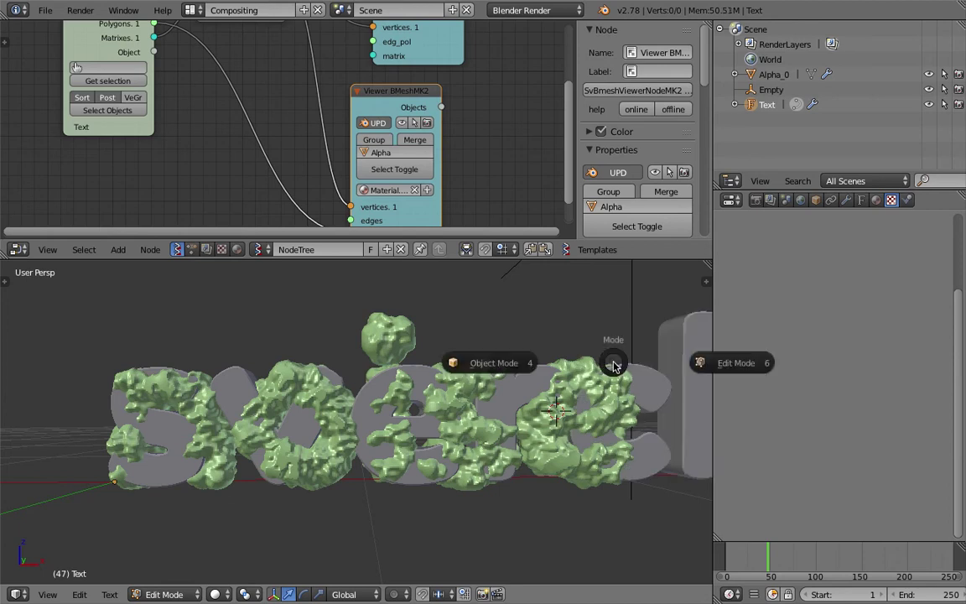
{"action": "left_click", "coordinate": [515, 361]}
Move the timeline to frame 35 to regenerate the displaced mesh from the new text.
{"action": "scroll", "coordinate": [513, 364], "scroll_direction": "down", "scroll_amount": 2}
{"action": "middle_click_drag", "start_coordinate": [514, 365], "coordinate": [329, 370], "text": "shift"}
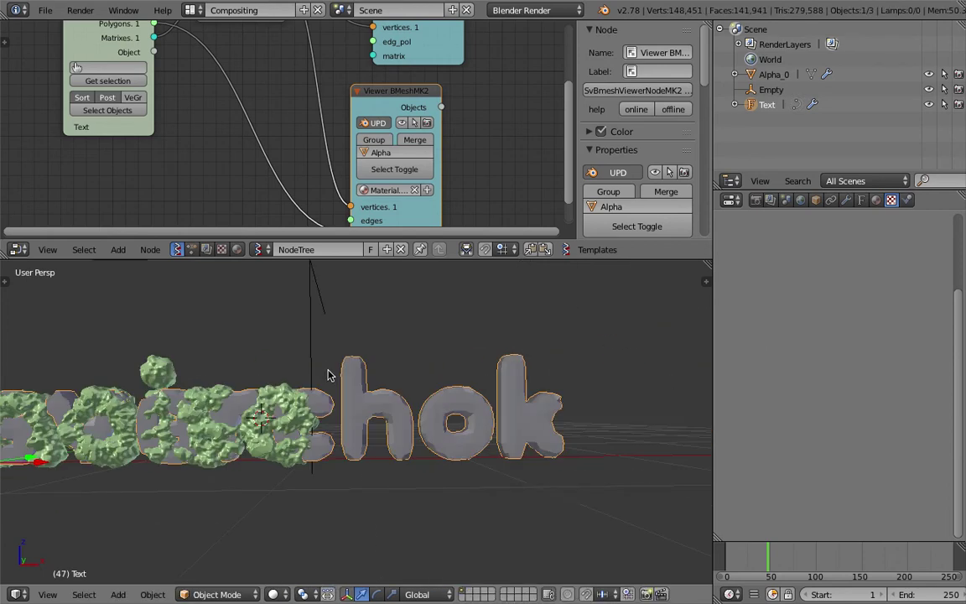
{"action": "left_click", "coordinate": [757, 561]}
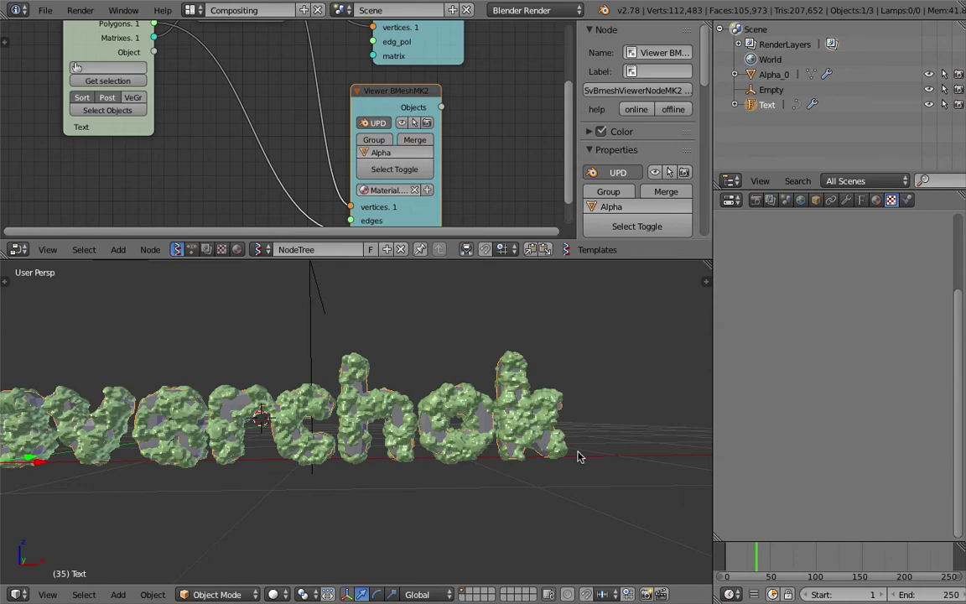
Replace the wording of the Text object with "bs" and return to Object Mode.
{"action": "middle_click_drag", "start_coordinate": [508, 444], "coordinate": [548, 433], "text": "shift"}
{"action": "key", "text": "Tab"}
{"action": "left_click", "coordinate": [587, 421]}
{"action": "key", "text": "Left"}
{"action": "key", "text": "Left"}
{"action": "key", "text": "Left"}
{"action": "key", "text": "Left"}
{"action": "key", "text": "Left"}
{"action": "key", "text": "Left"}
{"action": "key", "text": "Left"}
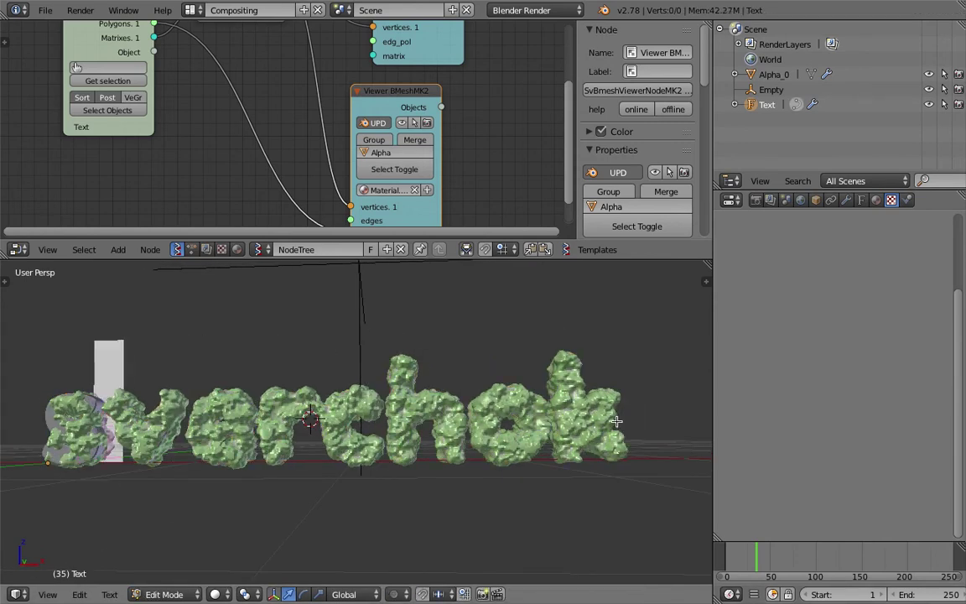
{"action": "key", "text": "Left"}
{"action": "type", "text": "blend"}
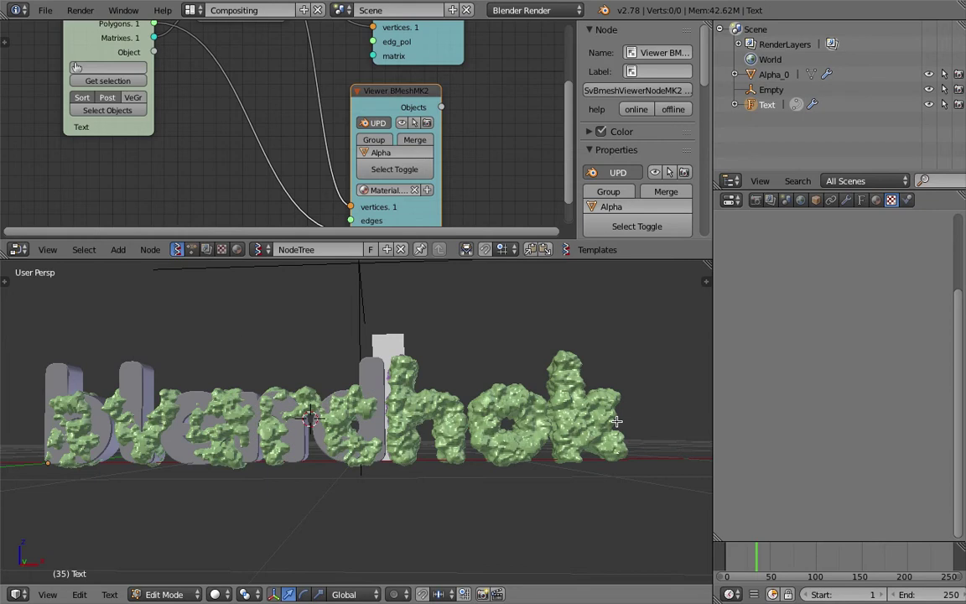
{"action": "key", "text": "BackSpace"}
{"action": "key", "text": "BackSpace"}
{"action": "key", "text": "BackSpace"}
{"action": "key", "text": "Tab"}
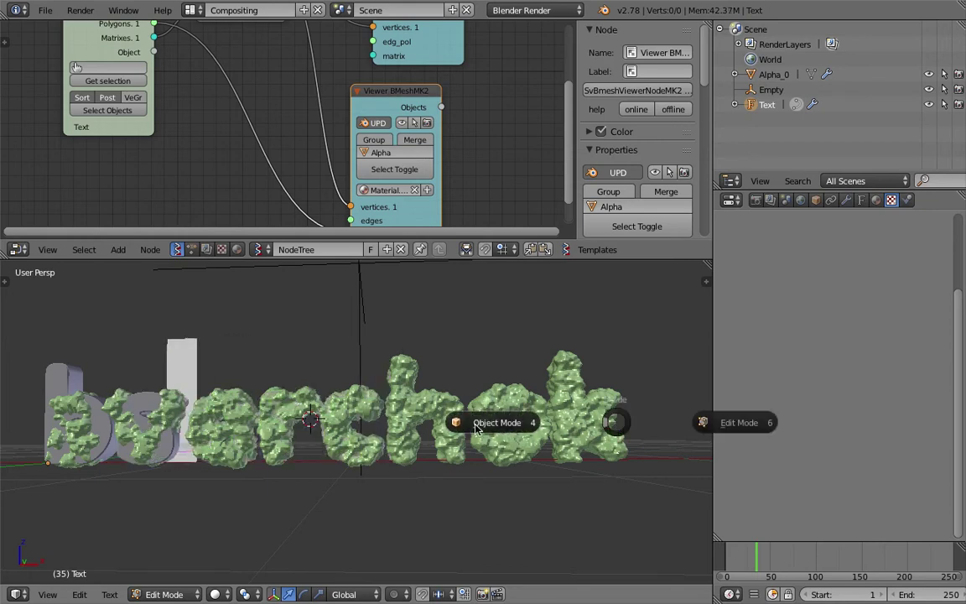
{"action": "left_click", "coordinate": [476, 427]}
Scale up the Text object and move the timeline to frame 69 to regenerate the displaced mesh.
{"action": "scroll", "coordinate": [476, 427], "scroll_direction": "up", "scroll_amount": 3}
{"action": "key", "text": "s"}
{"action": "left_click", "coordinate": [795, 526]}
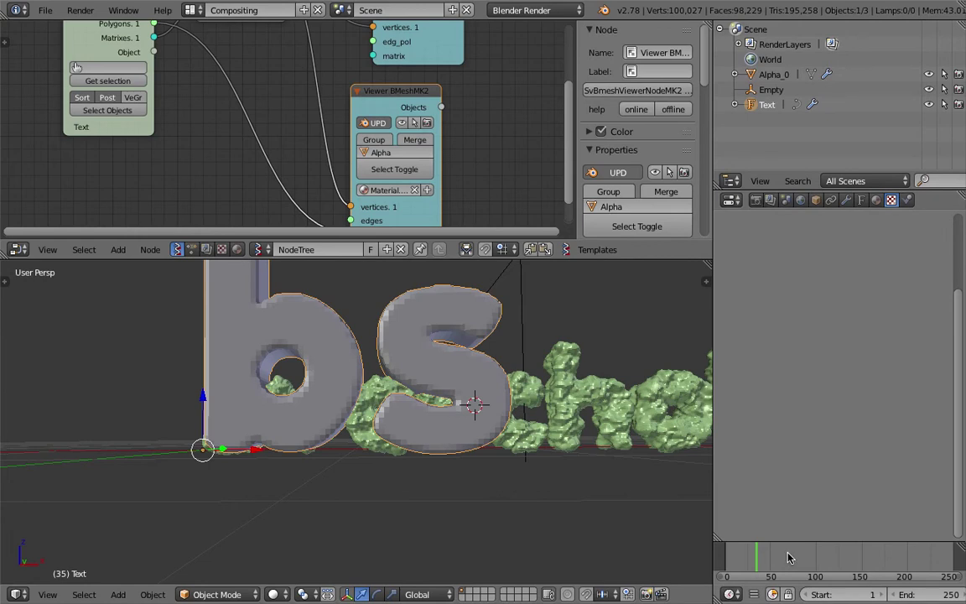
{"action": "left_click", "coordinate": [788, 557]}
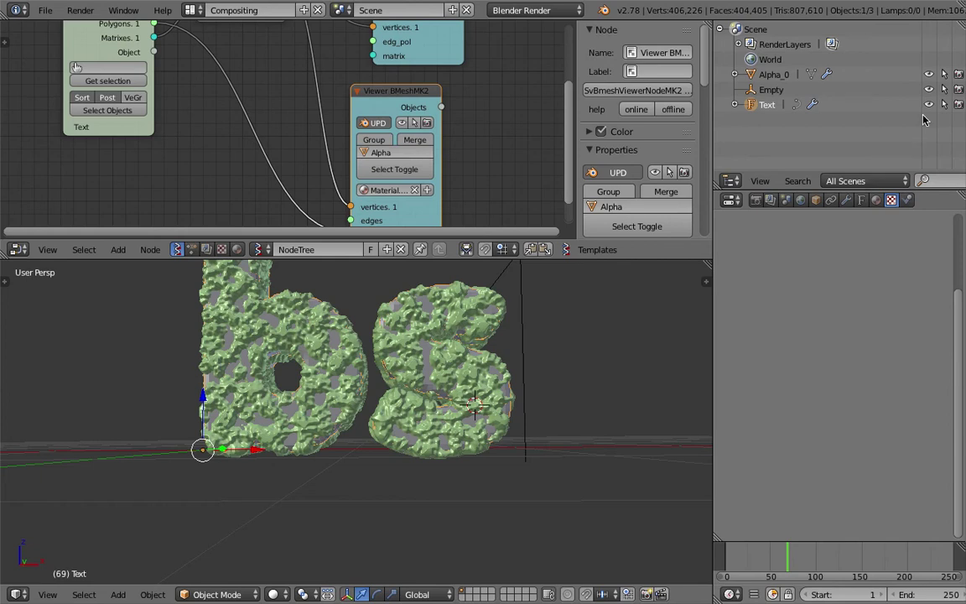
Hide the original Text object and enlarge the 3D view over the displaced "bs" mesh.
{"action": "left_click", "coordinate": [928, 106]}
{"action": "middle_click_drag", "start_coordinate": [536, 394], "coordinate": [511, 352]}
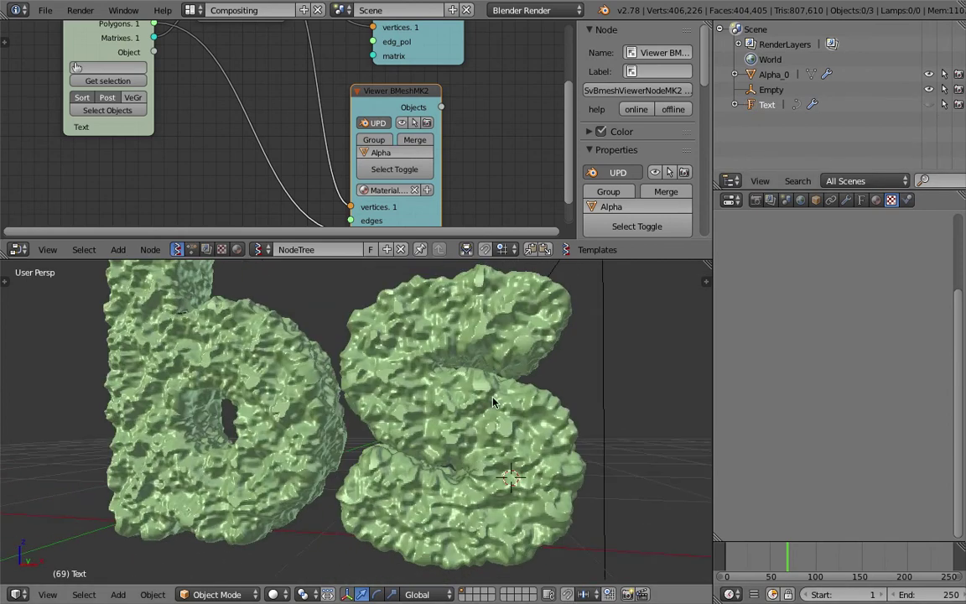
{"action": "left_click_drag", "start_coordinate": [564, 259], "coordinate": [564, 215]}
{"action": "scroll", "coordinate": [532, 367], "scroll_direction": "down", "scroll_amount": 3}
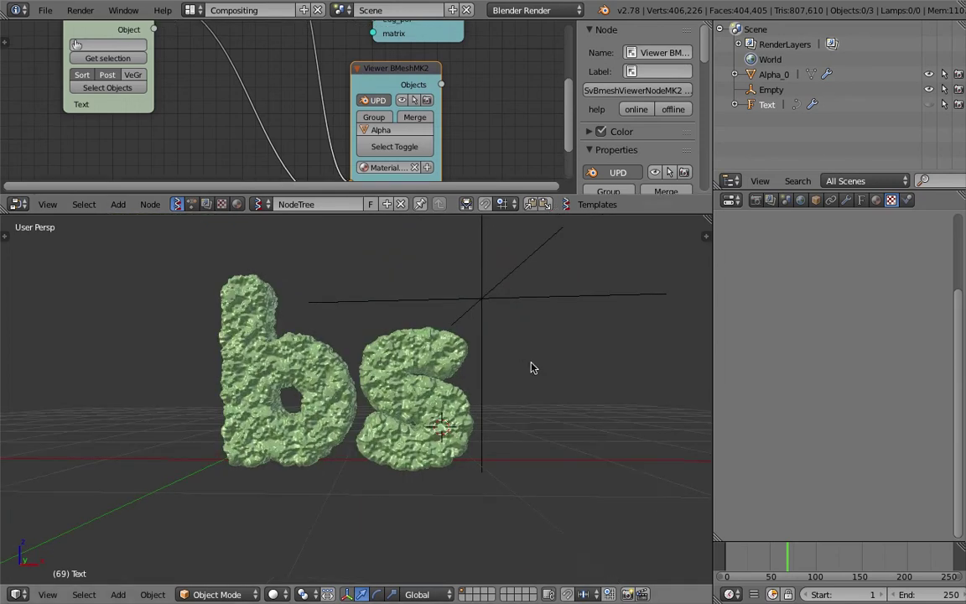
{"action": "scroll", "coordinate": [503, 371], "scroll_direction": "up", "scroll_amount": 2}
Select the Alpha_0 mesh and set its Musgrave texture's octaves to 3.
{"action": "right_click", "coordinate": [554, 334]}
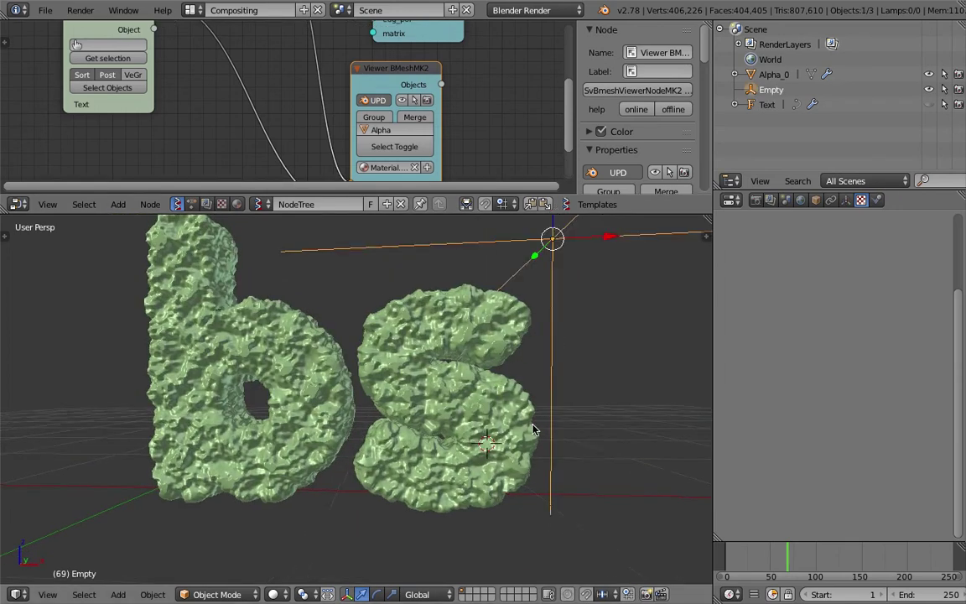
{"action": "scroll", "coordinate": [530, 427], "scroll_direction": "up", "scroll_amount": 3}
{"action": "scroll", "coordinate": [531, 426], "scroll_direction": "down", "scroll_amount": 3}
{"action": "right_click", "coordinate": [501, 416]}
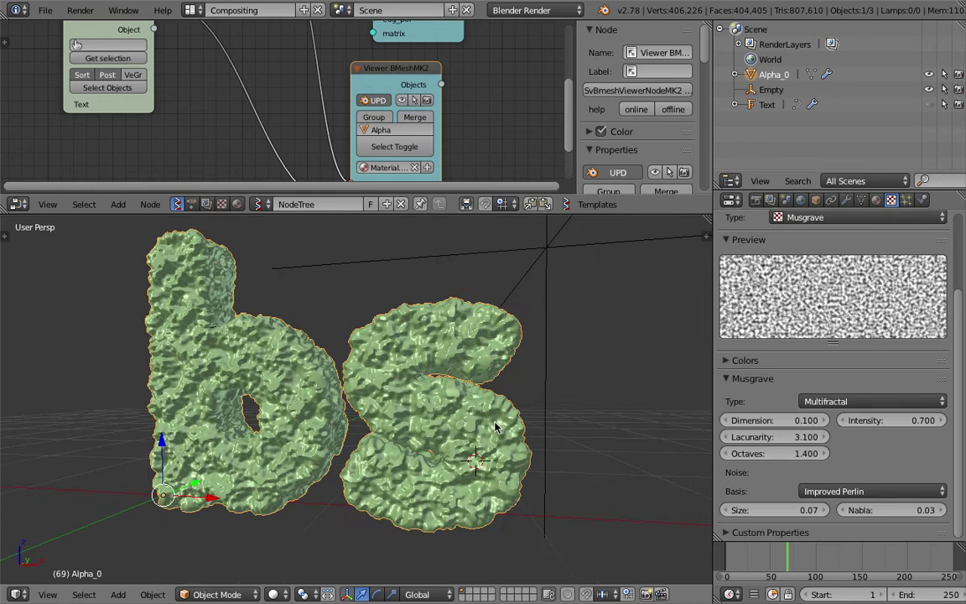
{"action": "left_click", "coordinate": [778, 453]}
{"action": "type", "text": "3"}
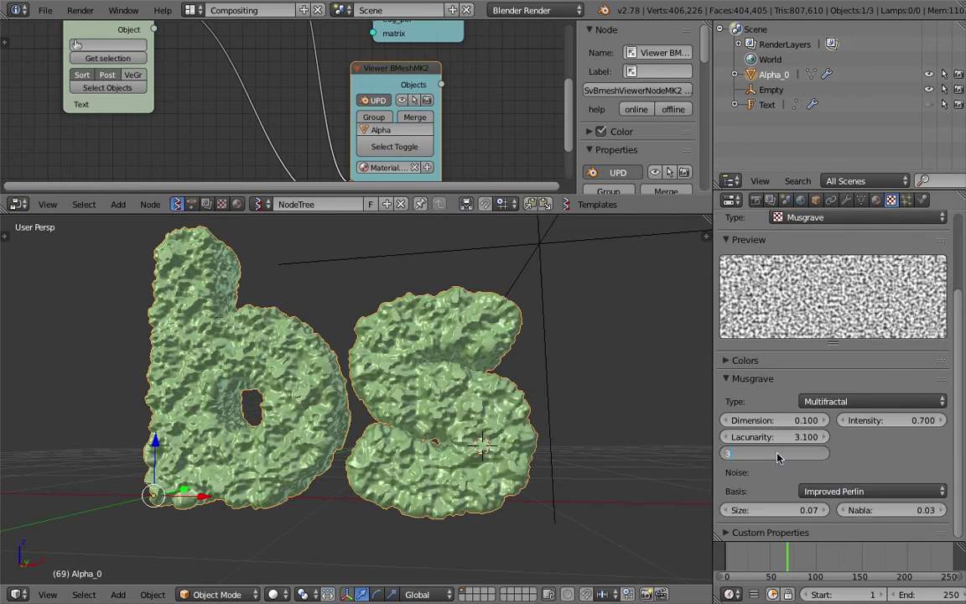
{"action": "key", "text": "Return"}
Set the Musgrave noise size to 0.25.
{"action": "left_click", "coordinate": [787, 511]}
{"action": "type", "text": "0.0"}
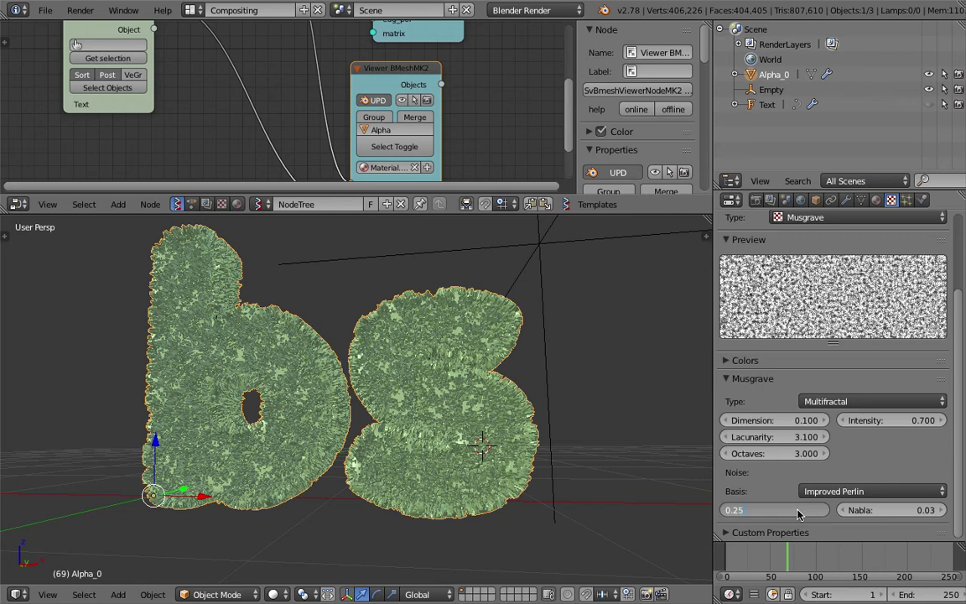
{"action": "type", "text": "5"}
{"action": "key", "text": "Return"}
{"action": "middle_click_drag", "start_coordinate": [595, 435], "coordinate": [451, 406]}
Try the RGB to XYZ and Custom Normal directions in Alpha_0's Displace modifier, ending with Normal.
{"action": "left_click", "coordinate": [846, 199]}
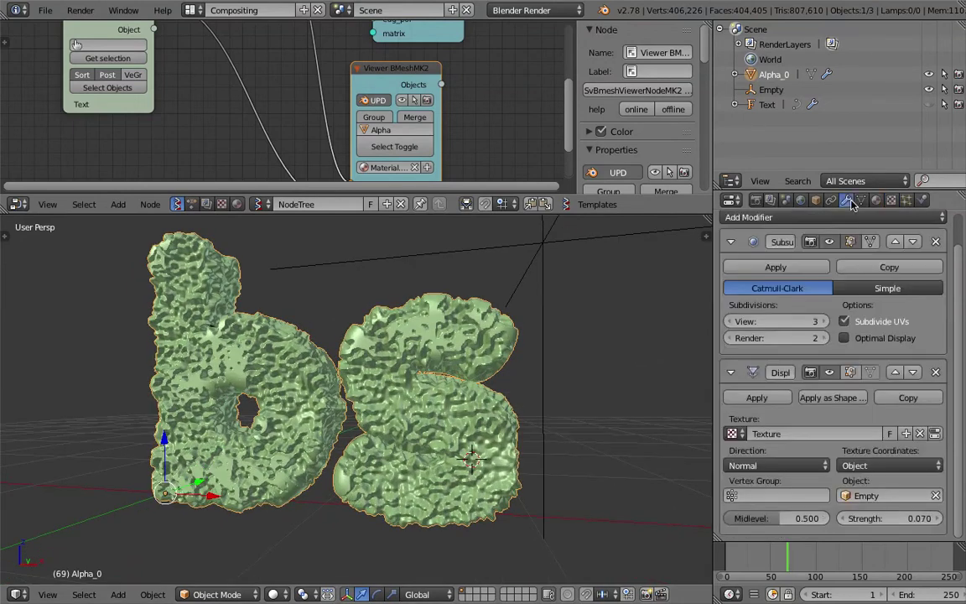
{"action": "left_click", "coordinate": [884, 519]}
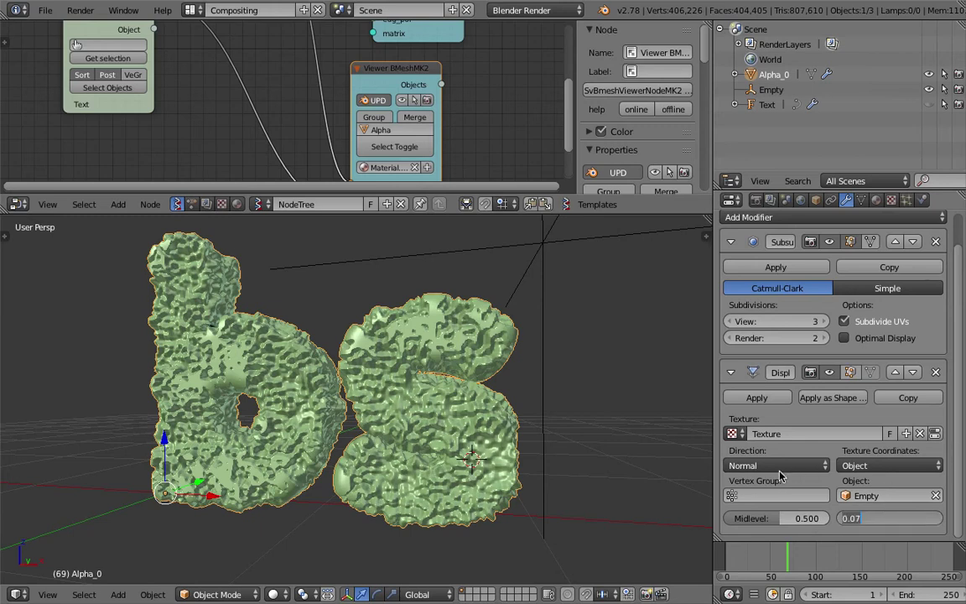
{"action": "left_click", "coordinate": [780, 468]}
{"action": "left_click", "coordinate": [788, 464]}
{"action": "left_click", "coordinate": [788, 464]}
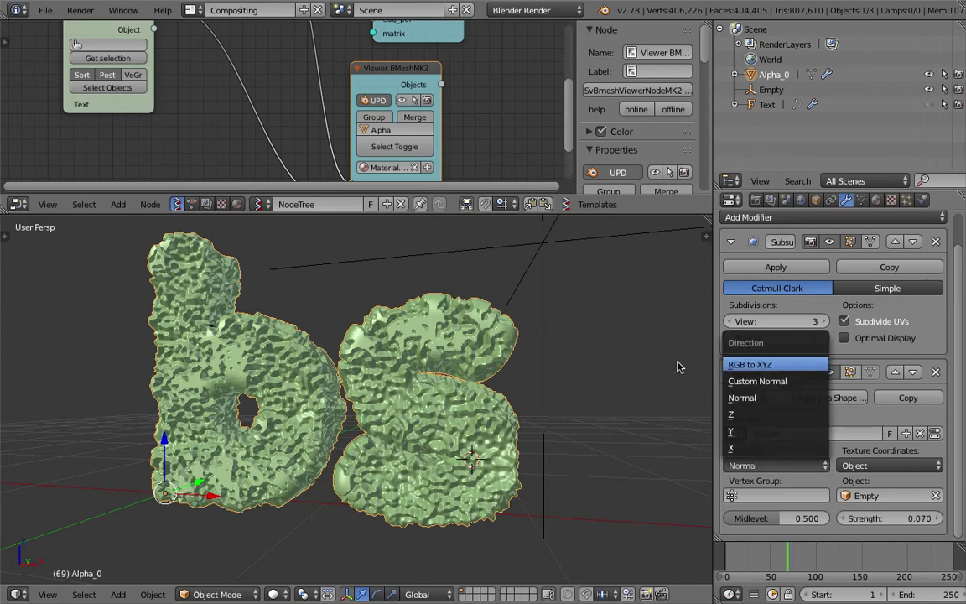
{"action": "key", "text": "Return"}
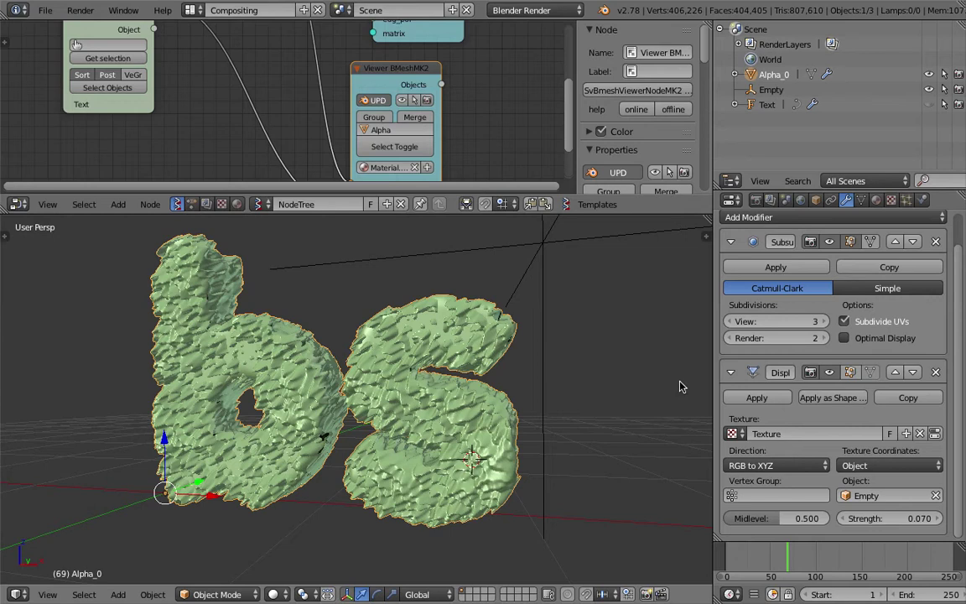
{"action": "left_click", "coordinate": [767, 465]}
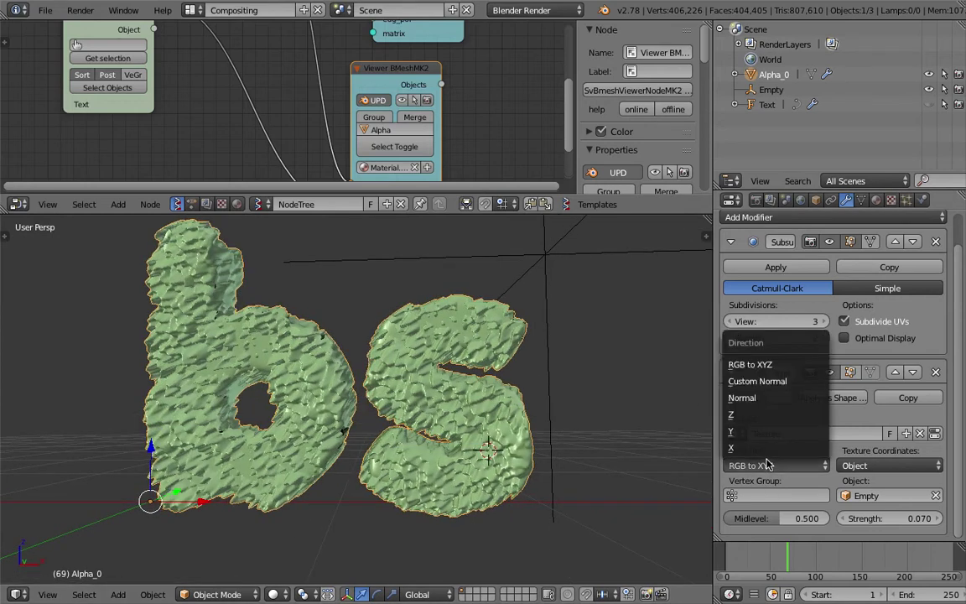
{"action": "left_click", "coordinate": [769, 387]}
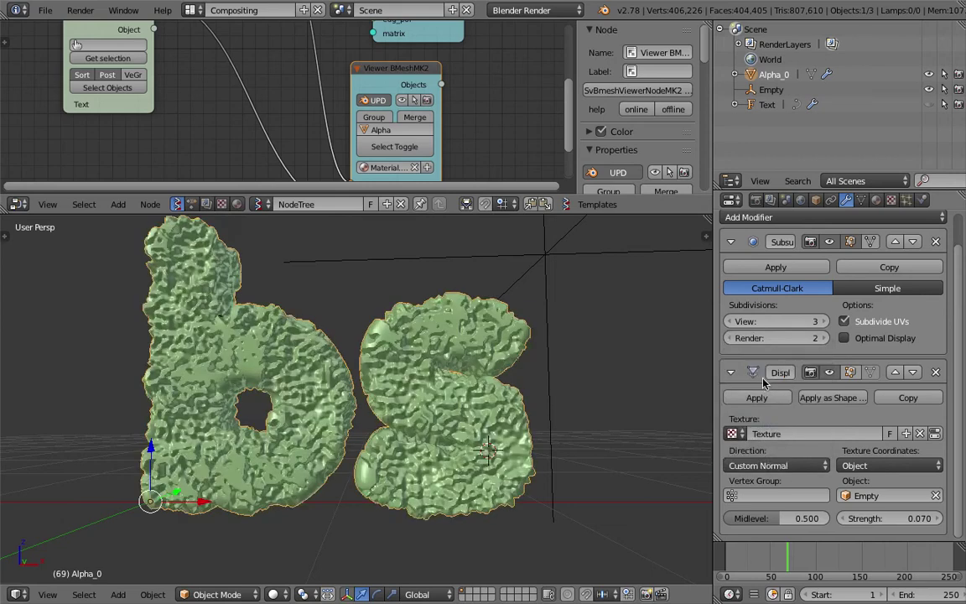
{"action": "left_click", "coordinate": [765, 464]}
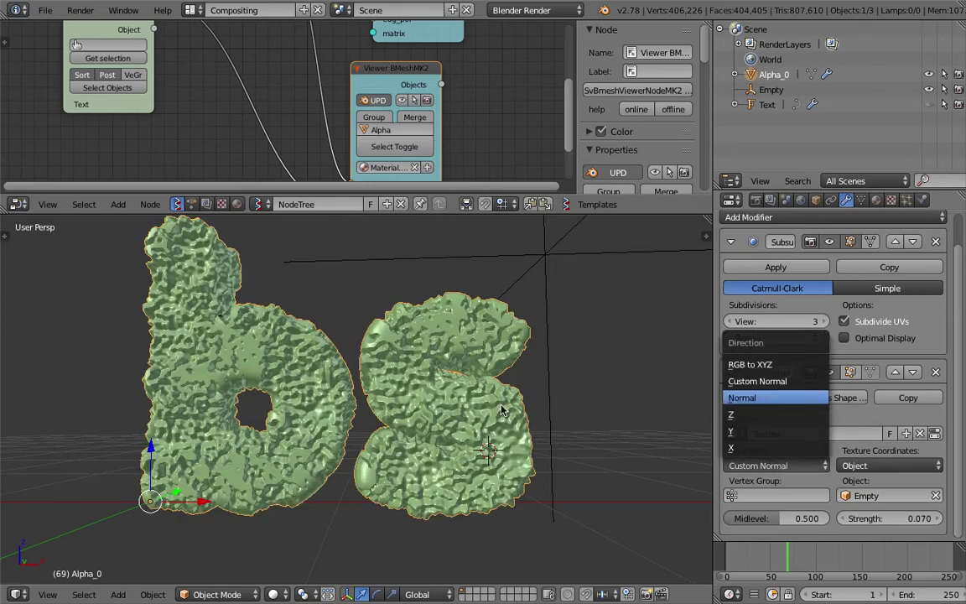
{"action": "key", "text": "Return"}
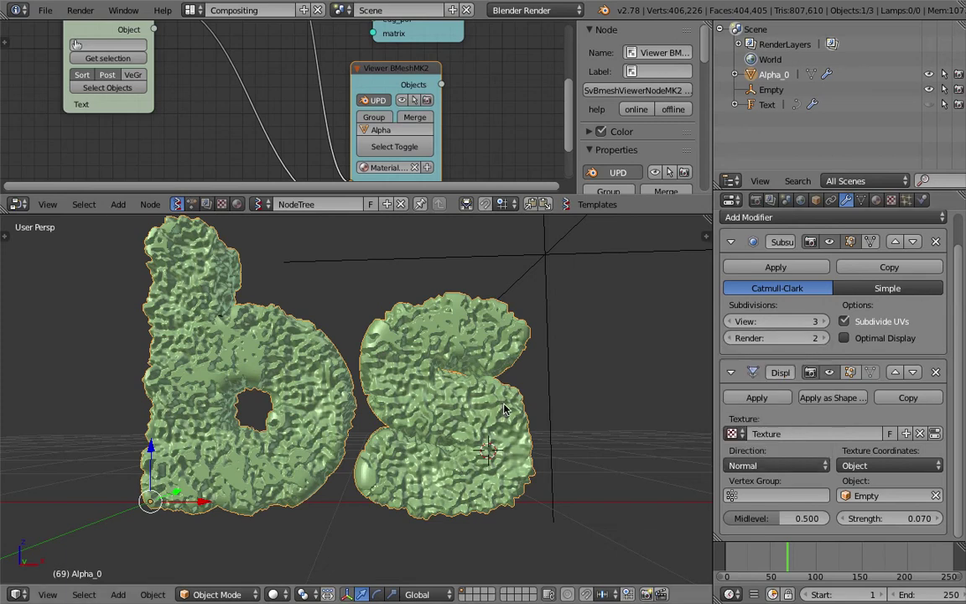
Save the file and lower the view subdivisions of Alpha_0's Subsurf modifier to 1.
{"action": "key", "text": "ctrl+s"}
{"action": "mouse_move", "coordinate": [501, 406]}
{"action": "middle_mouse_down"}
{"action": "mouse_move", "coordinate": [472, 395]}
{"action": "mouse_move", "coordinate": [472, 406]}
{"action": "mouse_move", "coordinate": [492, 393]}
{"action": "middle_mouse_up"}
{"action": "left_click", "coordinate": [472, 395]}
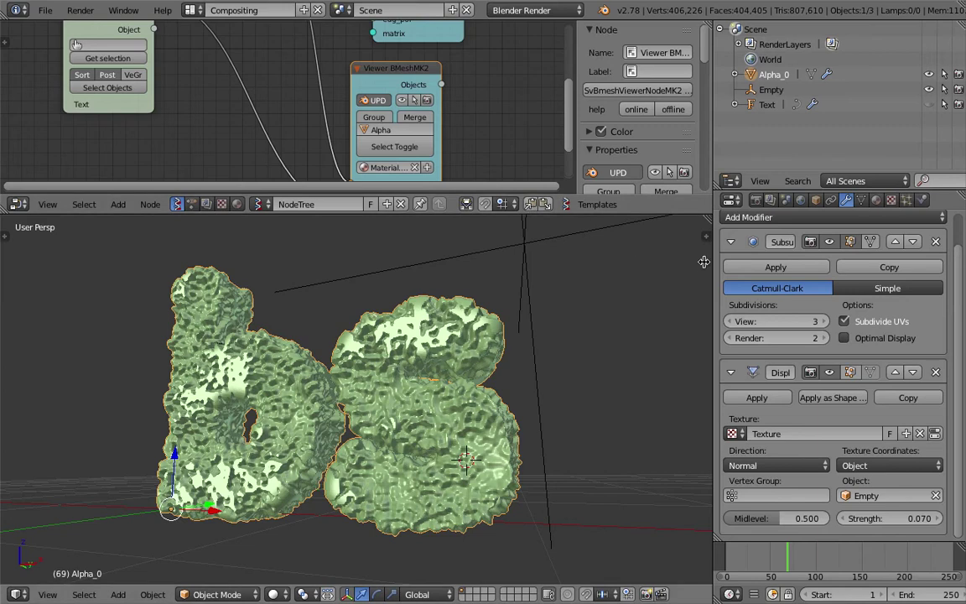
{"action": "left_click", "coordinate": [732, 321]}
{"action": "left_click", "coordinate": [731, 322]}
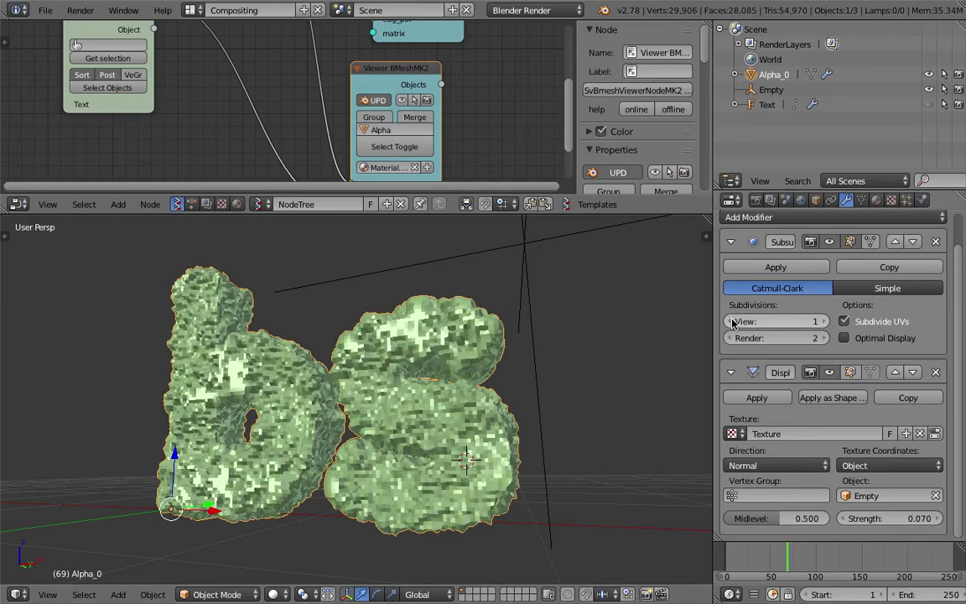
{"action": "middle_click_drag", "start_coordinate": [394, 335], "coordinate": [416, 347]}
{"action": "middle_click_drag", "start_coordinate": [549, 379], "coordinate": [557, 384]}
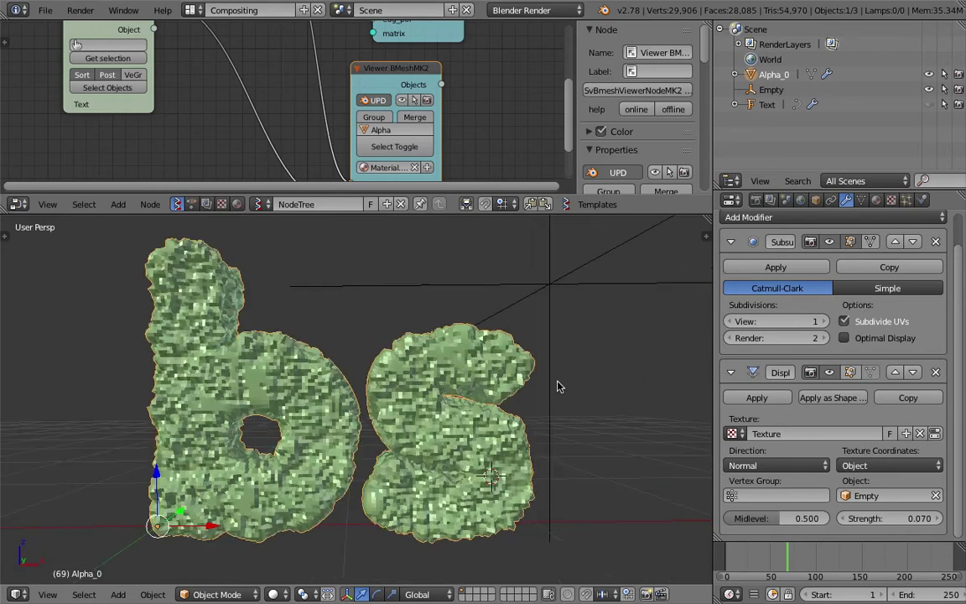
Move the empty to about X 1.91, Y -0.04, Z 1.72, scale it to about 2.25 and save the file.
{"action": "right_click", "coordinate": [549, 348]}
{"action": "scroll", "coordinate": [547, 348], "scroll_direction": "down", "scroll_amount": 3}
{"action": "key", "text": "g"}
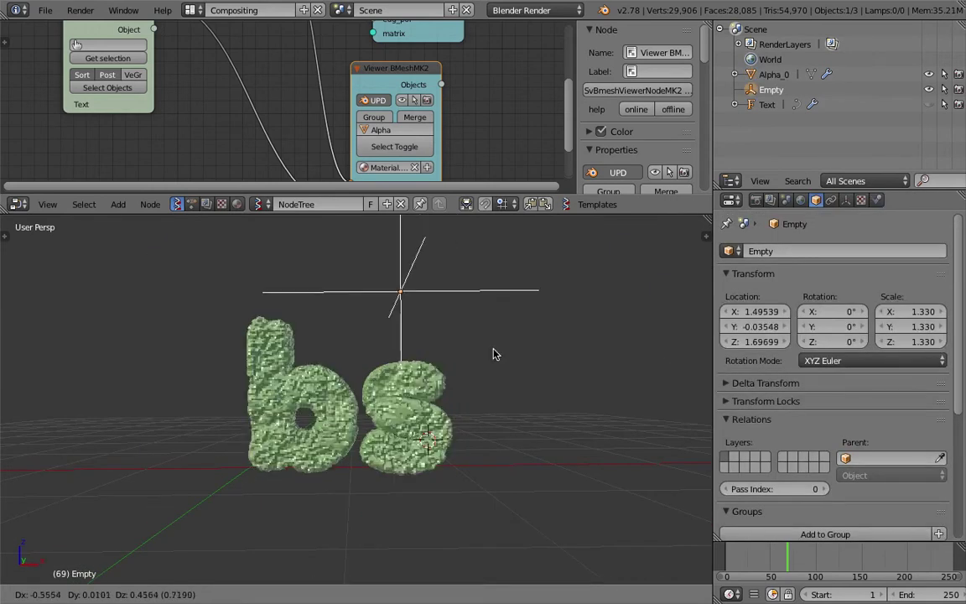
{"action": "left_click", "coordinate": [486, 297]}
{"action": "scroll", "coordinate": [493, 355], "scroll_direction": "up", "scroll_amount": 1}
{"action": "key", "text": "s"}
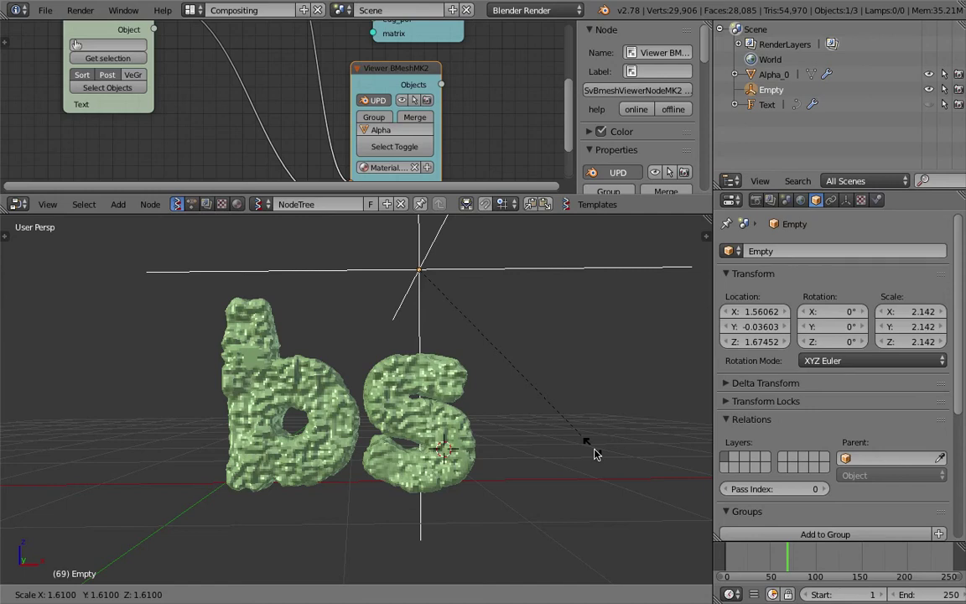
{"action": "left_click", "coordinate": [558, 440]}
{"action": "key", "text": "s"}
{"action": "left_click", "coordinate": [628, 511]}
{"action": "key", "text": "g"}
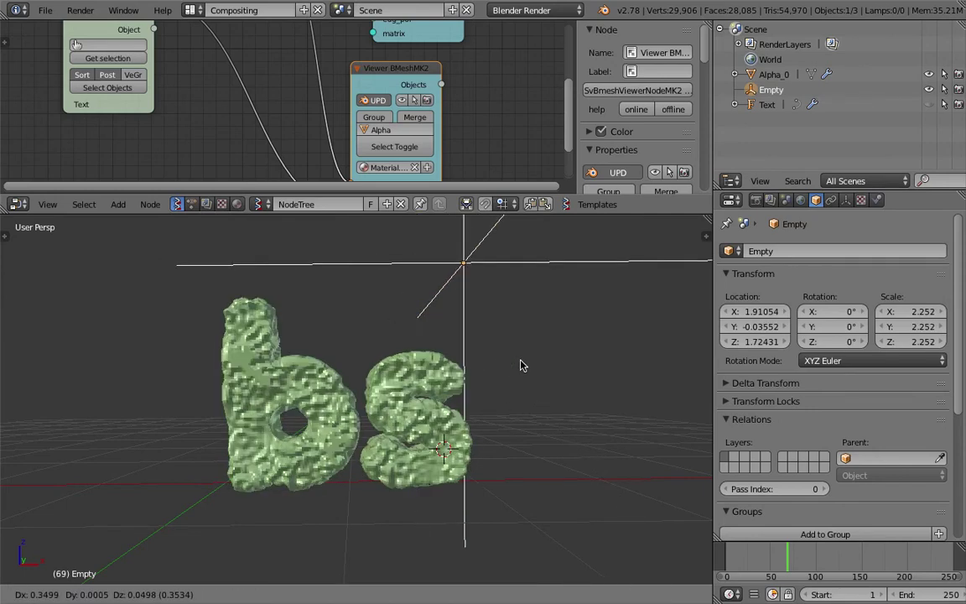
{"action": "left_click", "coordinate": [522, 367]}
{"action": "key", "text": "ctrl+s"}
{"action": "right_click", "coordinate": [446, 381]}
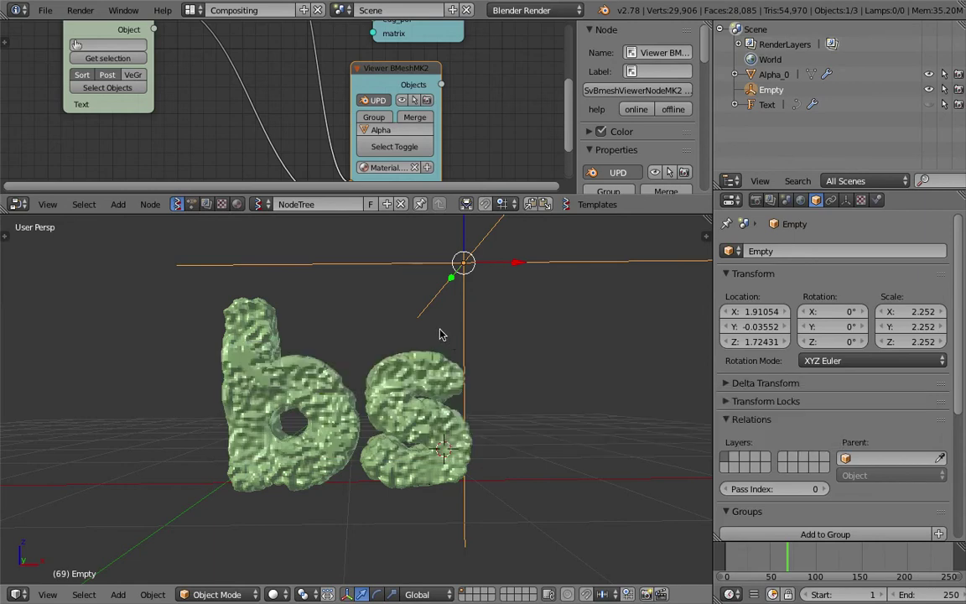
Lower Alpha_0's Subsurf view subdivisions to 0 and remove that modifier, keeping only Displace.
{"action": "scroll", "coordinate": [453, 117], "scroll_direction": "down", "scroll_amount": 2}
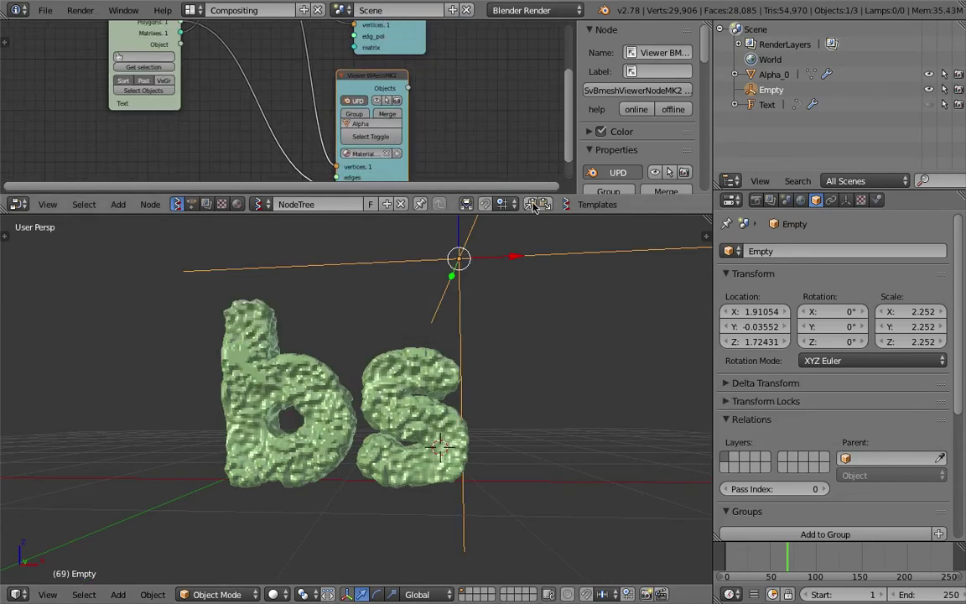
{"action": "left_click_drag", "start_coordinate": [532, 214], "coordinate": [537, 260]}
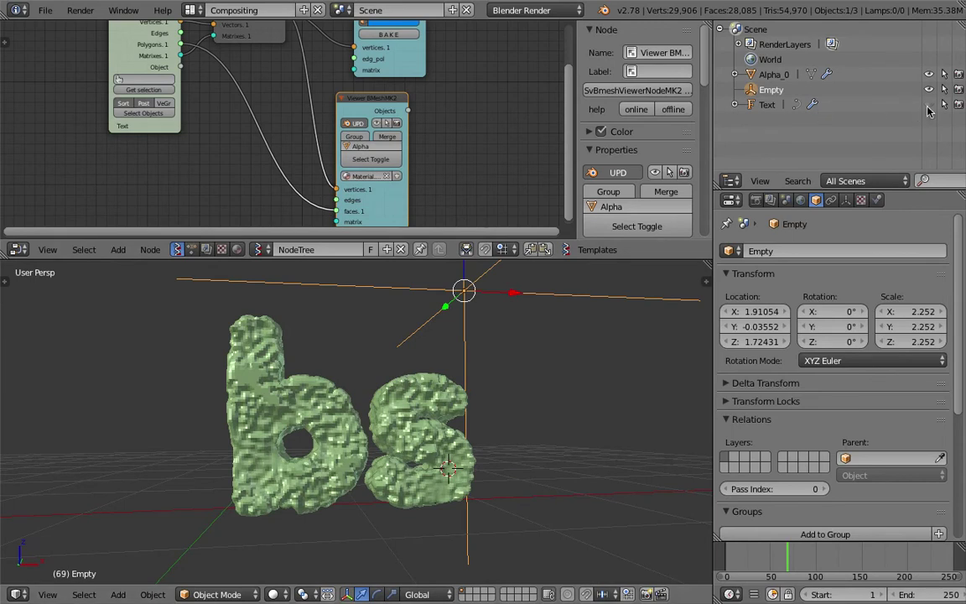
{"action": "right_click", "coordinate": [431, 400]}
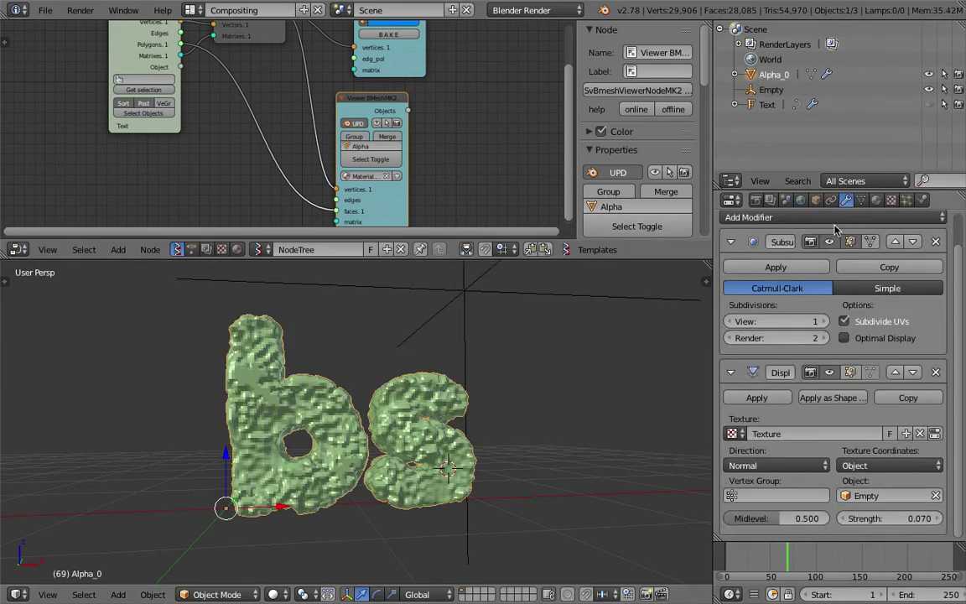
{"action": "left_click", "coordinate": [729, 321]}
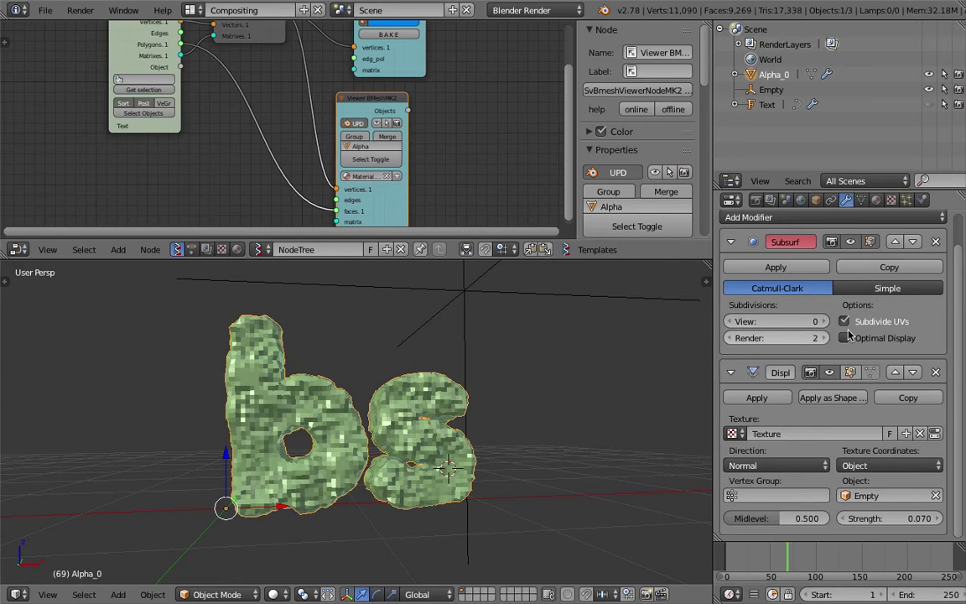
{"action": "scroll", "coordinate": [850, 333], "scroll_direction": "up", "scroll_amount": 2}
{"action": "left_click", "coordinate": [935, 276]}
{"action": "middle_click_drag", "start_coordinate": [612, 403], "coordinate": [513, 422]}
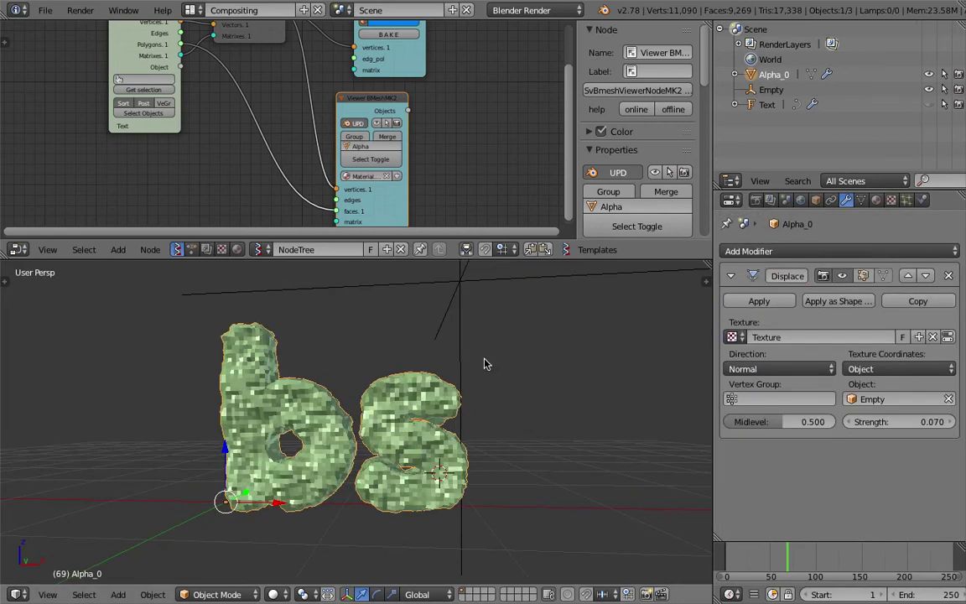
Move the empty to about X 2.20, Y 0.00, Z 1.68 and select Alpha_0 again.
{"action": "right_click", "coordinate": [461, 342]}
{"action": "key", "text": "g"}
{"action": "left_click", "coordinate": [511, 347]}
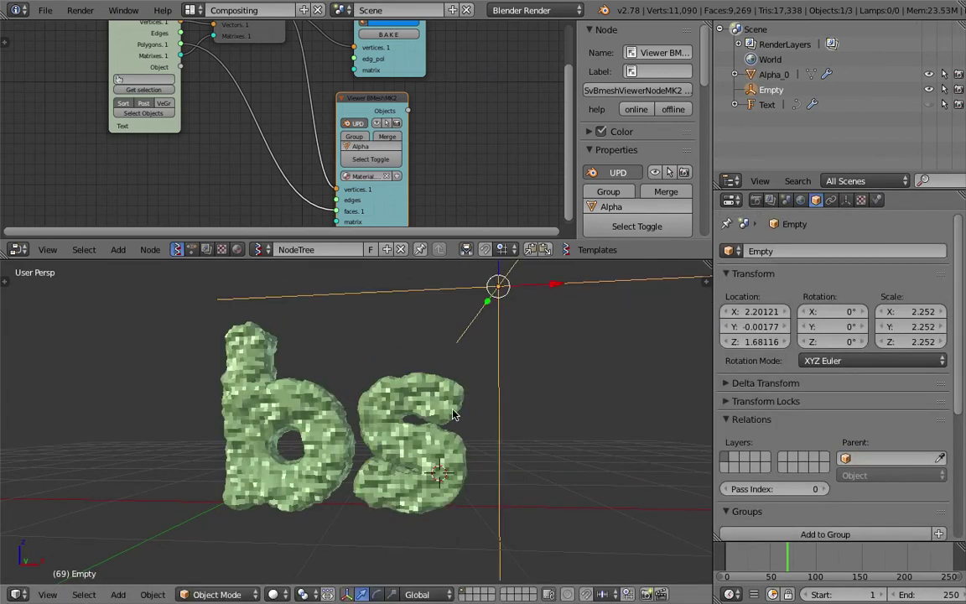
{"action": "right_click", "coordinate": [453, 409]}
{"action": "scroll", "coordinate": [209, 159], "scroll_direction": "down", "scroll_amount": 1}
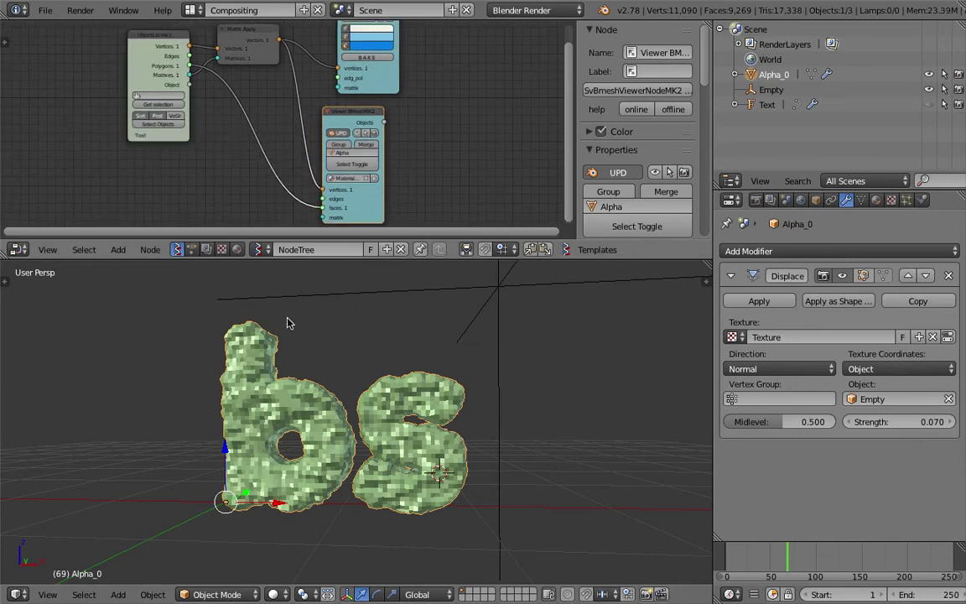
Unhide the original Text object and select it beneath the displaced mesh.
{"action": "left_click", "coordinate": [929, 108]}
{"action": "scroll", "coordinate": [426, 422], "scroll_direction": "up", "scroll_amount": 2}
{"action": "middle_click_drag", "start_coordinate": [426, 422], "coordinate": [437, 419]}
{"action": "right_click", "coordinate": [439, 367]}
{"action": "mouse_move", "coordinate": [440, 368]}
{"action": "middle_mouse_down"}
{"action": "mouse_move", "coordinate": [450, 370]}
{"action": "mouse_move", "coordinate": [433, 383]}
{"action": "middle_mouse_up"}
{"action": "right_click", "coordinate": [413, 393]}
{"action": "right_click", "coordinate": [408, 380]}
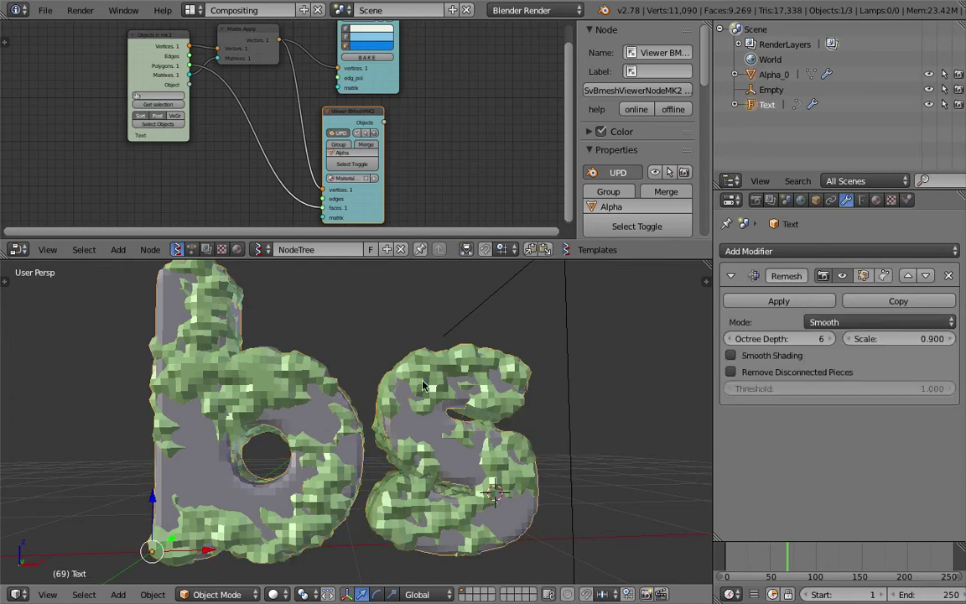
{"action": "middle_click_drag", "start_coordinate": [421, 411], "coordinate": [416, 456]}
Save the file with the Text object shown together with the displaced mesh.
{"action": "key", "text": "ctrl+s"}
{"action": "left_click", "coordinate": [416, 456]}
{"action": "scroll", "coordinate": [426, 436], "scroll_direction": "up", "scroll_amount": 3}
{"action": "scroll", "coordinate": [402, 432], "scroll_direction": "down", "scroll_amount": 3}
{"action": "key", "text": "ctrl+s"}
{"action": "left_click", "coordinate": [390, 430]}
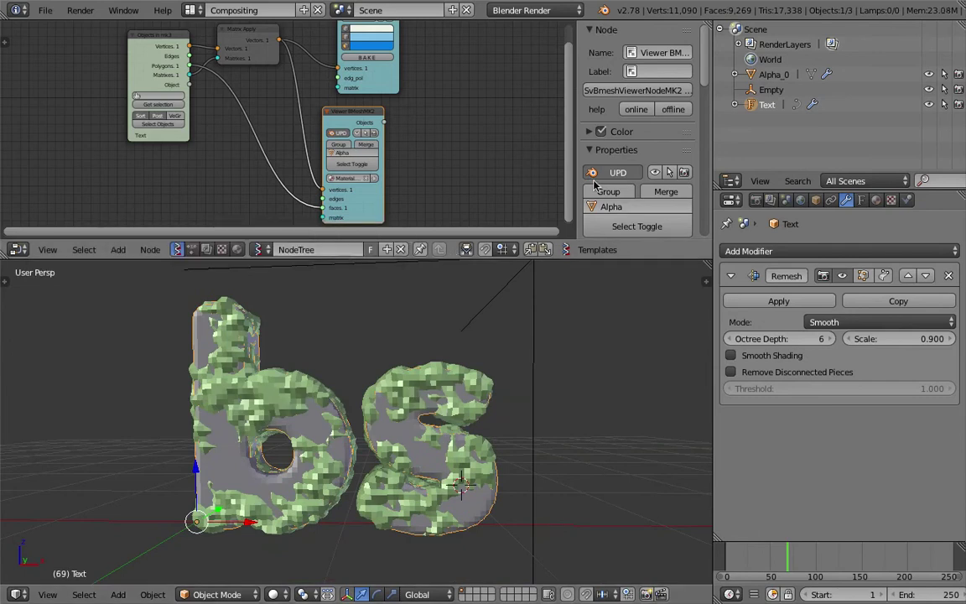
Save the file and rename the node tree as SV_Meshing.
{"action": "key", "text": "n"}
{"action": "scroll", "coordinate": [452, 176], "scroll_direction": "up", "scroll_amount": 2}
{"action": "key", "text": "ctrl+s"}
{"action": "left_click", "coordinate": [456, 167]}
{"action": "left_click", "coordinate": [328, 248]}
{"action": "type", "text": "SV"}
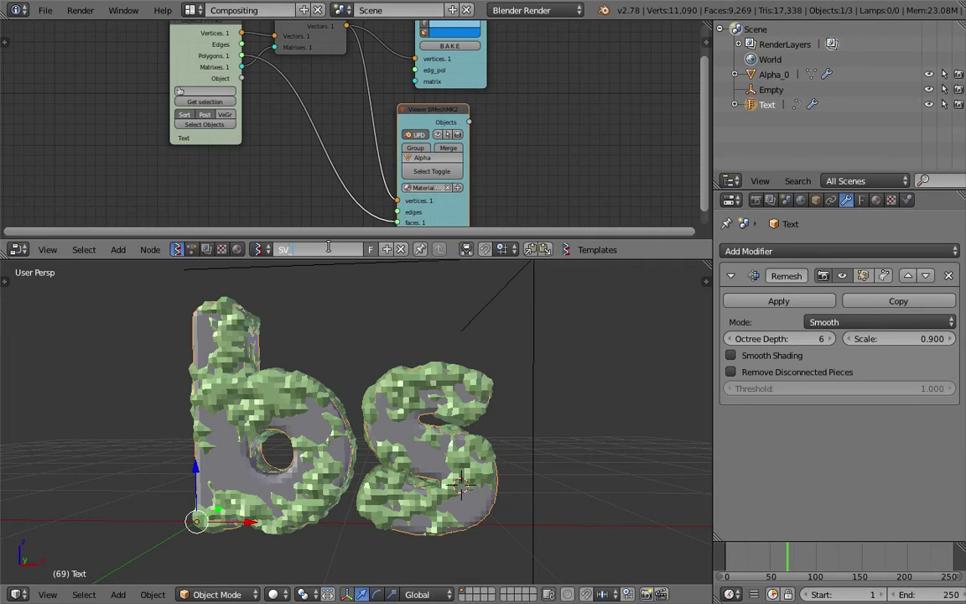
{"action": "type", "text": "_Meshing"}
{"action": "key", "text": "Return"}
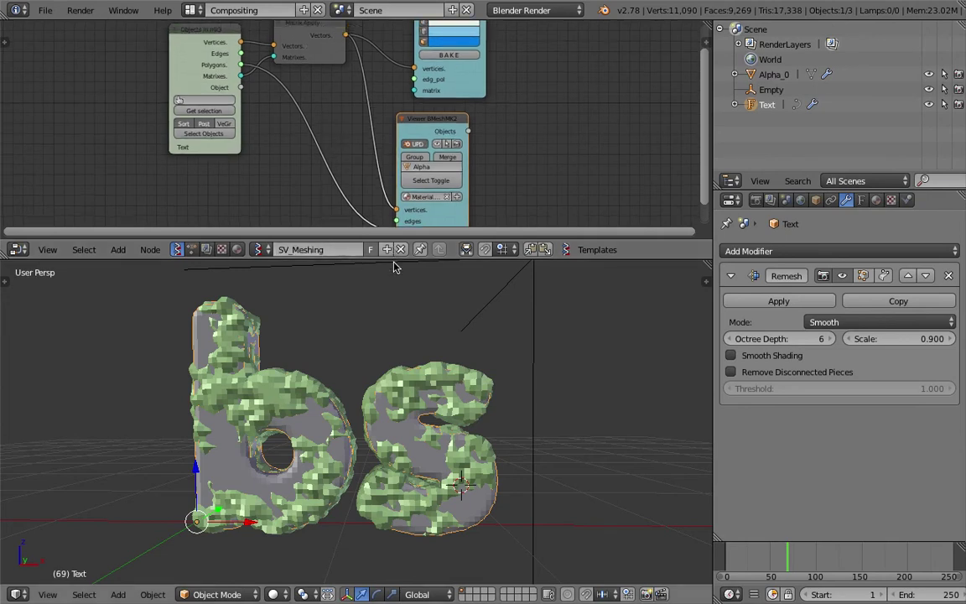
Enlarge the node editor and duplicate the Objects in node, placing the copy beyond the two viewer nodes.
{"action": "left_click_drag", "start_coordinate": [392, 240], "coordinate": [391, 328]}
{"action": "middle_click_drag", "start_coordinate": [511, 172], "coordinate": [428, 181]}
{"action": "left_click_drag", "start_coordinate": [112, 46], "coordinate": [80, 52]}
{"action": "key", "text": "shift+d"}
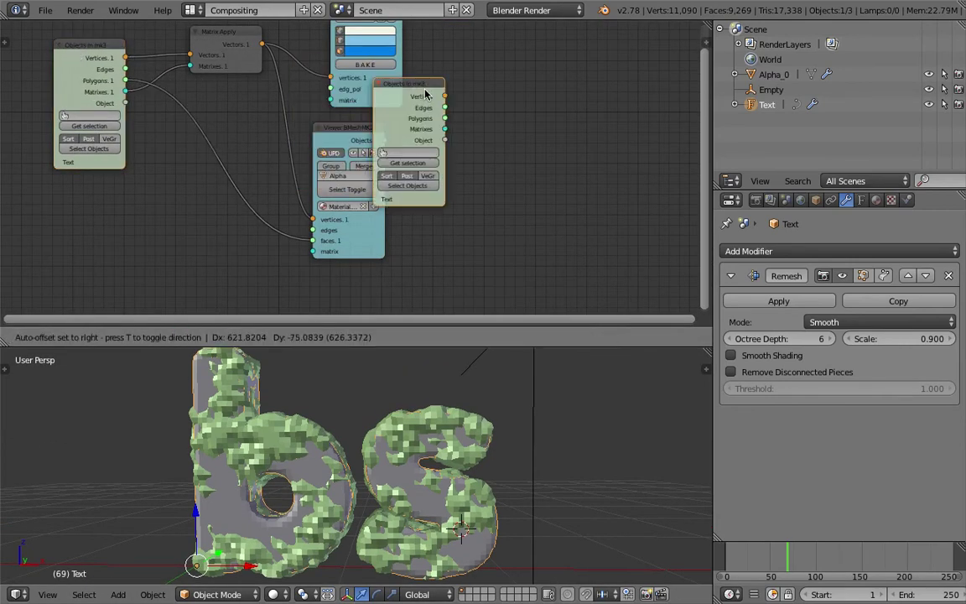
{"action": "left_click", "coordinate": [470, 94]}
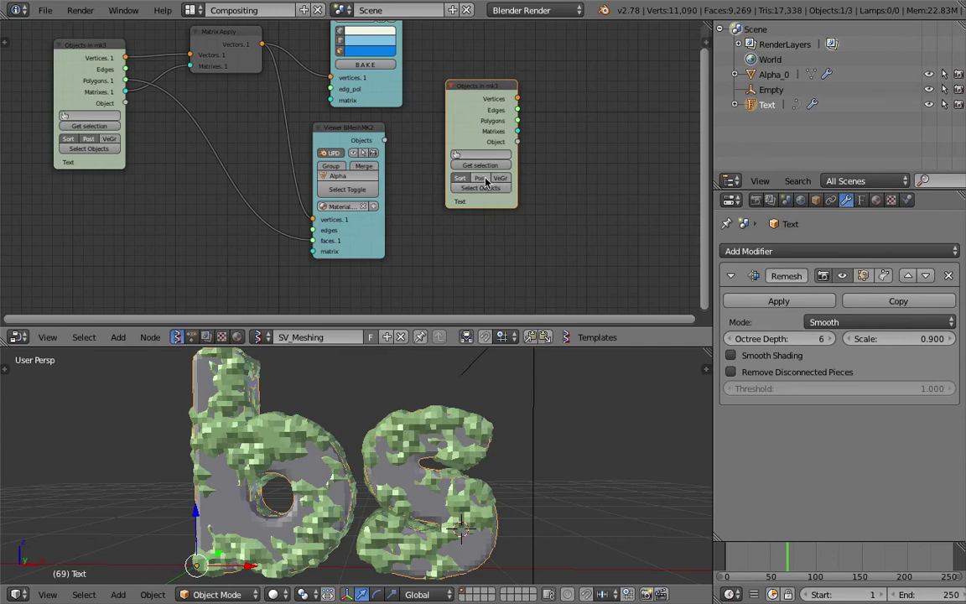
Add a Distance node beside the duplicated Objects in node.
{"action": "scroll", "coordinate": [545, 128], "scroll_direction": "down", "scroll_amount": 2}
{"action": "middle_click_drag", "start_coordinate": [545, 128], "coordinate": [510, 130]}
{"action": "key", "text": "shift+a"}
{"action": "left_click", "coordinate": [510, 130]}
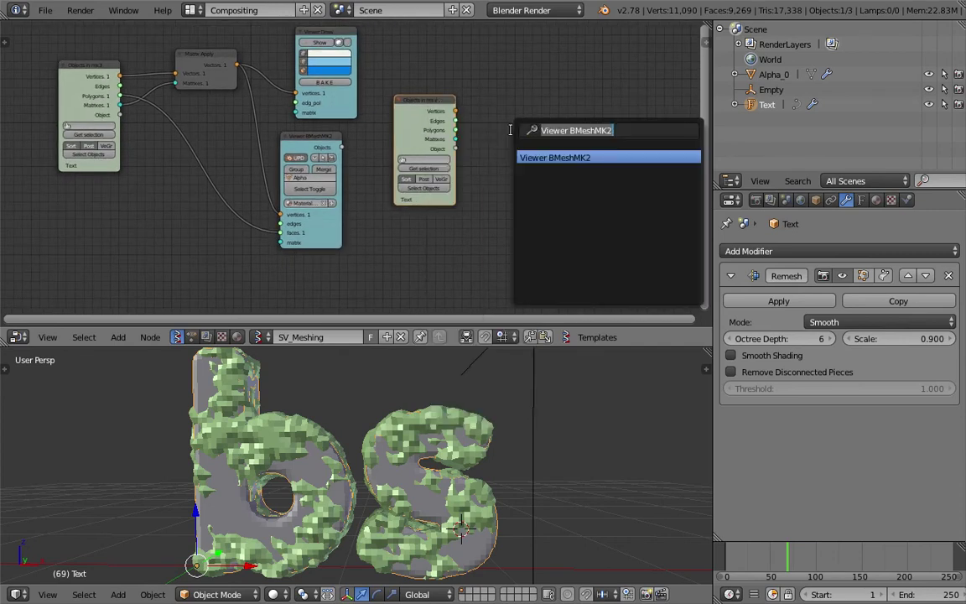
{"action": "type", "text": "displ"}
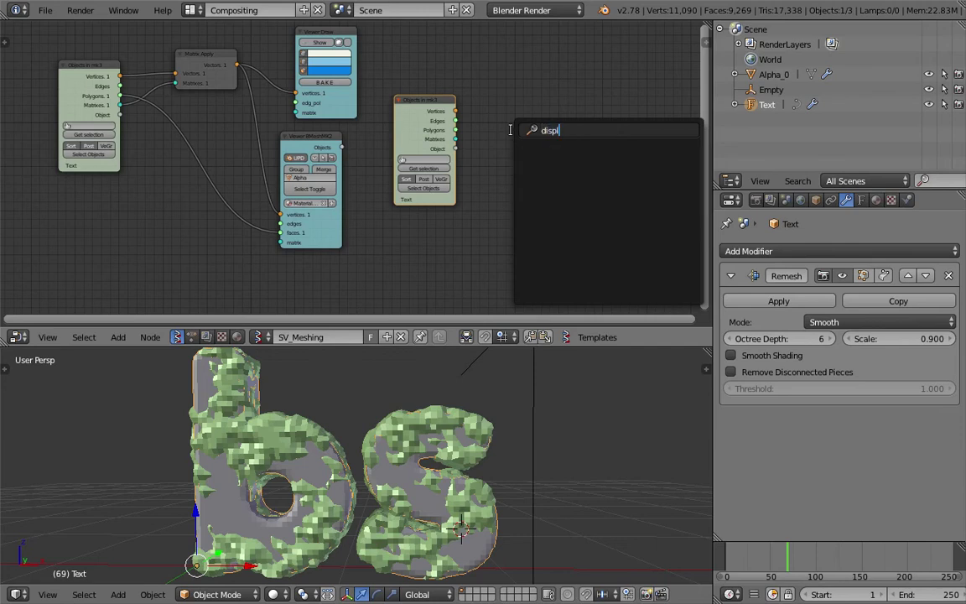
{"action": "key", "text": "BackSpace"}
{"action": "key", "text": "BackSpace"}
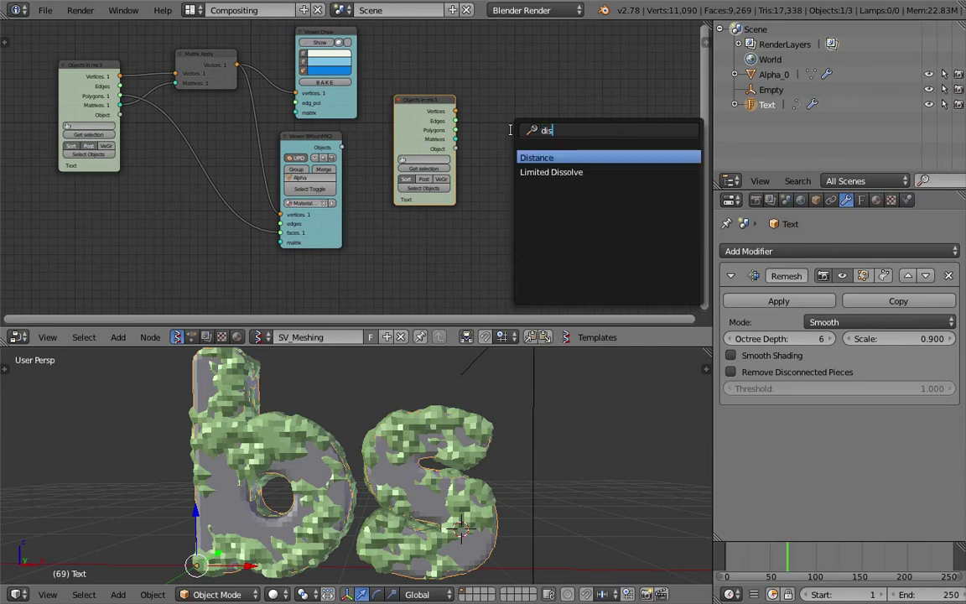
{"action": "key", "text": "Return"}
{"action": "left_click", "coordinate": [541, 136]}
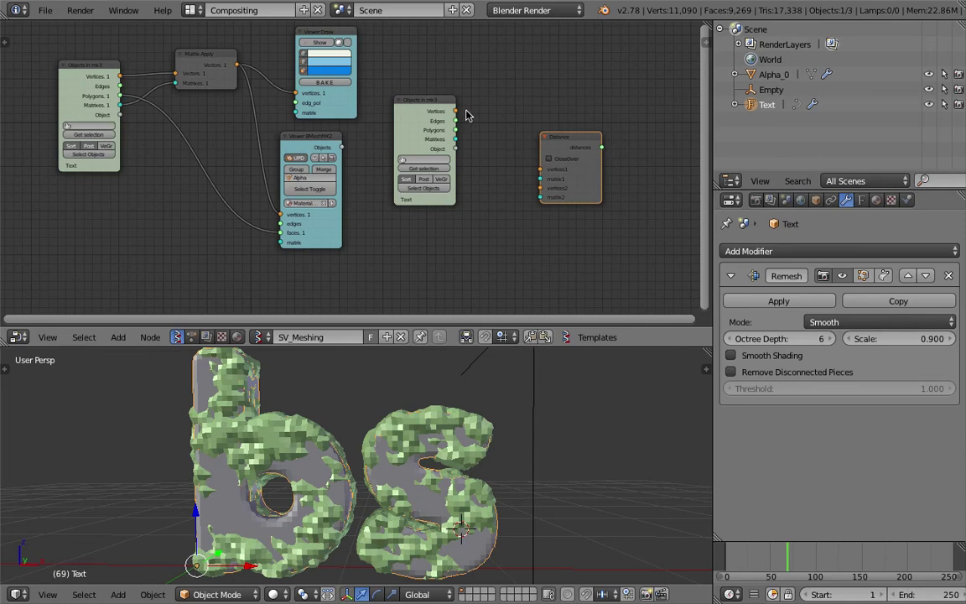
Link the duplicated node's vertices and matrixes to Distance's first input pair, and the original node's to the second pair.
{"action": "left_click_drag", "start_coordinate": [457, 111], "coordinate": [541, 168]}
{"action": "left_click_drag", "start_coordinate": [455, 139], "coordinate": [541, 179]}
{"action": "left_click_drag", "start_coordinate": [120, 76], "coordinate": [176, 73]}
{"action": "left_click_drag", "start_coordinate": [236, 64], "coordinate": [503, 126]}
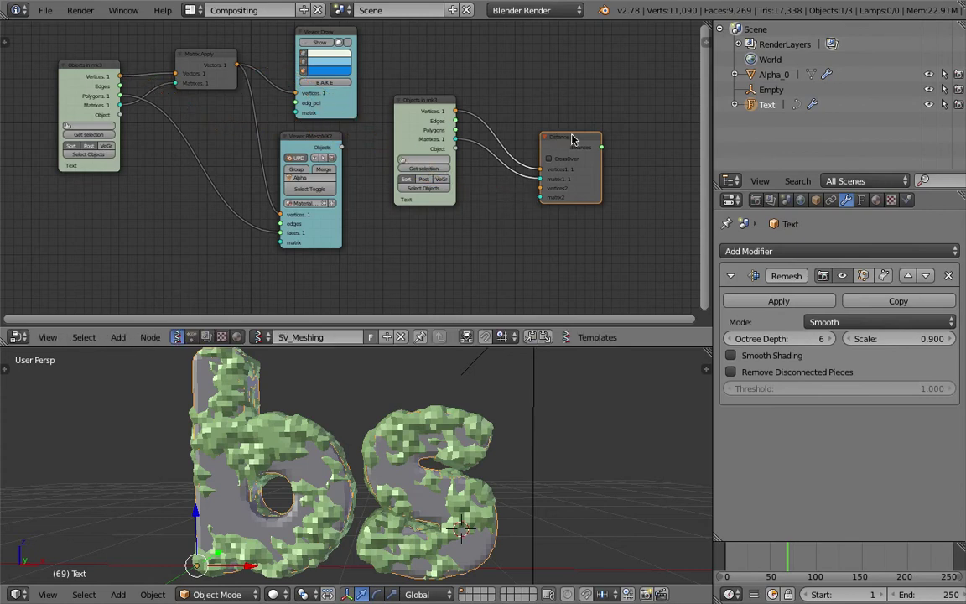
{"action": "left_click_drag", "start_coordinate": [575, 144], "coordinate": [609, 142]}
{"action": "left_click_drag", "start_coordinate": [120, 76], "coordinate": [576, 189]}
{"action": "left_click_drag", "start_coordinate": [121, 106], "coordinate": [574, 195]}
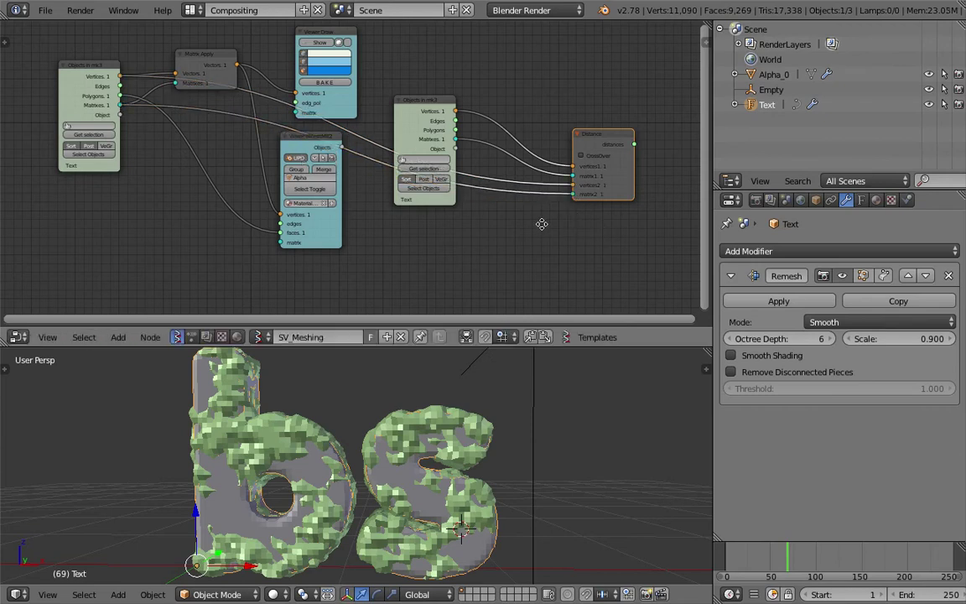
Save the file, then add a Stethoscope node and connect the distances output to it.
{"action": "middle_click_drag", "start_coordinate": [541, 224], "coordinate": [401, 229]}
{"action": "key", "text": "ctrl+s"}
{"action": "left_click", "coordinate": [400, 229]}
{"action": "scroll", "coordinate": [459, 154], "scroll_direction": "up", "scroll_amount": 3}
{"action": "key", "text": "shift+a"}
{"action": "left_click", "coordinate": [459, 153]}
{"action": "type", "text": "ste"}
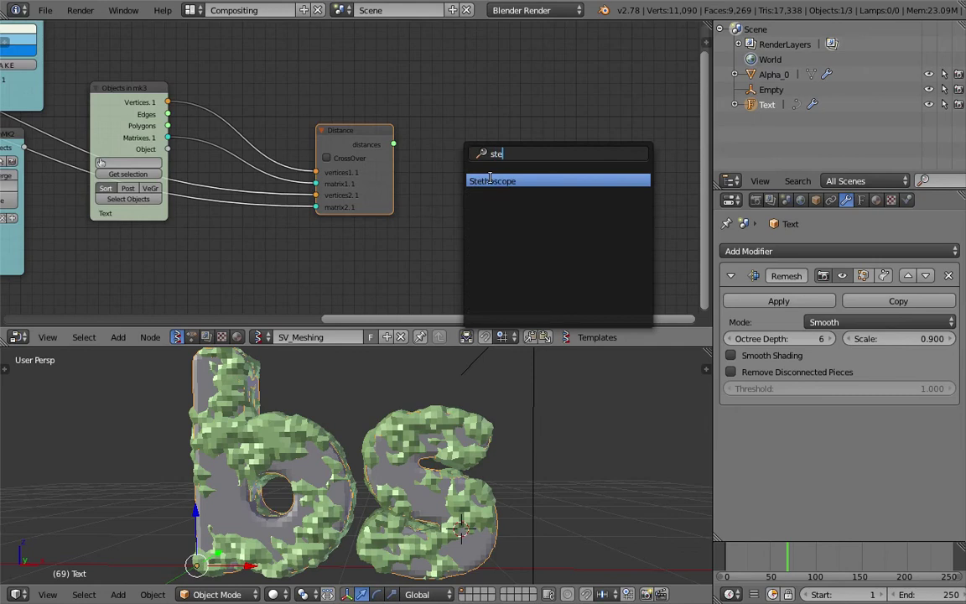
{"action": "key", "text": "Return"}
{"action": "left_click", "coordinate": [482, 162]}
{"action": "left_click_drag", "start_coordinate": [393, 144], "coordinate": [461, 165]}
Examine the distance values in the Stethoscope read-out against the displaced letters, saving the file meanwhile.
{"action": "middle_click_drag", "start_coordinate": [605, 201], "coordinate": [456, 207]}
{"action": "scroll", "coordinate": [456, 207], "scroll_direction": "up", "scroll_amount": 3}
{"action": "scroll", "coordinate": [459, 231], "scroll_direction": "down", "scroll_amount": 2, "text": "shift"}
{"action": "scroll", "coordinate": [431, 227], "scroll_direction": "down", "scroll_amount": 3}
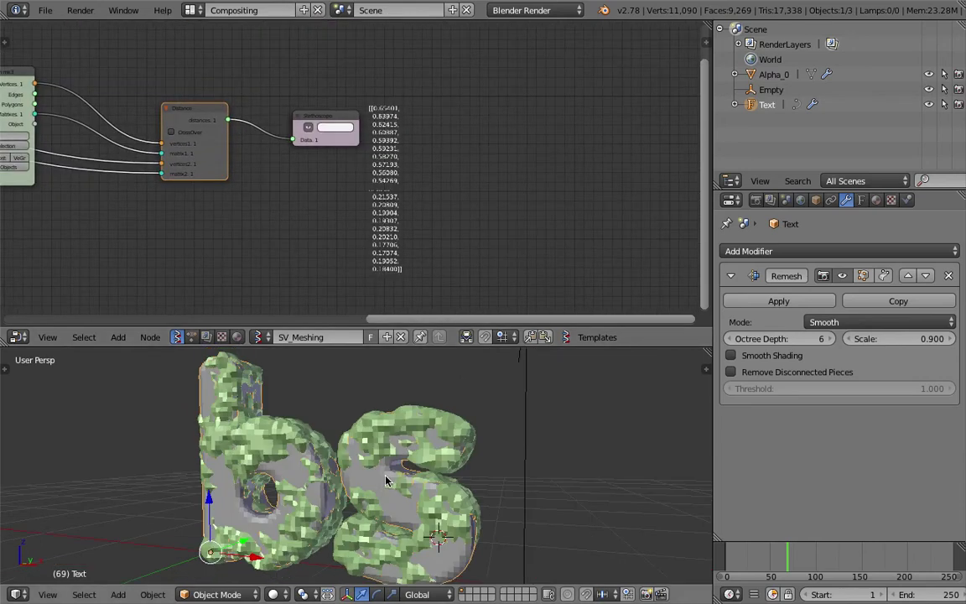
{"action": "scroll", "coordinate": [424, 212], "scroll_direction": "down", "scroll_amount": 2, "text": "ctrl"}
{"action": "scroll", "coordinate": [423, 212], "scroll_direction": "up", "scroll_amount": 2, "text": "ctrl"}
{"action": "key", "text": "ctrl+s"}
{"action": "left_click", "coordinate": [427, 219]}
{"action": "scroll", "coordinate": [425, 184], "scroll_direction": "down", "scroll_amount": 1}
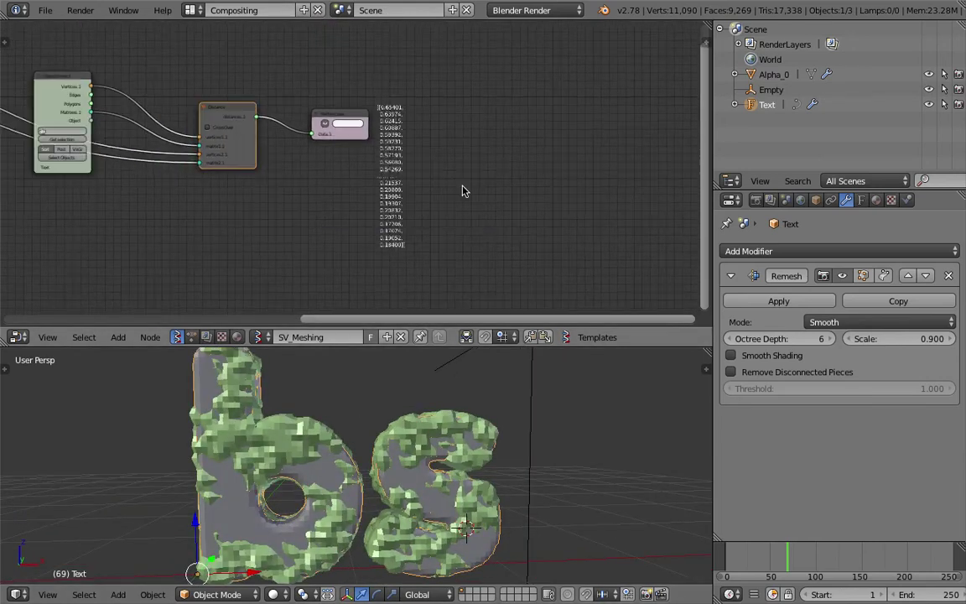
{"action": "middle_click_drag", "start_coordinate": [447, 407], "coordinate": [426, 423]}
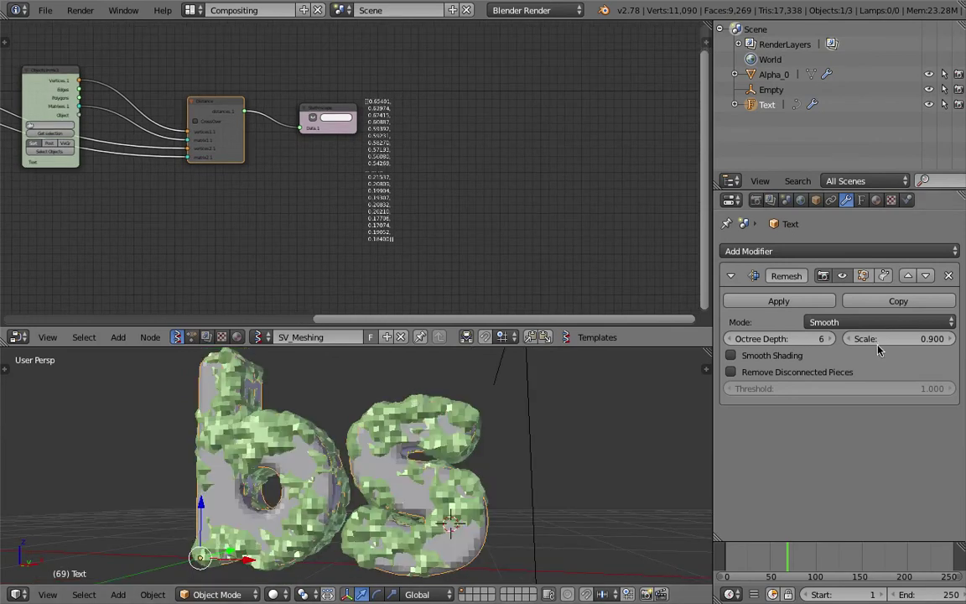
Add a Sphere node beyond the Stethoscope read-out.
{"action": "key", "text": "shift+a"}
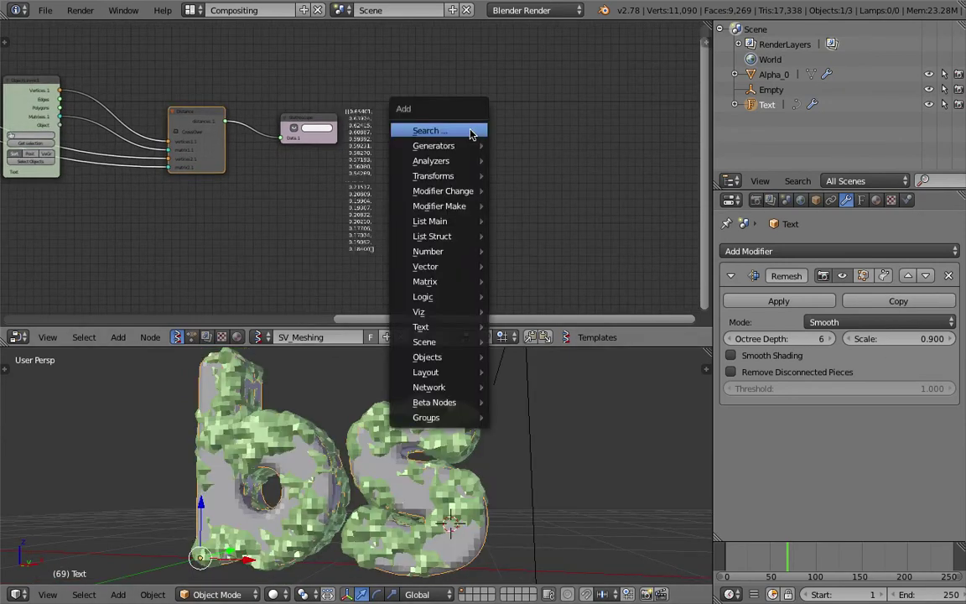
{"action": "left_click", "coordinate": [469, 131]}
{"action": "type", "text": "sph"}
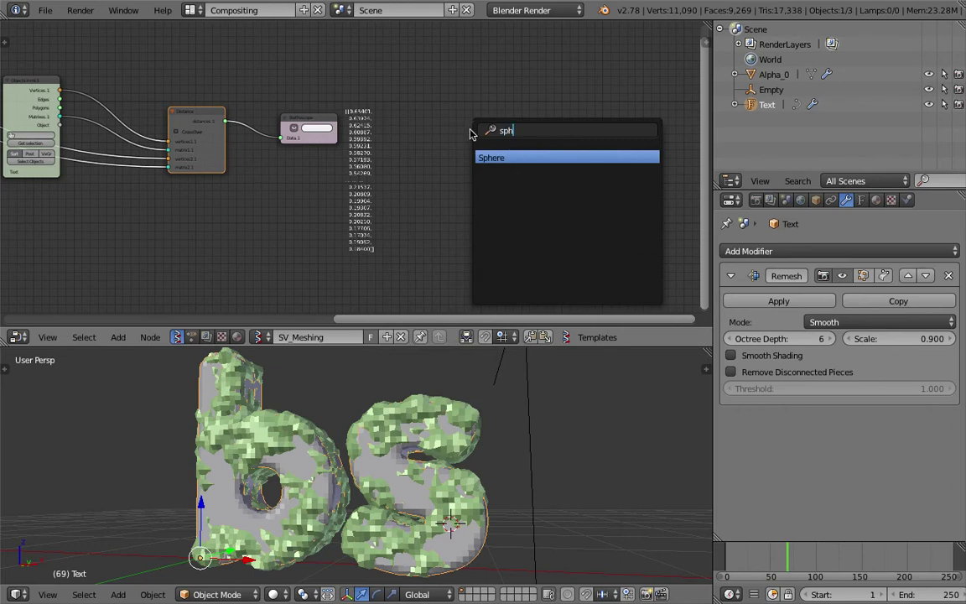
{"action": "key", "text": "Return"}
{"action": "left_click", "coordinate": [445, 139]}
{"action": "scroll", "coordinate": [453, 192], "scroll_direction": "up", "scroll_amount": 2}
{"action": "left_click_drag", "start_coordinate": [453, 193], "coordinate": [419, 184]}
{"action": "scroll", "coordinate": [503, 163], "scroll_direction": "down", "scroll_amount": 4, "text": "ctrl"}
Add a Viewer Draw node beside the Sphere node and save the file.
{"action": "key", "text": "space"}
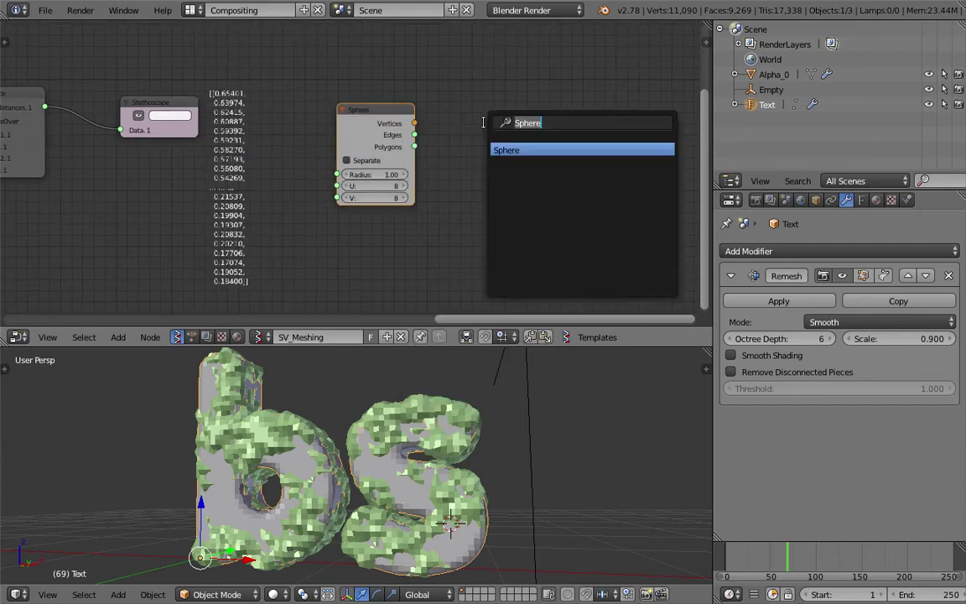
{"action": "type", "text": "vie"}
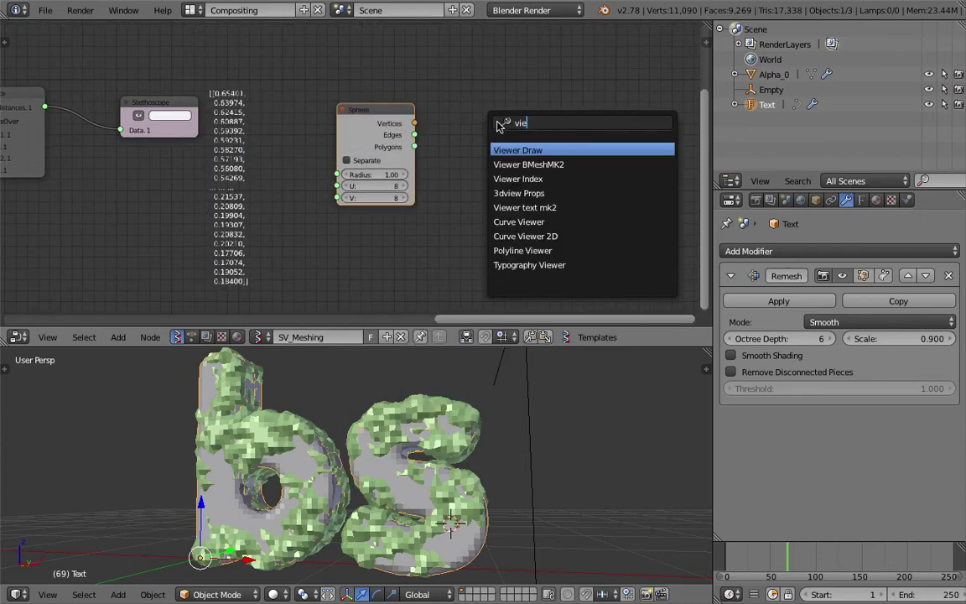
{"action": "key", "text": "Return"}
{"action": "left_click", "coordinate": [536, 126]}
{"action": "key", "text": "ctrl+s"}
{"action": "key", "text": "Return"}
{"action": "scroll", "coordinate": [223, 109], "scroll_direction": "down", "scroll_amount": 2}
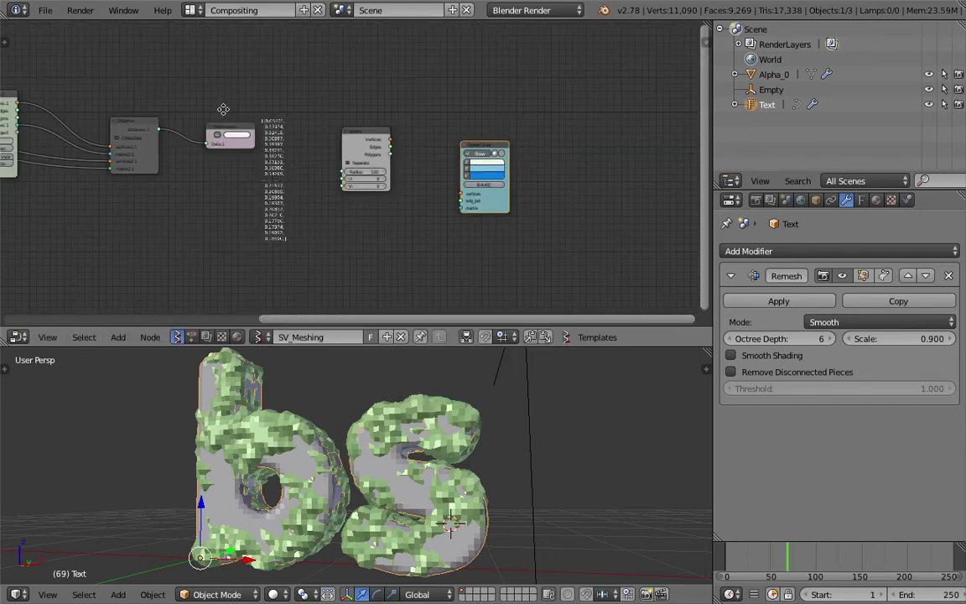
Delete the Stethoscope node and save the file.
{"action": "middle_click_drag", "start_coordinate": [223, 109], "coordinate": [326, 100]}
{"action": "key", "text": "x"}
{"action": "key", "text": "ctrl+s"}
{"action": "key", "text": "Return"}
{"action": "scroll", "coordinate": [334, 125], "scroll_direction": "down", "scroll_amount": 3}
{"action": "key", "text": "KP_Decimal"}
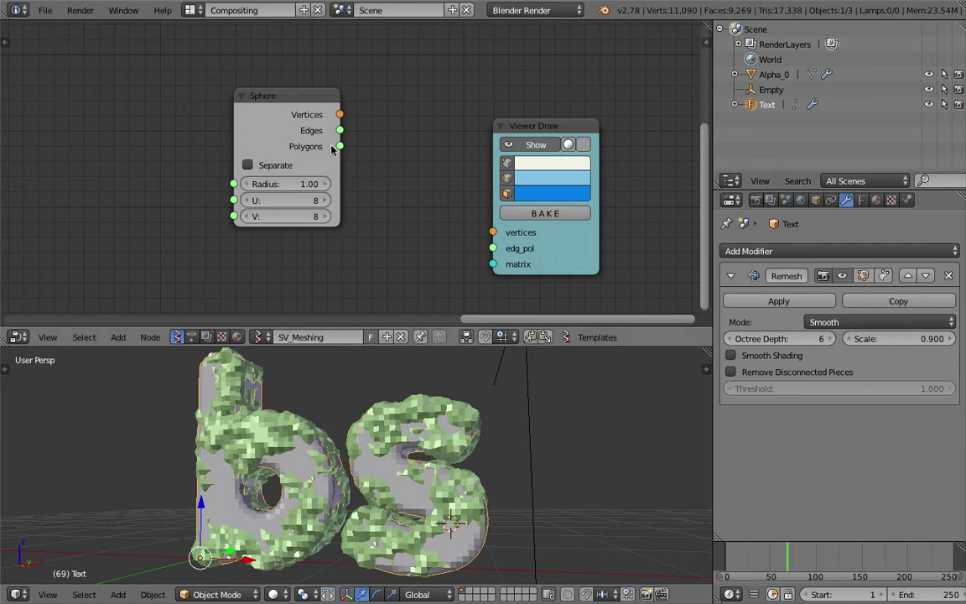
Widen the node editor at the expense of the outliner and properties area.
{"action": "scroll", "coordinate": [238, 204], "scroll_direction": "down", "scroll_amount": 4}
{"action": "middle_click_drag", "start_coordinate": [188, 209], "coordinate": [242, 187]}
{"action": "scroll", "coordinate": [251, 180], "scroll_direction": "down", "scroll_amount": 2}
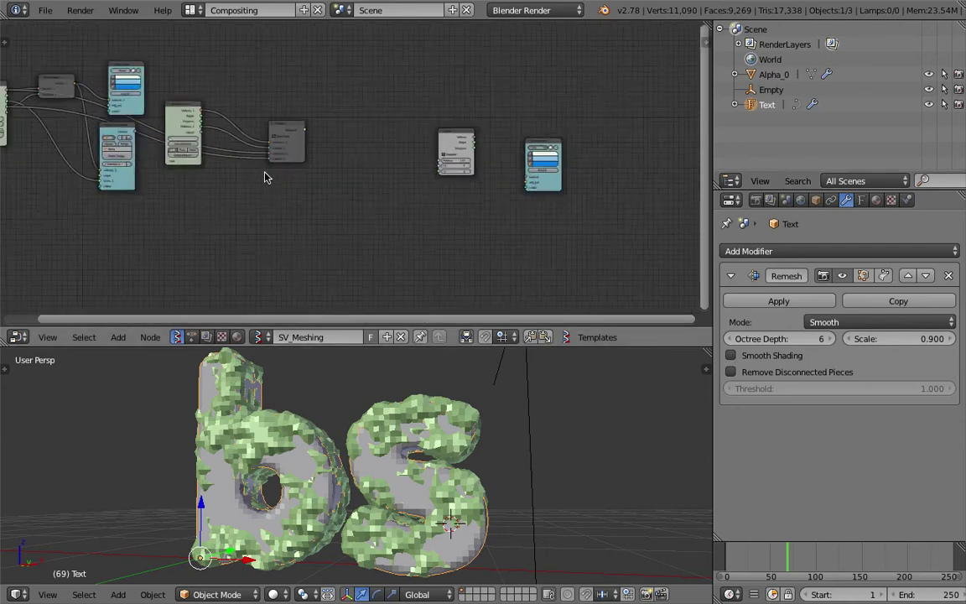
{"action": "left_click_drag", "start_coordinate": [714, 155], "coordinate": [753, 145]}
{"action": "mouse_move", "coordinate": [621, 120]}
{"action": "middle_mouse_down"}
{"action": "mouse_move", "coordinate": [438, 144]}
{"action": "mouse_move", "coordinate": [456, 134]}
{"action": "middle_mouse_up"}
{"action": "scroll", "coordinate": [439, 144], "scroll_direction": "up", "scroll_amount": 3}
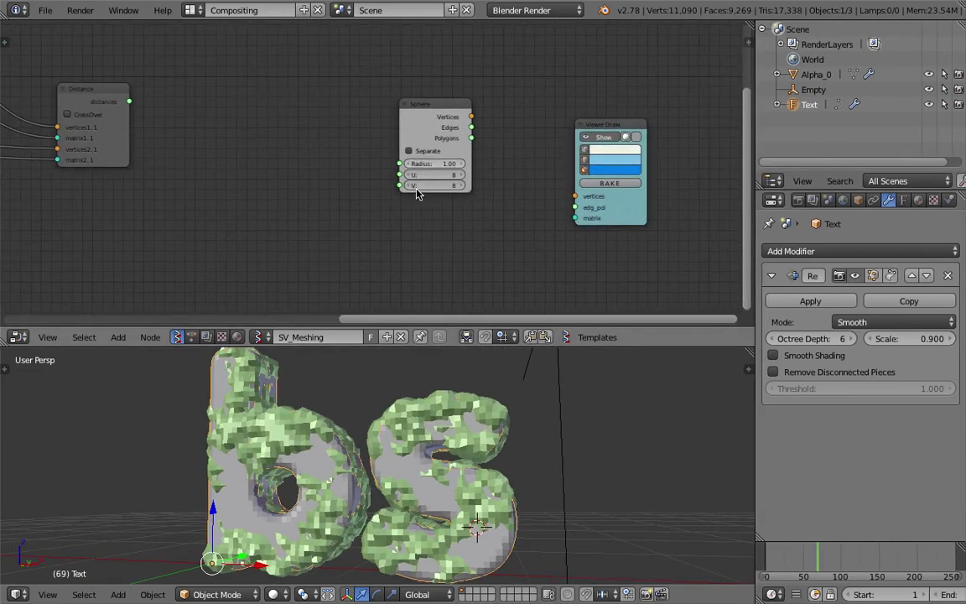
Move the duplicated Objects in node higher and cut all the links entering the Distance node.
{"action": "middle_click_drag", "start_coordinate": [187, 187], "coordinate": [491, 195]}
{"action": "scroll", "coordinate": [491, 195], "scroll_direction": "down", "scroll_amount": 1}
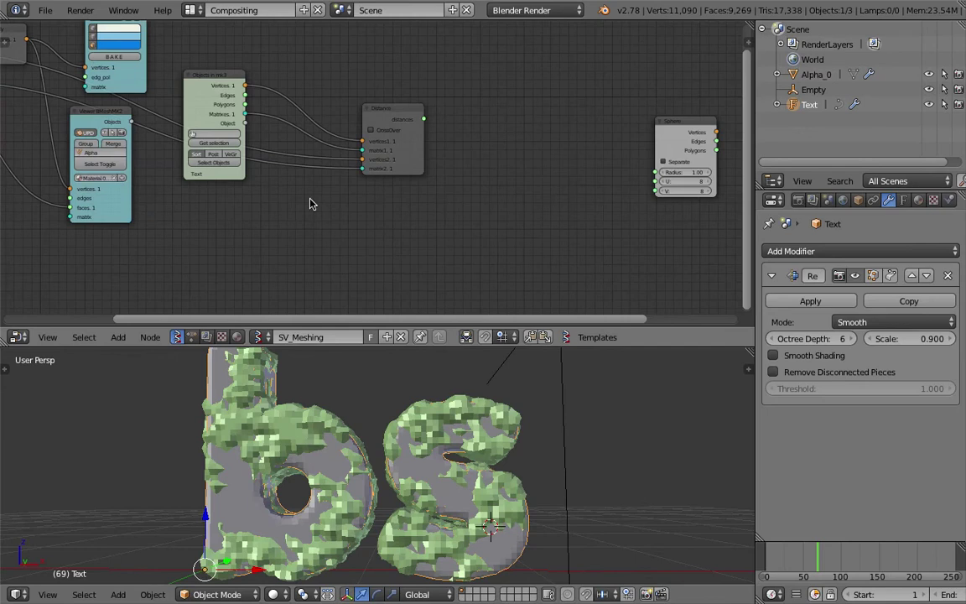
{"action": "scroll", "coordinate": [308, 204], "scroll_direction": "up", "scroll_amount": 3, "text": "ctrl"}
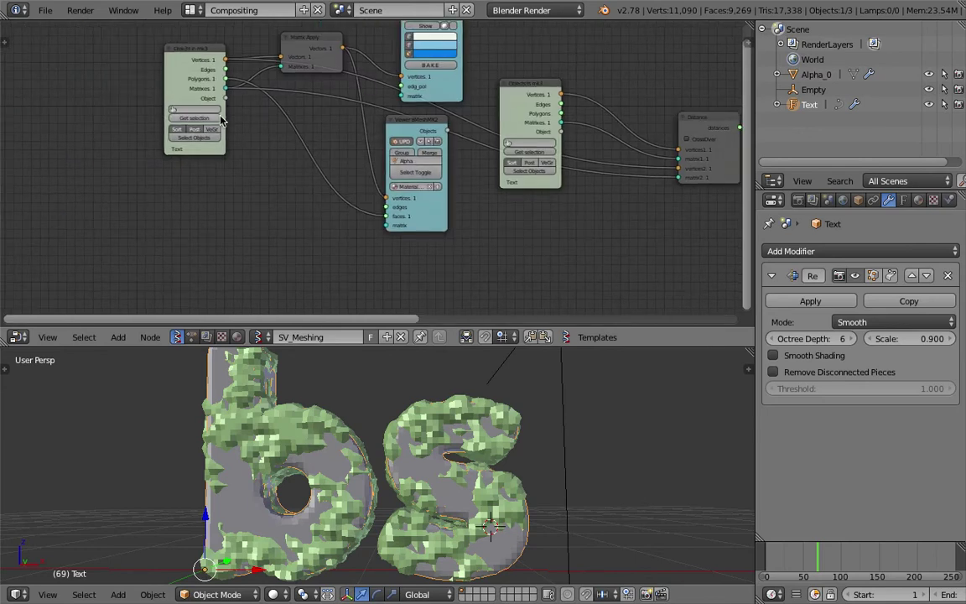
{"action": "scroll", "coordinate": [362, 101], "scroll_direction": "down", "scroll_amount": 1, "text": "ctrl"}
{"action": "left_click_drag", "start_coordinate": [425, 90], "coordinate": [435, 26]}
{"action": "middle_click_drag", "start_coordinate": [435, 30], "coordinate": [431, 45]}
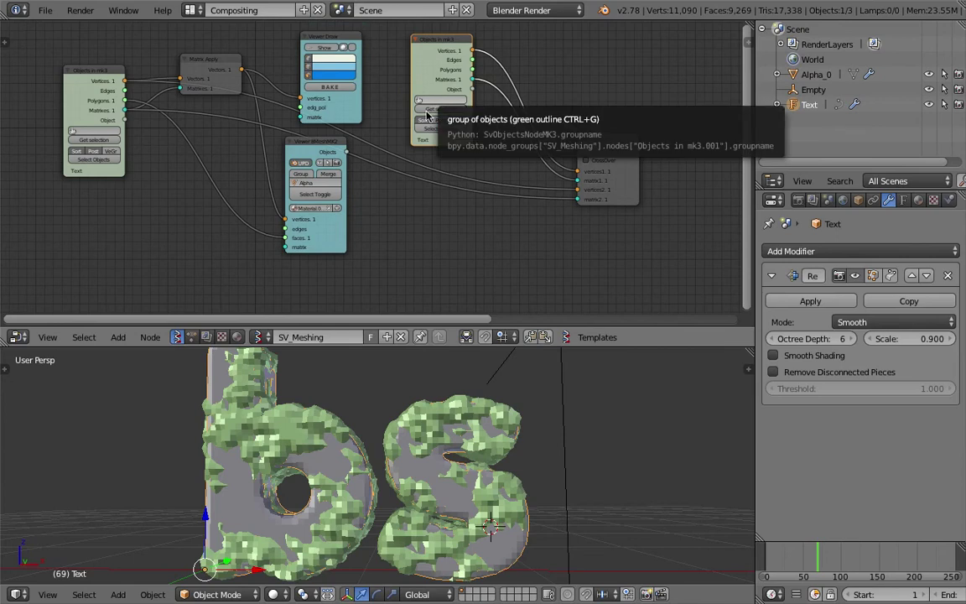
{"action": "middle_click_drag", "start_coordinate": [427, 114], "coordinate": [417, 128]}
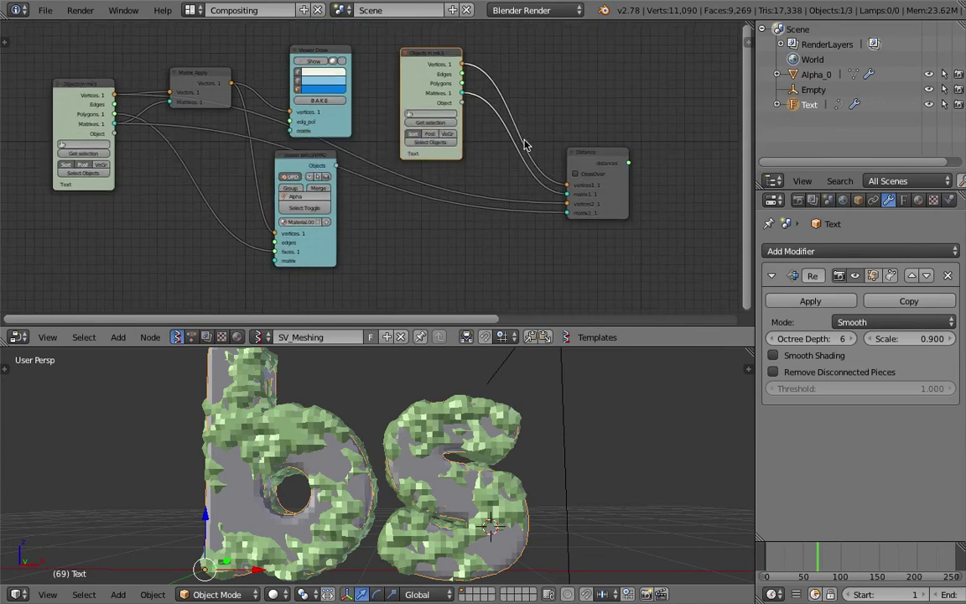
{"action": "mouse_move", "coordinate": [539, 123]}
{"action": "right_mouse_down", "text": "ctrl"}
{"action": "mouse_move", "coordinate": [531, 231]}
{"action": "mouse_move", "coordinate": [497, 262]}
{"action": "right_mouse_up", "text": "ctrl"}
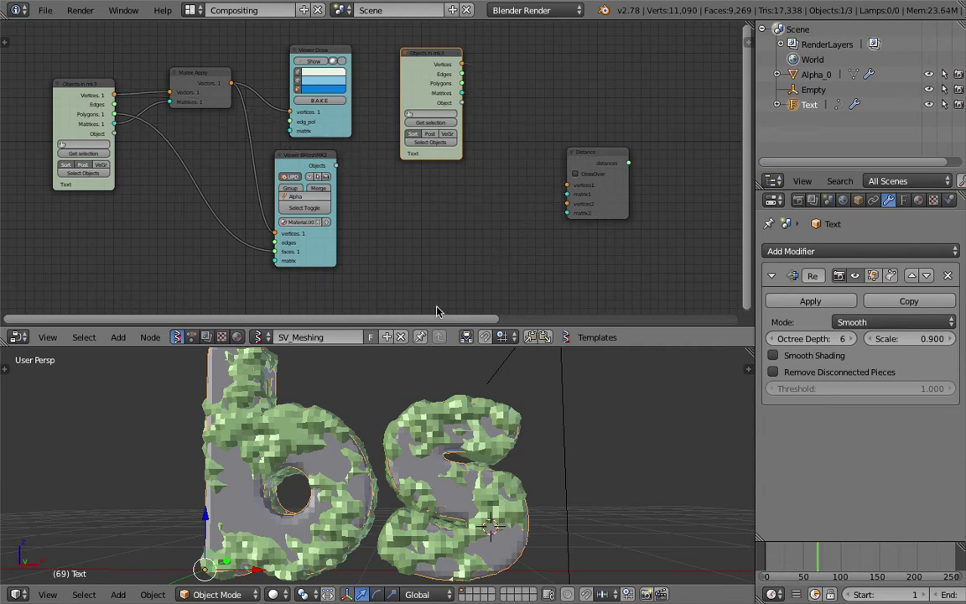
Select the displaced Alpha_0 mesh and load it into the duplicated Objects in node.
{"action": "right_click", "coordinate": [312, 423]}
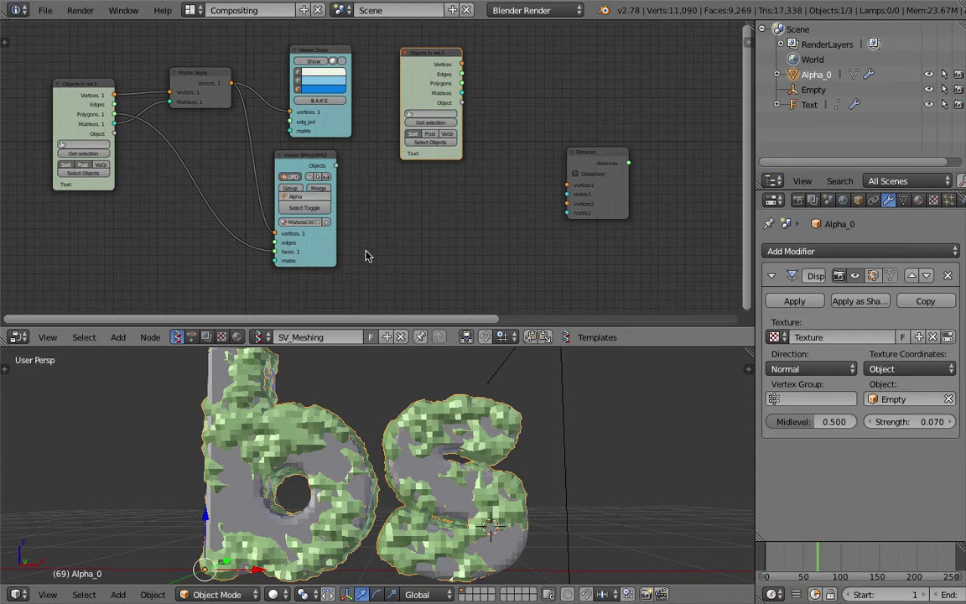
{"action": "left_click", "coordinate": [451, 122]}
{"action": "scroll", "coordinate": [444, 108], "scroll_direction": "up", "scroll_amount": 1}
{"action": "mouse_move", "coordinate": [430, 56]}
{"action": "left_mouse_down"}
{"action": "mouse_move", "coordinate": [444, 108]}
{"action": "mouse_move", "coordinate": [444, 65]}
{"action": "left_mouse_up"}
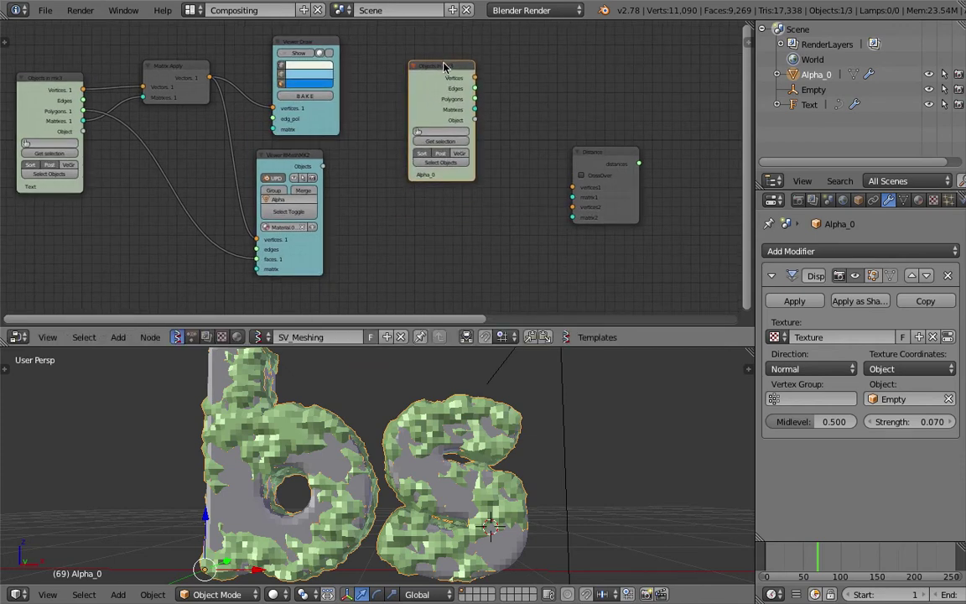
Duplicate the Alpha_0 Objects in node and place the copy directly below it.
{"action": "key", "text": "shift+d"}
{"action": "left_click", "coordinate": [444, 205]}
{"action": "scroll", "coordinate": [451, 232], "scroll_direction": "up", "scroll_amount": 1}
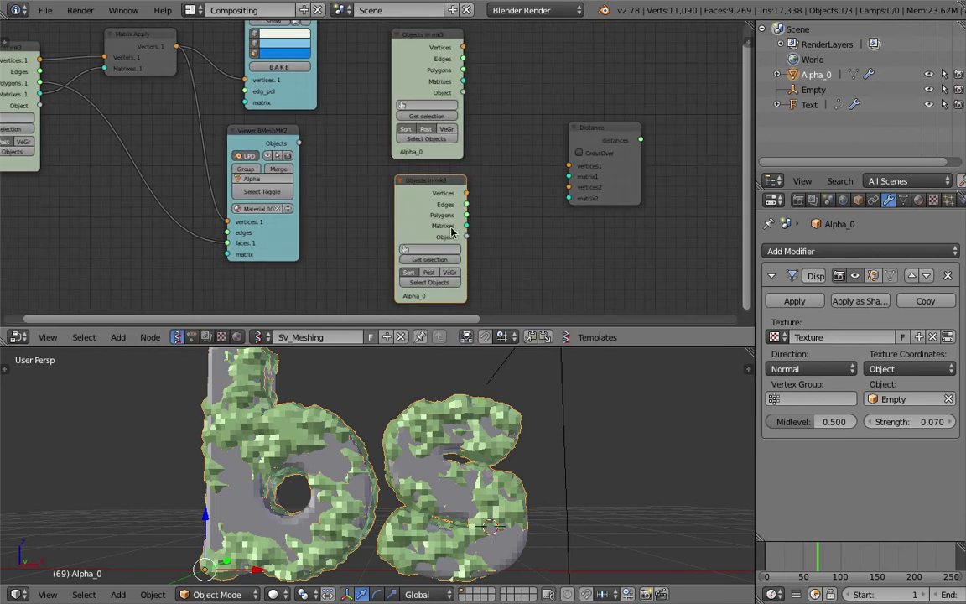
Link the upper Alpha_0 node's vertices and matrixes to Distance's first input pair, and the lower node's to the second pair.
{"action": "left_click_drag", "start_coordinate": [463, 47], "coordinate": [567, 165]}
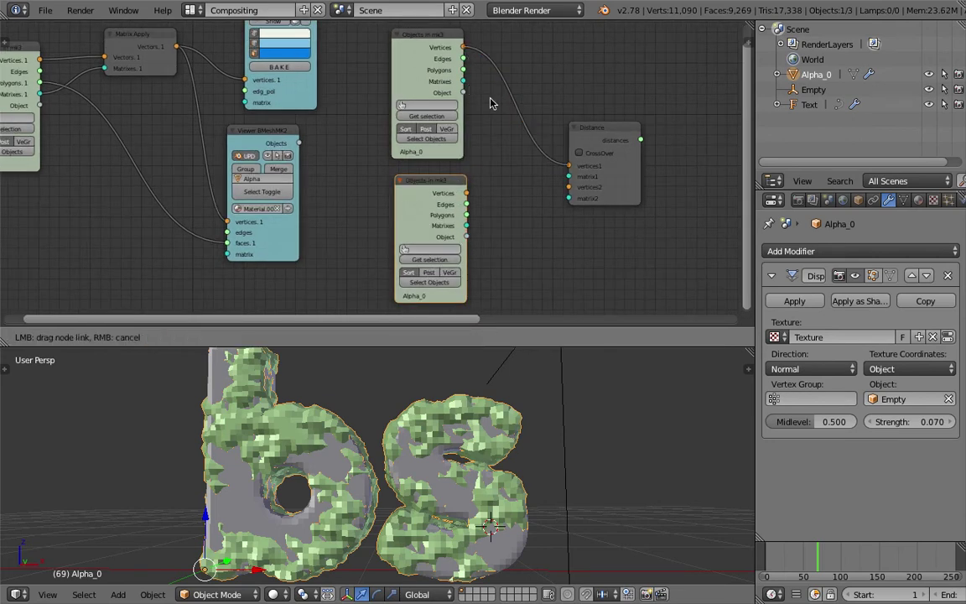
{"action": "left_click_drag", "start_coordinate": [464, 81], "coordinate": [569, 176]}
{"action": "left_click_drag", "start_coordinate": [467, 194], "coordinate": [569, 187]}
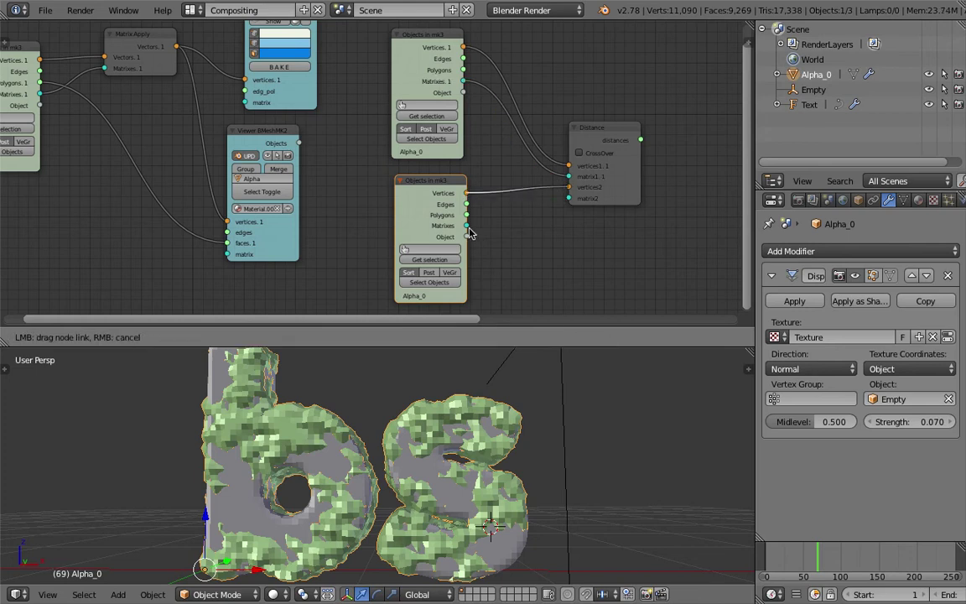
{"action": "left_click_drag", "start_coordinate": [466, 226], "coordinate": [569, 198]}
Move the Sphere and new Viewer Draw nodes closer to the Distance node.
{"action": "scroll", "coordinate": [597, 231], "scroll_direction": "down", "scroll_amount": 3}
{"action": "middle_click_drag", "start_coordinate": [525, 224], "coordinate": [341, 220]}
{"action": "left_click_drag", "start_coordinate": [621, 150], "coordinate": [508, 104]}
{"action": "key", "text": "Home"}
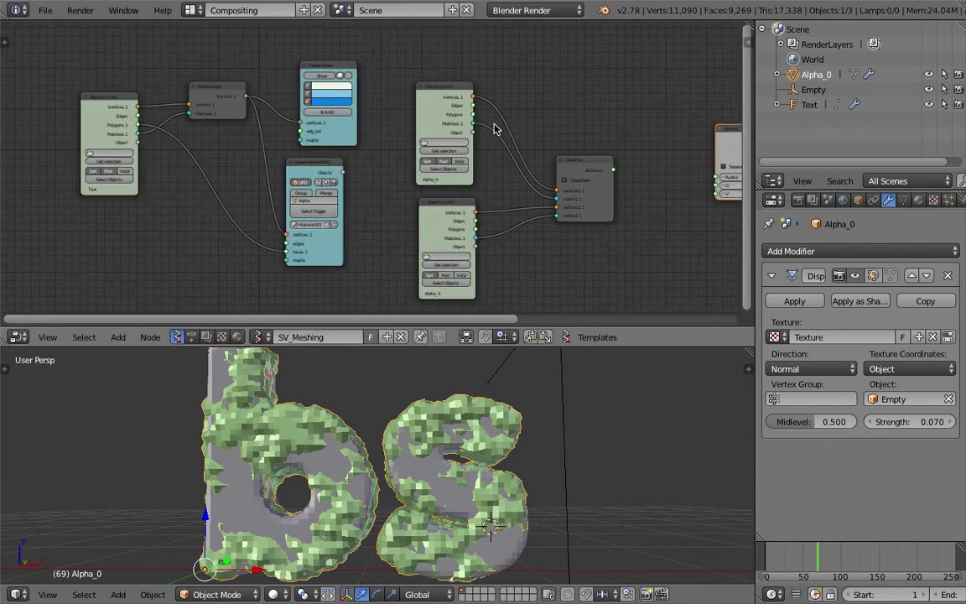
{"action": "left_click_drag", "start_coordinate": [208, 100], "coordinate": [608, 128]}
{"action": "left_click_drag", "start_coordinate": [481, 102], "coordinate": [552, 114]}
{"action": "scroll", "coordinate": [551, 114], "scroll_direction": "down", "scroll_amount": 3}
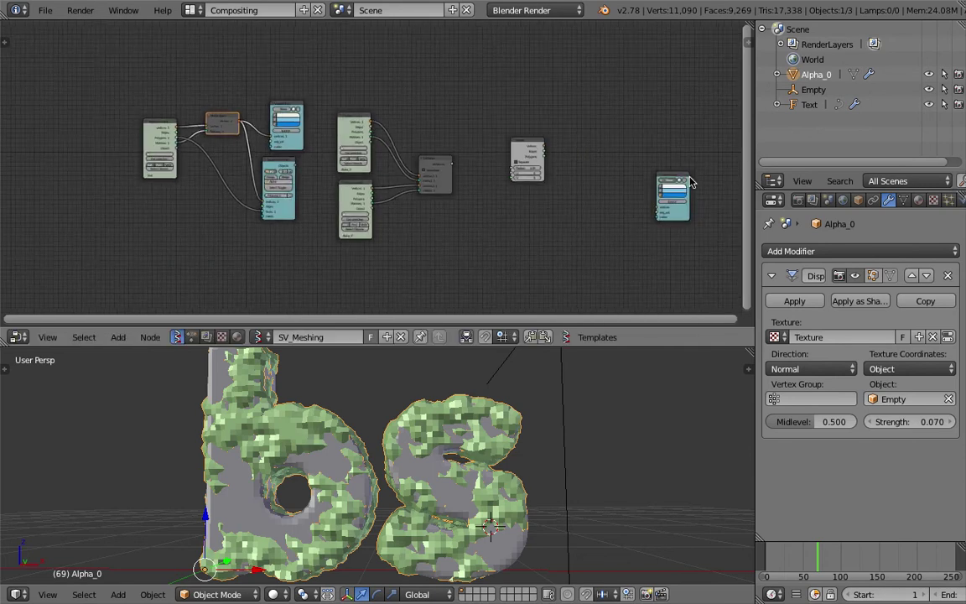
{"action": "left_click_drag", "start_coordinate": [669, 178], "coordinate": [549, 117]}
{"action": "key", "text": "Home"}
{"action": "scroll", "coordinate": [430, 155], "scroll_direction": "up", "scroll_amount": 1}
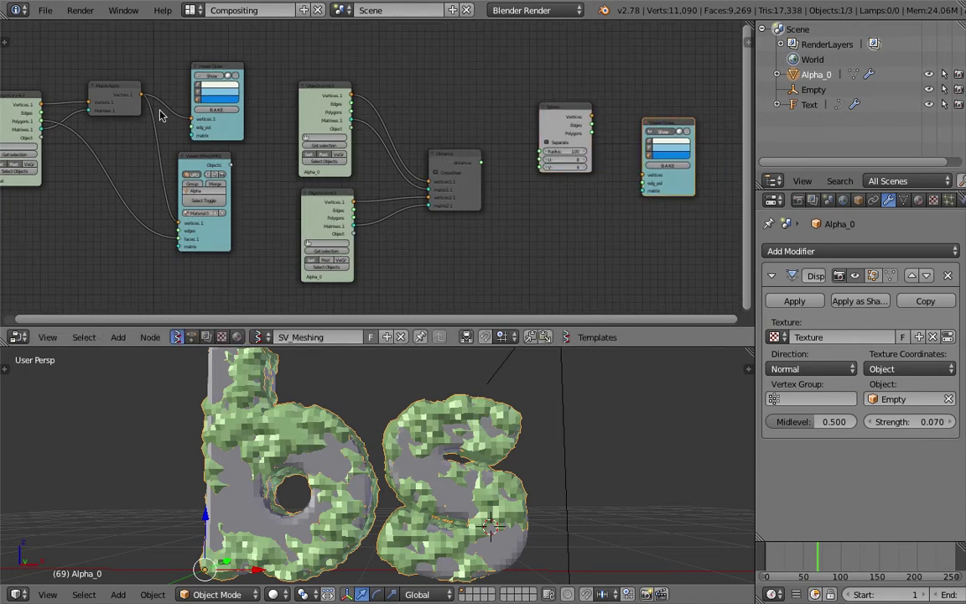
Link the Matrix Apply node's vertices to the new Viewer Draw's vertices input, and spread the Viewer Draw and Sphere nodes apart.
{"action": "left_click_drag", "start_coordinate": [146, 98], "coordinate": [641, 176]}
{"action": "left_click_drag", "start_coordinate": [115, 147], "coordinate": [138, 155]}
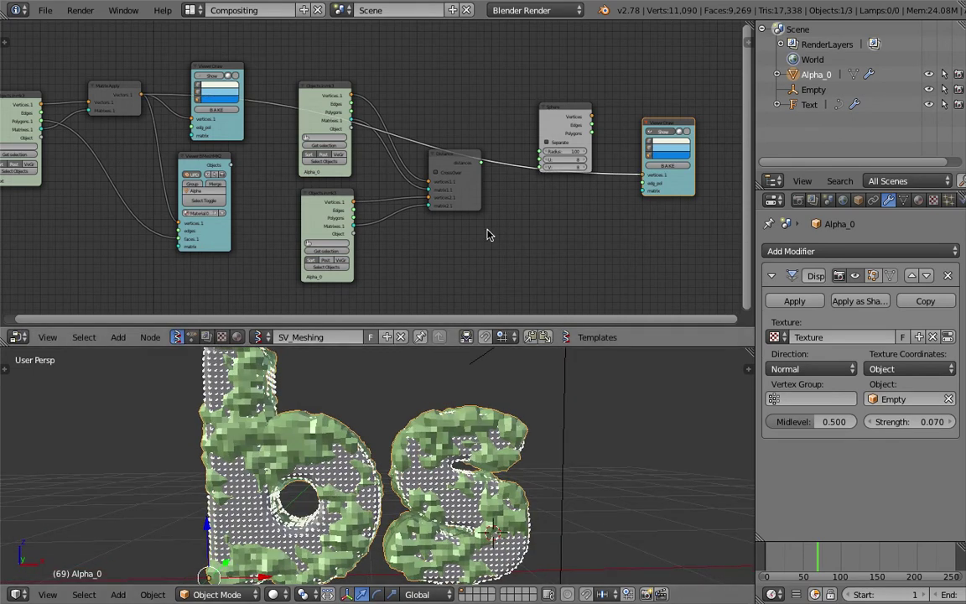
{"action": "scroll", "coordinate": [545, 181], "scroll_direction": "up", "scroll_amount": 2}
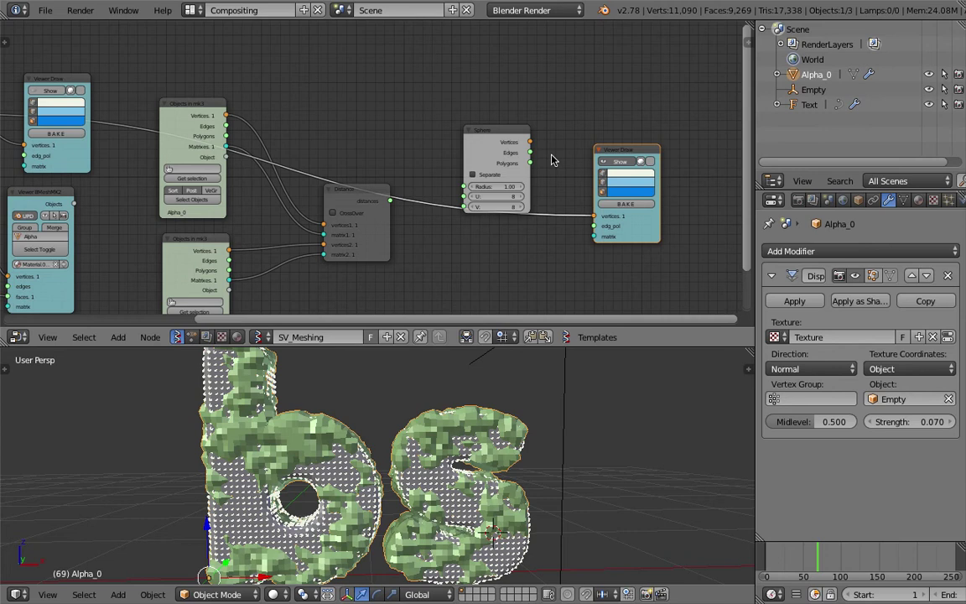
{"action": "left_click_drag", "start_coordinate": [615, 151], "coordinate": [644, 103]}
{"action": "left_click_drag", "start_coordinate": [486, 131], "coordinate": [453, 220]}
Add a Matrix in node between the Sphere and the new Viewer Draw, and link its output to the viewer's matrix input.
{"action": "middle_click_drag", "start_coordinate": [570, 216], "coordinate": [553, 180]}
{"action": "key", "text": "shift+a"}
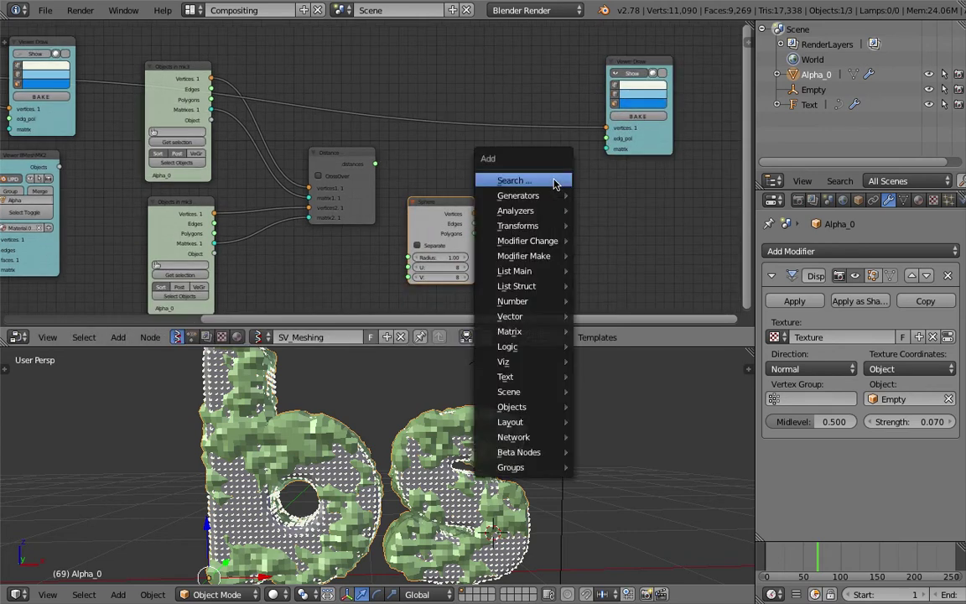
{"action": "left_click", "coordinate": [553, 179]}
{"action": "type", "text": "matrix i"}
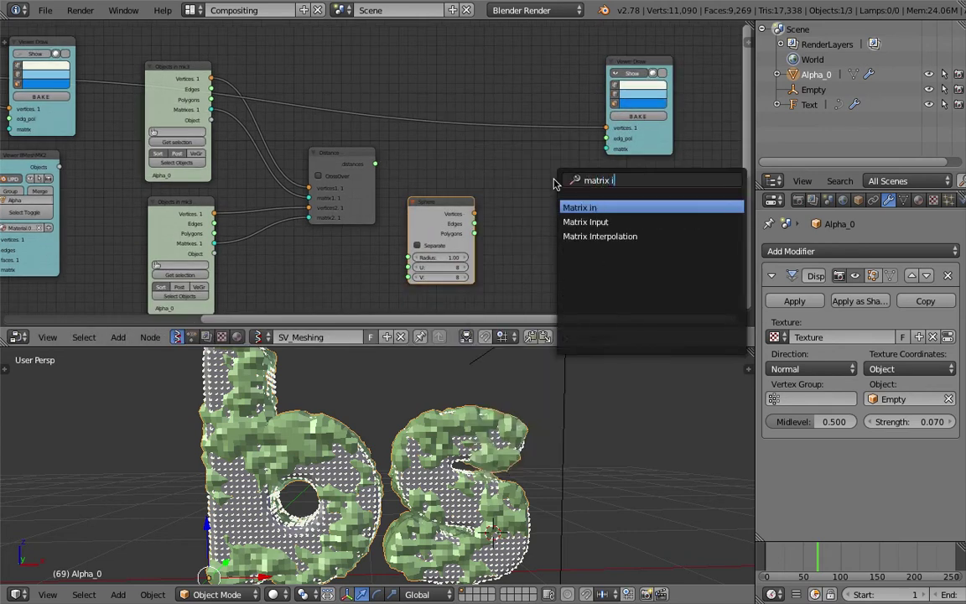
{"action": "key", "text": "Return"}
{"action": "left_click", "coordinate": [519, 174]}
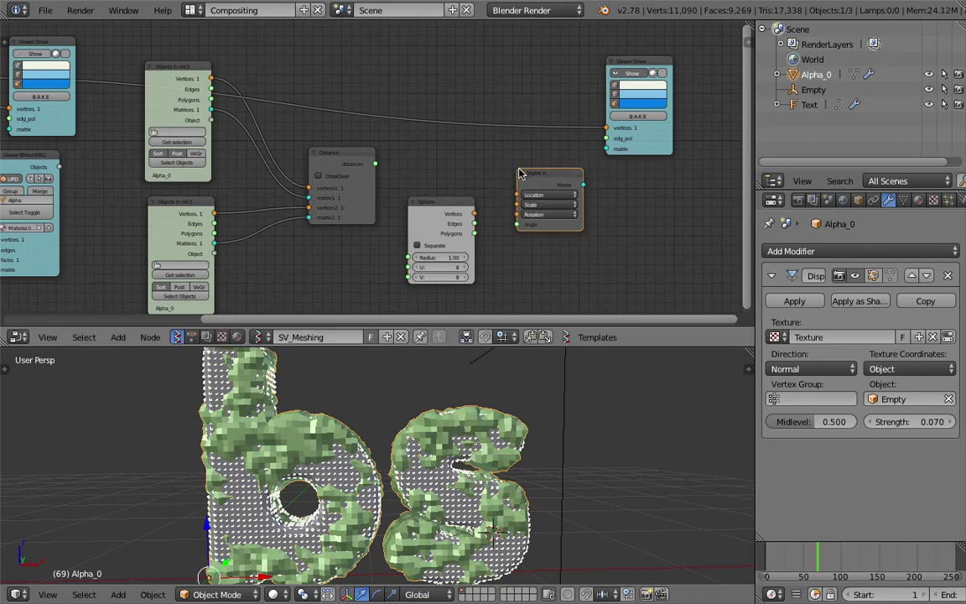
{"action": "left_click_drag", "start_coordinate": [589, 184], "coordinate": [609, 150]}
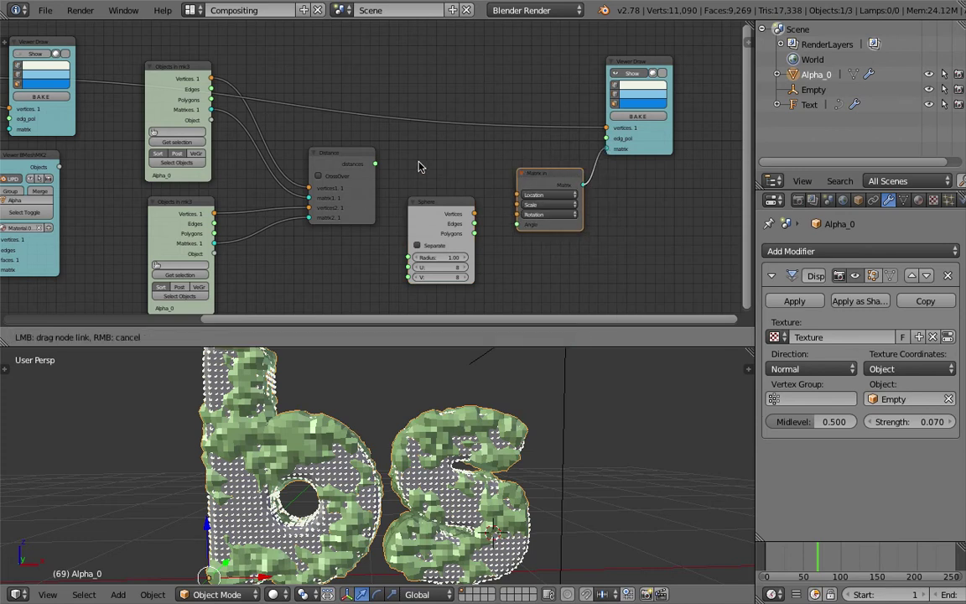
Cut the link into the new Viewer Draw's vertices and link the Matrix Apply vertices to Matrix in's Location instead.
{"action": "scroll", "coordinate": [394, 158], "scroll_direction": "down", "scroll_amount": 2}
{"action": "scroll", "coordinate": [327, 139], "scroll_direction": "left", "scroll_amount": 2, "text": "ctrl"}
{"action": "left_click_drag", "start_coordinate": [118, 92], "coordinate": [540, 122]}
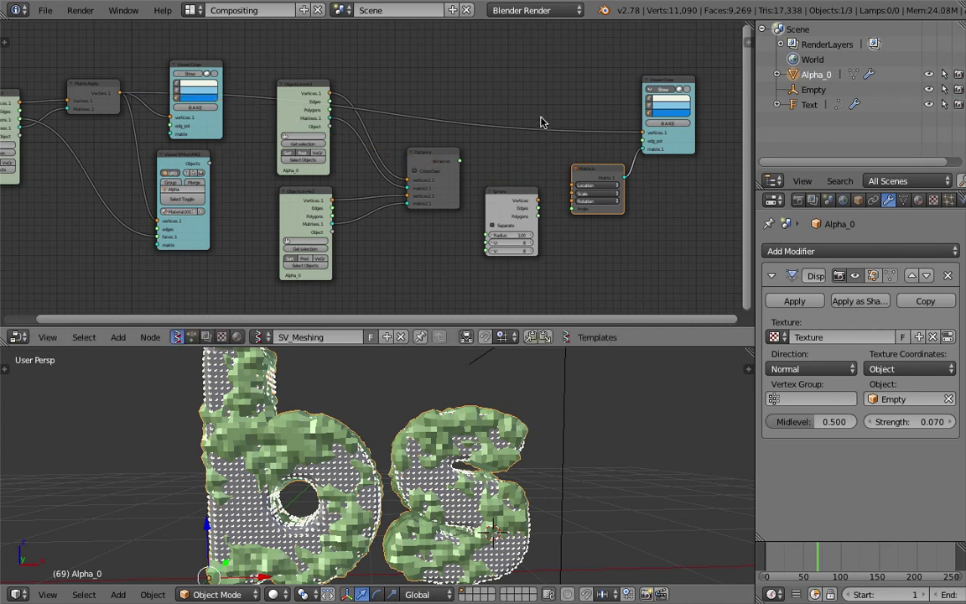
{"action": "right_click_drag", "start_coordinate": [540, 109], "coordinate": [540, 141], "text": "ctrl"}
{"action": "left_click_drag", "start_coordinate": [118, 92], "coordinate": [546, 215]}
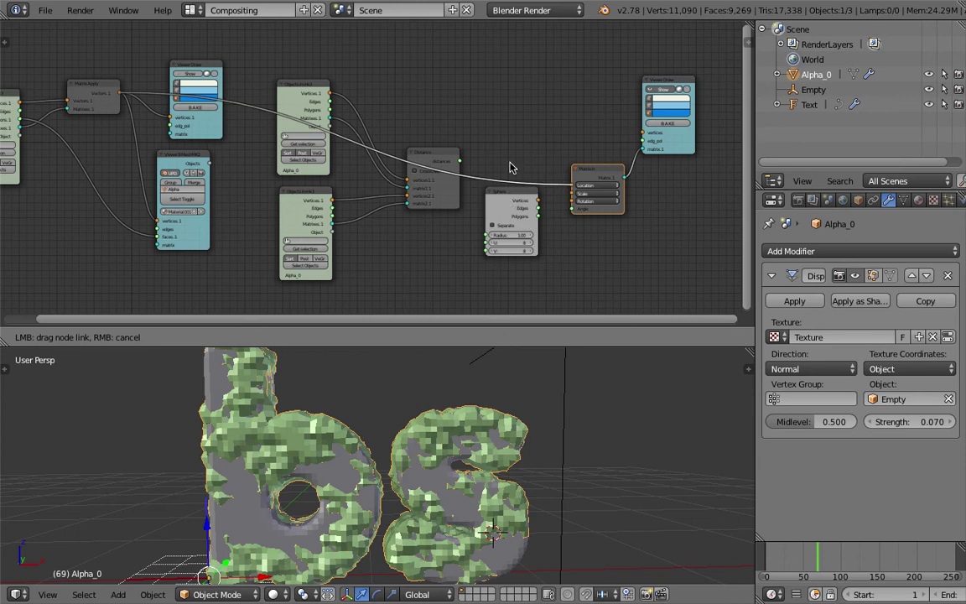
Move the Sphere above Matrix in, feed its vertices and polygons into the new Viewer Draw, and drive its Radius with Distance's output.
{"action": "left_click_drag", "start_coordinate": [513, 169], "coordinate": [515, 177]}
{"action": "mouse_move", "coordinate": [509, 190]}
{"action": "left_mouse_down"}
{"action": "mouse_move", "coordinate": [533, 78]}
{"action": "mouse_move", "coordinate": [643, 133]}
{"action": "left_mouse_up"}
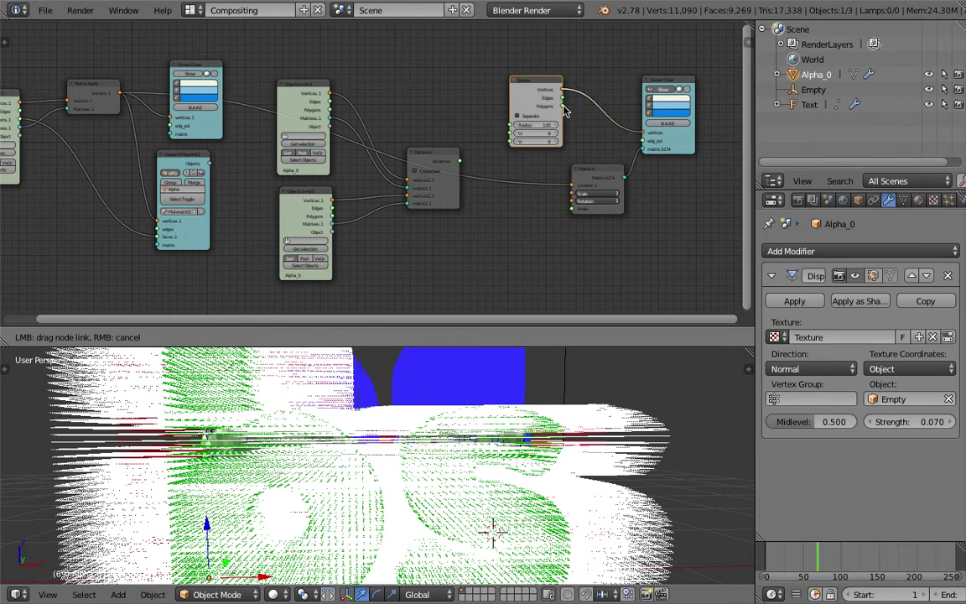
{"action": "left_click_drag", "start_coordinate": [562, 107], "coordinate": [642, 141]}
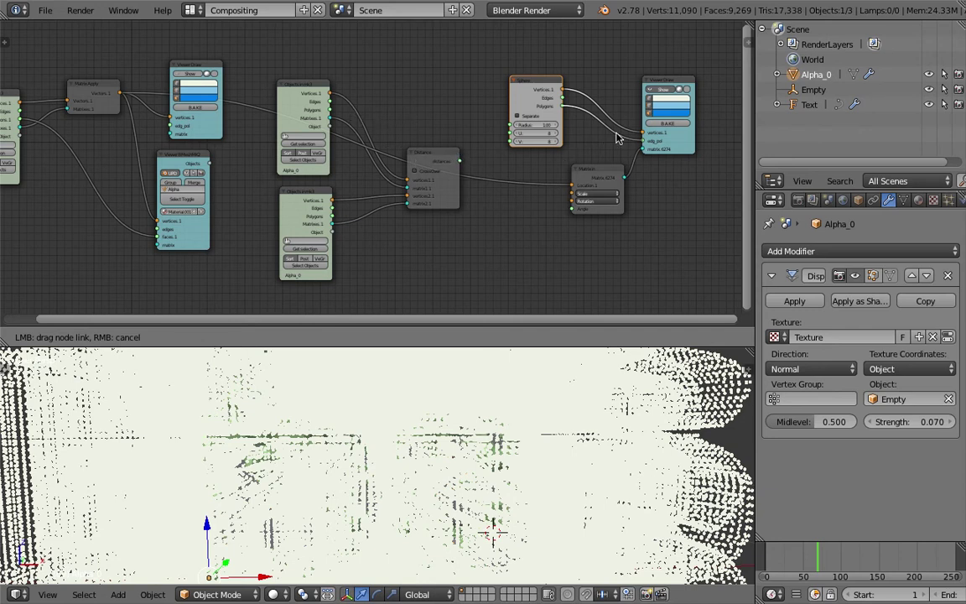
{"action": "mouse_move", "coordinate": [572, 83]}
{"action": "left_mouse_down"}
{"action": "mouse_move", "coordinate": [513, 122]}
{"action": "mouse_move", "coordinate": [602, 82]}
{"action": "mouse_move", "coordinate": [675, 144]}
{"action": "mouse_move", "coordinate": [642, 181]}
{"action": "mouse_move", "coordinate": [636, 174]}
{"action": "left_mouse_up"}
{"action": "left_click_drag", "start_coordinate": [635, 173], "coordinate": [635, 174]}
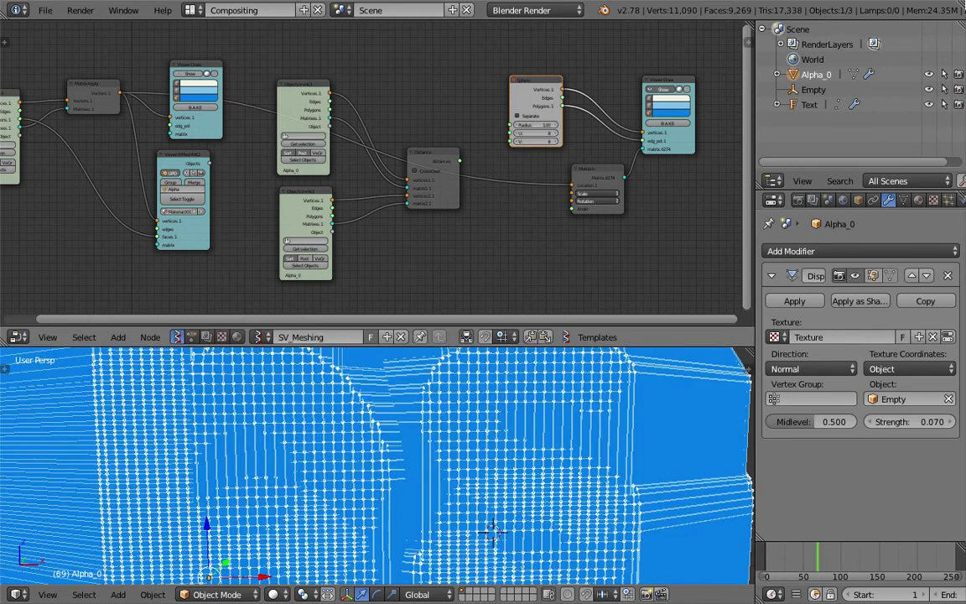
{"action": "left_click_drag", "start_coordinate": [460, 162], "coordinate": [511, 132]}
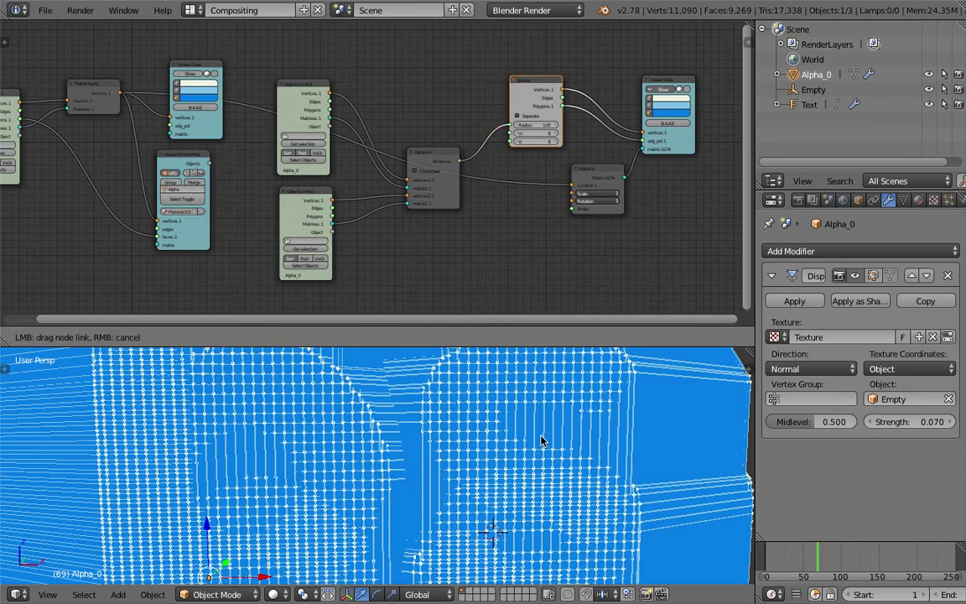
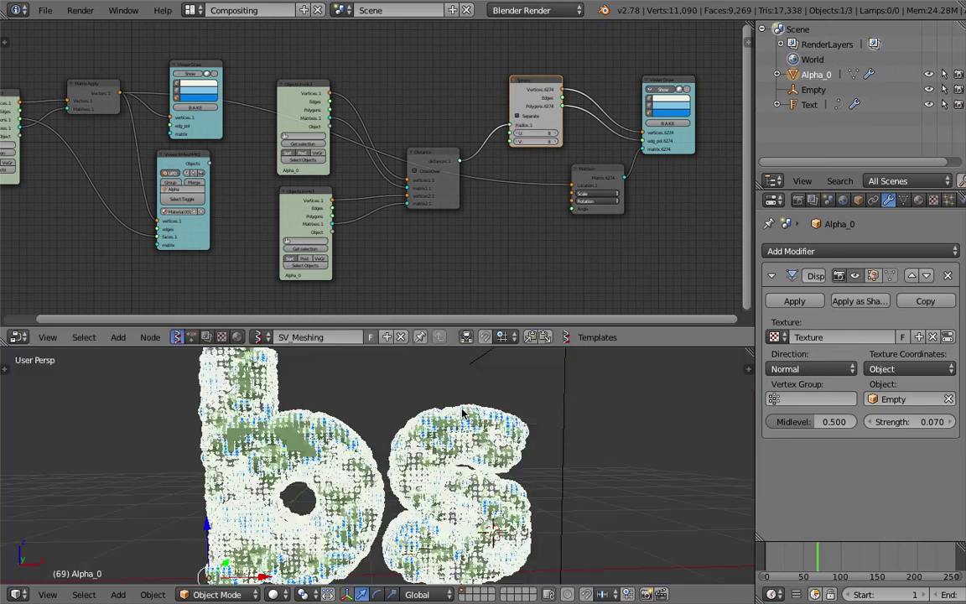
Deselect everything and examine the sizes and placement of the spheres over the "bs" letters, using a maximized 3D view for close inspection.
{"action": "scroll", "coordinate": [462, 412], "scroll_direction": "down", "scroll_amount": 4}
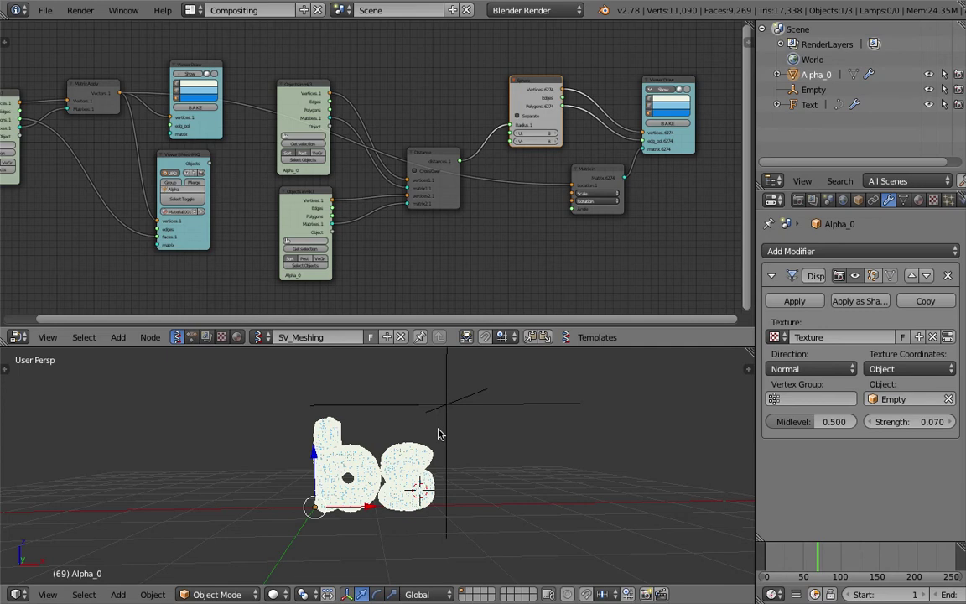
{"action": "scroll", "coordinate": [437, 433], "scroll_direction": "down", "scroll_amount": 1}
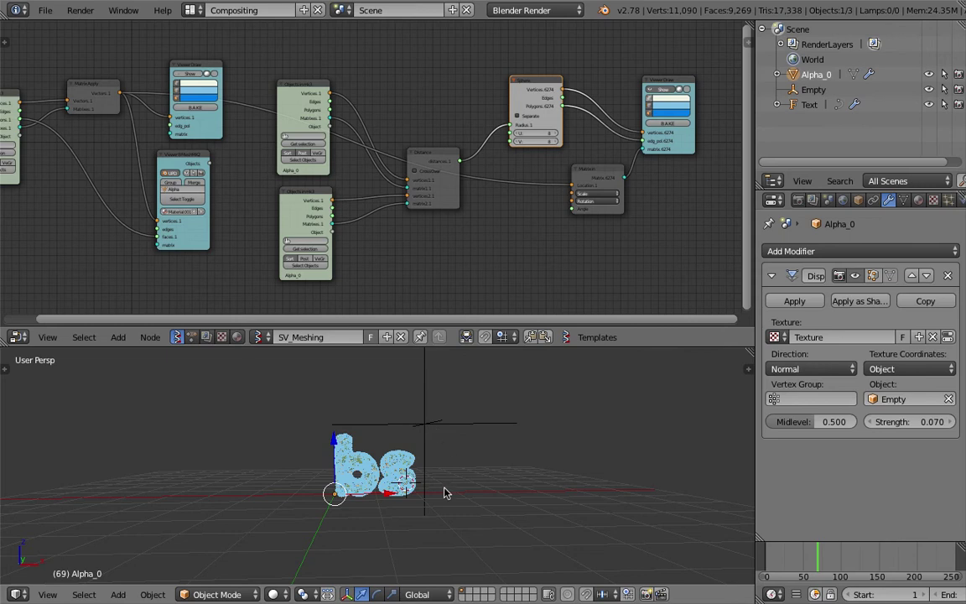
{"action": "scroll", "coordinate": [449, 493], "scroll_direction": "up", "scroll_amount": 2}
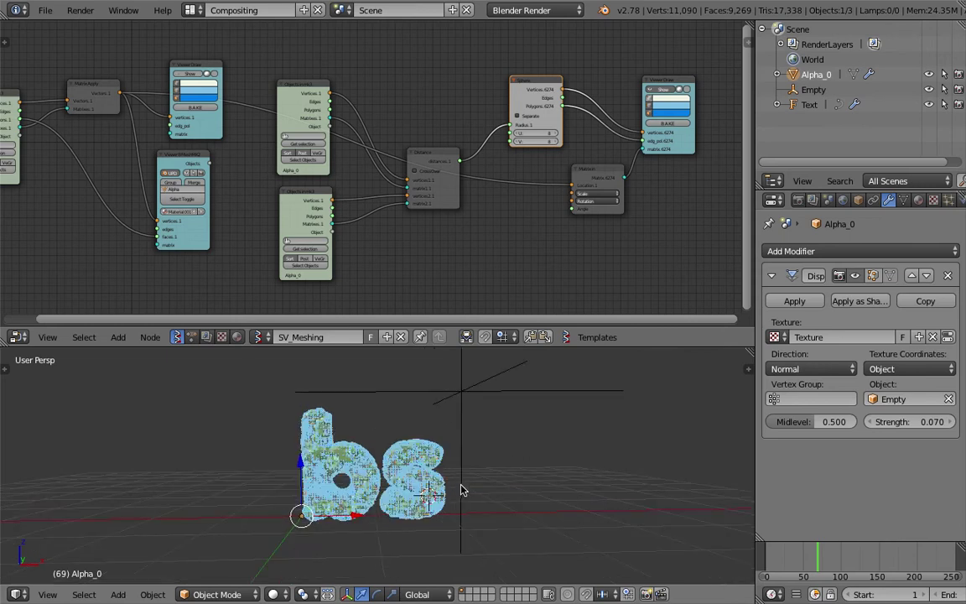
{"action": "scroll", "coordinate": [459, 490], "scroll_direction": "up", "scroll_amount": 1}
{"action": "scroll", "coordinate": [461, 489], "scroll_direction": "up", "scroll_amount": 1}
{"action": "scroll", "coordinate": [460, 489], "scroll_direction": "up", "scroll_amount": 2}
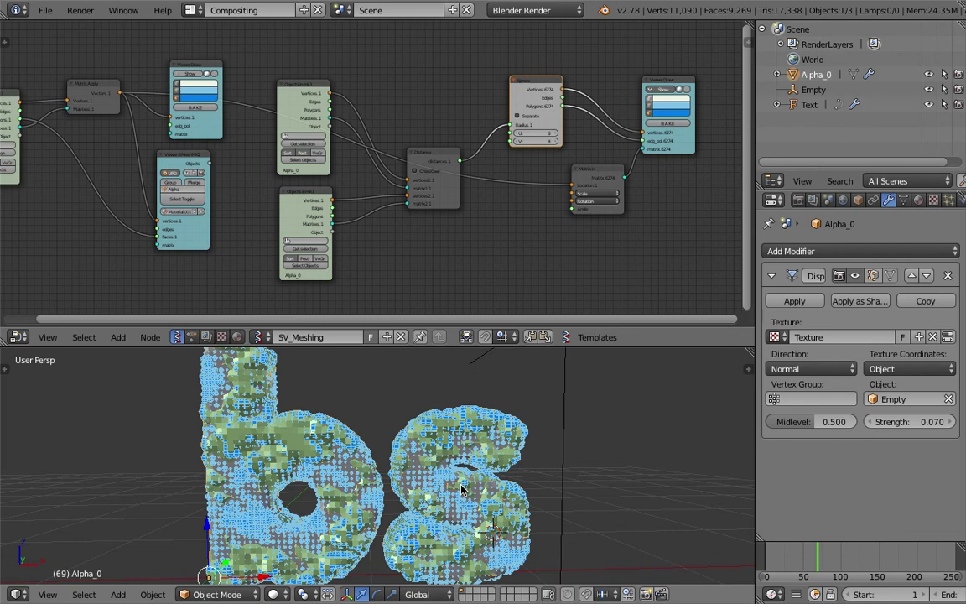
{"action": "key", "text": "a"}
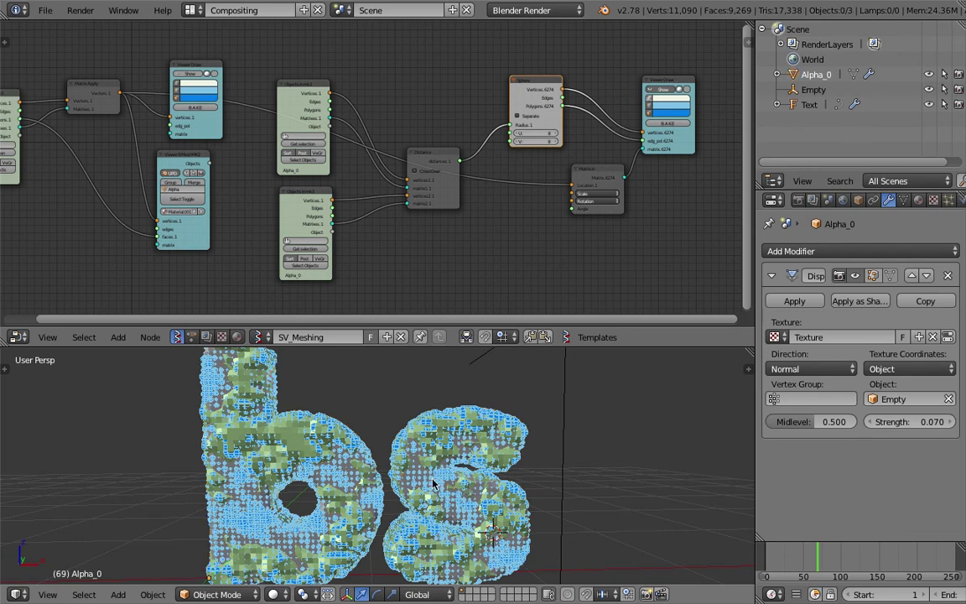
{"action": "middle_click_drag", "start_coordinate": [432, 483], "coordinate": [432, 484]}
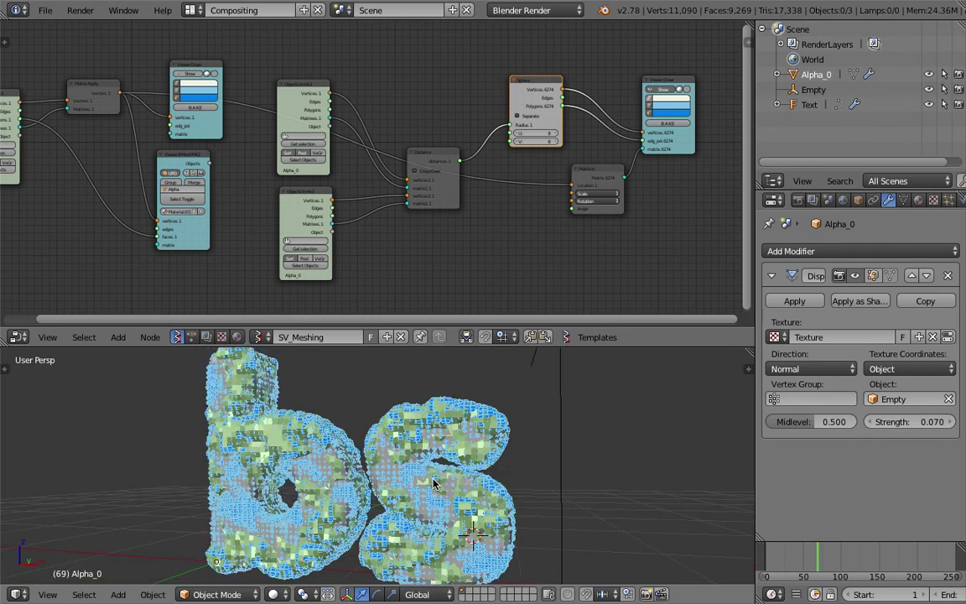
{"action": "key", "text": "shift+space"}
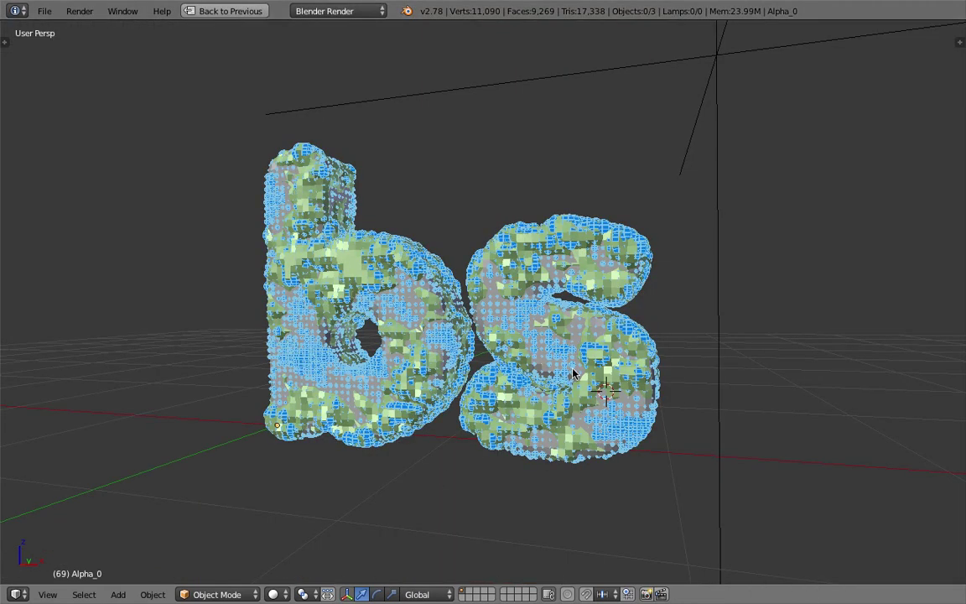
{"action": "scroll", "coordinate": [517, 332], "scroll_direction": "up", "scroll_amount": 5}
{"action": "mouse_move", "coordinate": [577, 370]}
{"action": "middle_mouse_down"}
{"action": "mouse_move", "coordinate": [592, 374]}
{"action": "mouse_move", "coordinate": [369, 336]}
{"action": "middle_mouse_up"}
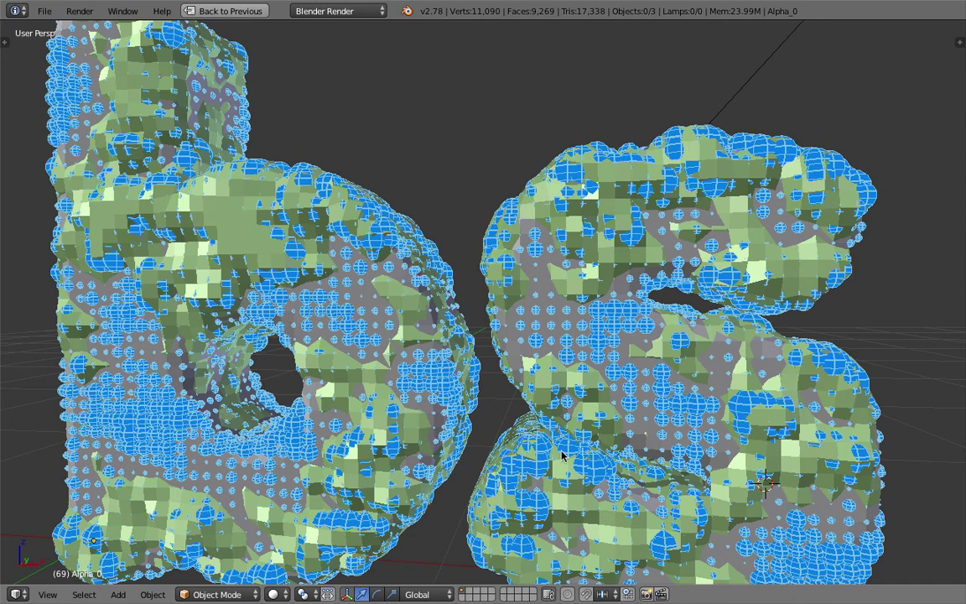
{"action": "scroll", "coordinate": [557, 436], "scroll_direction": "down", "scroll_amount": 2}
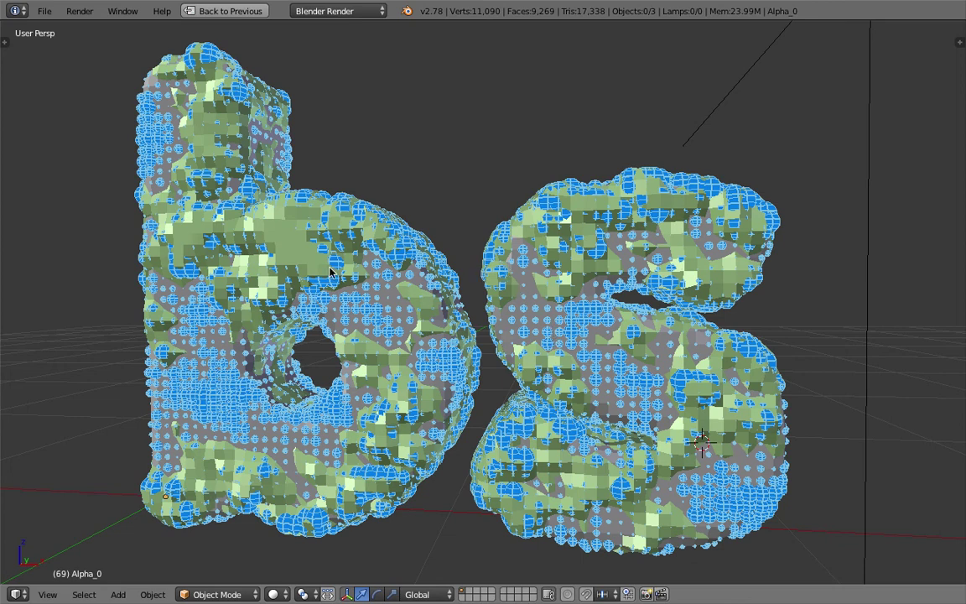
{"action": "left_click", "coordinate": [287, 243]}
{"action": "left_click", "coordinate": [605, 402]}
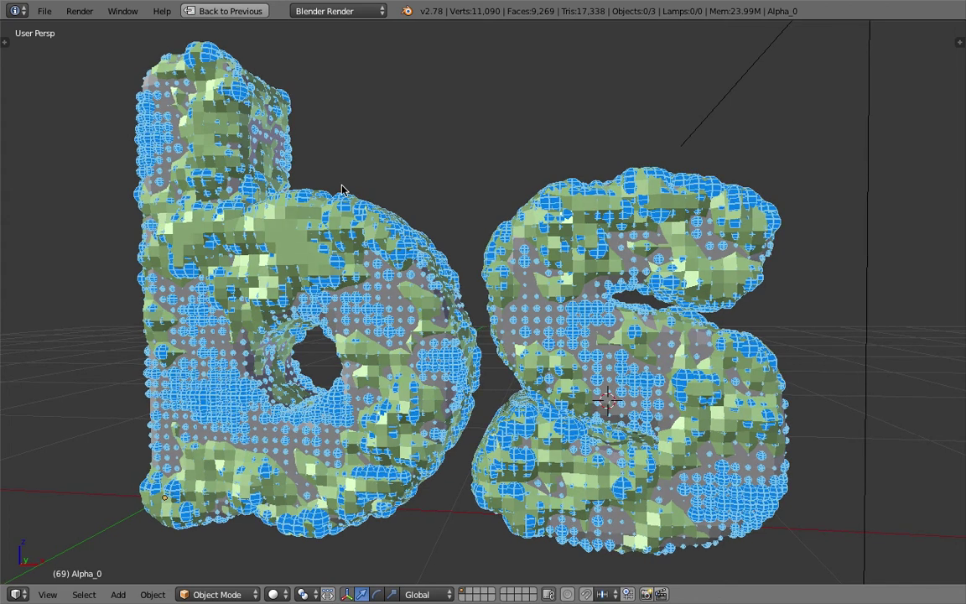
{"action": "left_click", "coordinate": [225, 11]}
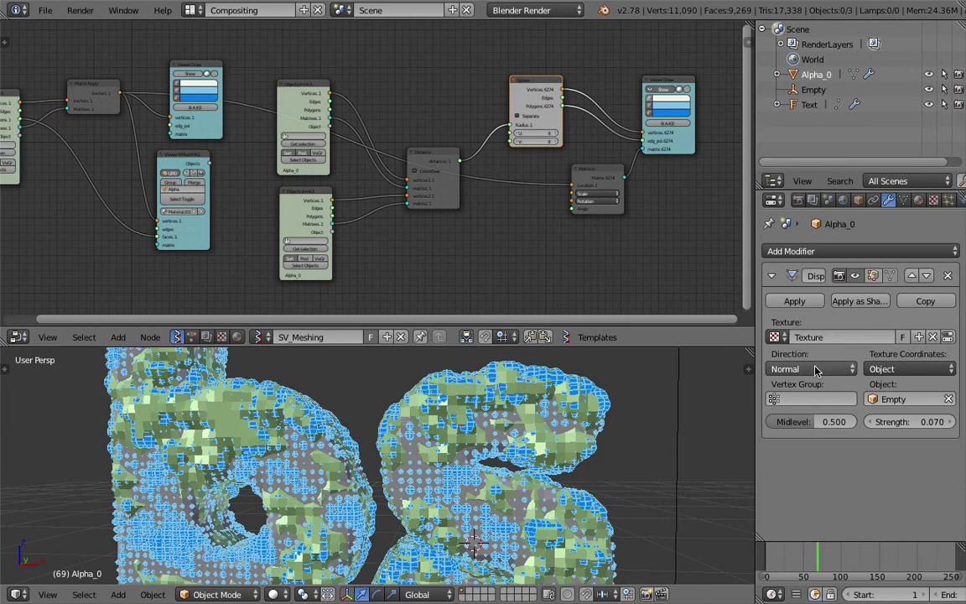
Set the Text object's Remesh octree depth to 5 and move the timeline to frame 34.
{"action": "left_click", "coordinate": [810, 105]}
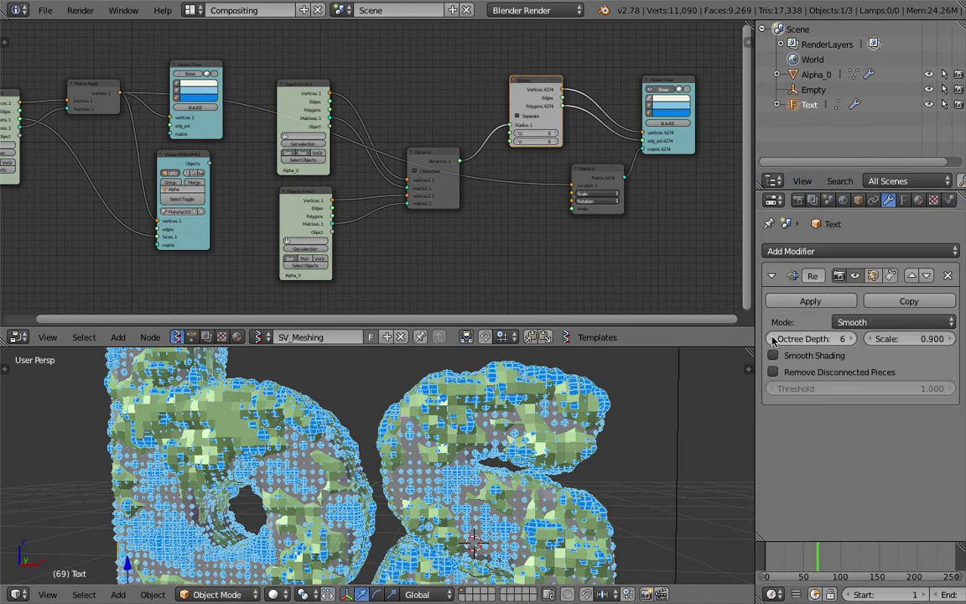
{"action": "left_click", "coordinate": [773, 340]}
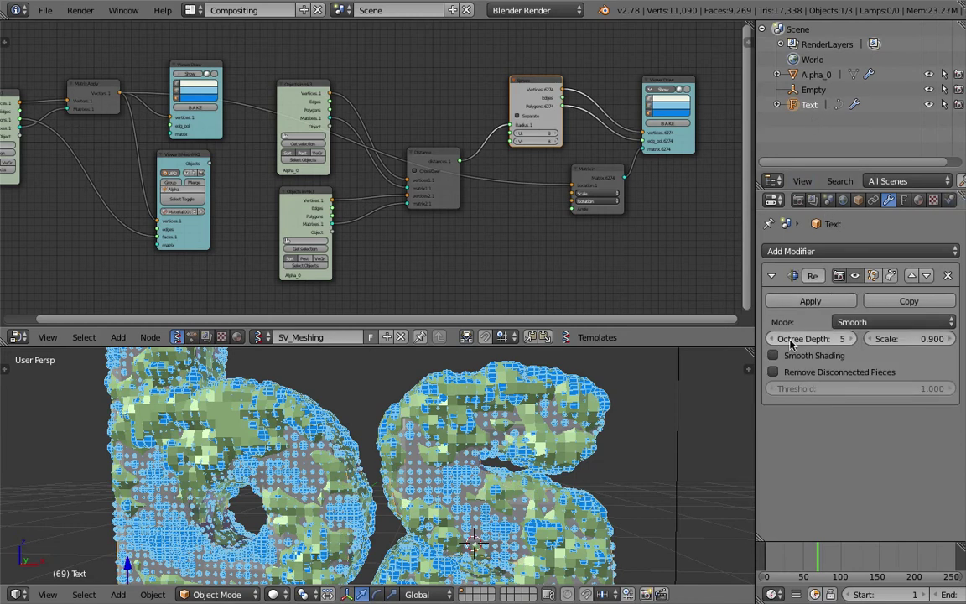
{"action": "left_click", "coordinate": [791, 570]}
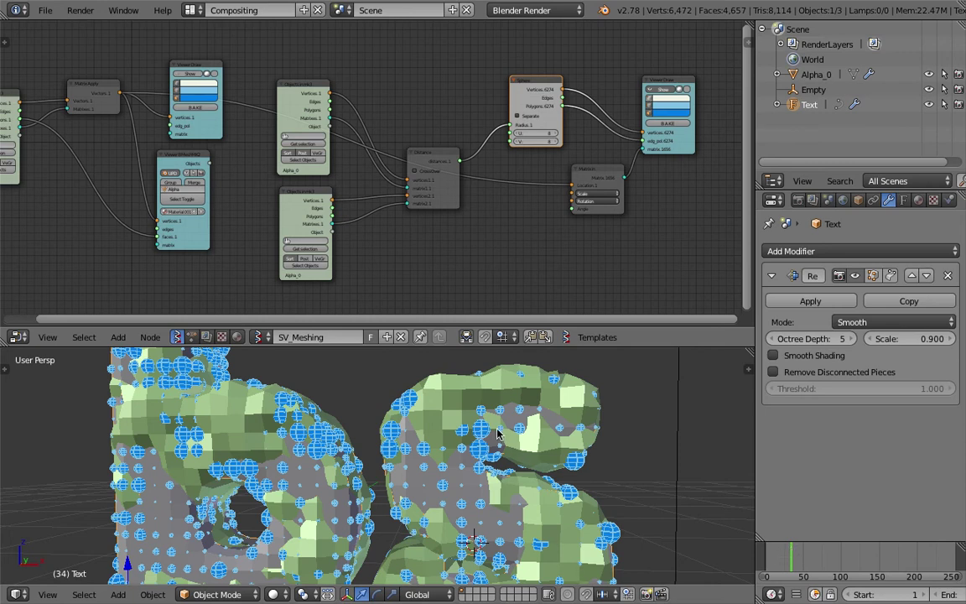
Enlarge the 3D view area by shrinking the node editor above it.
{"action": "scroll", "coordinate": [497, 433], "scroll_direction": "down", "scroll_amount": 5}
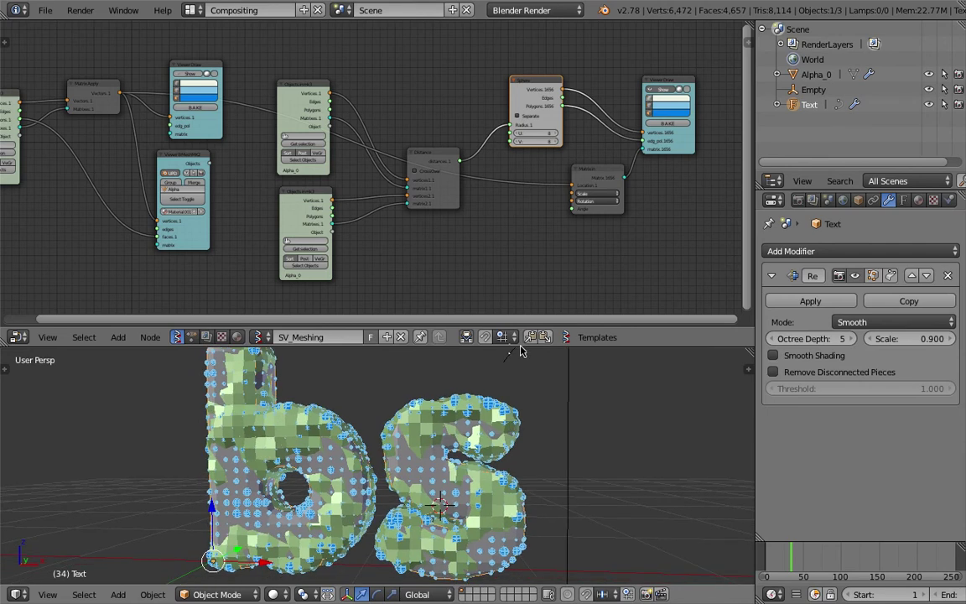
{"action": "left_click_drag", "start_coordinate": [517, 342], "coordinate": [530, 117]}
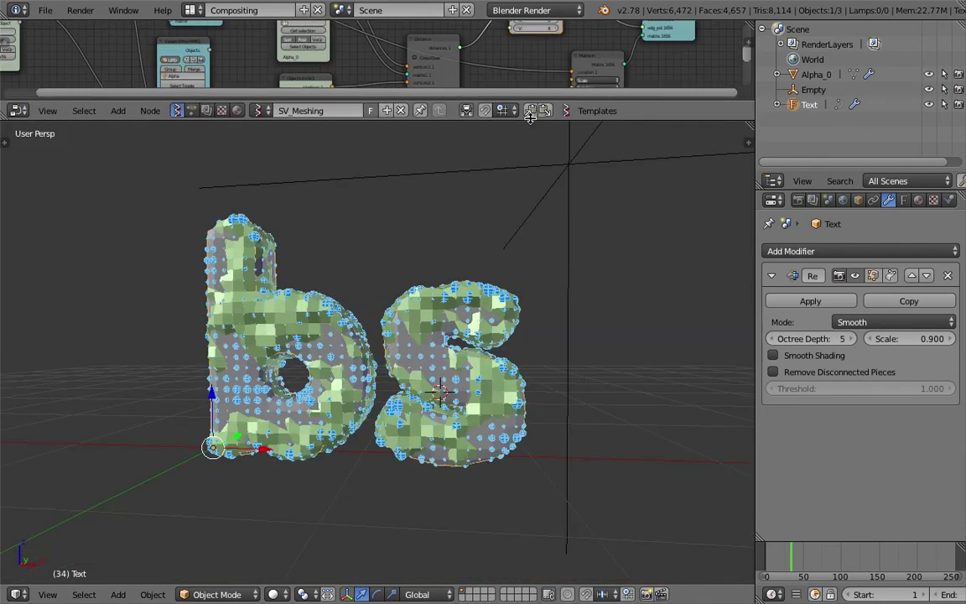
Try moving the Empty around to test how the displacement and the sphere sizes respond.
{"action": "right_click", "coordinate": [559, 204]}
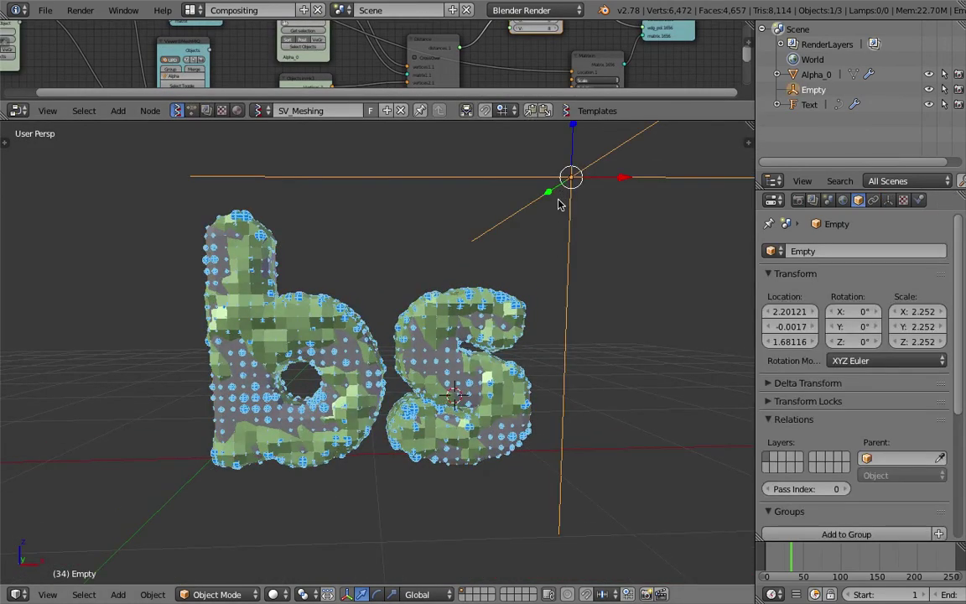
{"action": "key", "text": "g"}
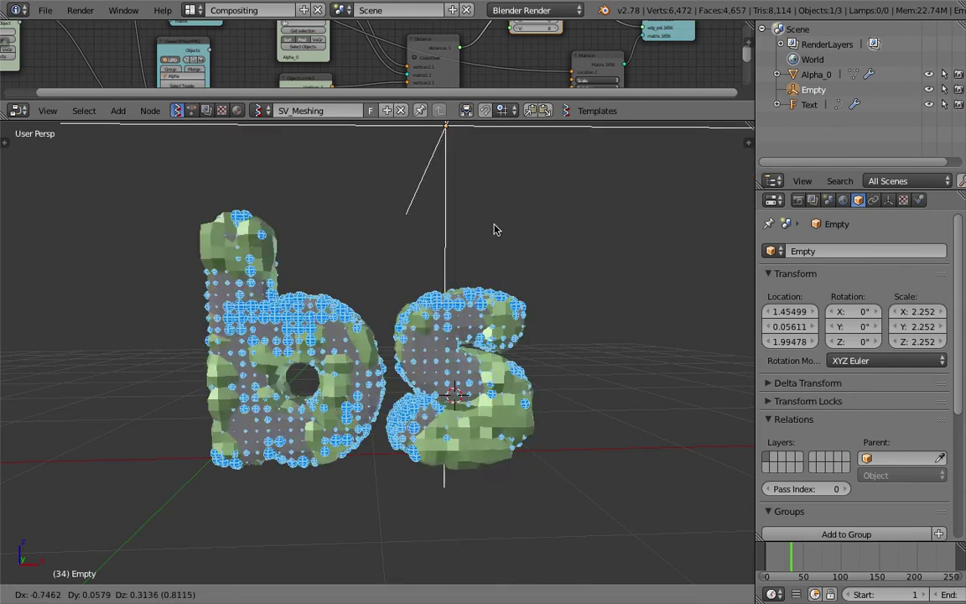
{"action": "left_click", "coordinate": [520, 262]}
{"action": "key", "text": "g"}
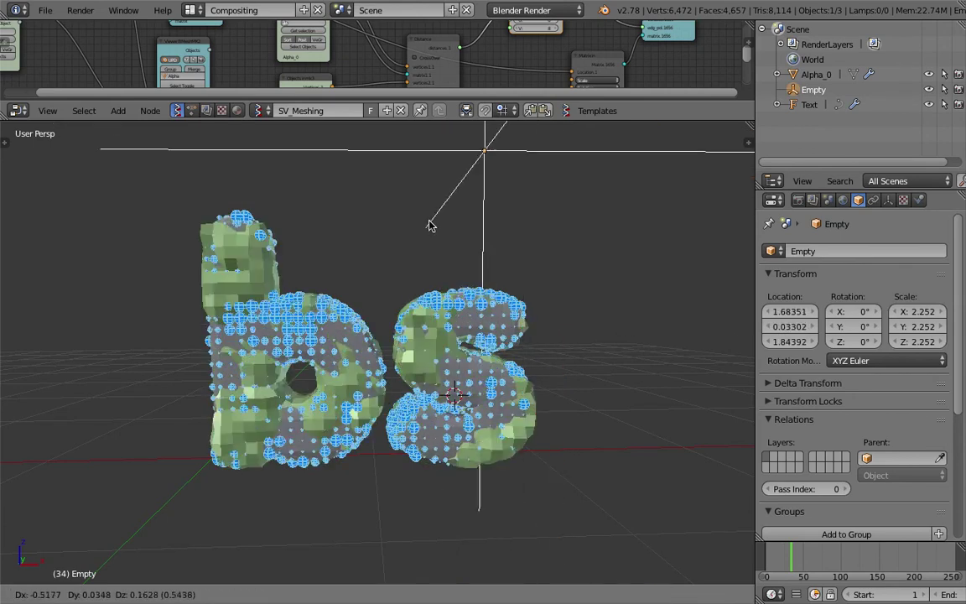
{"action": "left_click", "coordinate": [591, 252]}
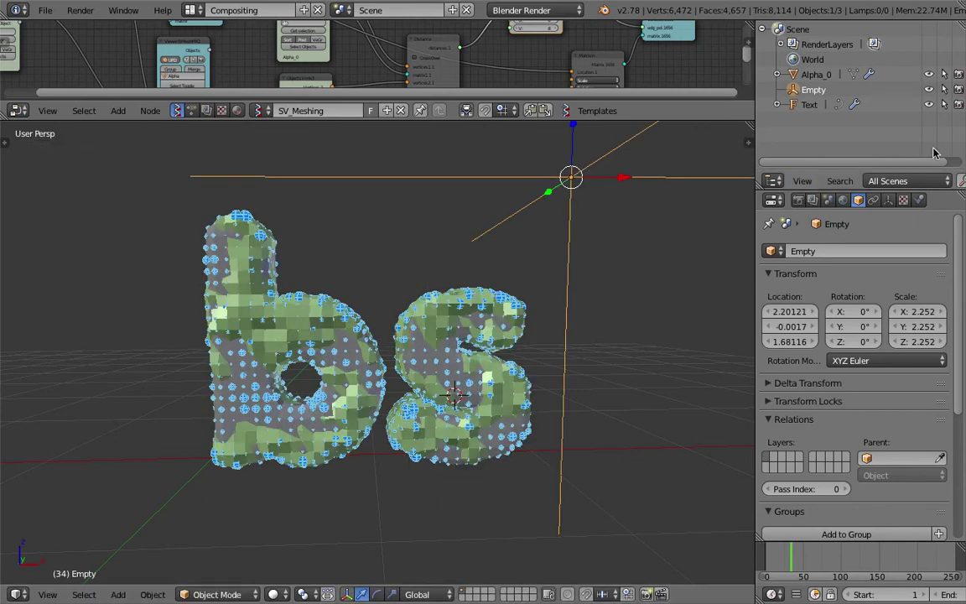
Hide the Text and Alpha_0 objects in the viewport to isolate the spheres.
{"action": "left_click", "coordinate": [929, 108]}
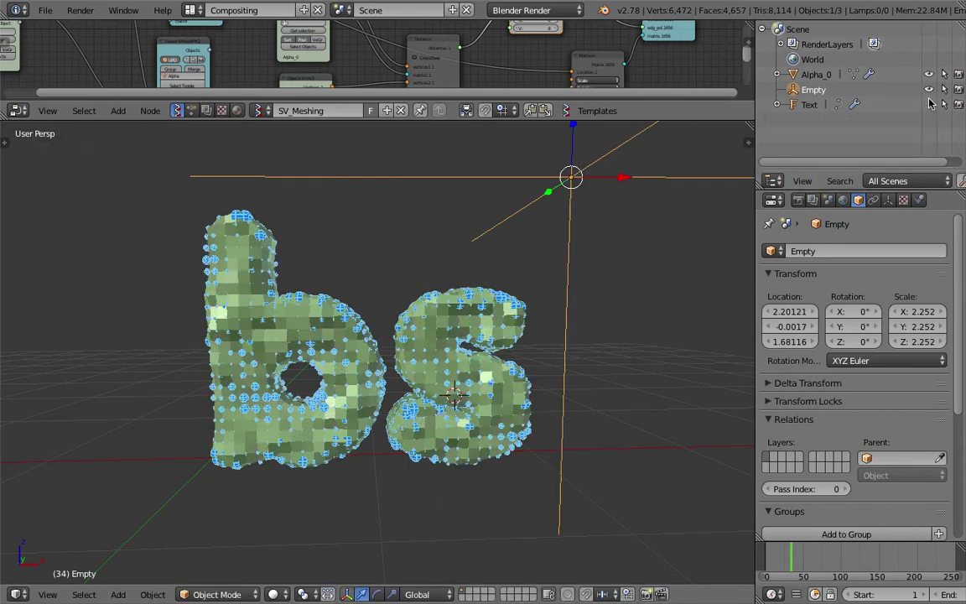
{"action": "left_click", "coordinate": [929, 76]}
{"action": "scroll", "coordinate": [537, 264], "scroll_direction": "up", "scroll_amount": 3}
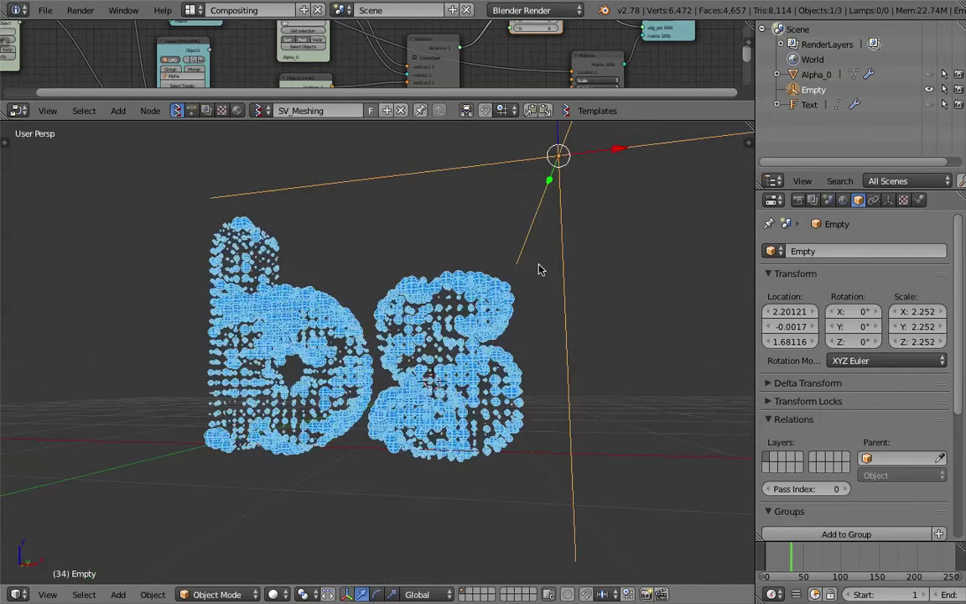
Enlarge the node editor and set the spheres' Viewer Draw node to display shaded faces without edges.
{"action": "left_click_drag", "start_coordinate": [645, 100], "coordinate": [646, 179]}
{"action": "left_click_drag", "start_coordinate": [646, 241], "coordinate": [647, 217]}
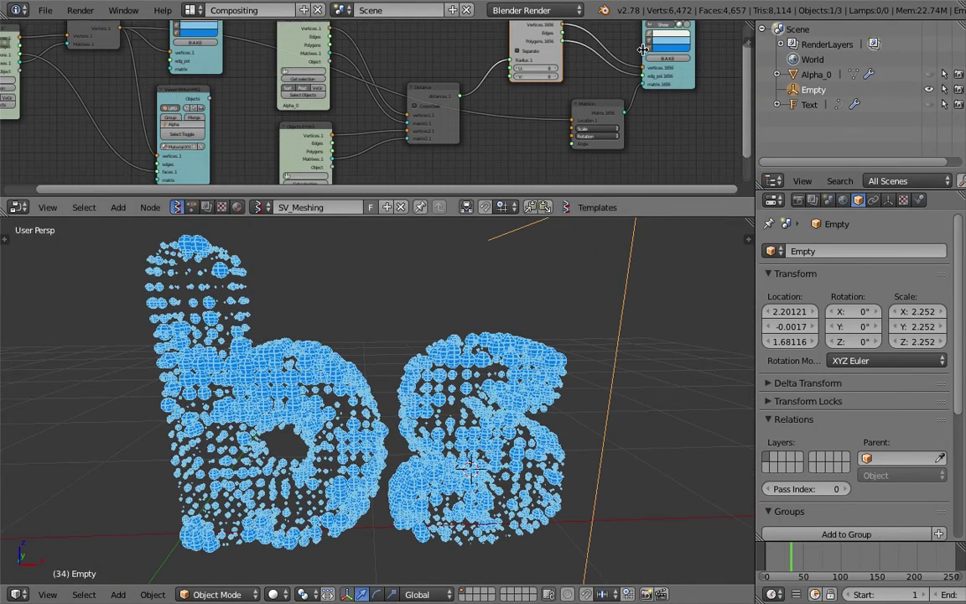
{"action": "left_click", "coordinate": [690, 27]}
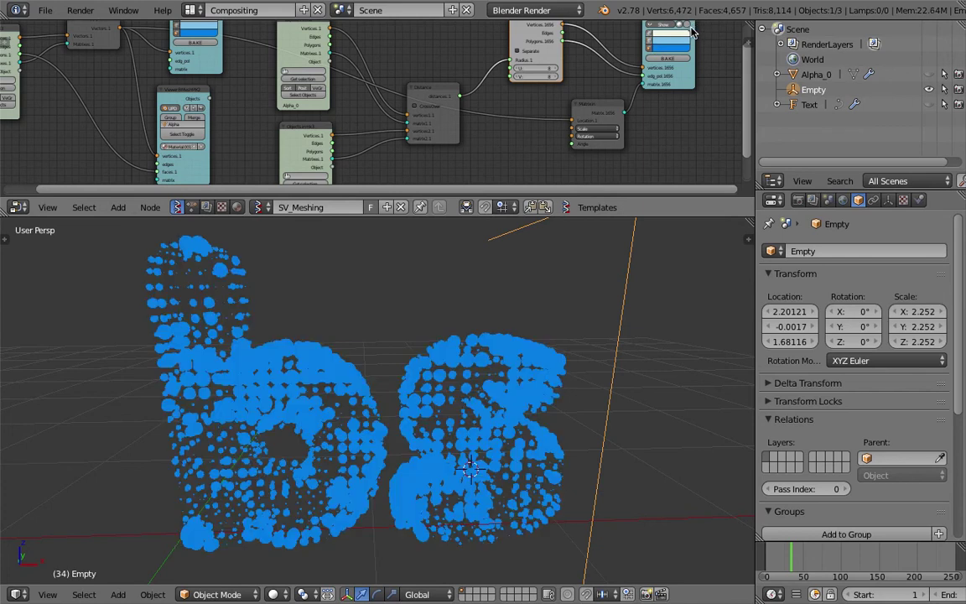
Turn on Ambient Occlusion in the 3D view's shading settings and hide the settings again.
{"action": "left_click", "coordinate": [749, 239]}
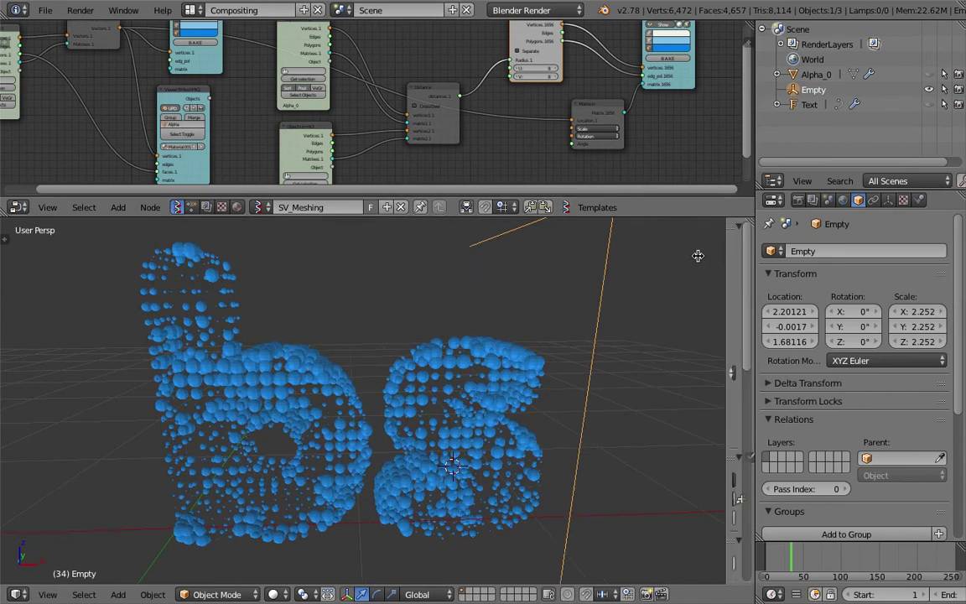
{"action": "left_click_drag", "start_coordinate": [704, 267], "coordinate": [607, 273]}
{"action": "scroll", "coordinate": [662, 403], "scroll_direction": "down", "scroll_amount": 15}
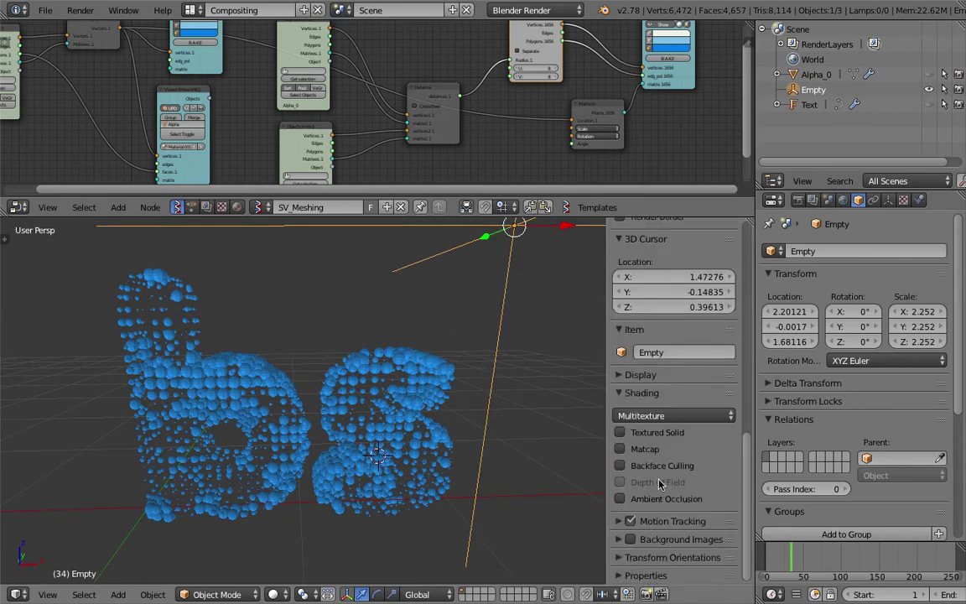
{"action": "left_click", "coordinate": [650, 501]}
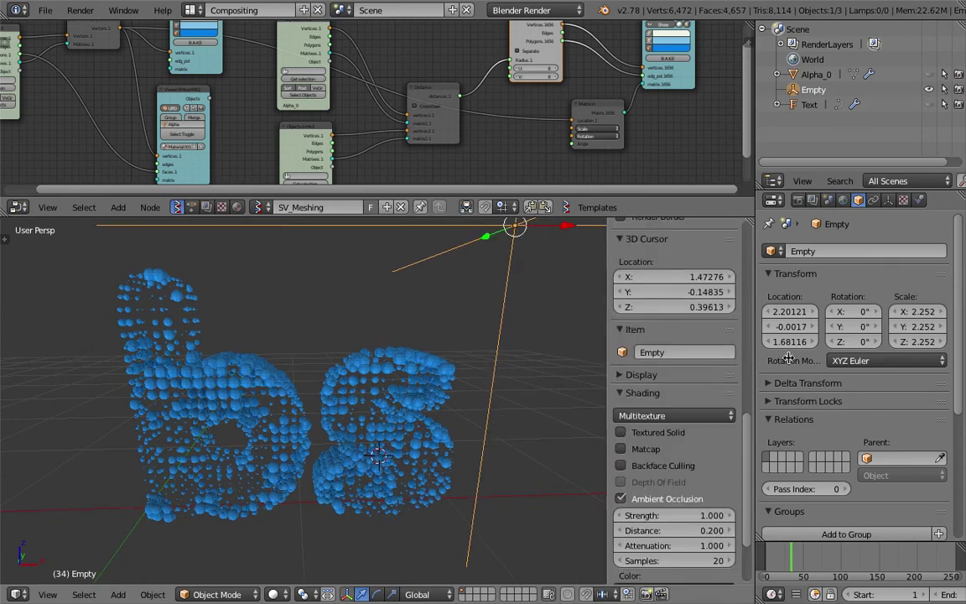
{"action": "key", "text": "n"}
Move the Empty to about X 1.45, Y -0.09, Z 1.66 above the letter s and set the timeline to frame 50.
{"action": "scroll", "coordinate": [499, 375], "scroll_direction": "down", "scroll_amount": 4}
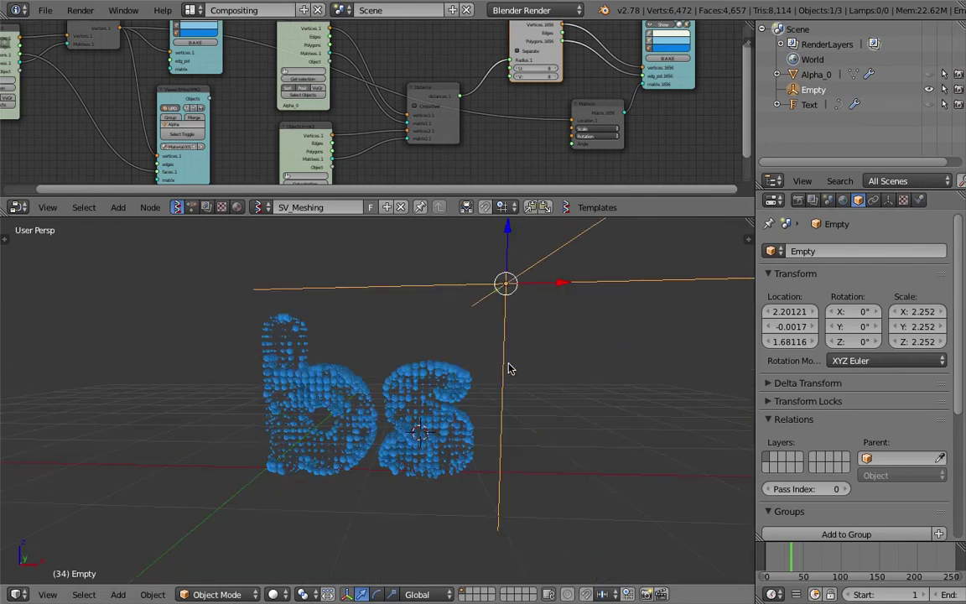
{"action": "key", "text": "g"}
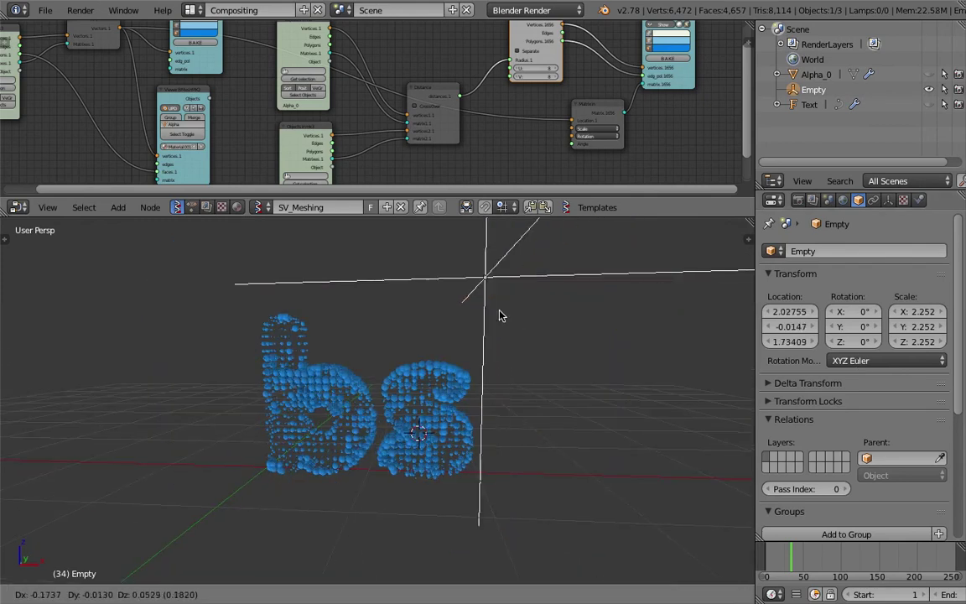
{"action": "left_click", "coordinate": [524, 355]}
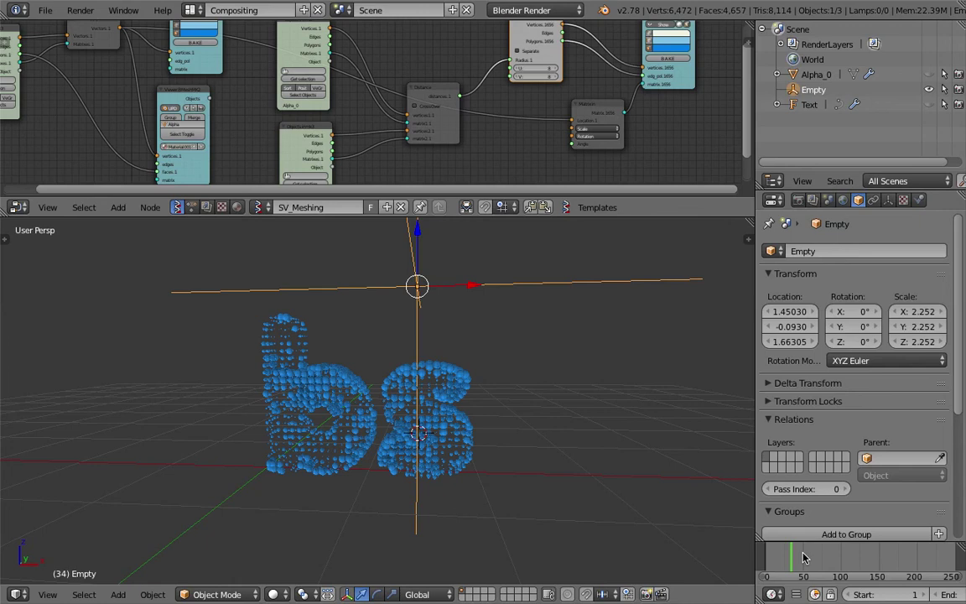
{"action": "left_click", "coordinate": [802, 558]}
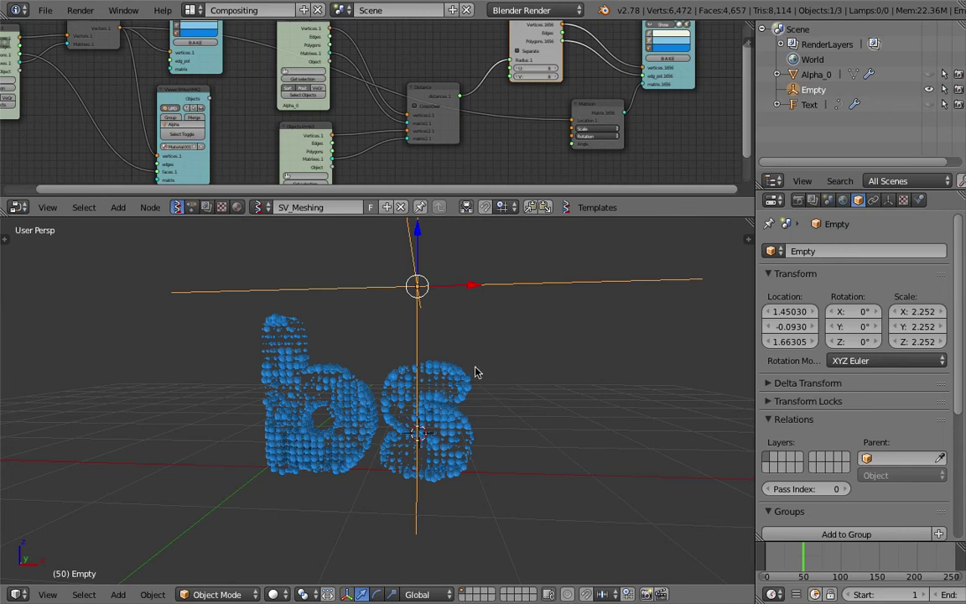
Examine the shaded spheres on the bs text from several angles and distances, and view the complete node tree.
{"action": "scroll", "coordinate": [474, 371], "scroll_direction": "up", "scroll_amount": 5}
{"action": "mouse_move", "coordinate": [479, 377]}
{"action": "middle_mouse_down"}
{"action": "mouse_move", "coordinate": [453, 464]}
{"action": "mouse_move", "coordinate": [454, 350]}
{"action": "mouse_move", "coordinate": [388, 362]}
{"action": "mouse_move", "coordinate": [263, 359]}
{"action": "mouse_move", "coordinate": [289, 315]}
{"action": "mouse_move", "coordinate": [509, 370]}
{"action": "mouse_move", "coordinate": [525, 409]}
{"action": "mouse_move", "coordinate": [469, 377]}
{"action": "middle_mouse_up"}
{"action": "scroll", "coordinate": [360, 118], "scroll_direction": "down", "scroll_amount": 2}
{"action": "key", "text": "Home"}
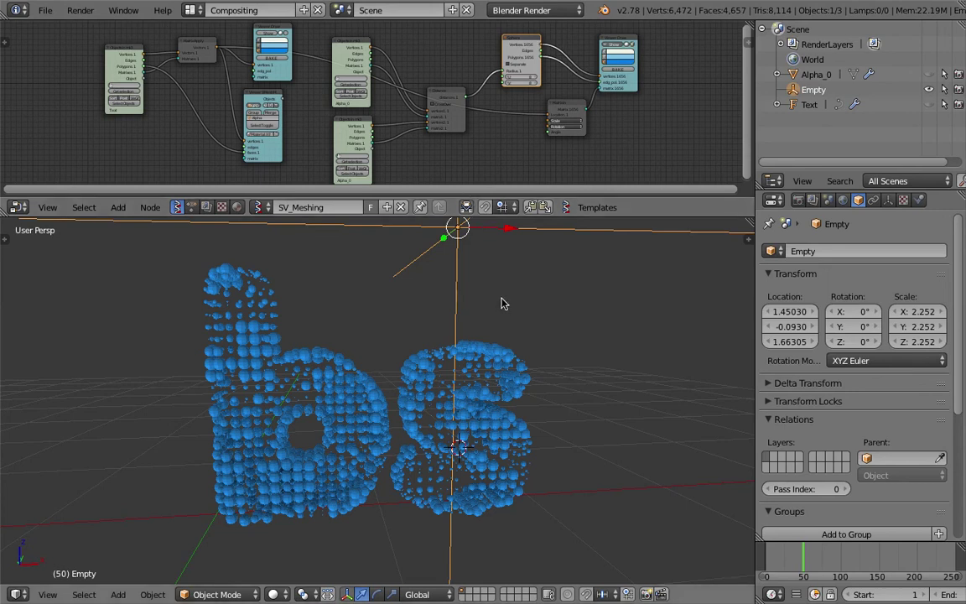
{"action": "middle_click_drag", "start_coordinate": [502, 302], "coordinate": [491, 298]}
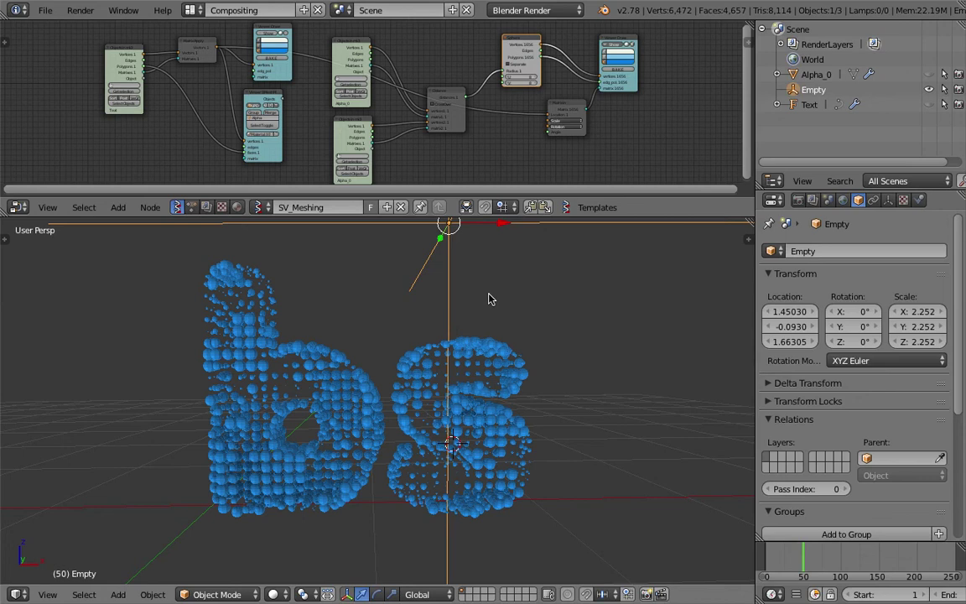
{"action": "middle_click_drag", "start_coordinate": [500, 384], "coordinate": [447, 374]}
{"action": "scroll", "coordinate": [457, 370], "scroll_direction": "up", "scroll_amount": 5}
{"action": "scroll", "coordinate": [465, 371], "scroll_direction": "down", "scroll_amount": 2}
{"action": "scroll", "coordinate": [470, 375], "scroll_direction": "down", "scroll_amount": 1}
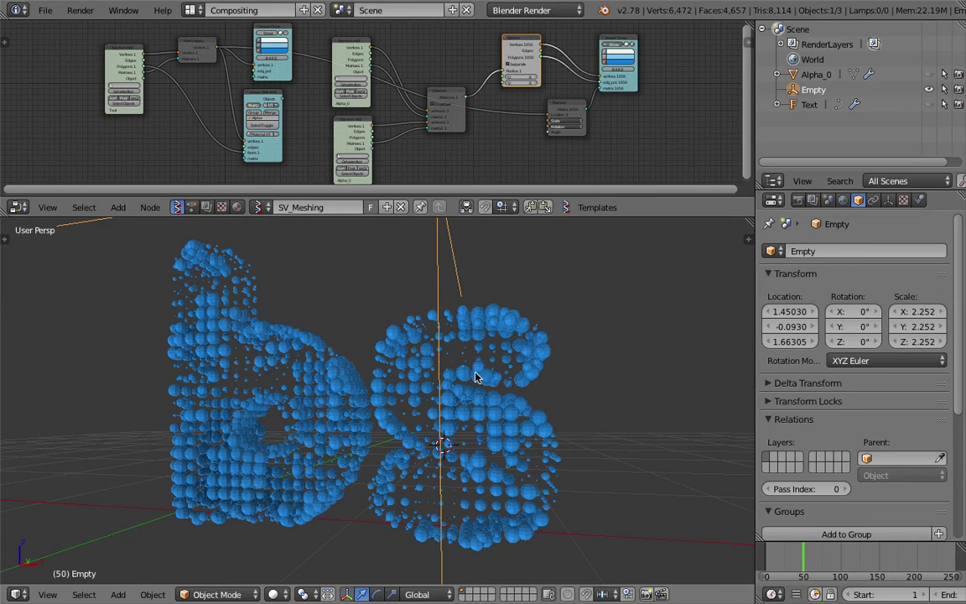
{"action": "scroll", "coordinate": [463, 388], "scroll_direction": "down", "scroll_amount": 2}
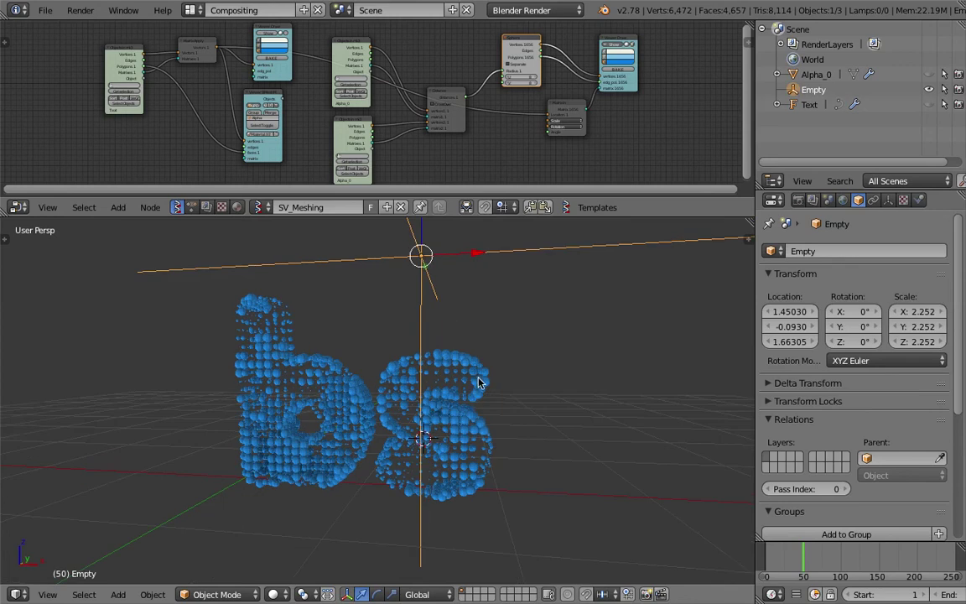
Move the Empty to about X 2.23, Z 1.57, rotate it, scale it to about 1.2, and go to frame 21.
{"action": "key", "text": "g"}
{"action": "left_click", "coordinate": [583, 389]}
{"action": "key", "text": "r"}
{"action": "left_click", "coordinate": [496, 392]}
{"action": "key", "text": "s"}
{"action": "left_click", "coordinate": [571, 350]}
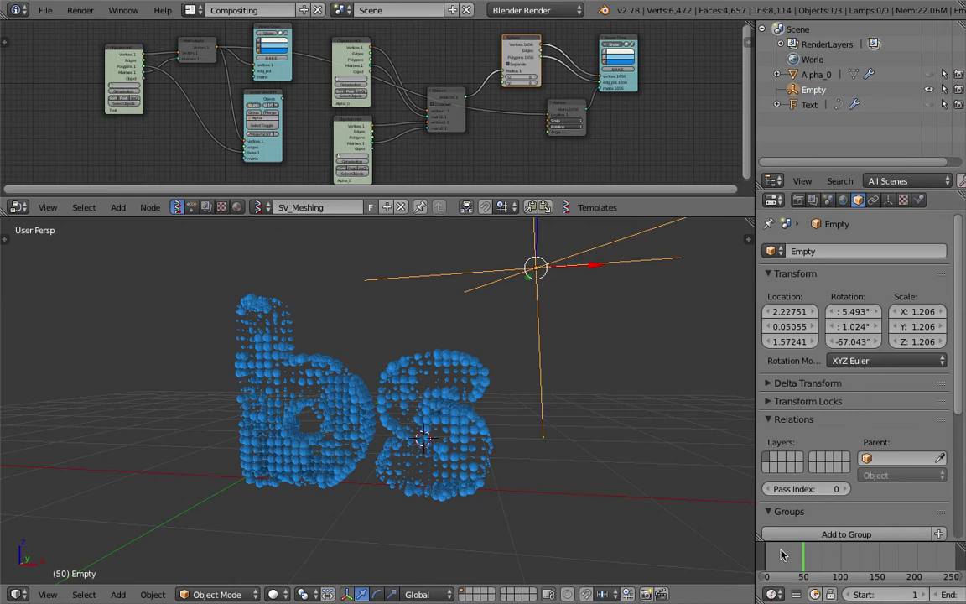
{"action": "left_click", "coordinate": [779, 553]}
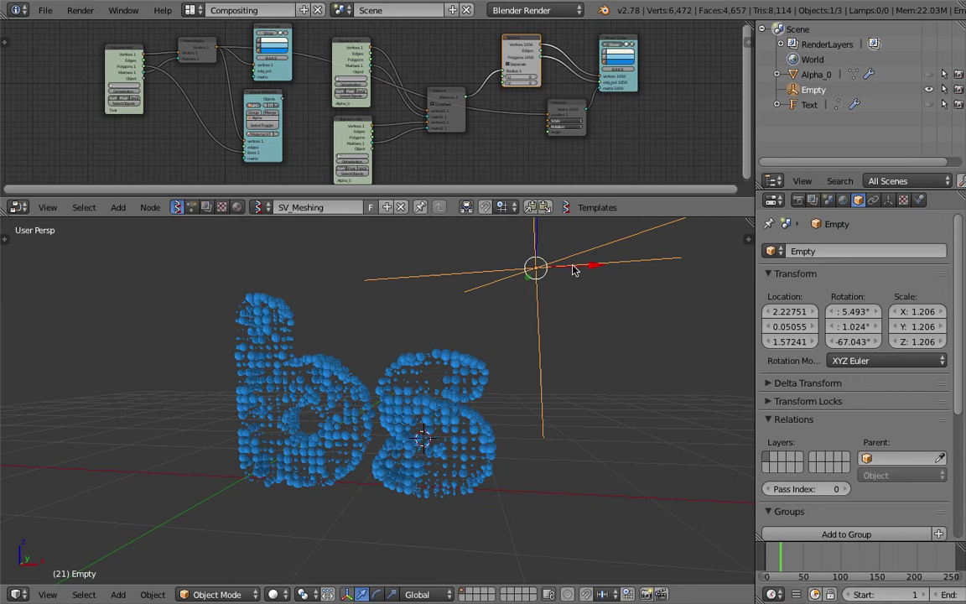
Disconnect the Sphere node's polygons output, and delete the Sphere node together with the Viewer Draw node that displays the spheres.
{"action": "scroll", "coordinate": [573, 269], "scroll_direction": "up", "scroll_amount": 5}
{"action": "scroll", "coordinate": [578, 280], "scroll_direction": "up", "scroll_amount": 2}
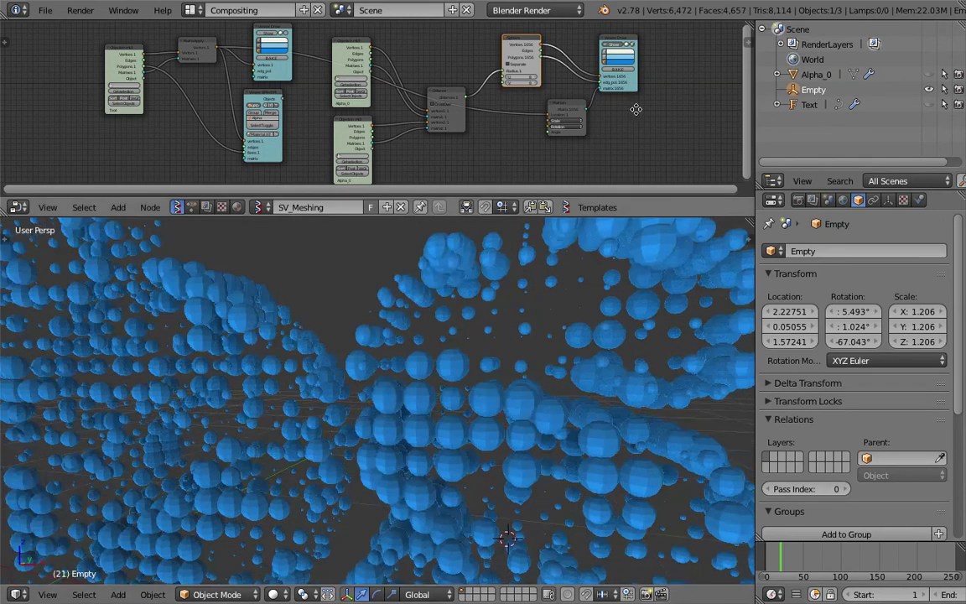
{"action": "scroll", "coordinate": [628, 118], "scroll_direction": "up", "scroll_amount": 2}
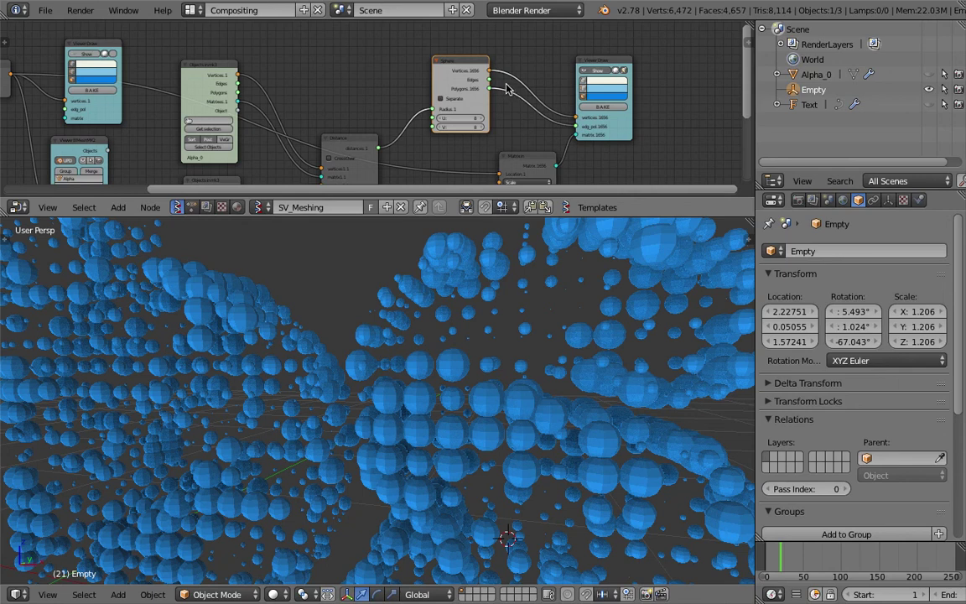
{"action": "right_click_drag", "start_coordinate": [506, 88], "coordinate": [513, 114], "text": "ctrl"}
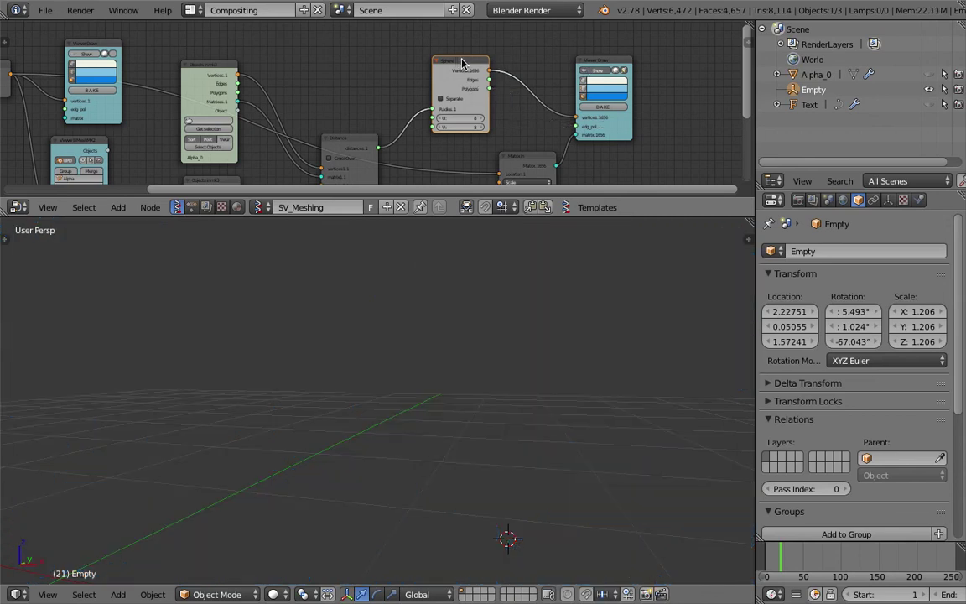
{"action": "key", "text": "x"}
{"action": "scroll", "coordinate": [543, 379], "scroll_direction": "down", "scroll_amount": 4}
{"action": "middle_click_drag", "start_coordinate": [591, 155], "coordinate": [523, 130]}
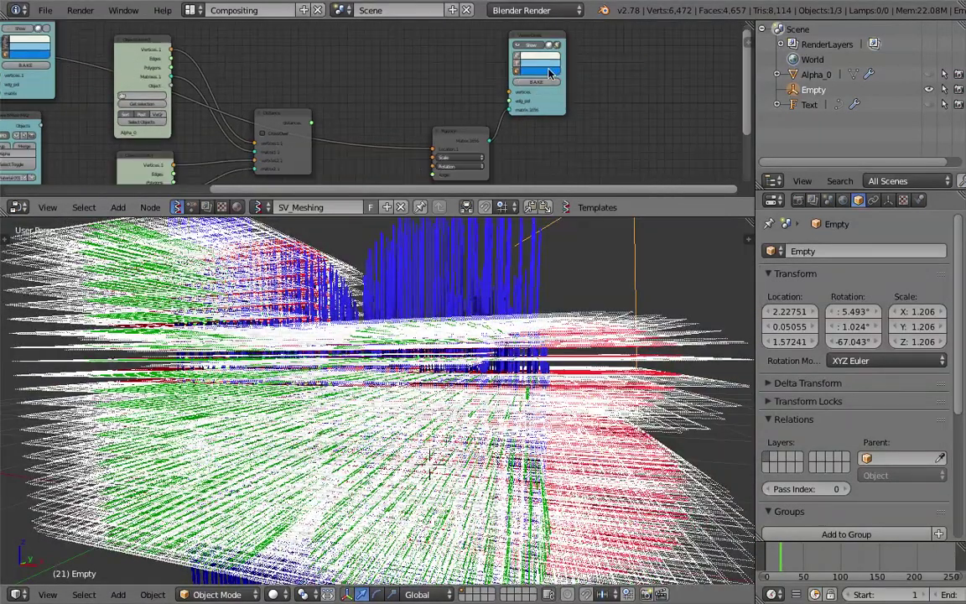
{"action": "left_click_drag", "start_coordinate": [539, 41], "coordinate": [560, 40]}
{"action": "key", "text": "x"}
{"action": "middle_click_drag", "start_coordinate": [565, 57], "coordinate": [530, 73]}
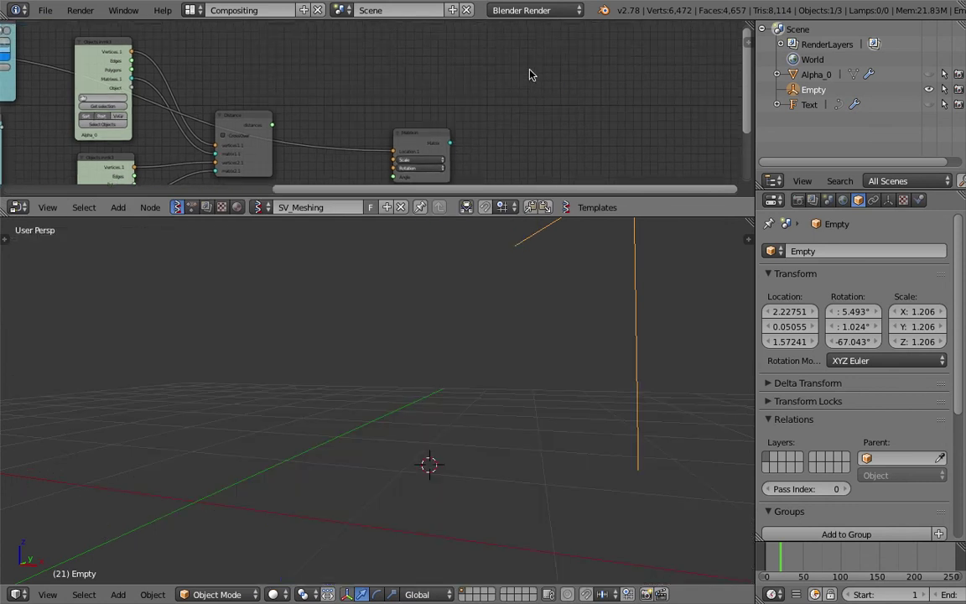
Add a Viewer BMeshMK2 node and connect the Matrix In node's output to its matrix input.
{"action": "key", "text": "alt+space"}
{"action": "type", "text": "mes"}
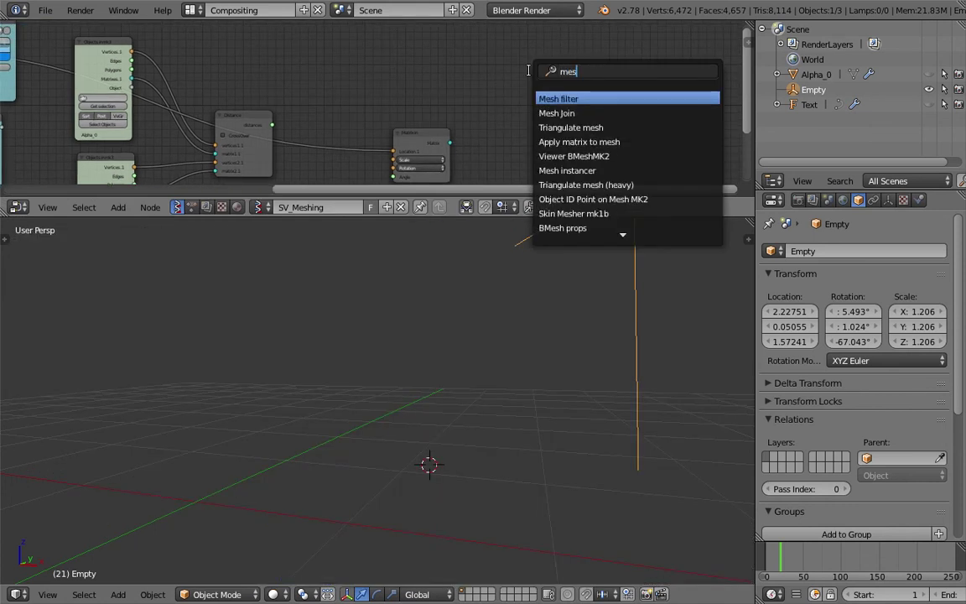
{"action": "key", "text": "BackSpace"}
{"action": "key", "text": "BackSpace"}
{"action": "key", "text": "BackSpace"}
{"action": "type", "text": "bm"}
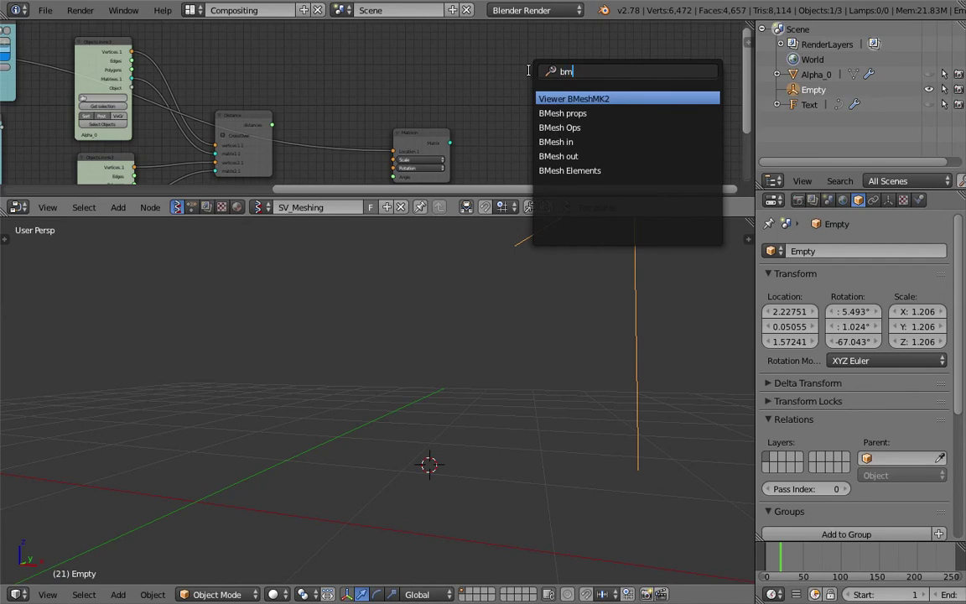
{"action": "key", "text": "Return"}
{"action": "left_click", "coordinate": [529, 72]}
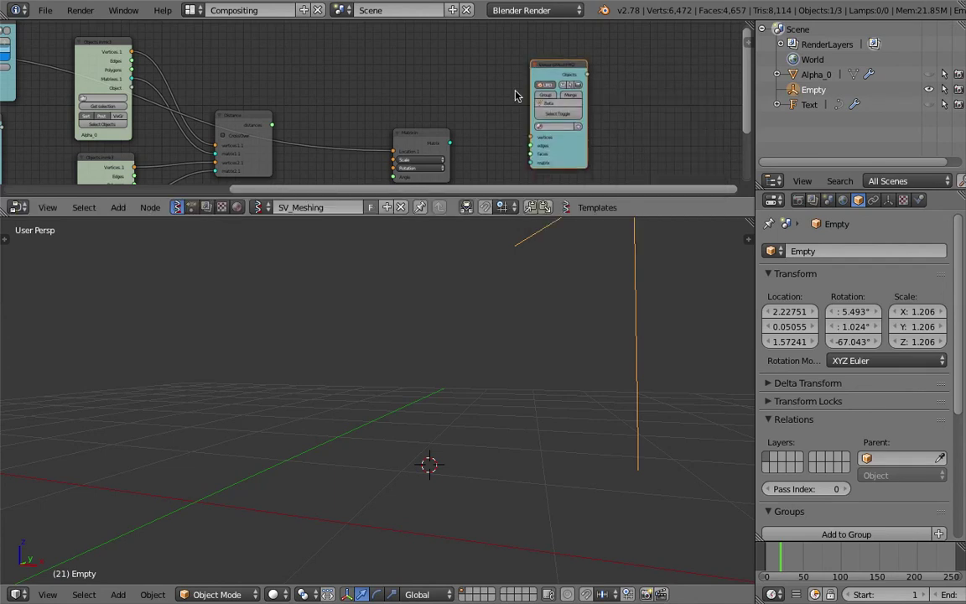
{"action": "left_click_drag", "start_coordinate": [451, 148], "coordinate": [530, 163]}
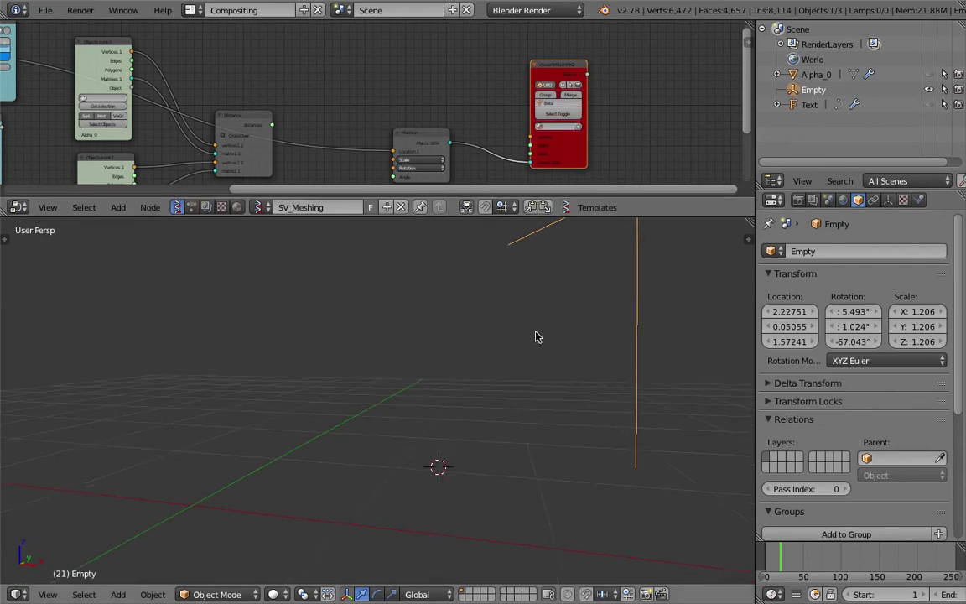
Add a Vector In node and connect its vectors output to the new BMesh viewer's vertices input.
{"action": "scroll", "coordinate": [562, 165], "scroll_direction": "up", "scroll_amount": 1}
{"action": "key", "text": "shift+a"}
{"action": "left_click", "coordinate": [446, 42]}
{"action": "type", "text": "vec"}
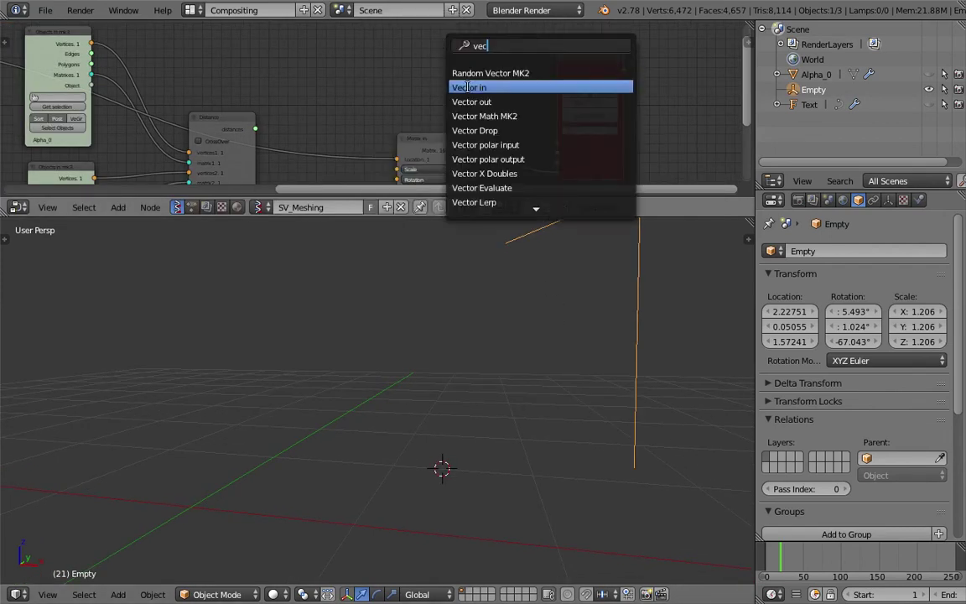
{"action": "left_click", "coordinate": [466, 86]}
{"action": "left_click", "coordinate": [484, 79]}
{"action": "left_click_drag", "start_coordinate": [507, 73], "coordinate": [558, 143]}
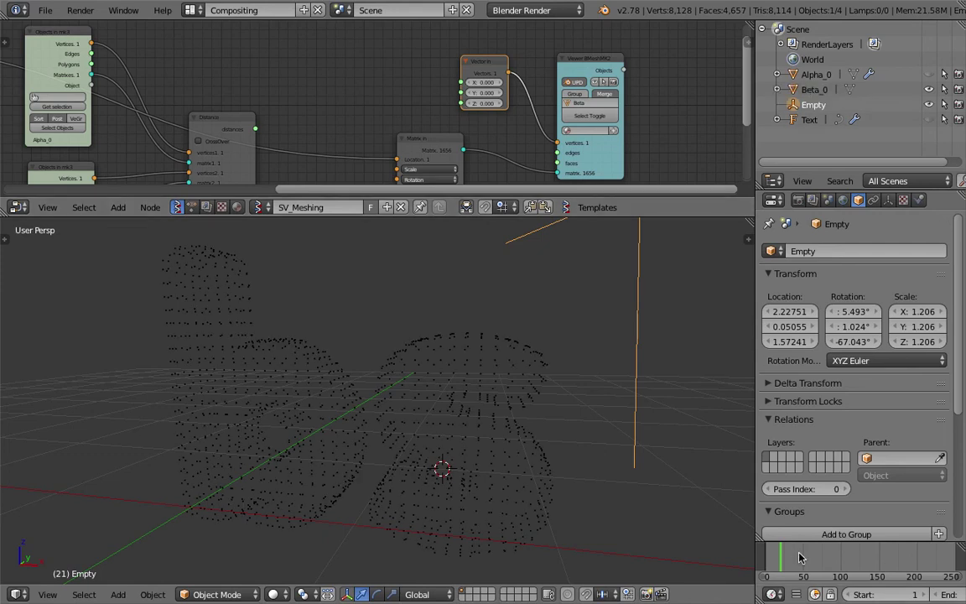
Add a cube to the scene, scale it down to a small block and place it beside the letter s.
{"action": "right_click", "coordinate": [420, 371]}
{"action": "middle_click_drag", "start_coordinate": [420, 371], "coordinate": [589, 388]}
{"action": "key", "text": "shift+a"}
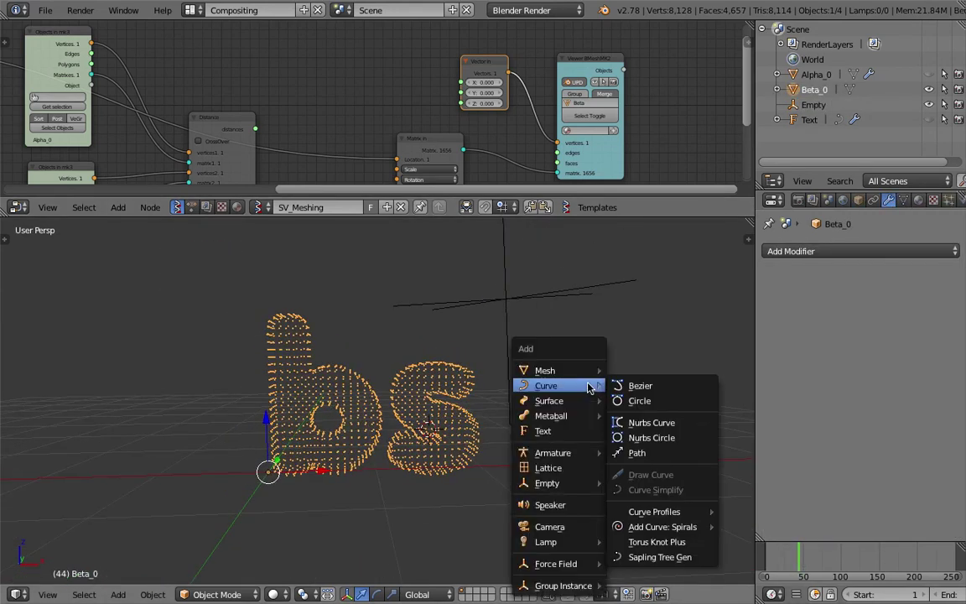
{"action": "mouse_move", "coordinate": [587, 371]}
{"action": "left_click", "coordinate": [638, 56]}
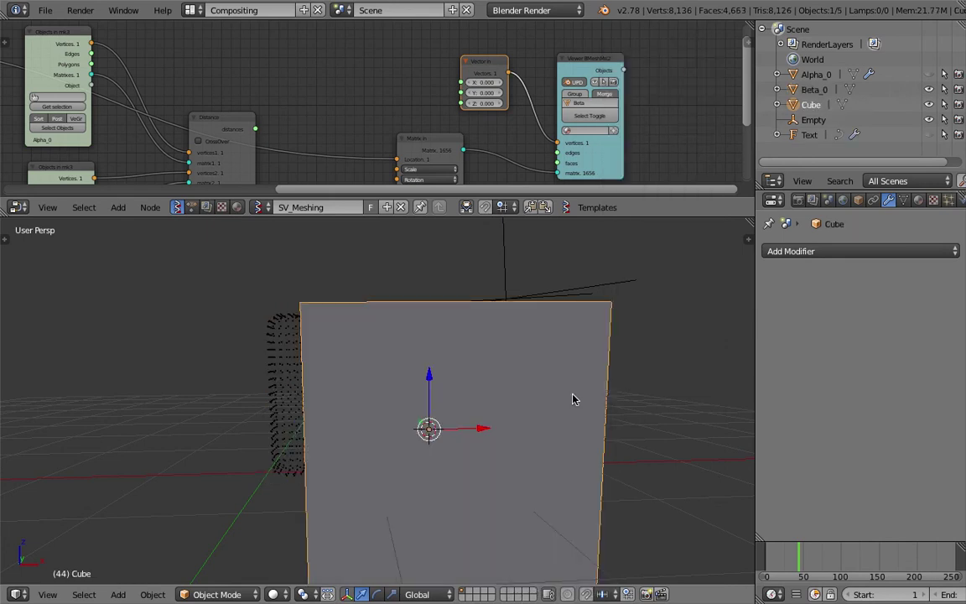
{"action": "key", "text": "s"}
{"action": "left_click", "coordinate": [445, 445]}
{"action": "key", "text": "g"}
{"action": "left_click", "coordinate": [563, 457]}
{"action": "right_click", "coordinate": [438, 408]}
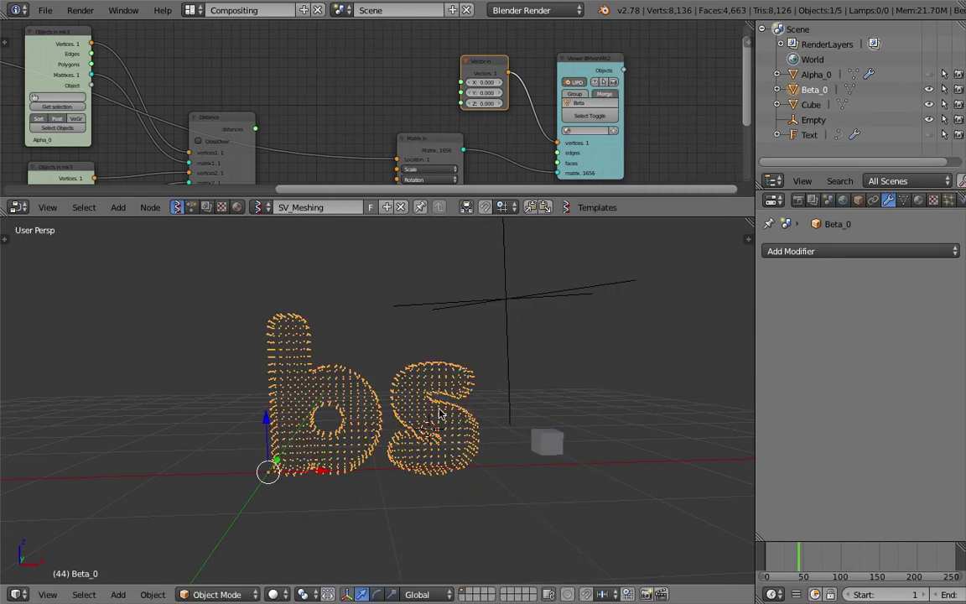
{"action": "right_click", "coordinate": [544, 434]}
{"action": "right_click", "coordinate": [394, 361]}
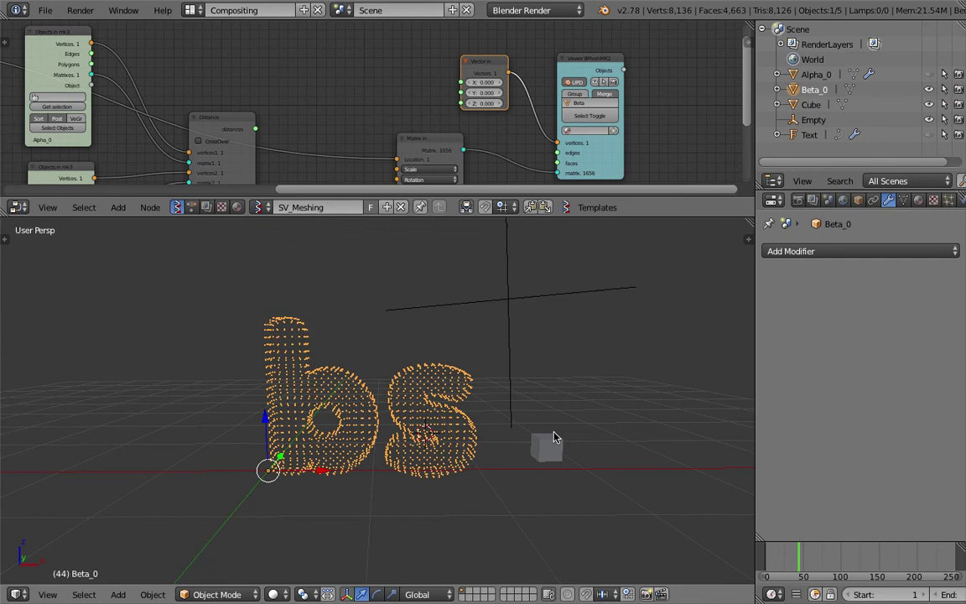
{"action": "right_click", "coordinate": [570, 451]}
{"action": "key", "text": "s"}
{"action": "key", "text": "Escape"}
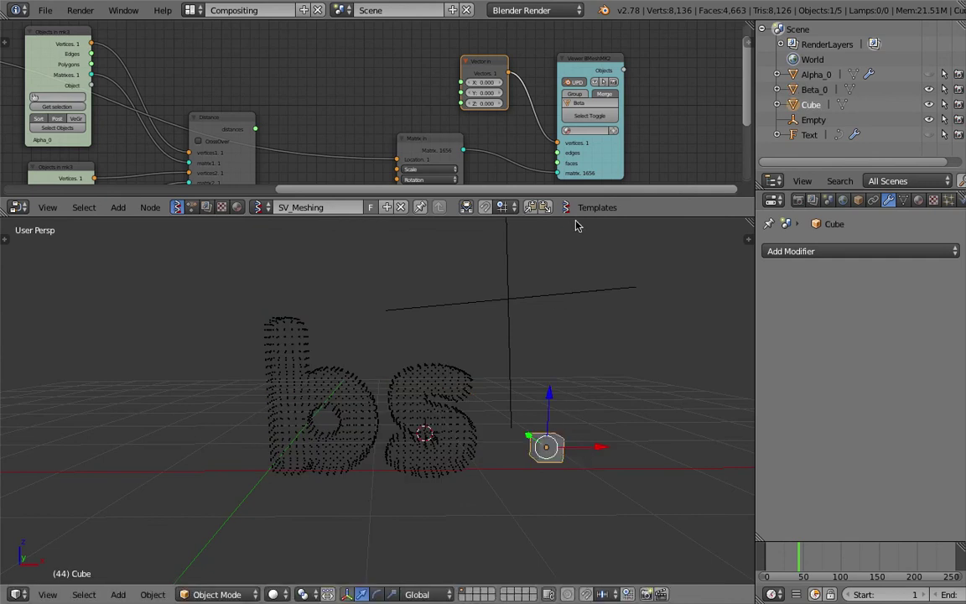
Enlarge the node editor and add a Dupli instancer mk4 node beside the BMesh viewer.
{"action": "left_click_drag", "start_coordinate": [576, 215], "coordinate": [576, 318]}
{"action": "middle_click_drag", "start_coordinate": [641, 180], "coordinate": [322, 154]}
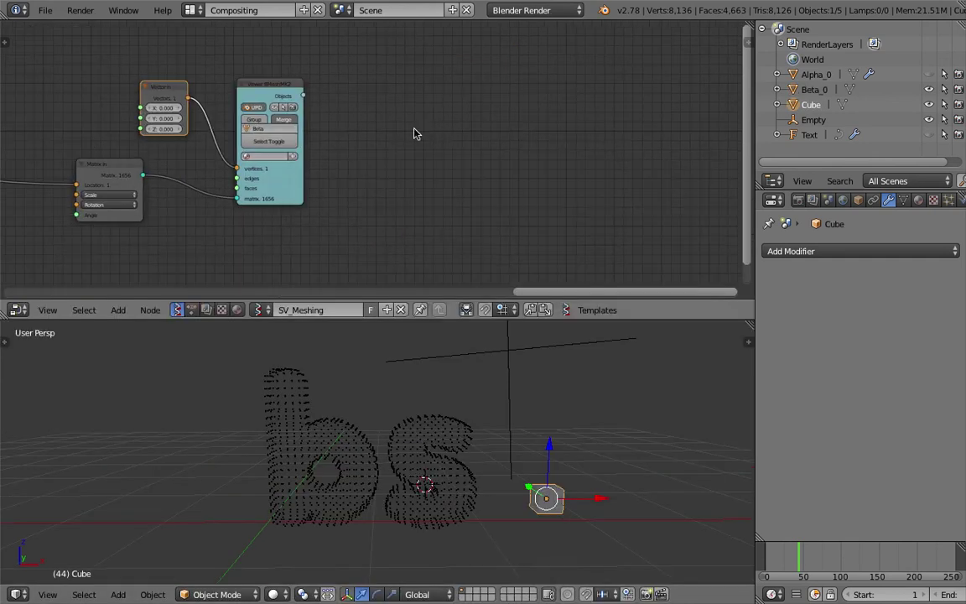
{"action": "key", "text": "shift+a"}
{"action": "left_click", "coordinate": [414, 129]}
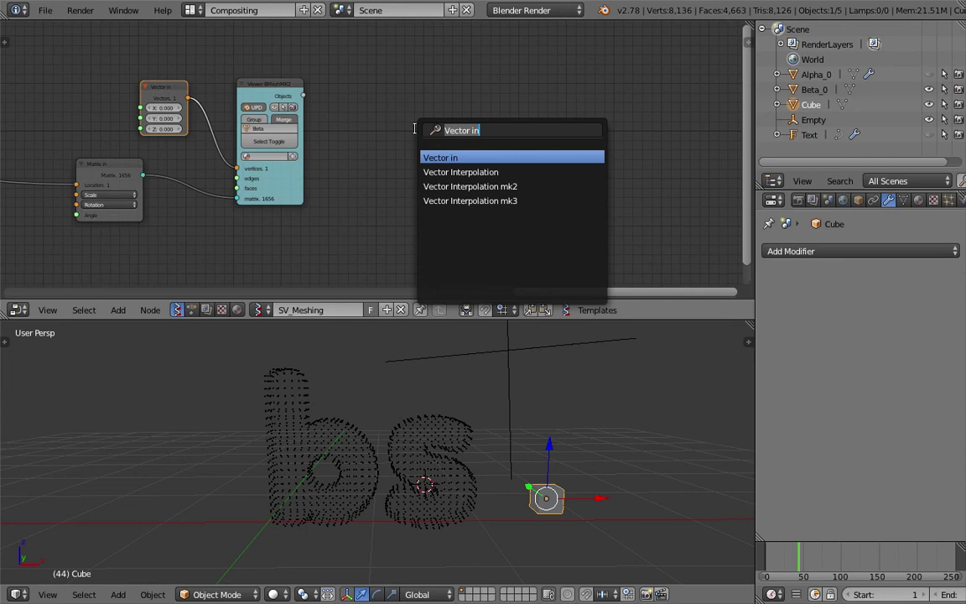
{"action": "type", "text": "ins"}
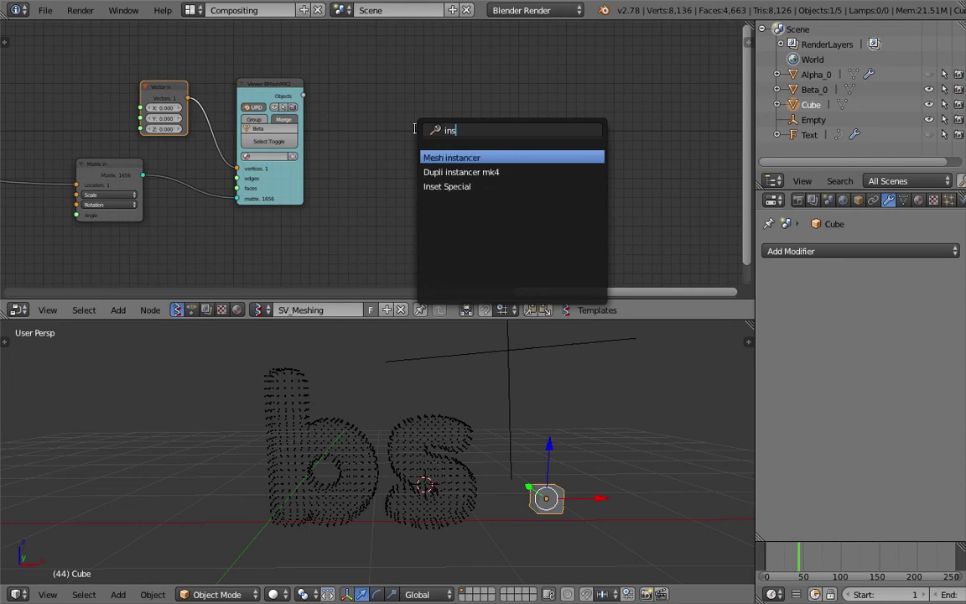
{"action": "key", "text": "Down"}
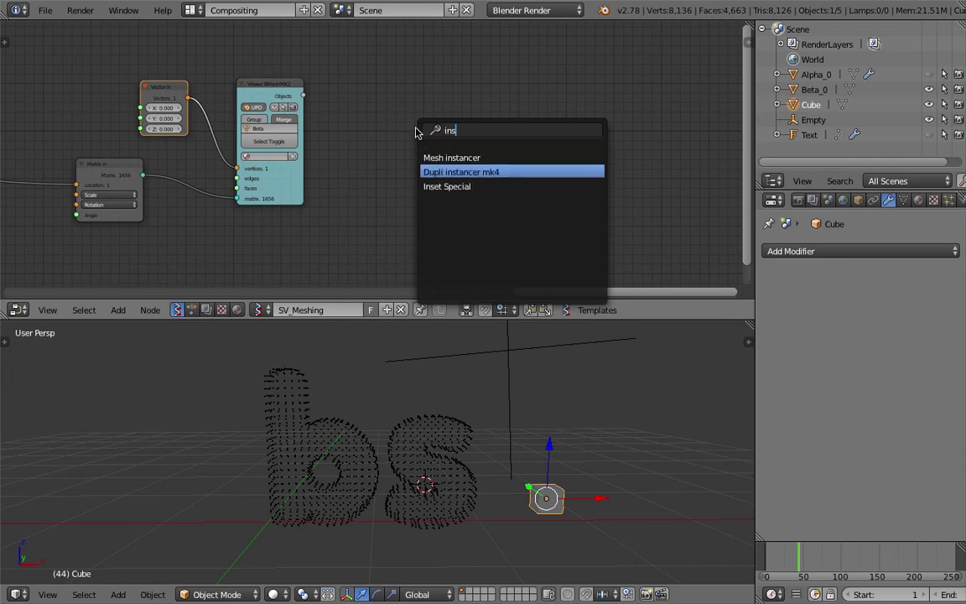
{"action": "key", "text": "Return"}
{"action": "left_click", "coordinate": [422, 161]}
Connect the Matrix In node's output to the Dupli instancer's matr/vert input and set Cube as its child object.
{"action": "middle_click_drag", "start_coordinate": [423, 161], "coordinate": [446, 162]}
{"action": "left_click_drag", "start_coordinate": [168, 177], "coordinate": [464, 217]}
{"action": "left_click", "coordinate": [503, 206]}
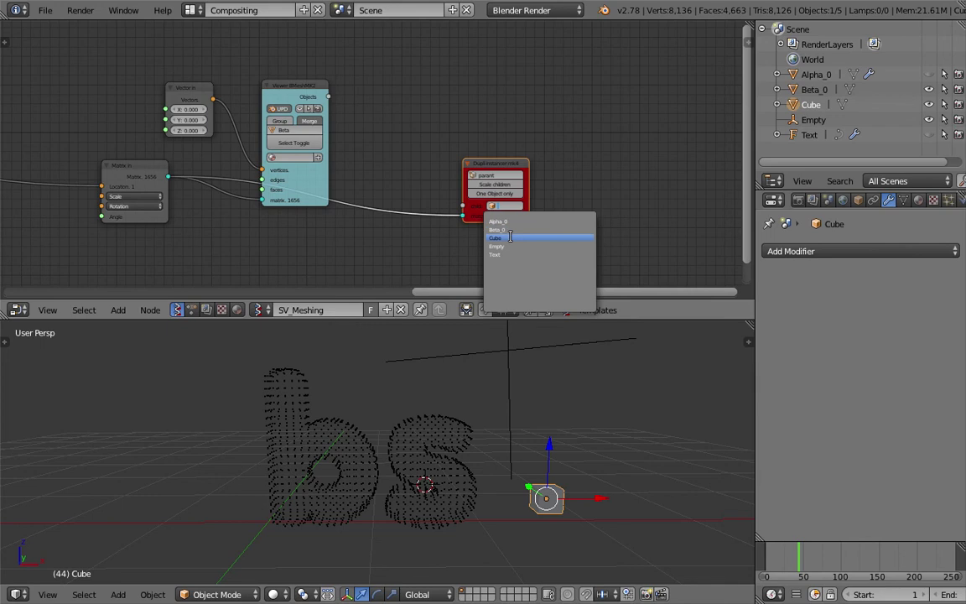
{"action": "left_click", "coordinate": [513, 238]}
{"action": "mouse_move", "coordinate": [517, 402]}
{"action": "middle_mouse_down"}
{"action": "mouse_move", "coordinate": [513, 426]}
{"action": "mouse_move", "coordinate": [452, 439]}
{"action": "mouse_move", "coordinate": [522, 468]}
{"action": "mouse_move", "coordinate": [501, 434]}
{"action": "middle_mouse_up"}
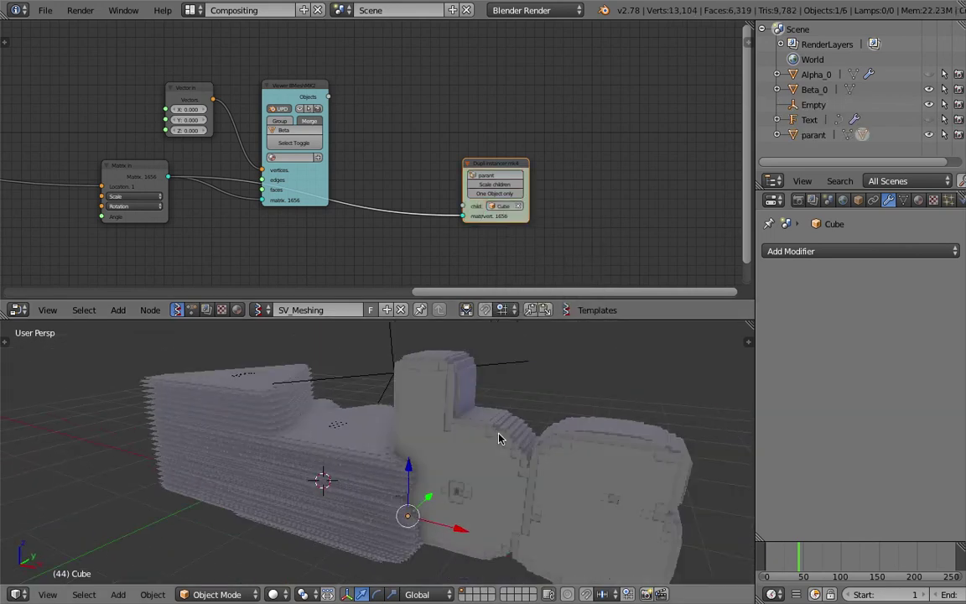
Add a second Vector In node and place it between the Distance and Matrix In nodes.
{"action": "scroll", "coordinate": [334, 168], "scroll_direction": "left", "scroll_amount": 6, "text": "ctrl"}
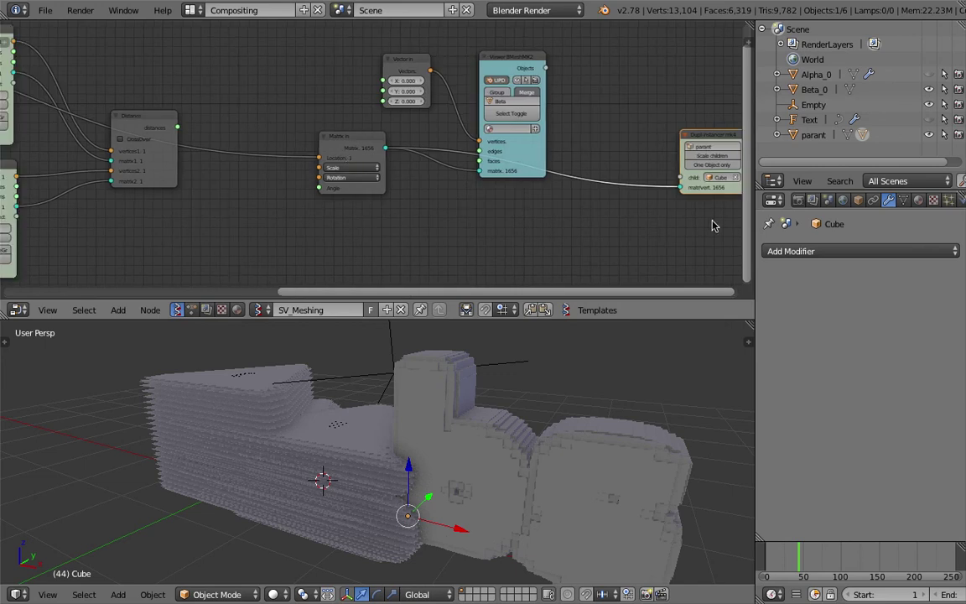
{"action": "scroll", "coordinate": [471, 166], "scroll_direction": "left", "scroll_amount": 3, "text": "ctrl"}
{"action": "key", "text": "shift+a"}
{"action": "left_click", "coordinate": [350, 104]}
{"action": "type", "text": "vec"}
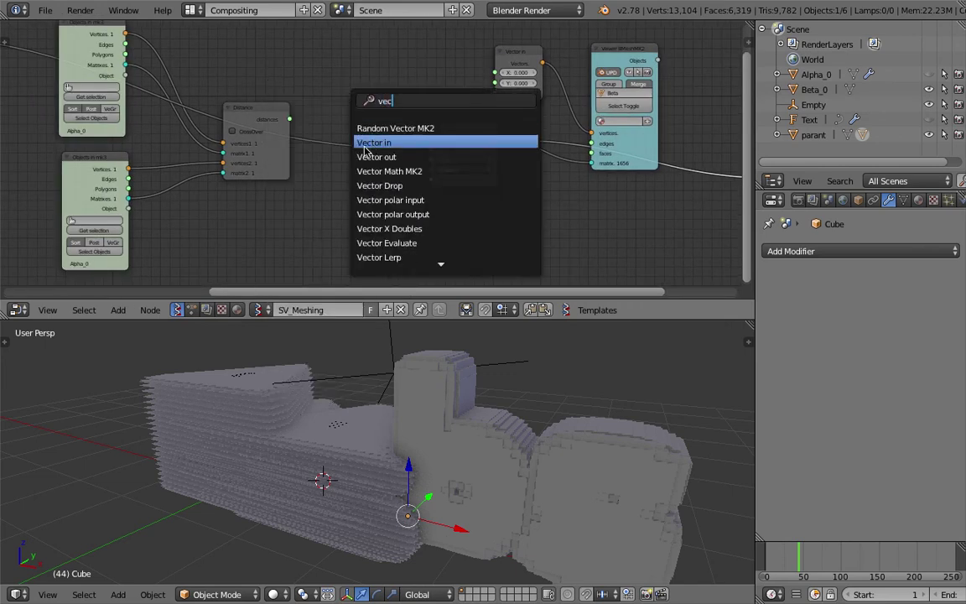
{"action": "left_click", "coordinate": [374, 143]}
{"action": "left_click", "coordinate": [347, 197]}
Connect the Distance node's distances output to the new Vector In node's X, Y and Z, and its vectors output to Matrix In's Scale.
{"action": "key", "text": "Home"}
{"action": "scroll", "coordinate": [208, 133], "scroll_direction": "left", "scroll_amount": 4, "text": "ctrl"}
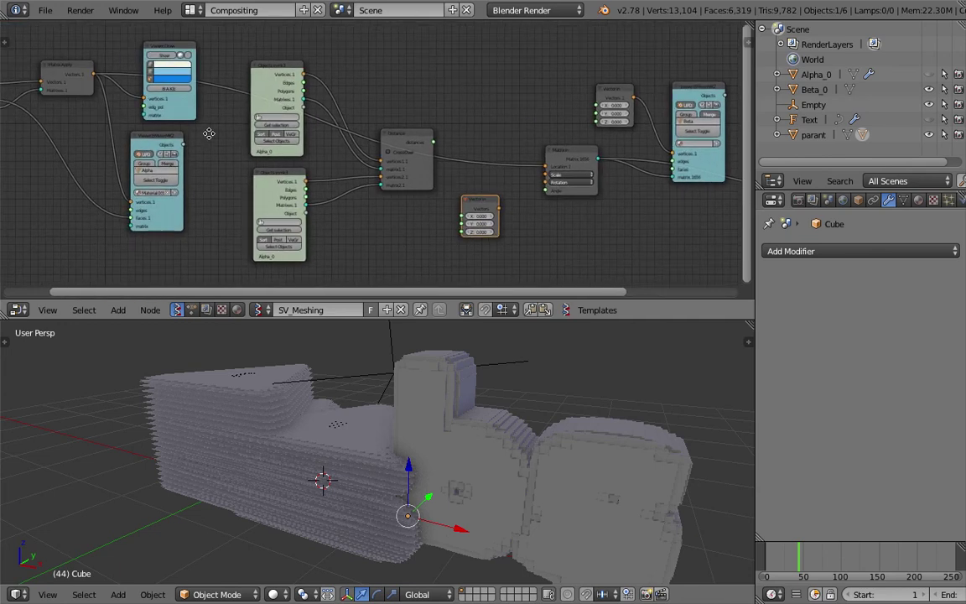
{"action": "left_click_drag", "start_coordinate": [322, 109], "coordinate": [355, 213]}
{"action": "left_click_drag", "start_coordinate": [399, 185], "coordinate": [454, 147]}
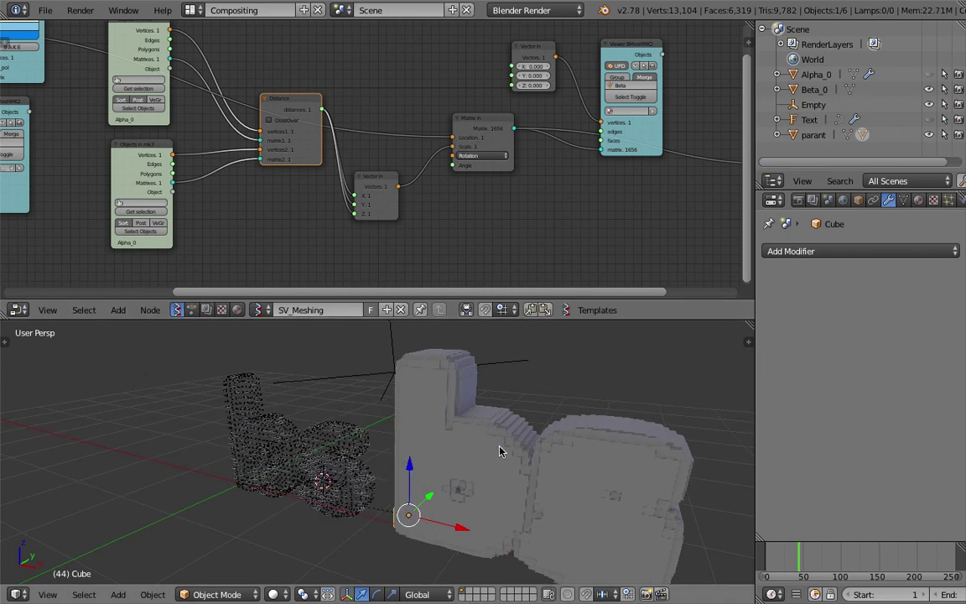
Go to frame 31, select the parant object and examine the instanced cubes against the original text from several angles.
{"action": "scroll", "coordinate": [500, 451], "scroll_direction": "up", "scroll_amount": 8}
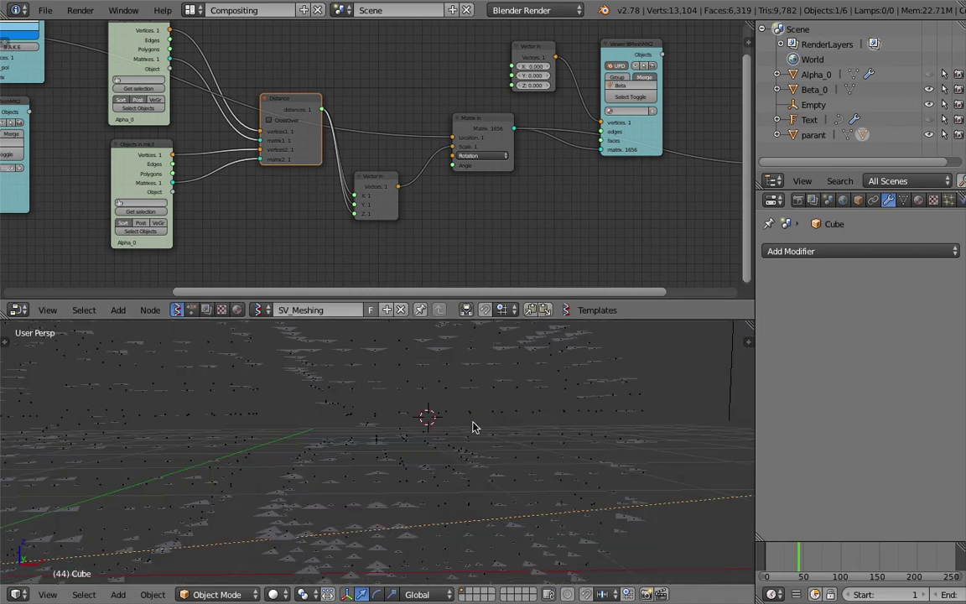
{"action": "scroll", "coordinate": [472, 427], "scroll_direction": "down", "scroll_amount": 8}
{"action": "left_click", "coordinate": [789, 560]}
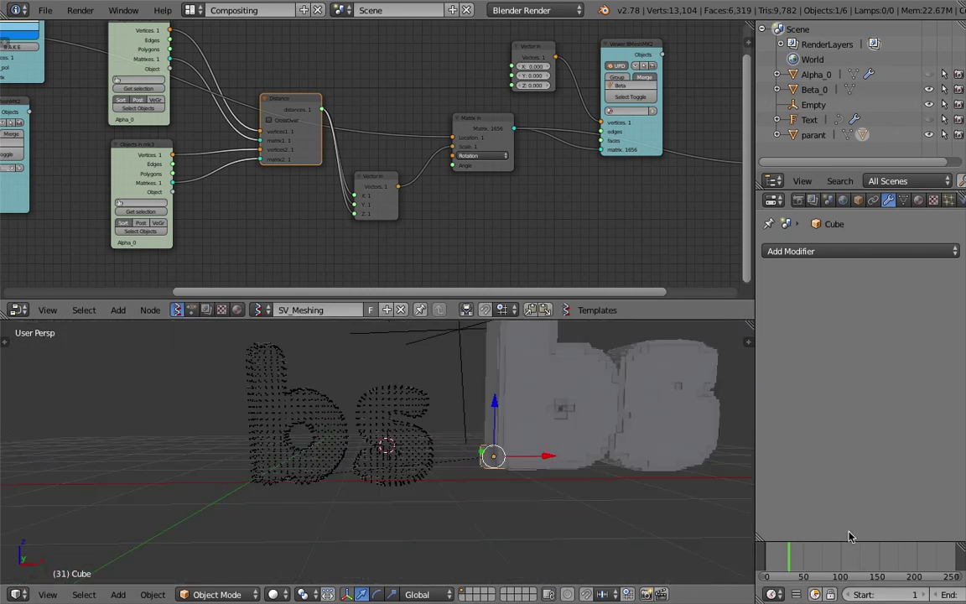
{"action": "right_click", "coordinate": [536, 411]}
{"action": "key", "text": "KP_Decimal"}
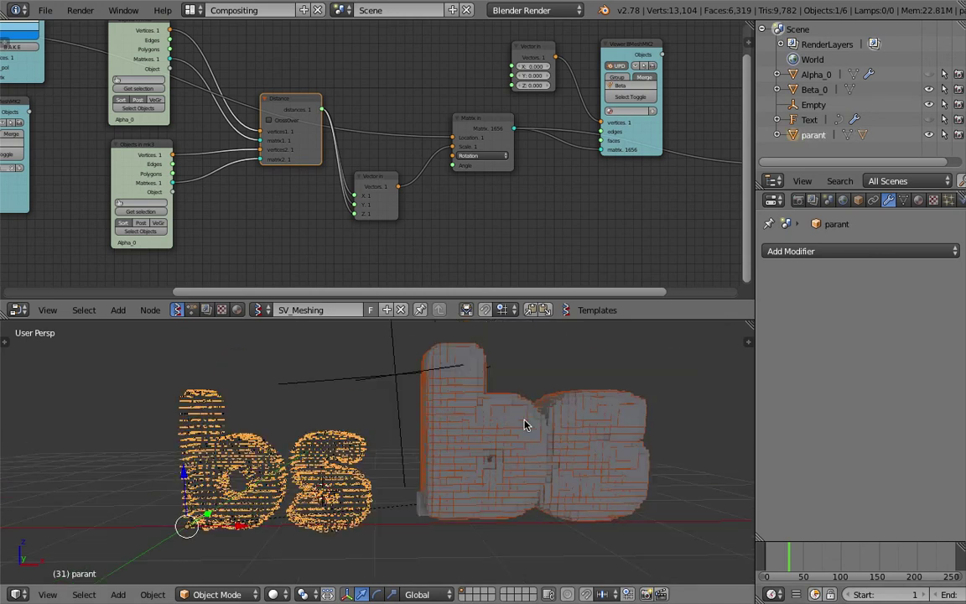
{"action": "scroll", "coordinate": [383, 470], "scroll_direction": "up", "scroll_amount": 5}
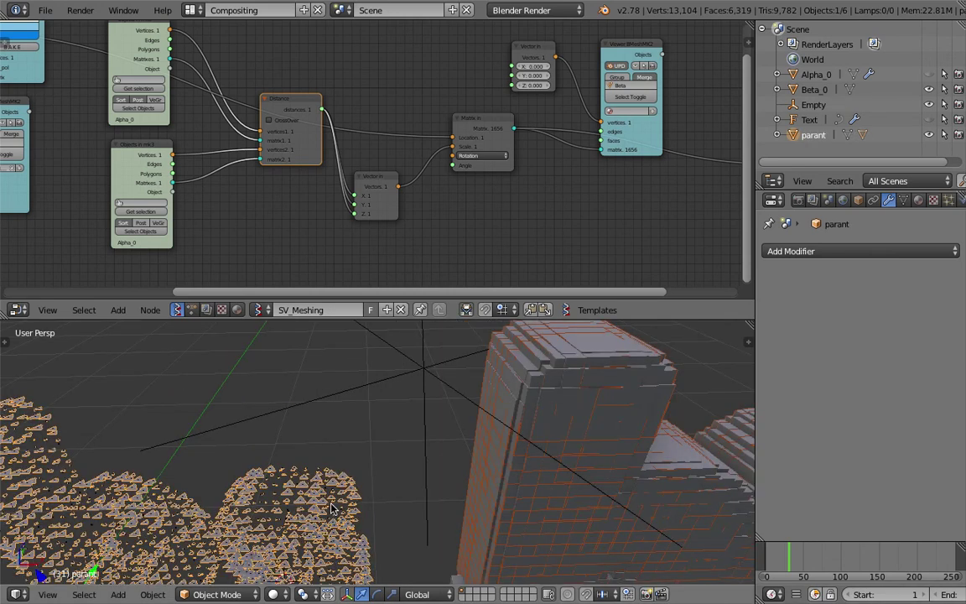
{"action": "scroll", "coordinate": [384, 503], "scroll_direction": "down", "scroll_amount": 5}
{"action": "scroll", "coordinate": [446, 478], "scroll_direction": "up", "scroll_amount": 3}
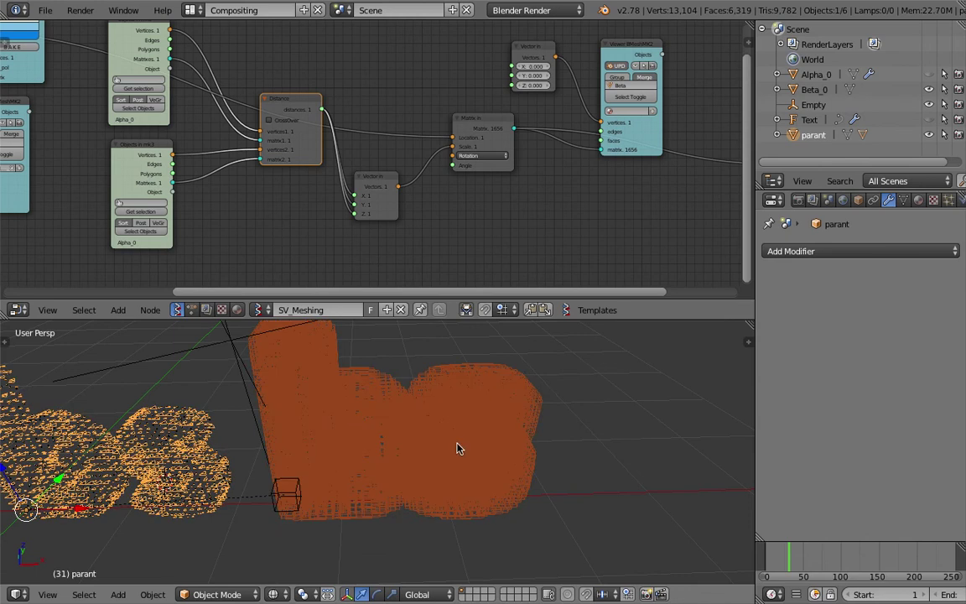
{"action": "middle_click_drag", "start_coordinate": [451, 441], "coordinate": [401, 407]}
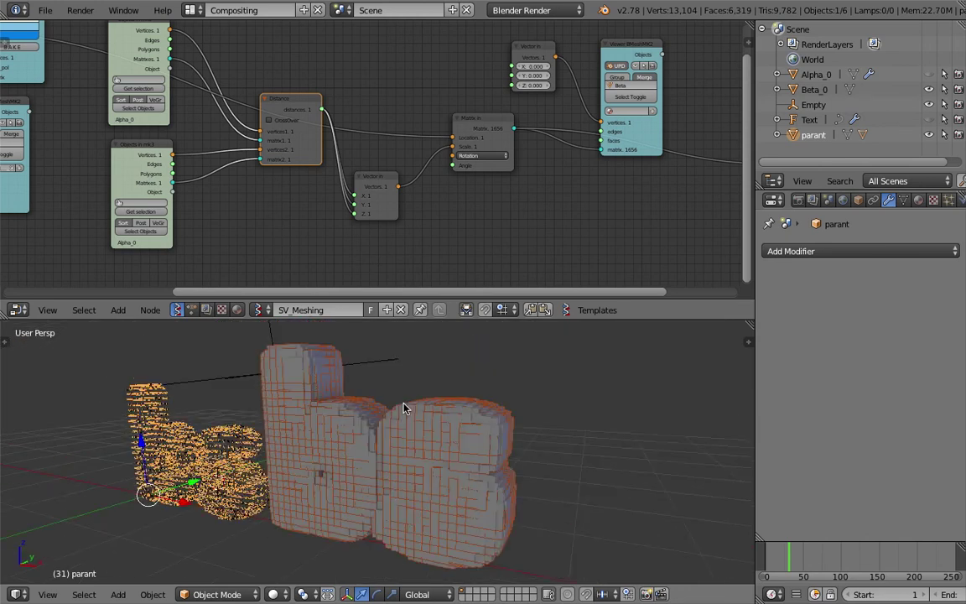
Move the Dupli instancer node closer to the BMesh viewer and enable its Scale children option.
{"action": "middle_click_drag", "start_coordinate": [600, 90], "coordinate": [302, 126]}
{"action": "scroll", "coordinate": [495, 166], "scroll_direction": "up", "scroll_amount": 3}
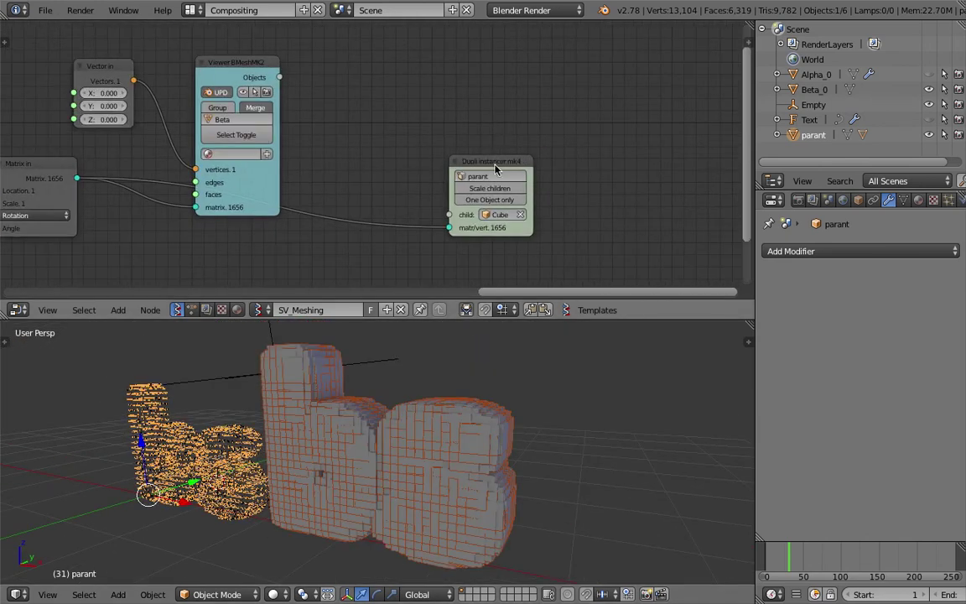
{"action": "left_click_drag", "start_coordinate": [495, 166], "coordinate": [390, 165]}
{"action": "scroll", "coordinate": [390, 165], "scroll_direction": "up", "scroll_amount": 2}
{"action": "left_click", "coordinate": [405, 199]}
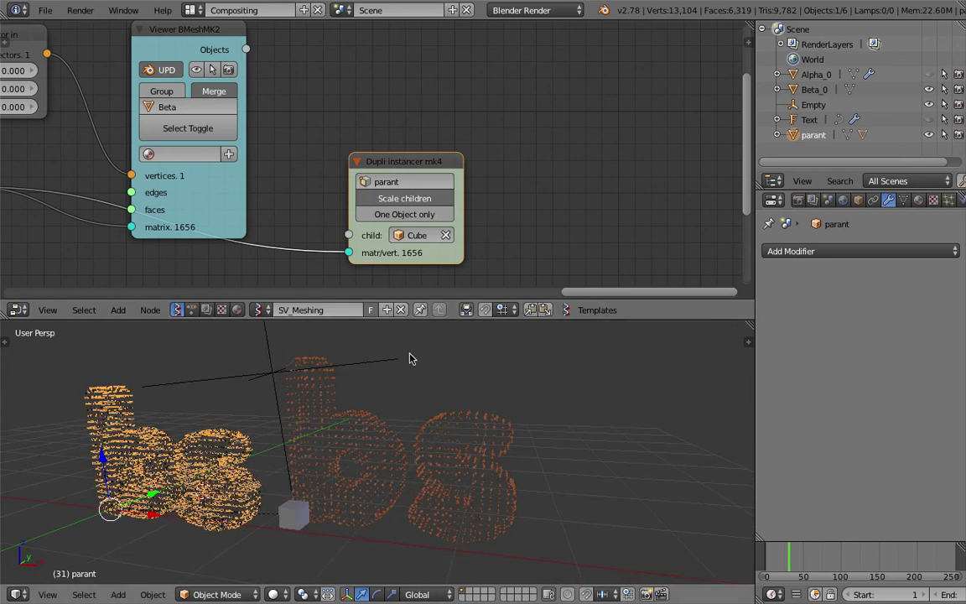
Select the Empty above the text and move it by about -0.30 in X and 0.40 in Z.
{"action": "middle_click_drag", "start_coordinate": [368, 317], "coordinate": [419, 379]}
{"action": "right_click", "coordinate": [419, 379]}
{"action": "key", "text": "g"}
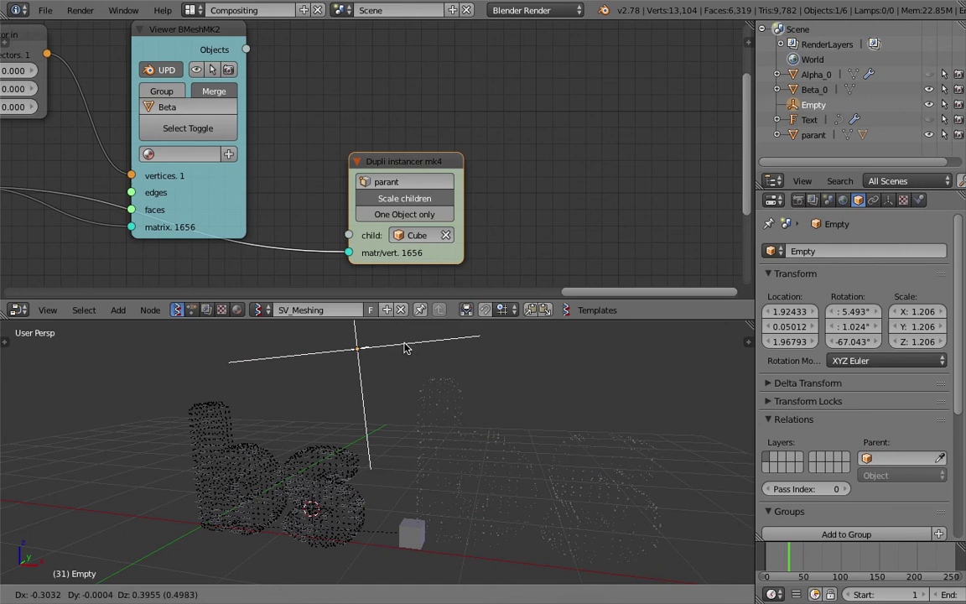
{"action": "left_click", "coordinate": [405, 344]}
Save the file, and save it once more with Save As.
{"action": "left_click", "coordinate": [46, 10]}
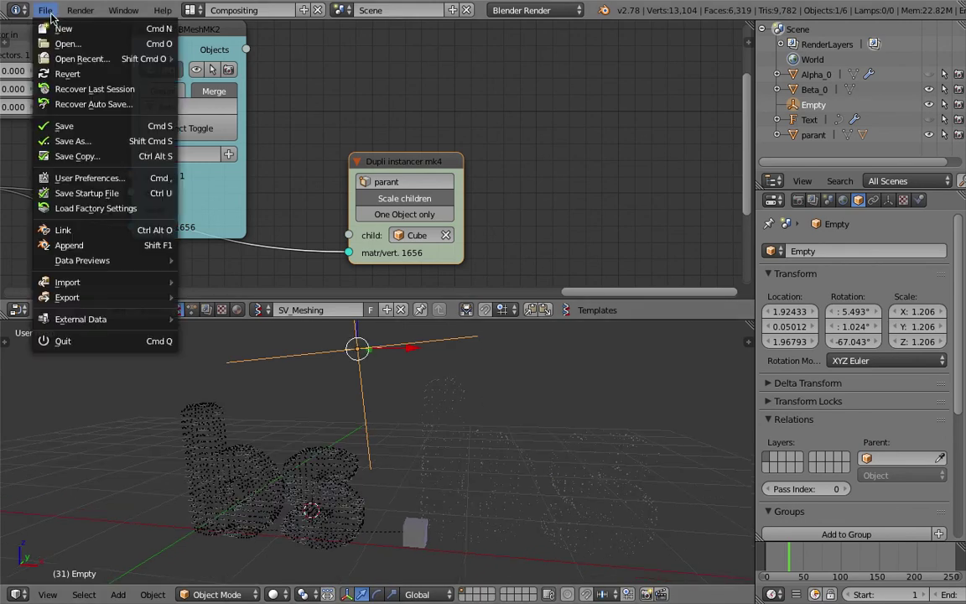
{"action": "left_click", "coordinate": [59, 125]}
{"action": "left_click", "coordinate": [46, 10]}
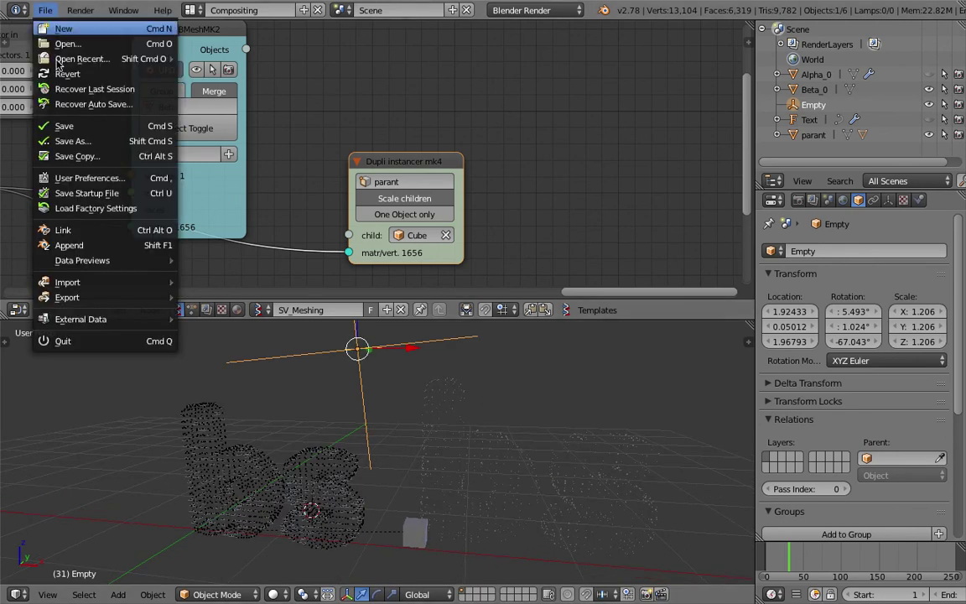
{"action": "left_click", "coordinate": [64, 139]}
{"action": "left_click", "coordinate": [855, 67]}
{"action": "left_click", "coordinate": [874, 51]}
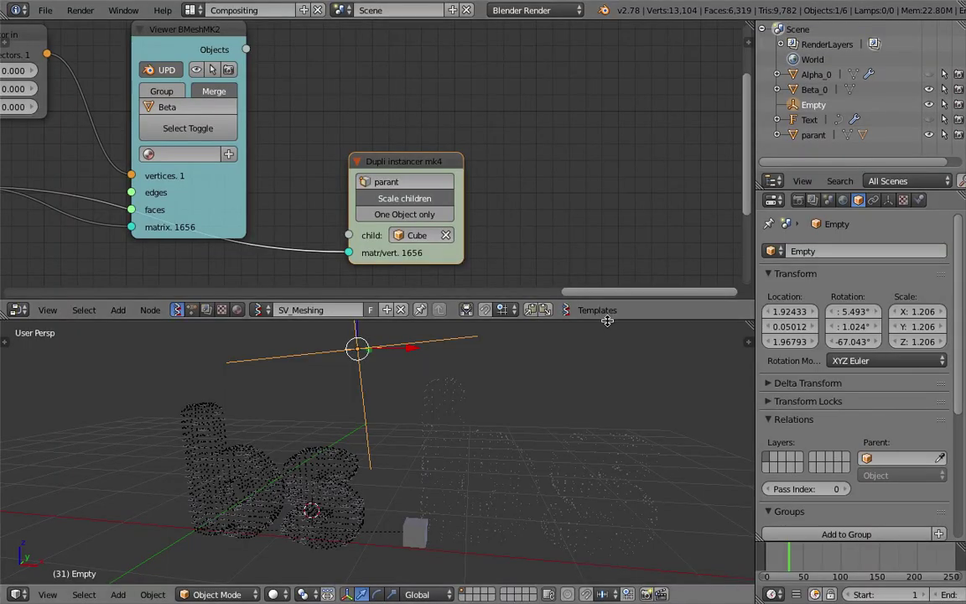
Adjust the node editor's height and reposition the Dupli instancer node just below the BMesh viewer.
{"action": "left_click_drag", "start_coordinate": [545, 263], "coordinate": [503, 314]}
{"action": "key", "text": "Home"}
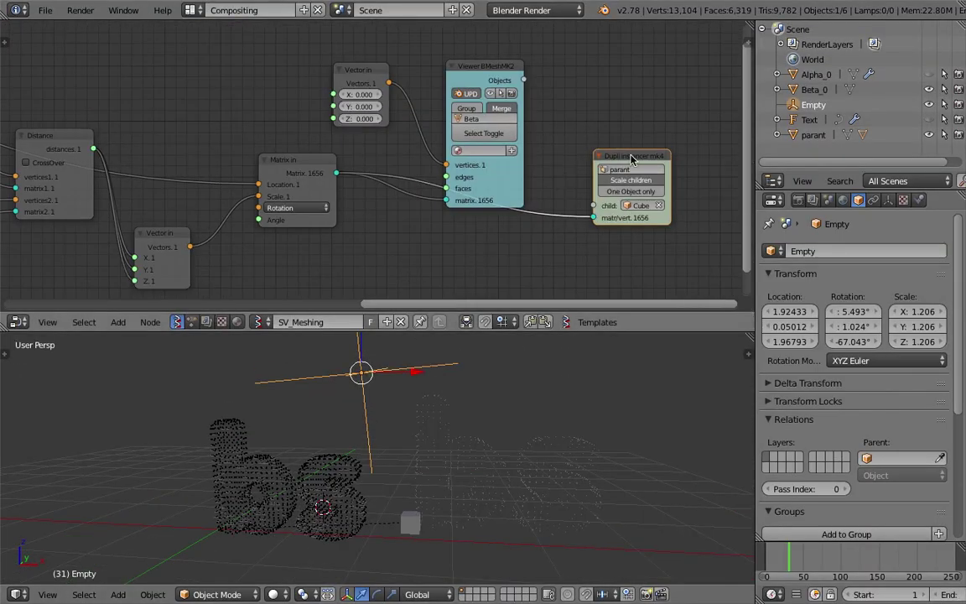
{"action": "key", "text": "g"}
{"action": "left_click", "coordinate": [378, 206]}
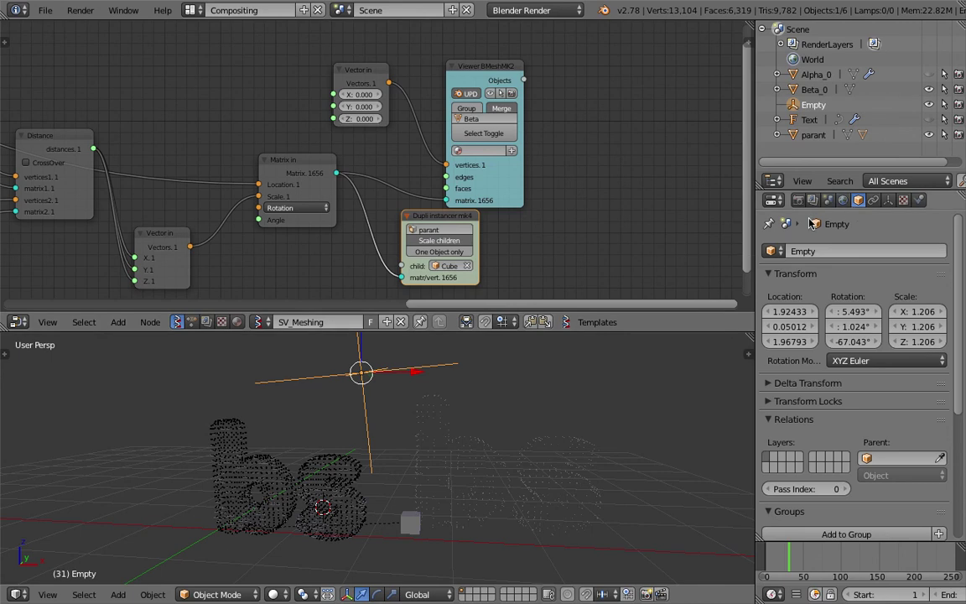
{"action": "scroll", "coordinate": [615, 431], "scroll_direction": "up", "scroll_amount": 3}
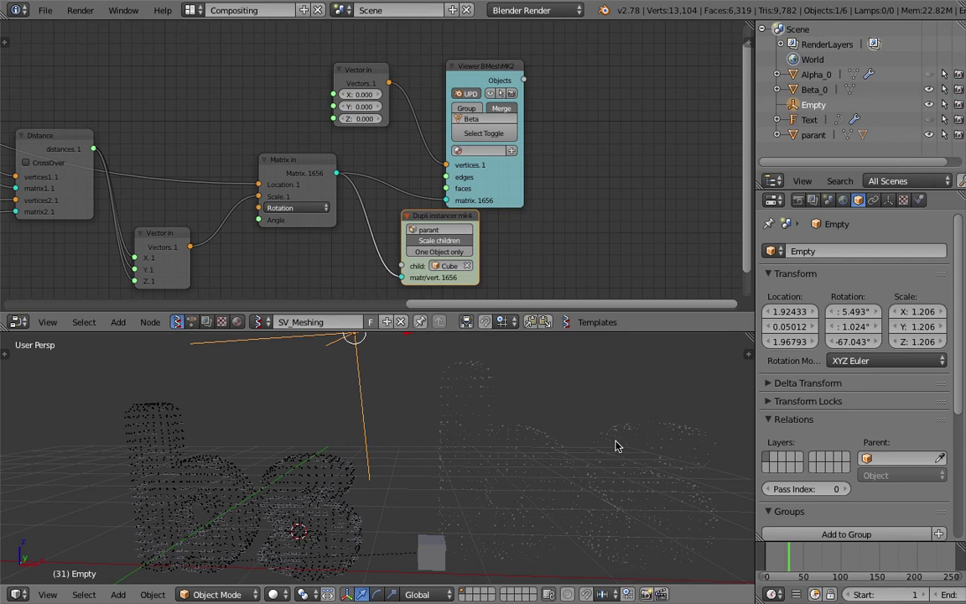
{"action": "scroll", "coordinate": [471, 424], "scroll_direction": "down", "scroll_amount": 3}
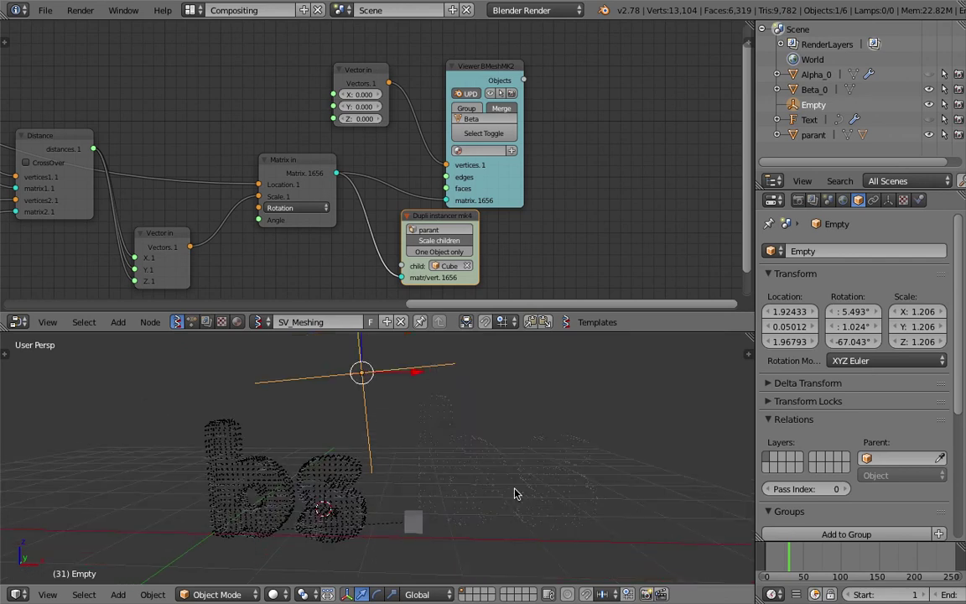
{"action": "mouse_move", "coordinate": [491, 447]}
{"action": "middle_mouse_down"}
{"action": "mouse_move", "coordinate": [469, 442]}
{"action": "mouse_move", "coordinate": [494, 442]}
{"action": "middle_mouse_up"}
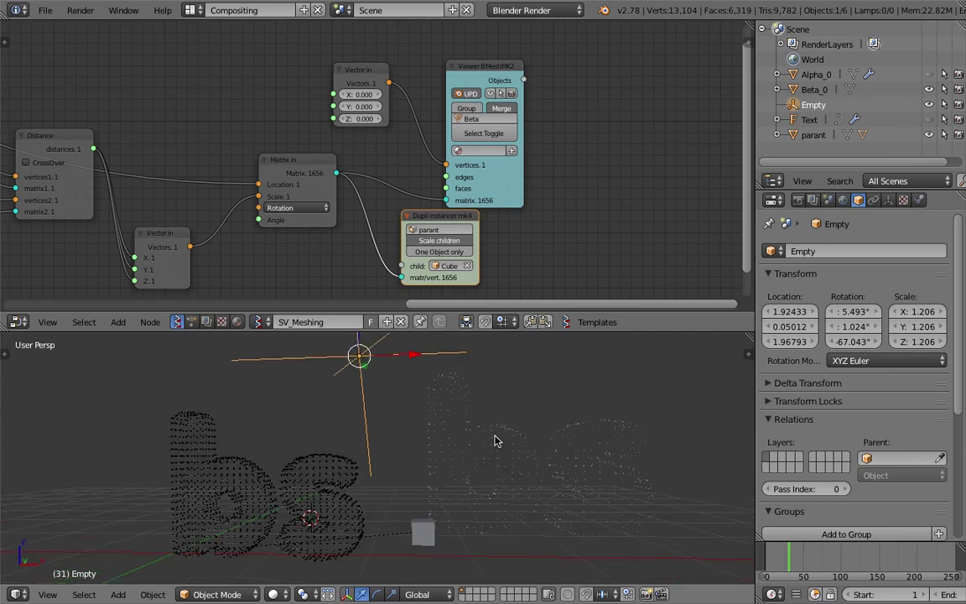